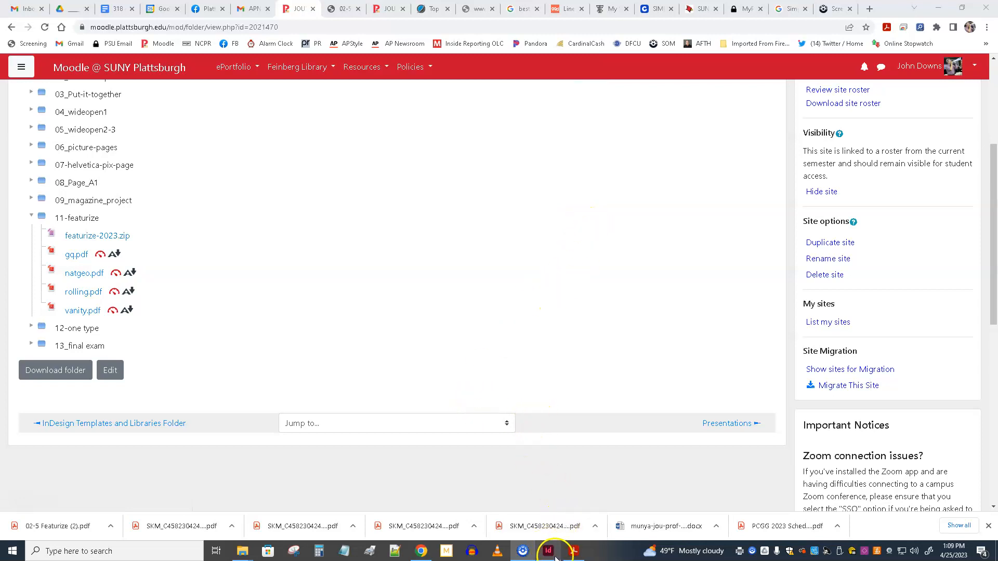
Step: Switch to the Acrobat handout and read its notes on moving to a magazine template
mouse_move(549, 552)
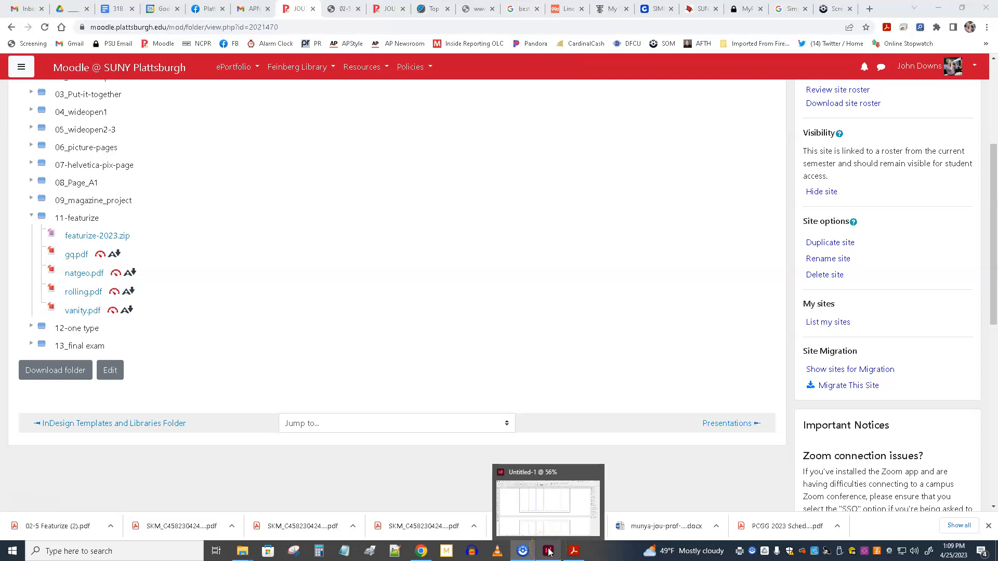
left_click(551, 554)
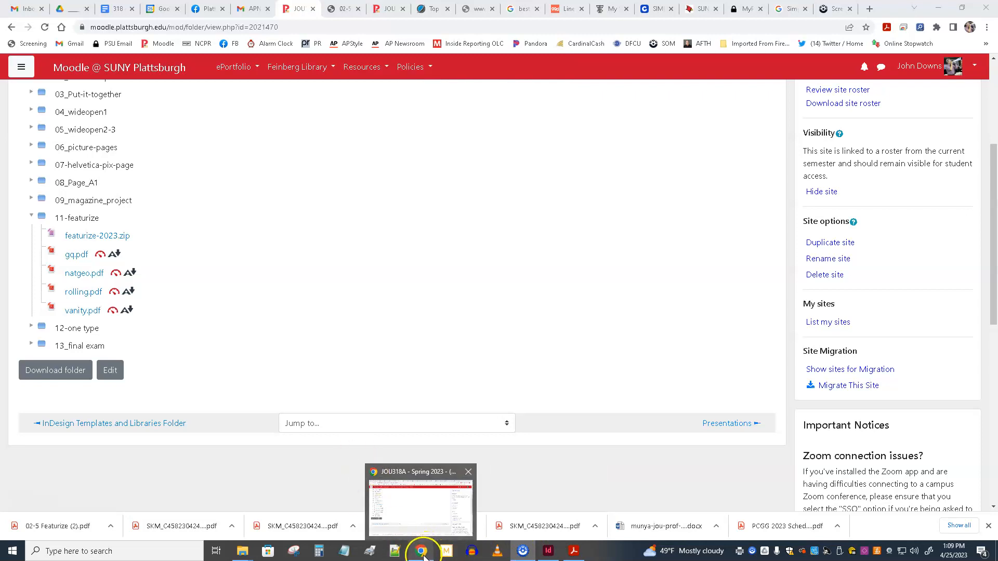
left_click(574, 551)
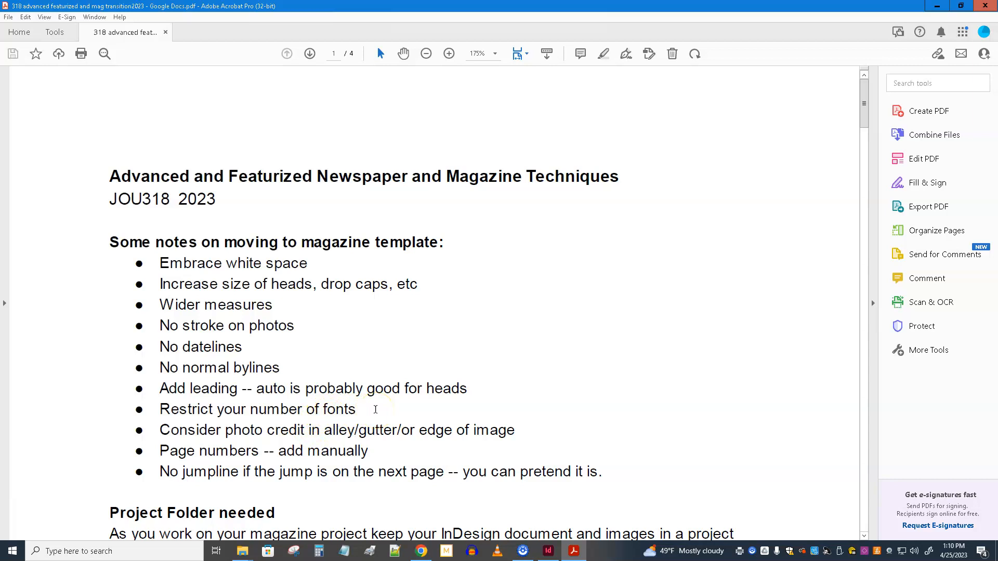
scroll(368, 406, "down", 1)
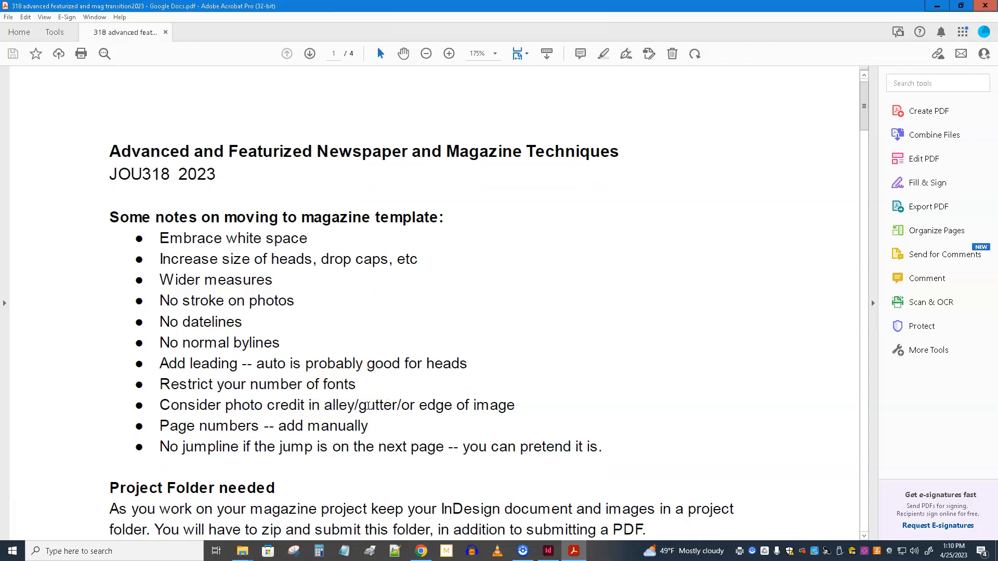
scroll(338, 394, "down", 1)
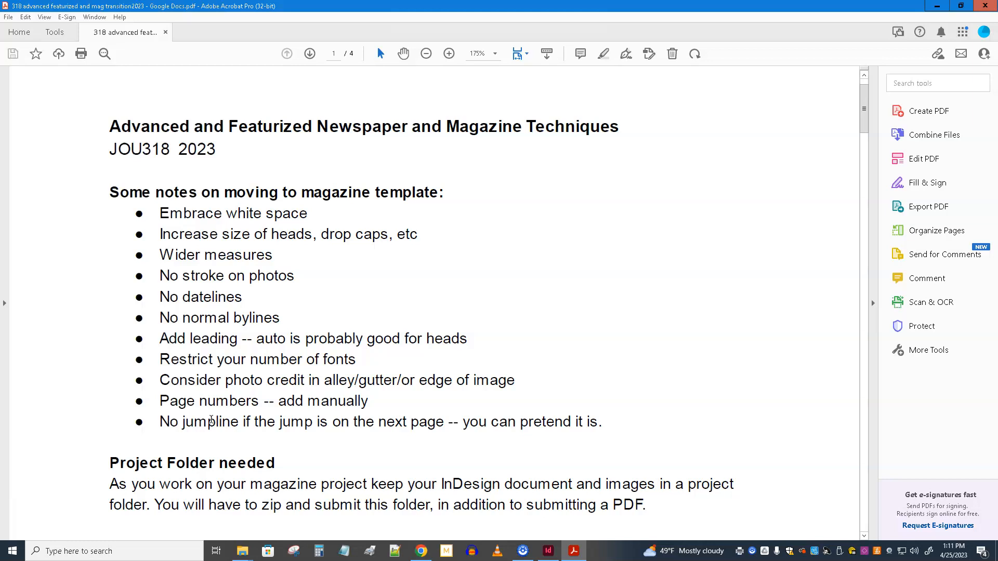
scroll(211, 420, "down", 8)
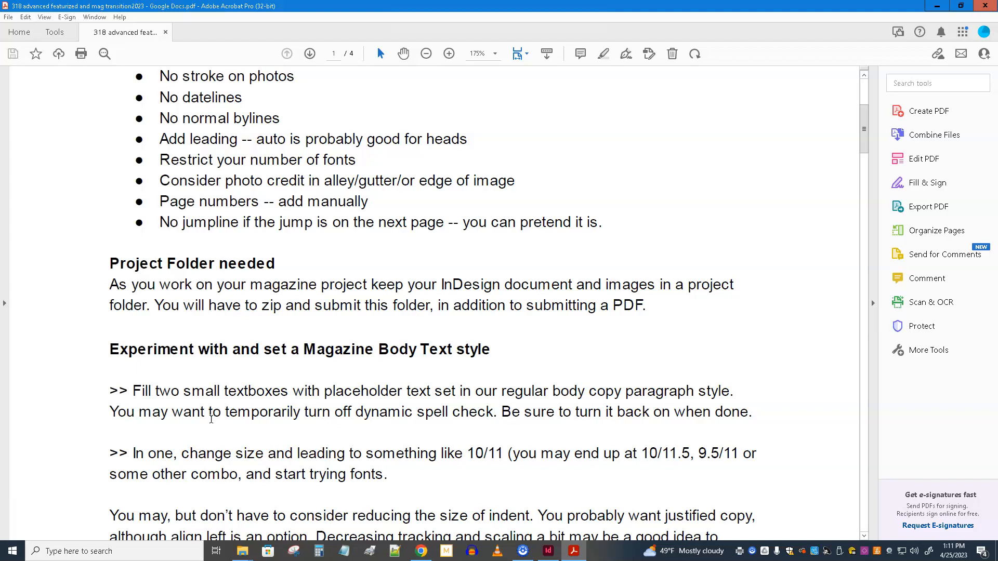
Step: Read the handout's instructions on testing a magazine body text style, the suggested serif fonts and the Creating Body Copy Style section
scroll(211, 419, "down", 5)
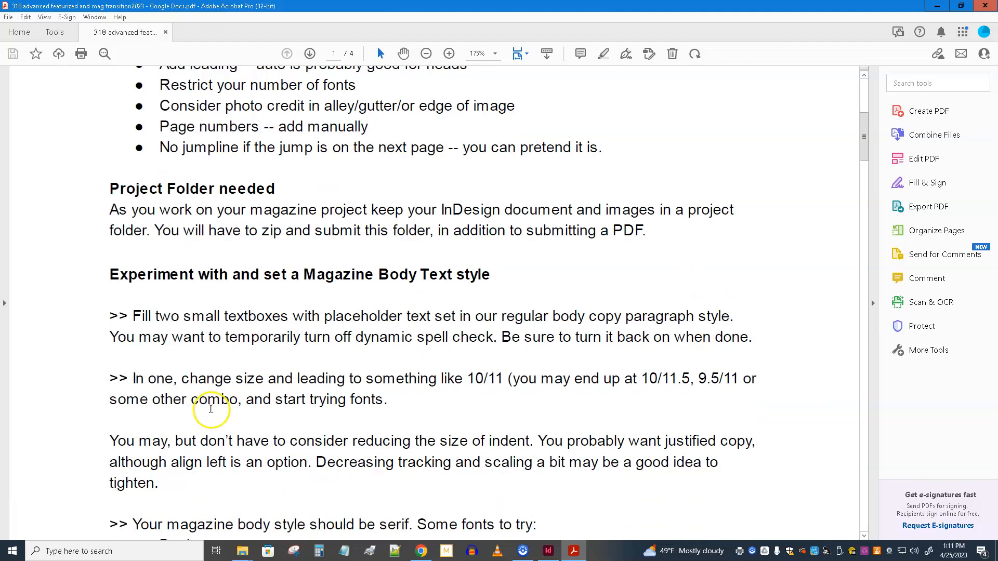
scroll(210, 407, "down", 1)
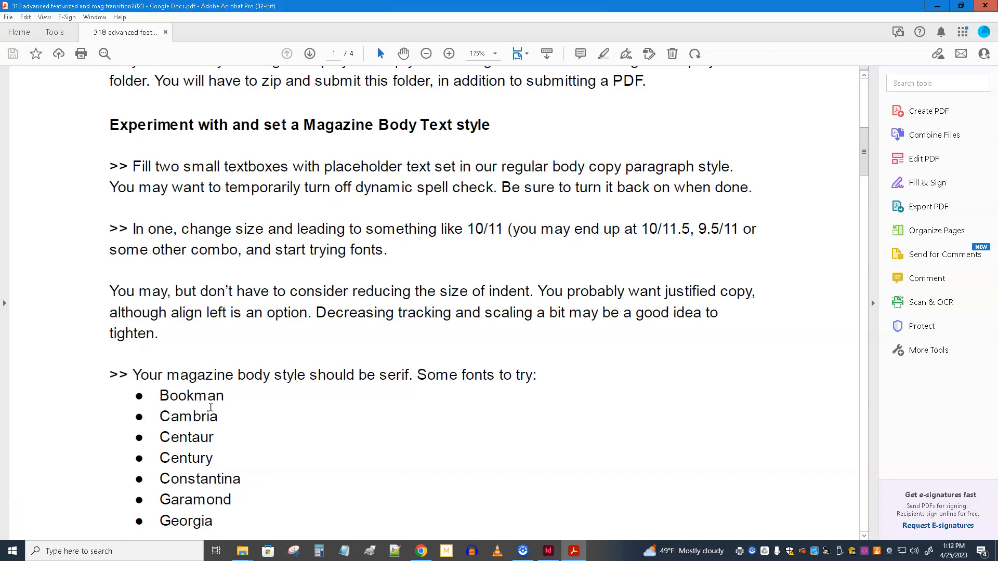
scroll(275, 489, "down", 1)
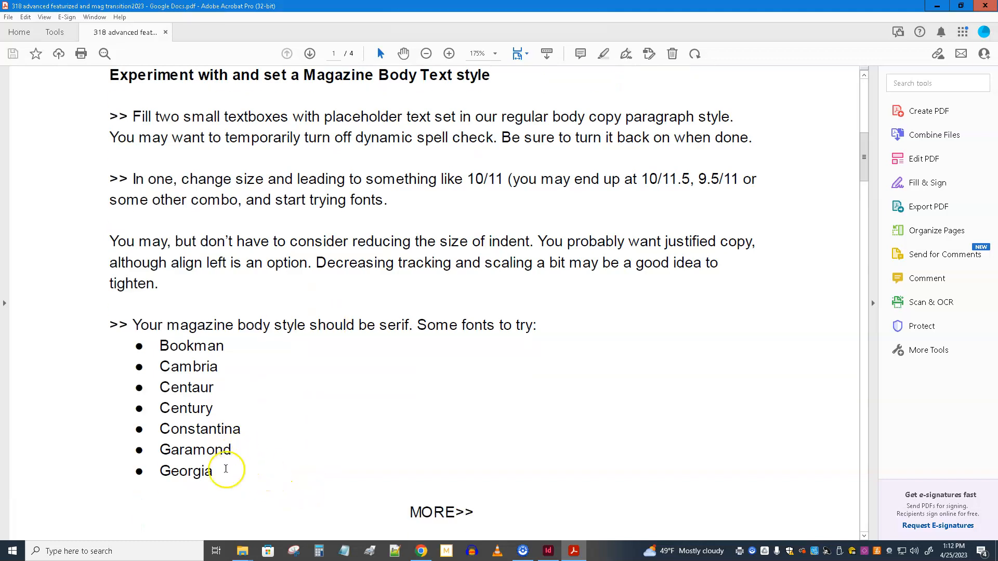
left_click_drag(225, 478, 148, 349)
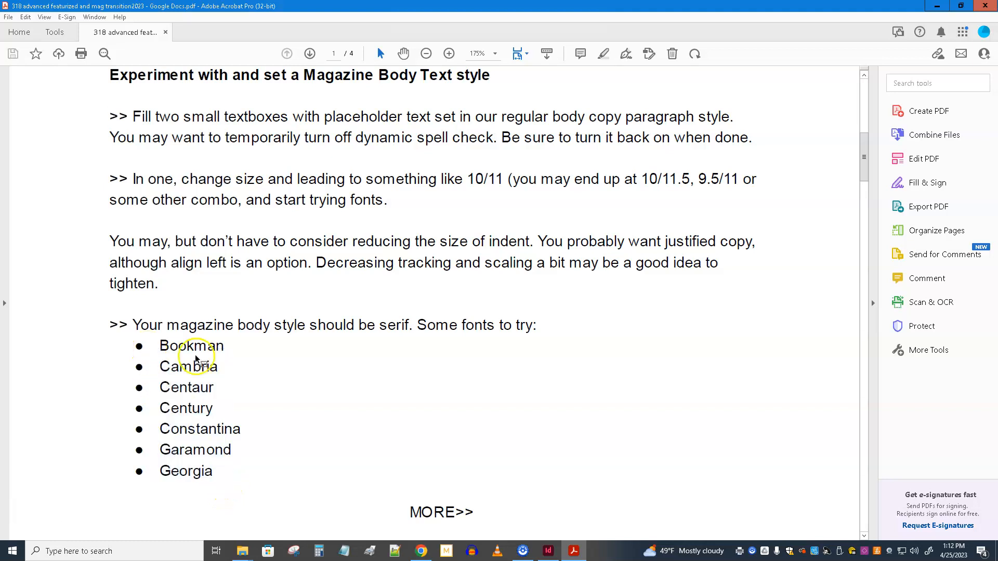
left_click(376, 420)
scroll(245, 201, "down", 10)
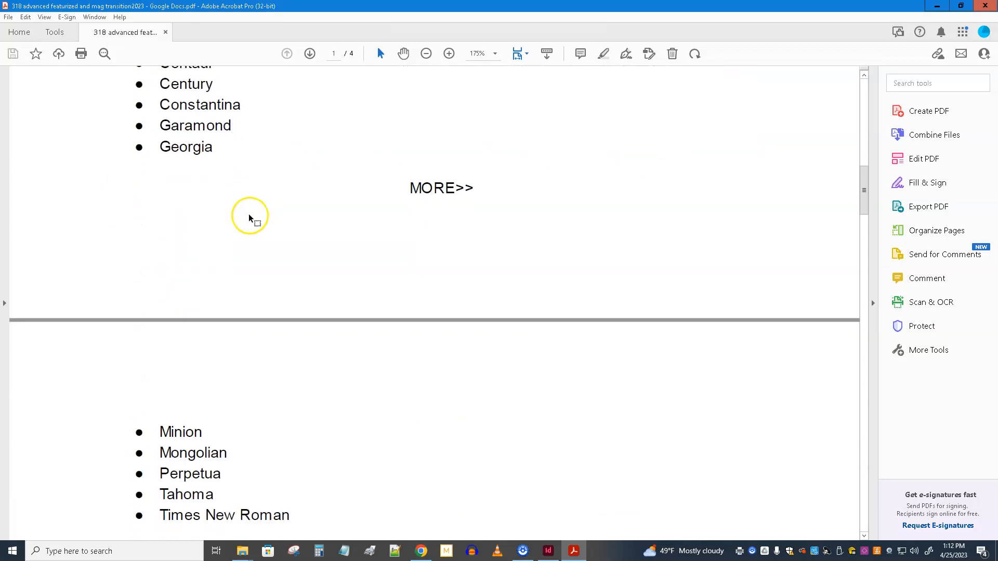
scroll(250, 218, "down", 3)
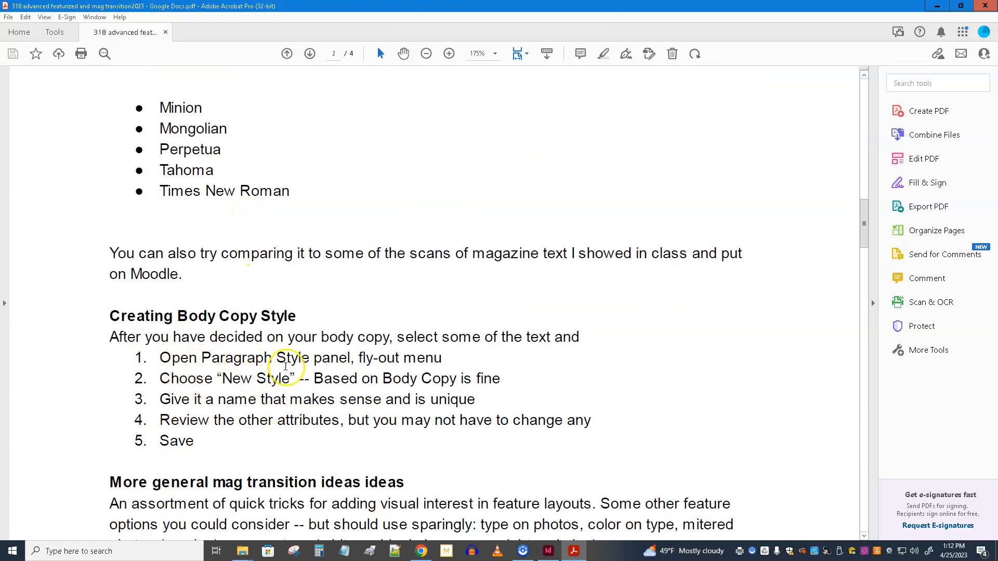
scroll(285, 367, "down", 3)
scroll(283, 363, "up", 2)
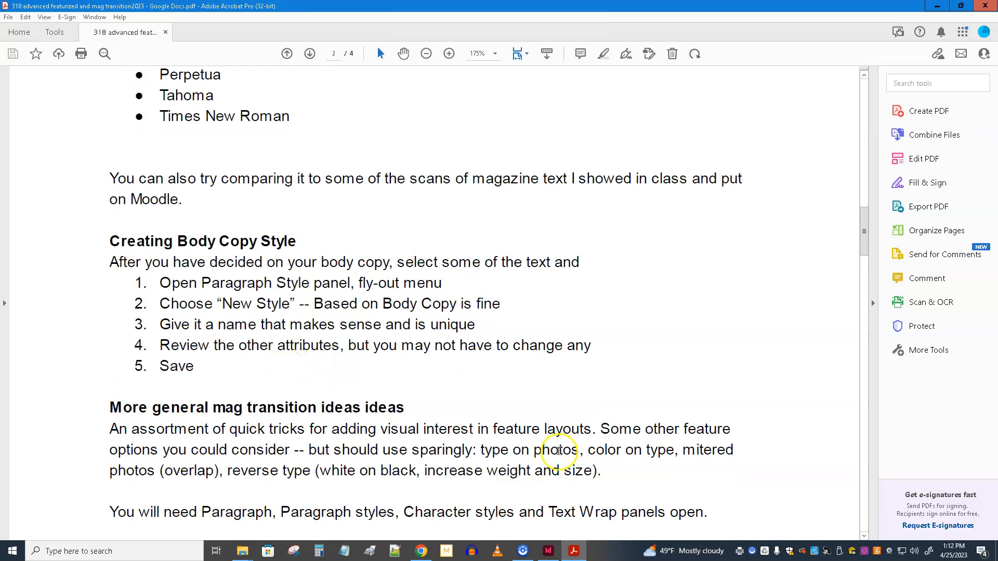
Step: Switch to InDesign and draw a text frame about 2.39 by 4.36 in in the first column of an empty spread's left page
mouse_move(549, 555)
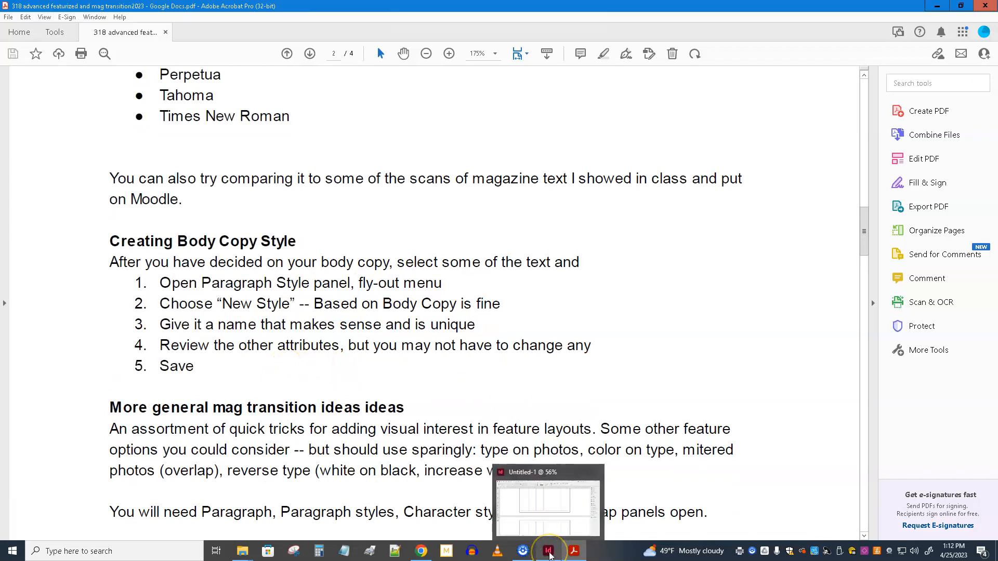
left_click(549, 554)
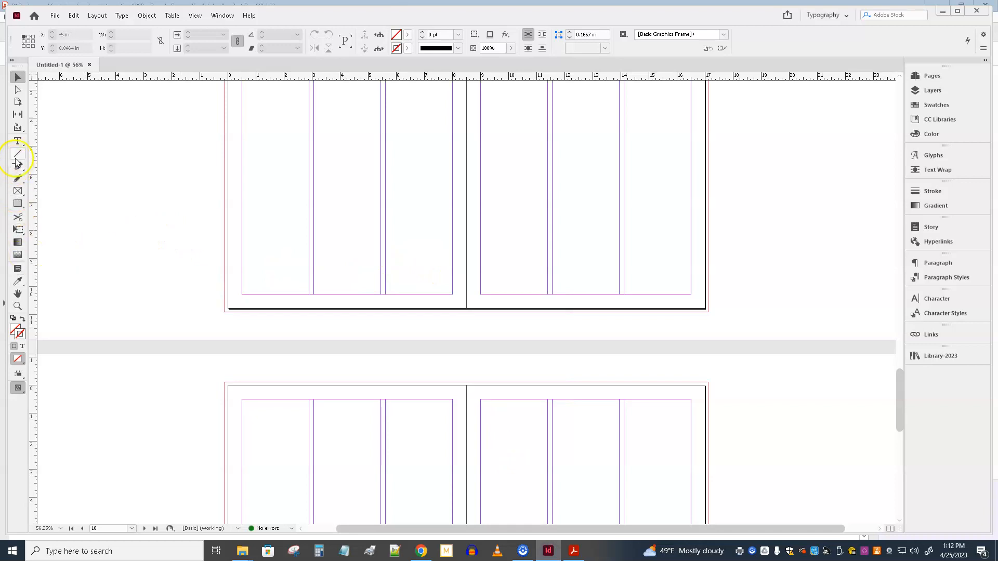
scroll(300, 191, "up", 3)
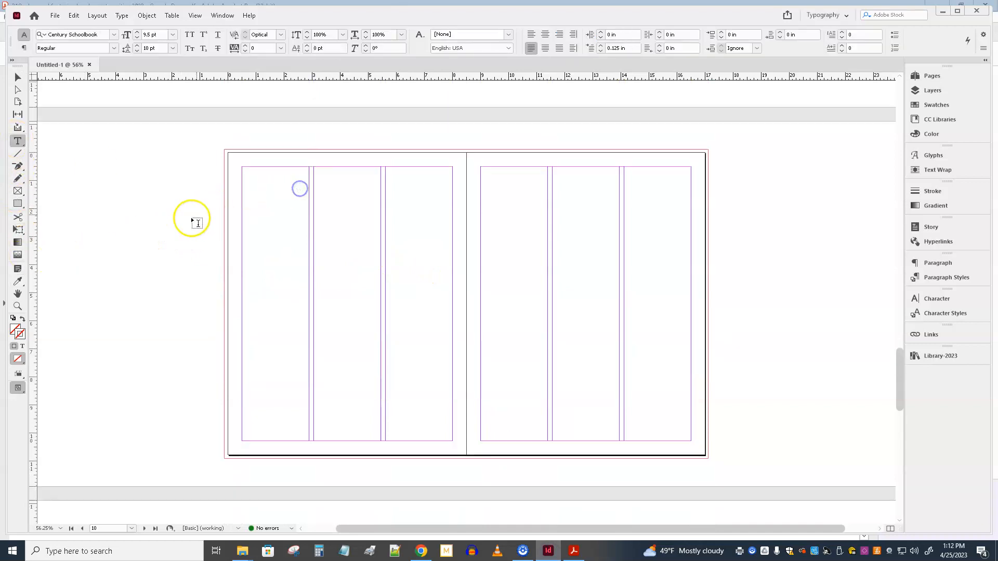
left_click_drag(242, 212, 308, 335)
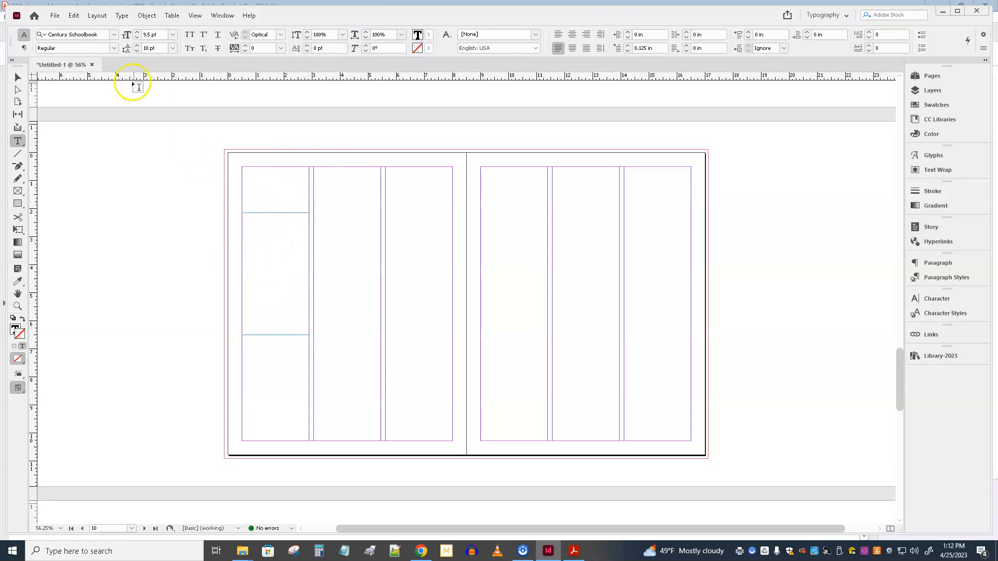
left_click(73, 16)
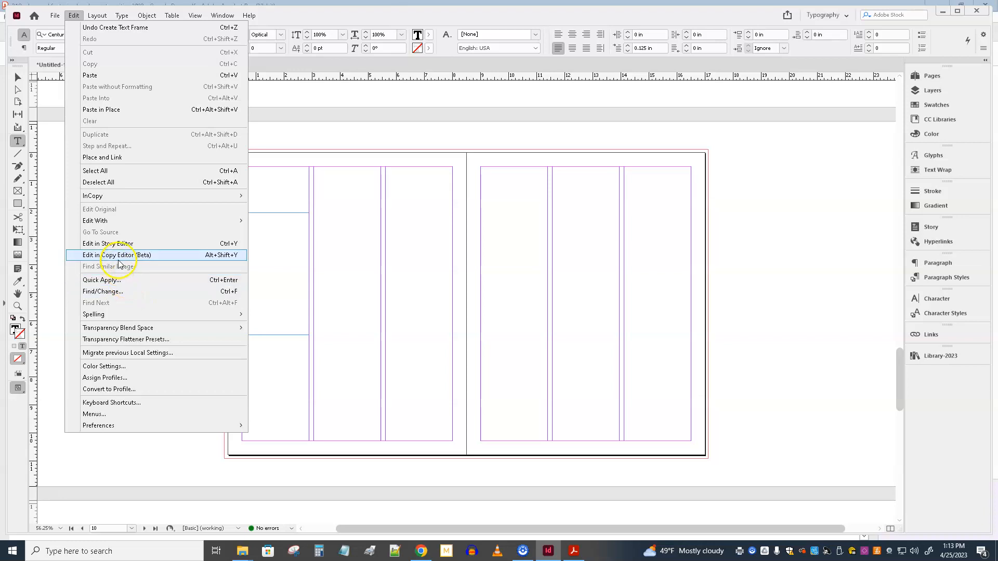
mouse_move(53, 18)
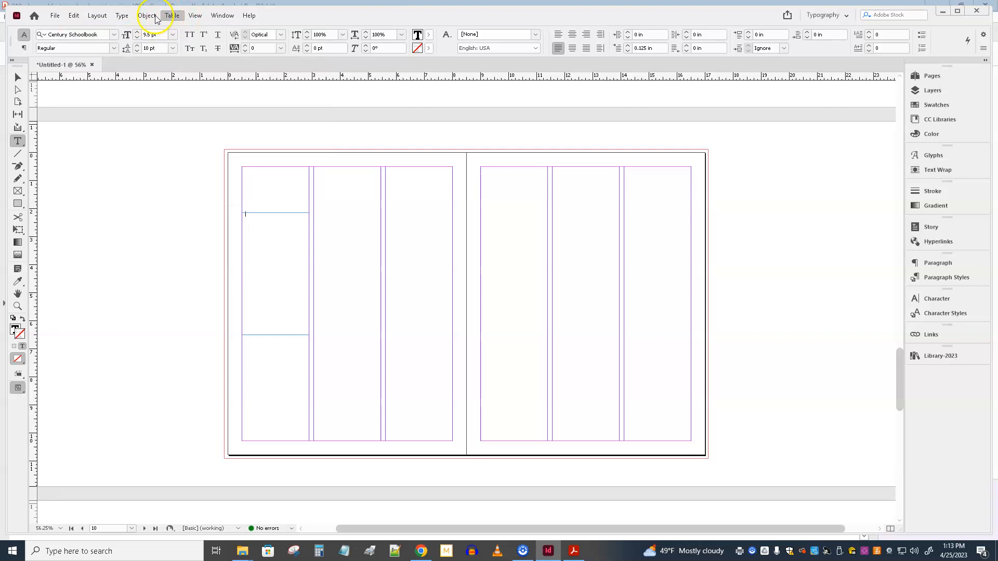
mouse_move(106, 20)
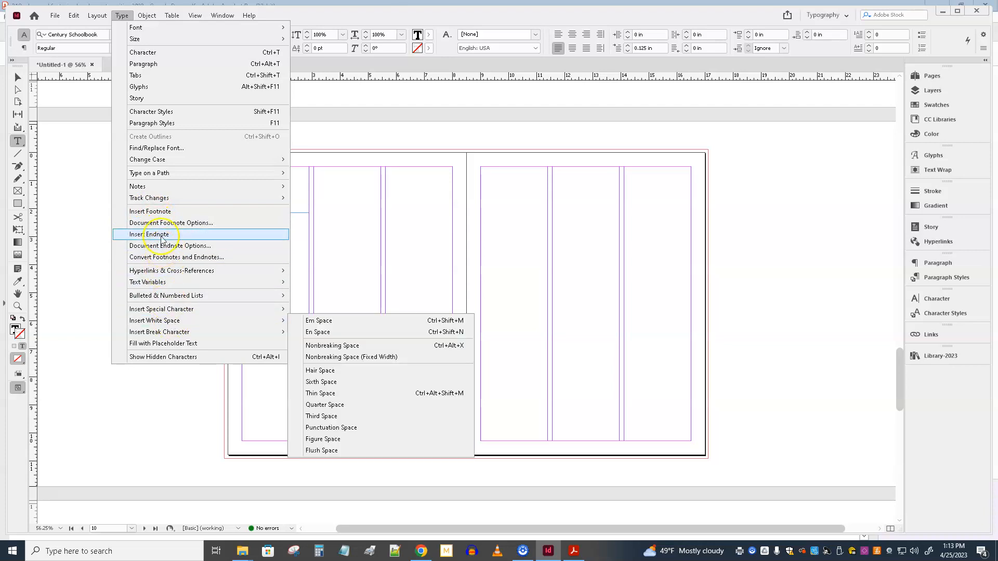
left_click(85, 337)
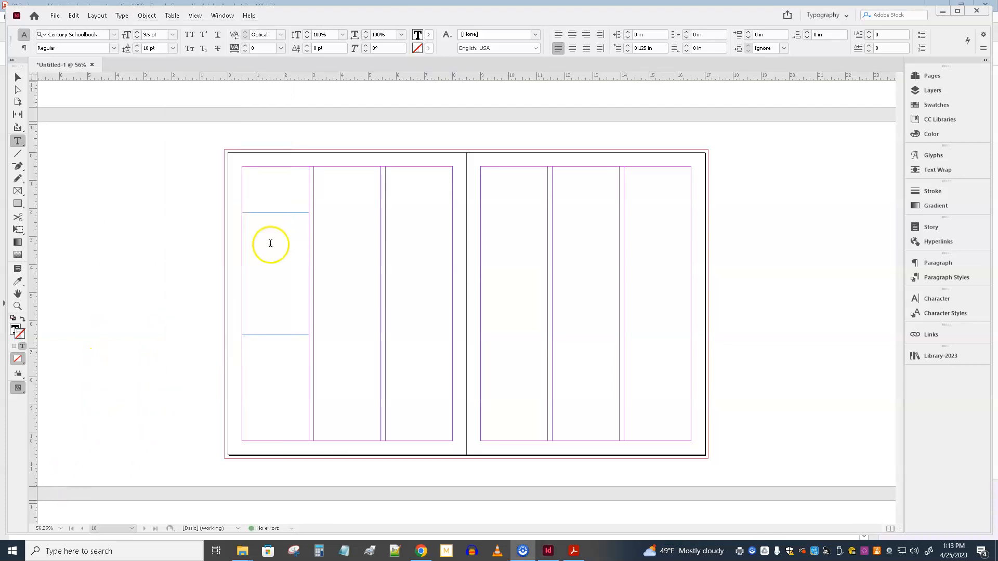
Step: Fill the new text frame with placeholder text, select all of it and check which paragraph style it uses
left_click(119, 16)
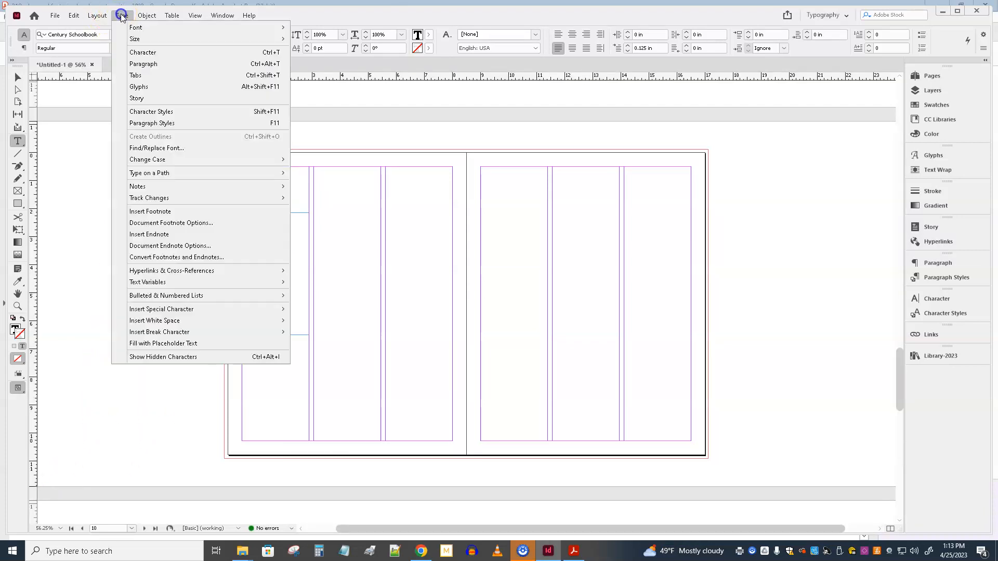
left_click(164, 350)
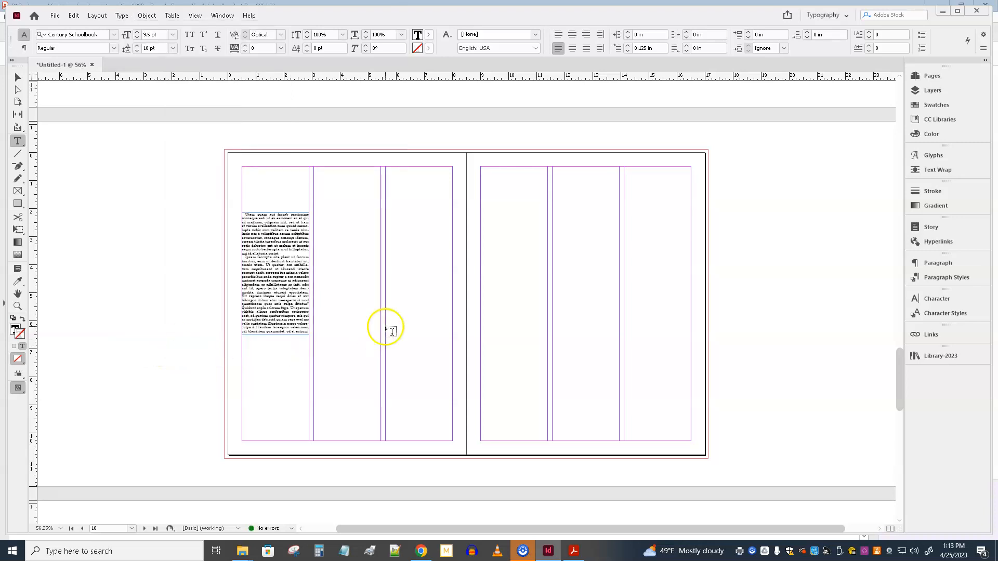
left_click(265, 274)
key("ctrl+a")
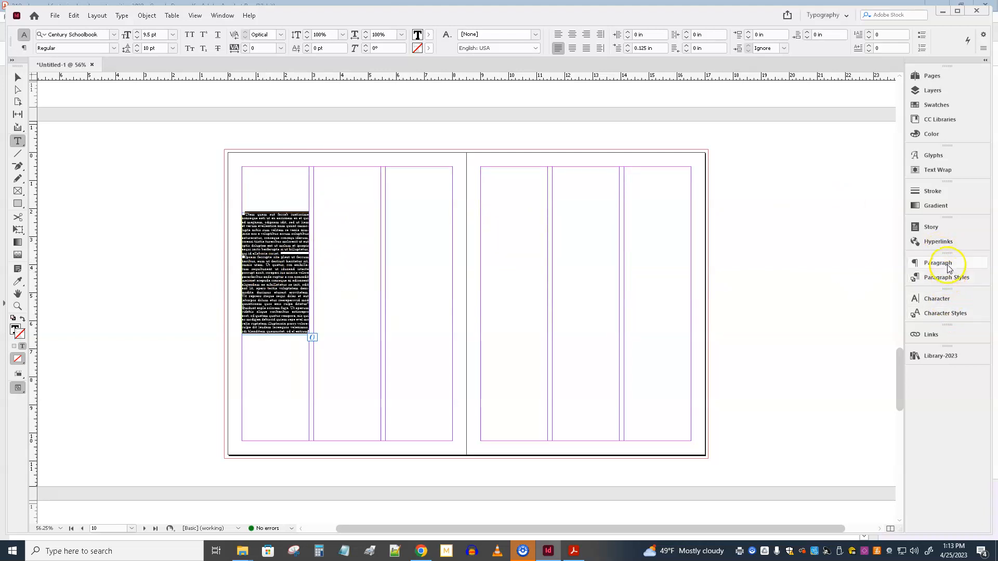
left_click(952, 279)
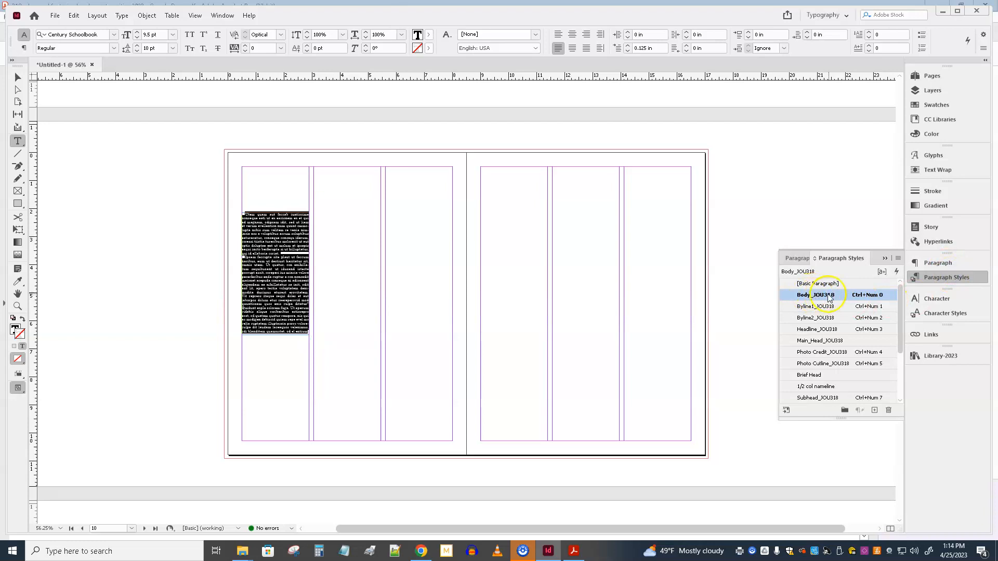
key("ctrl+=")
key("ctrl+=")
key("ctrl+=")
key("ctrl+=")
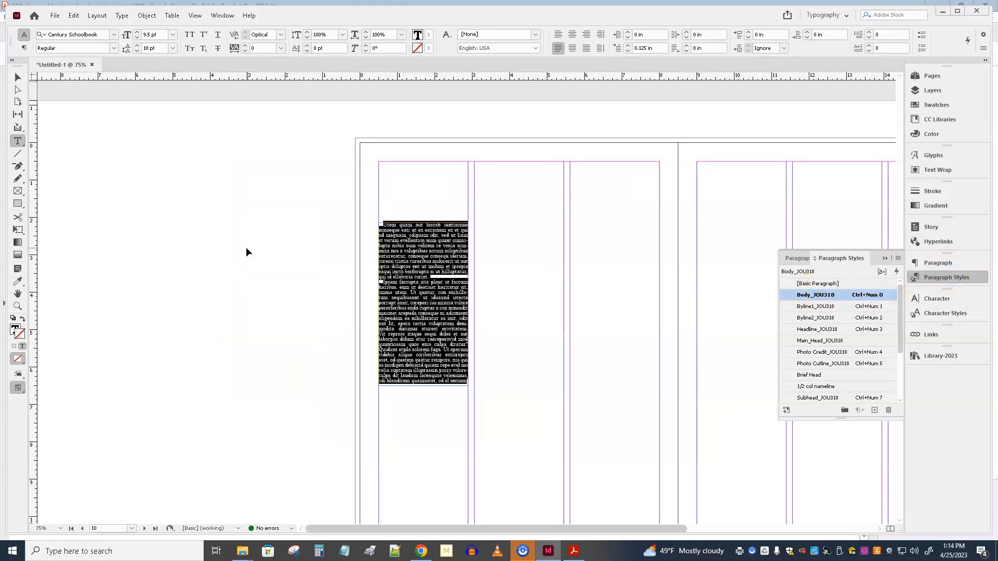
left_click(886, 258)
left_click(16, 78)
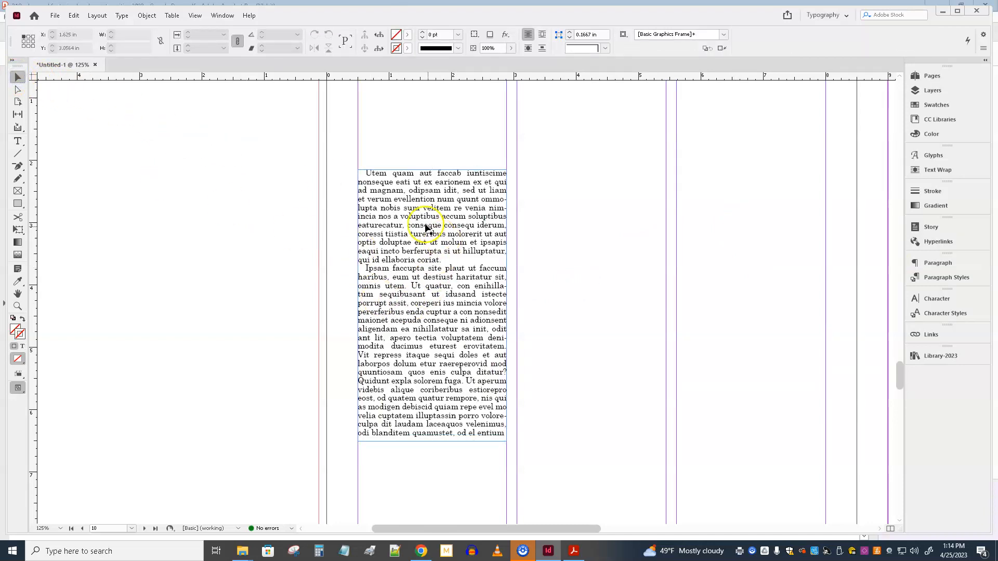
Step: Turn Dynamic Spelling on to see its marks in the placeholder text, and turn it off again
left_click(73, 16)
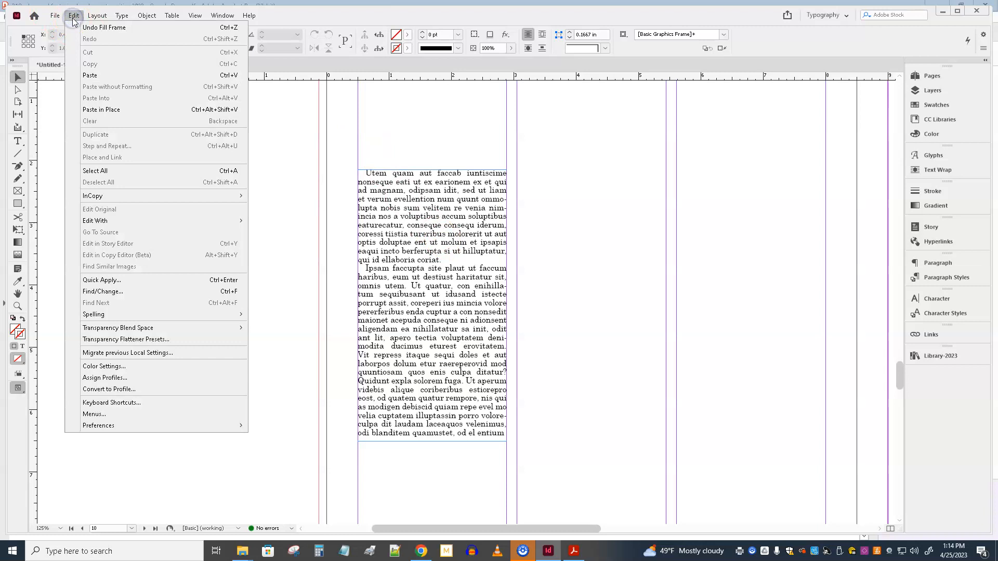
mouse_move(232, 315)
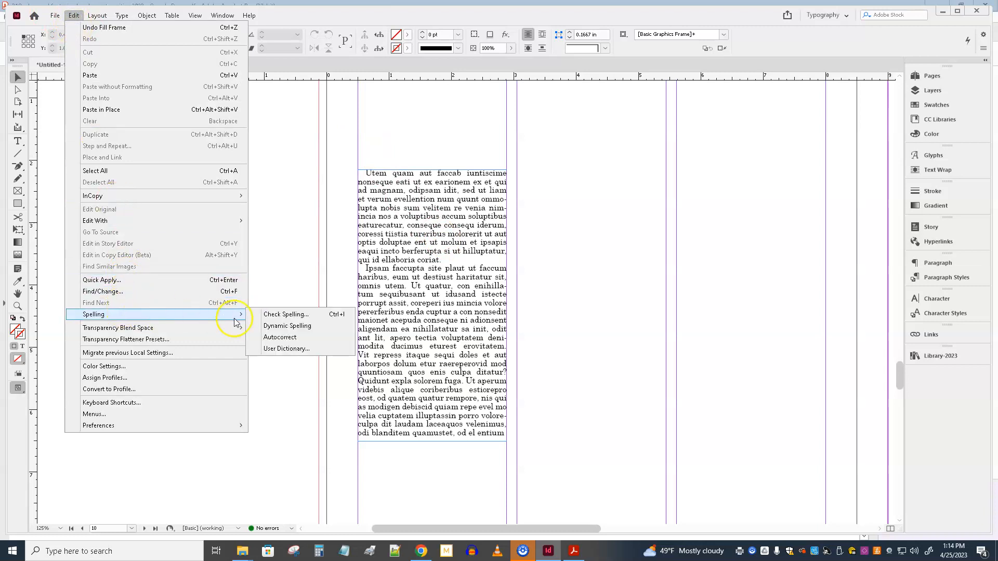
left_click(293, 327)
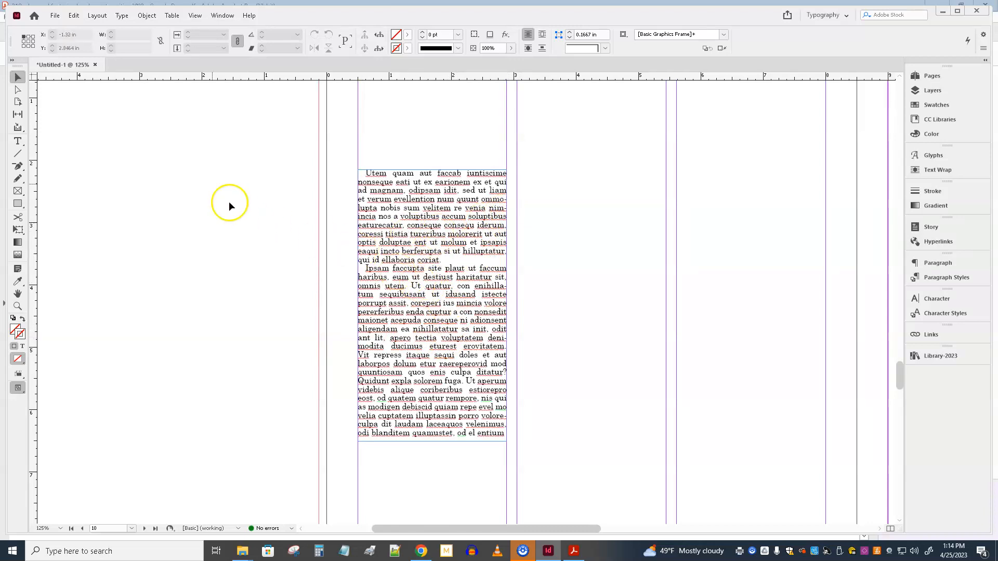
left_click(73, 15)
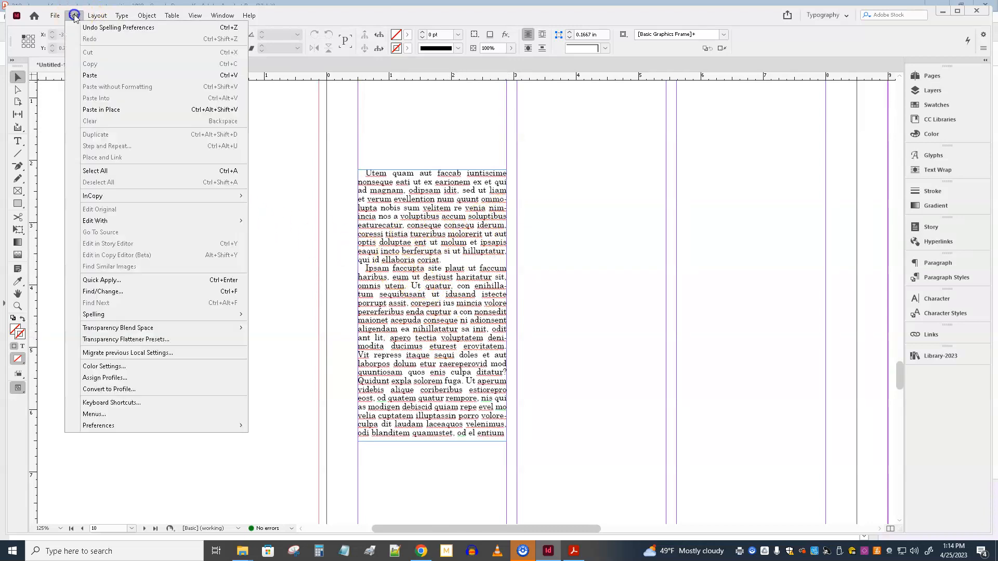
mouse_move(130, 318)
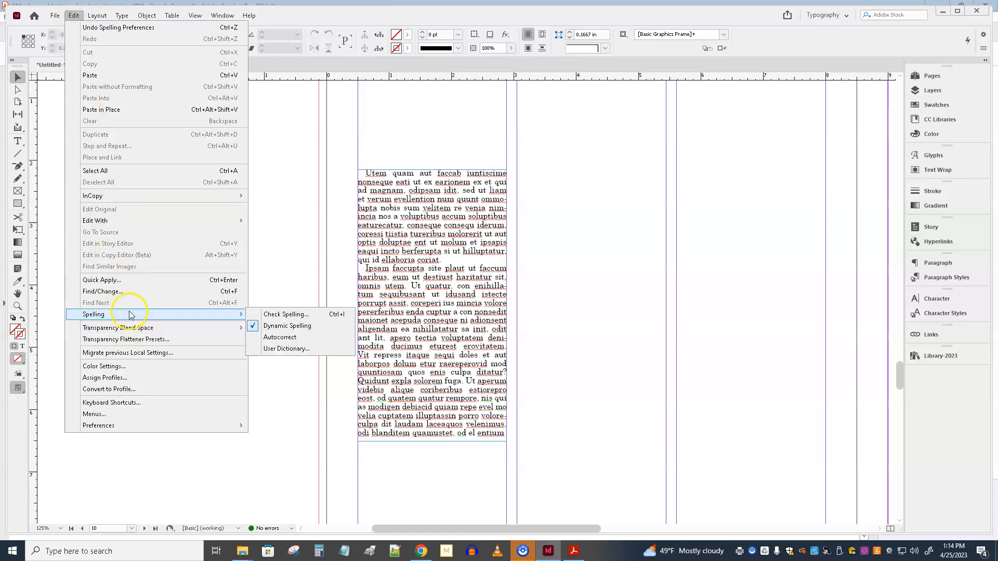
left_click(305, 326)
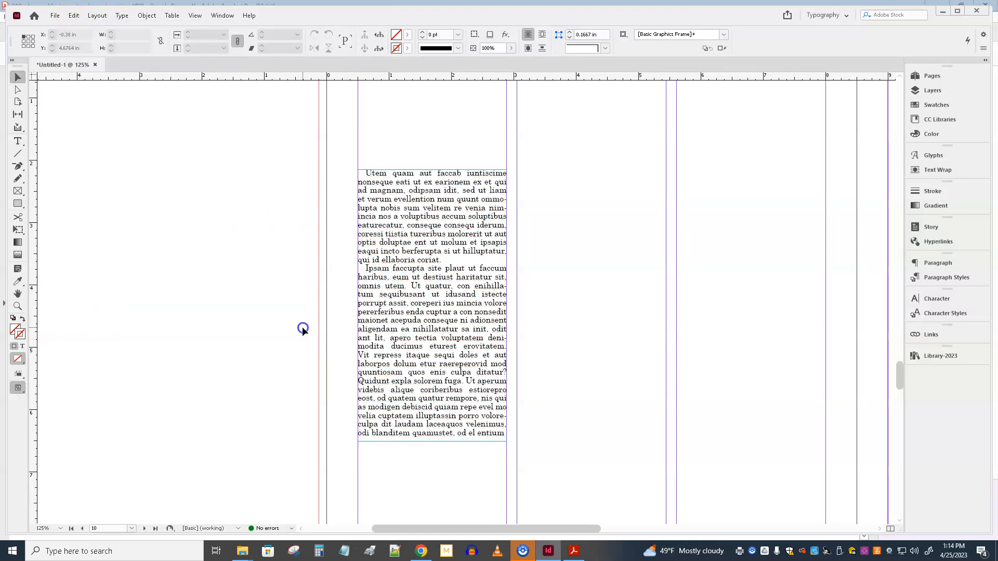
Step: Duplicate the filled text frame into the second column, aligned beside the original
left_click(450, 232)
left_click_drag(450, 232, 610, 231)
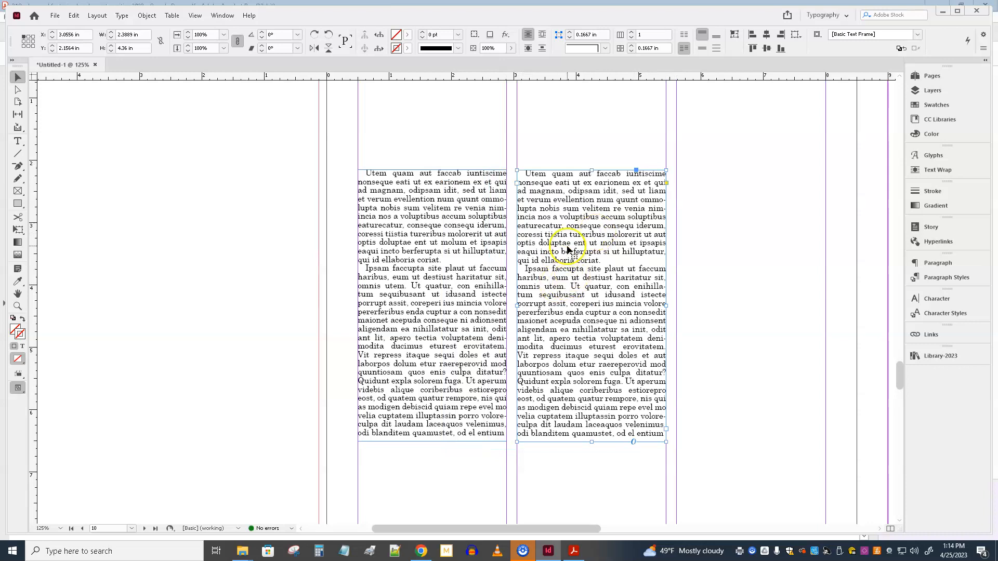
Step: Set all text in the second column's frame to 10 pt with 11.5 pt leading, then deselect the frame
triple_click(575, 264)
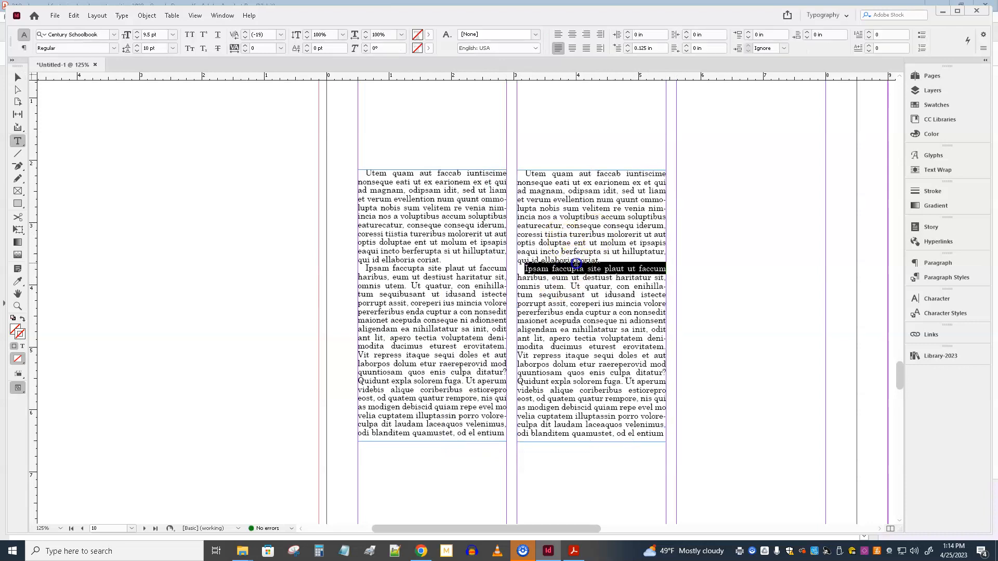
left_click(576, 263)
key("ctrl+a")
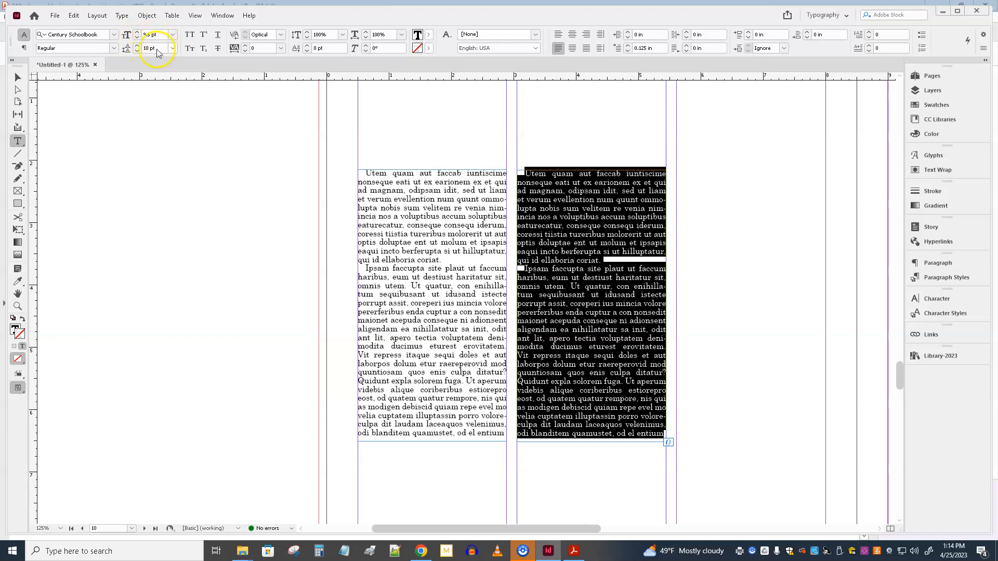
left_click(137, 32)
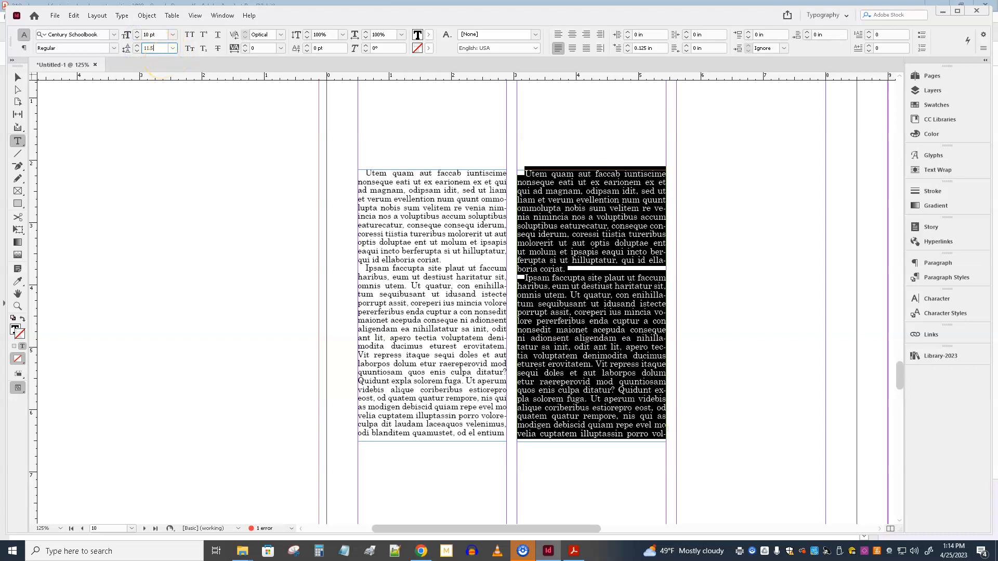
type("11.5")
key("Return")
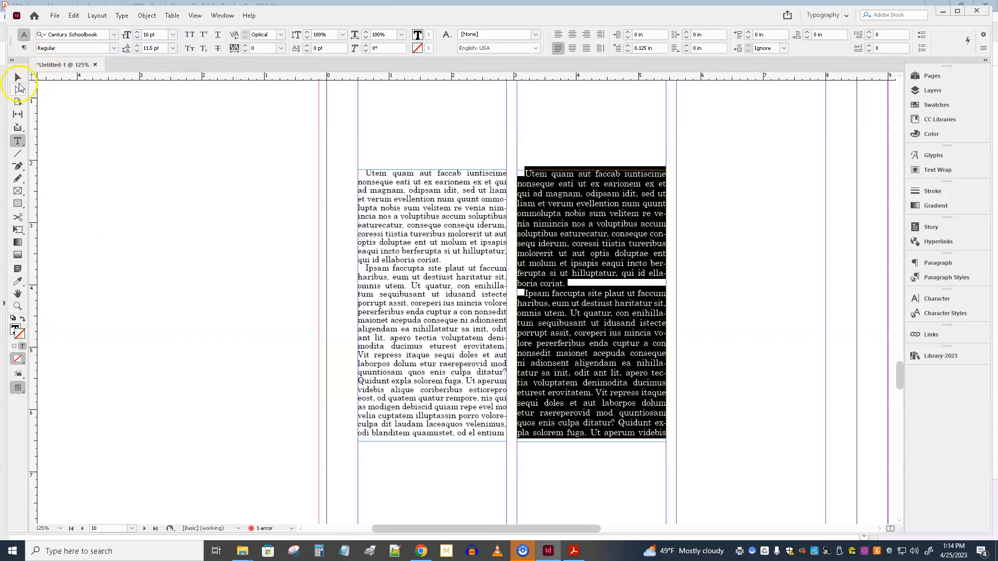
left_click(17, 81)
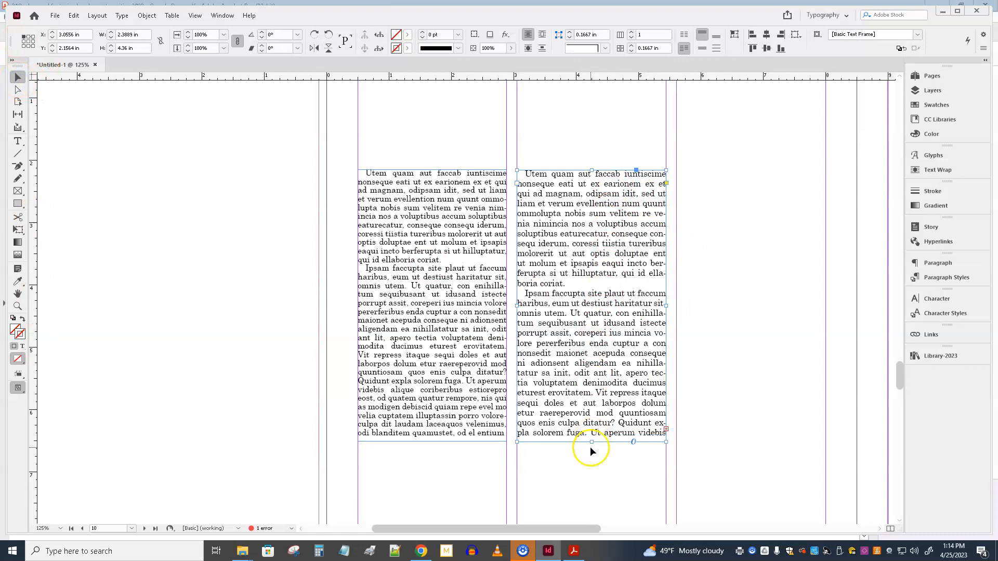
triple_click(574, 243)
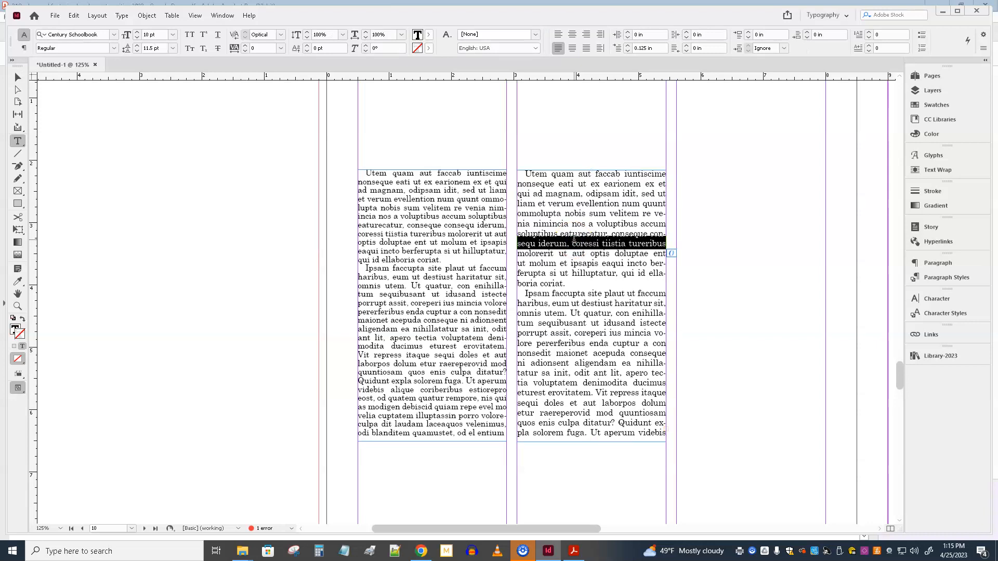
left_click(18, 77)
left_click(193, 183)
Step: Draw an empty graphics frame about 2.39 by 4.25 in in the left page's third column, level with the text frames
left_click(711, 258)
mouse_move(767, 299)
left_mouse_down()
mouse_move(668, 265)
mouse_move(428, 310)
left_mouse_up()
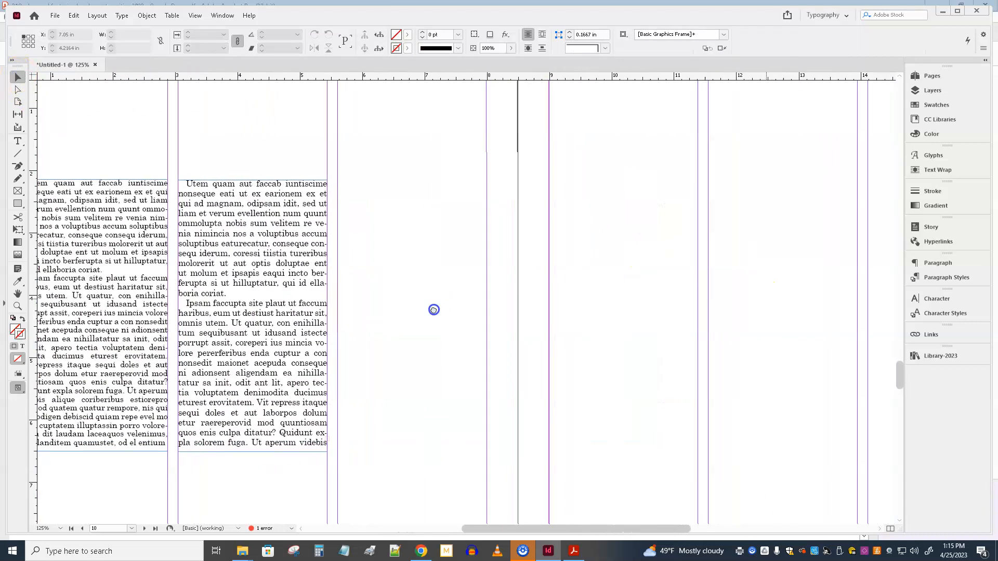
left_click(18, 191)
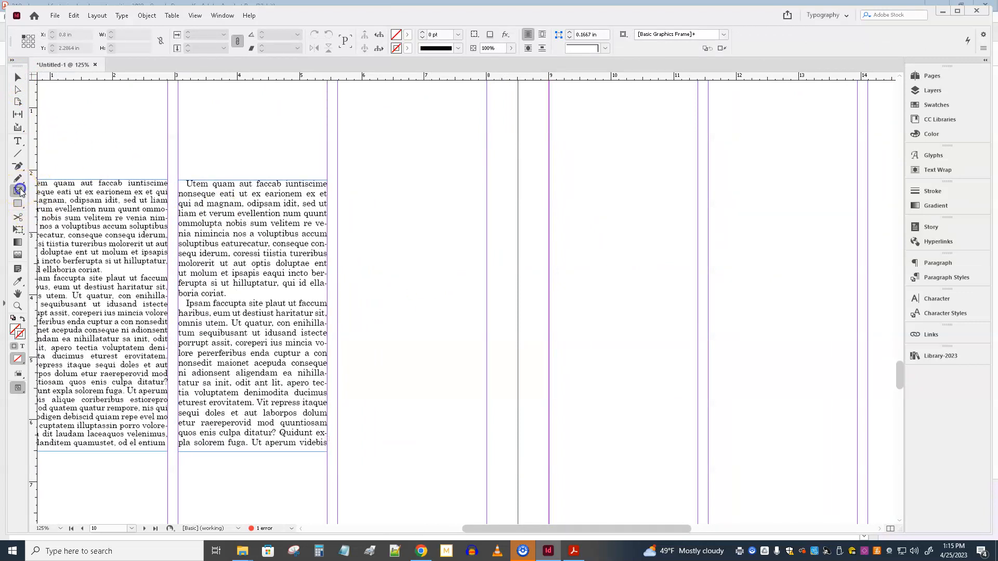
left_click_drag(339, 182, 488, 445)
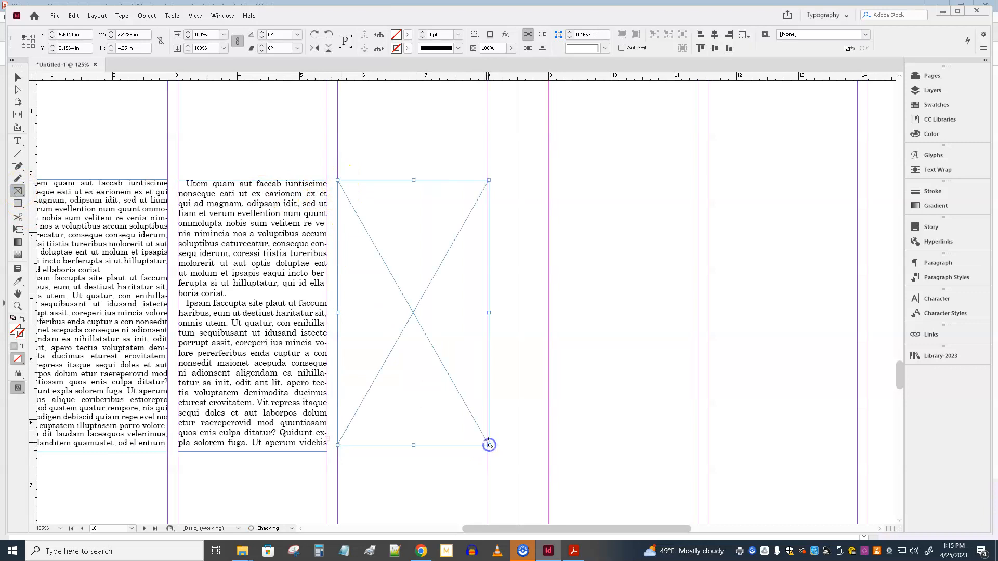
left_click(18, 77)
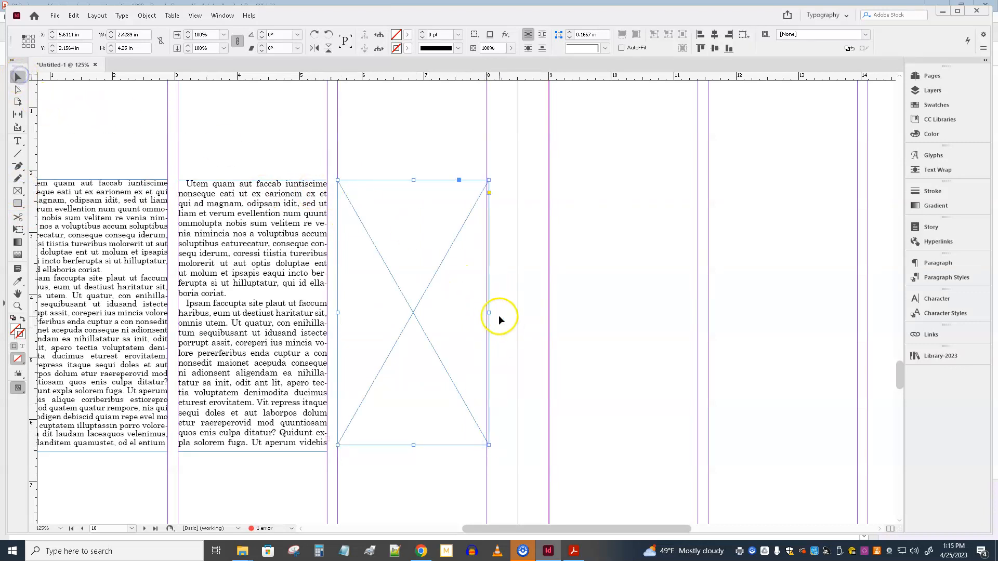
mouse_move(488, 312)
left_mouse_down()
mouse_move(476, 312)
mouse_move(487, 313)
left_mouse_up()
Step: Duplicate the empty graphics frame three times in a row across the facing page
left_click_drag(414, 238, 755, 215)
left_click_drag(755, 470, 572, 474)
left_click_drag(566, 239, 727, 222)
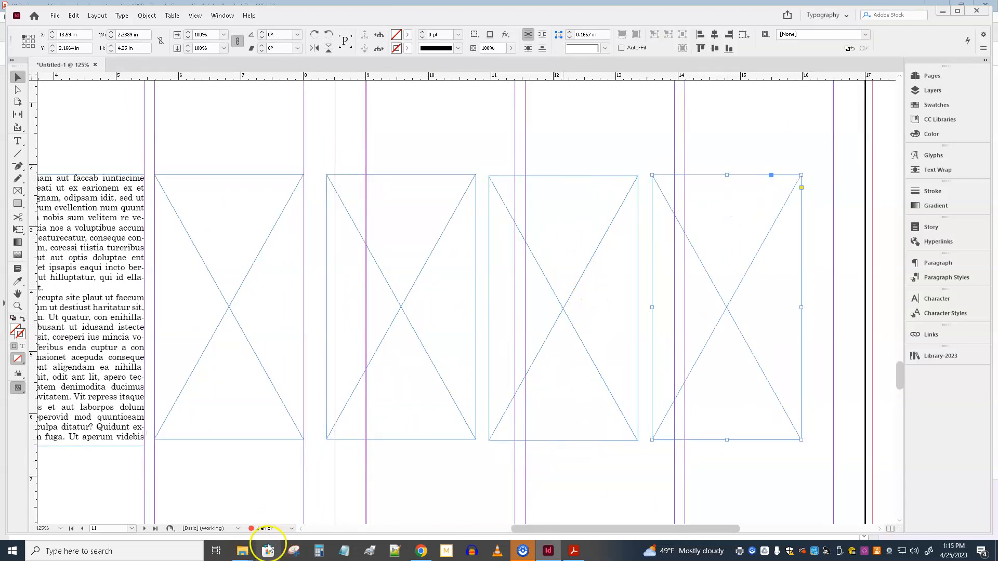
Step: Switch to File Explorer and open the type-test folder inside ~~~2023-fall > 318-2023 on the H: drive
mouse_move(242, 556)
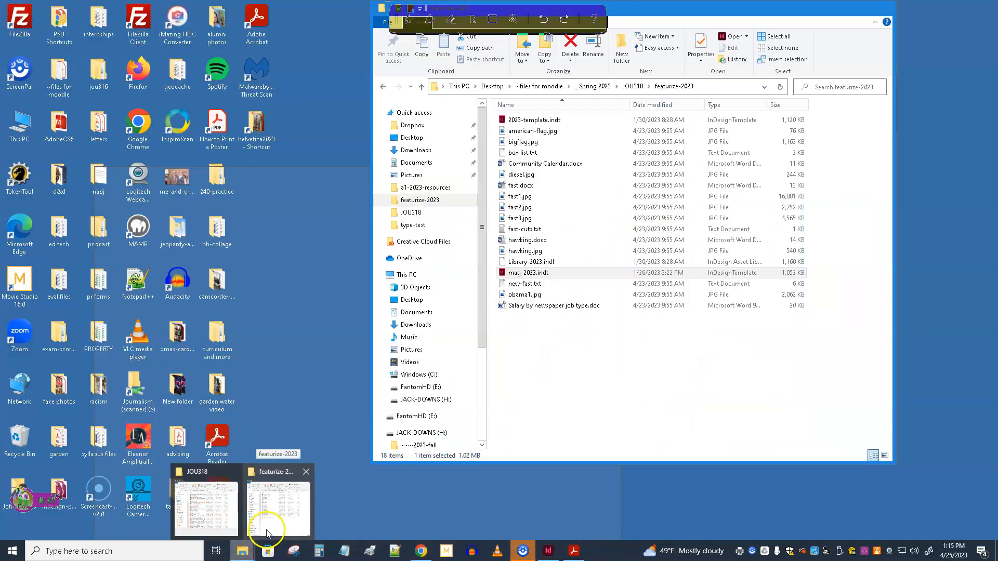
left_click(267, 532)
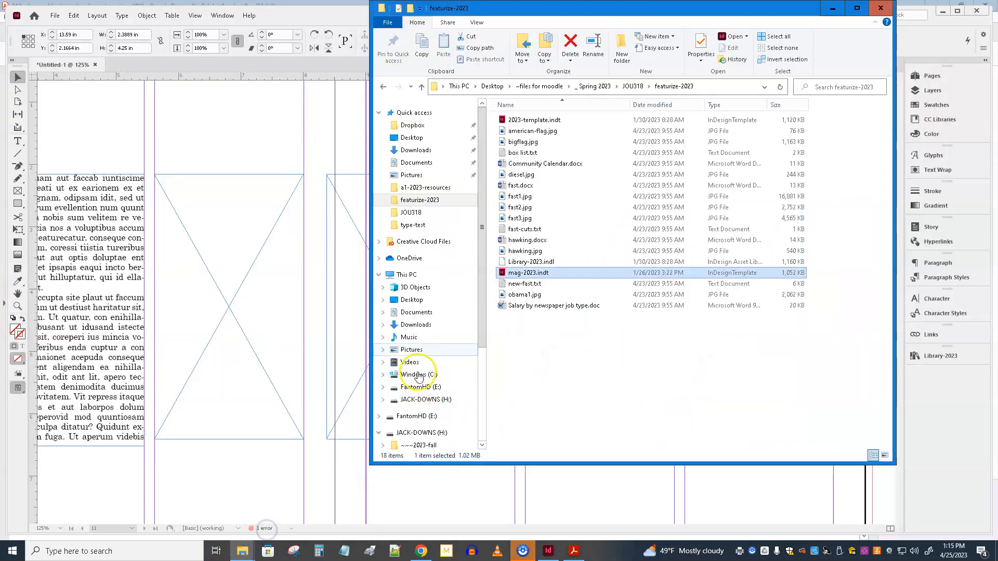
left_click(631, 86)
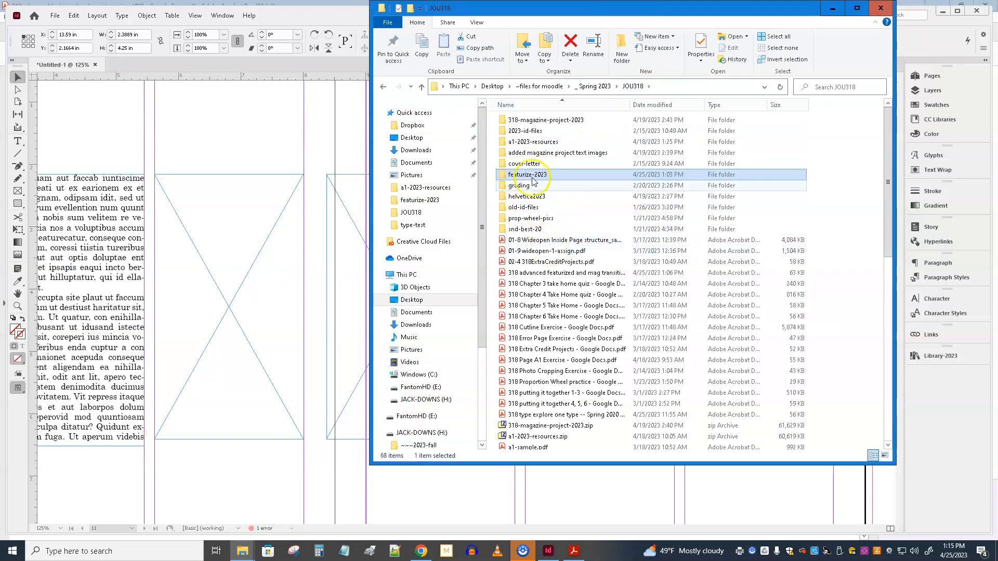
left_click(400, 446)
double_click(524, 131)
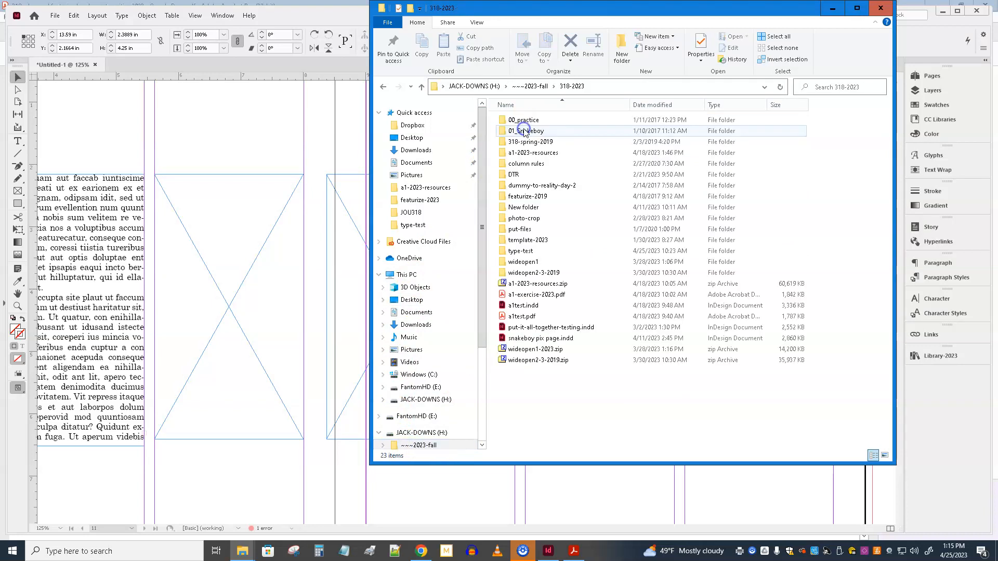
double_click(531, 252)
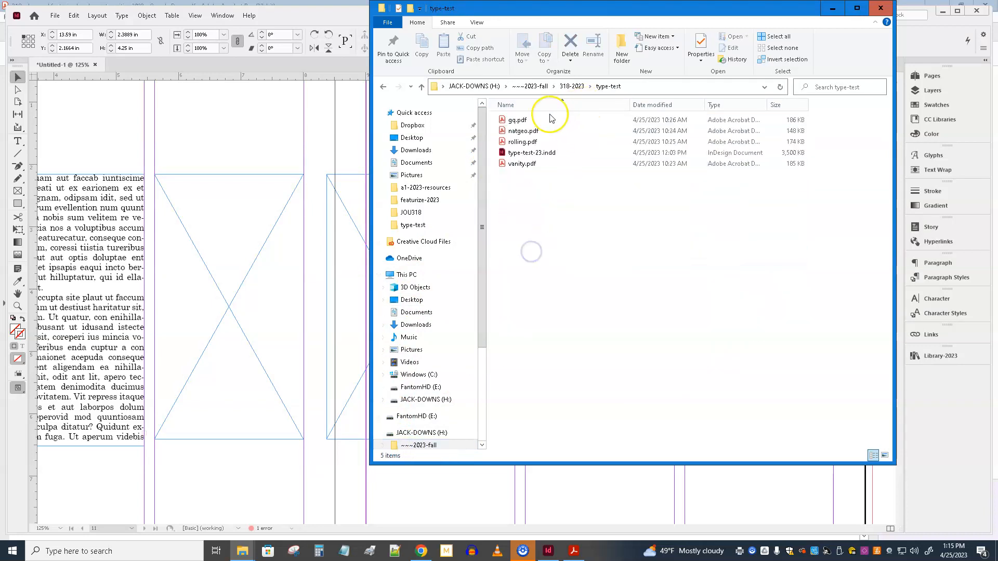
Step: Place gq.pdf, natgeo.pdf, rolling.pdf and vanity.pdf into the four InDesign graphics frames in that order, and put the file window away
left_click_drag(518, 120, 219, 273)
left_click_drag(509, 134, 341, 296)
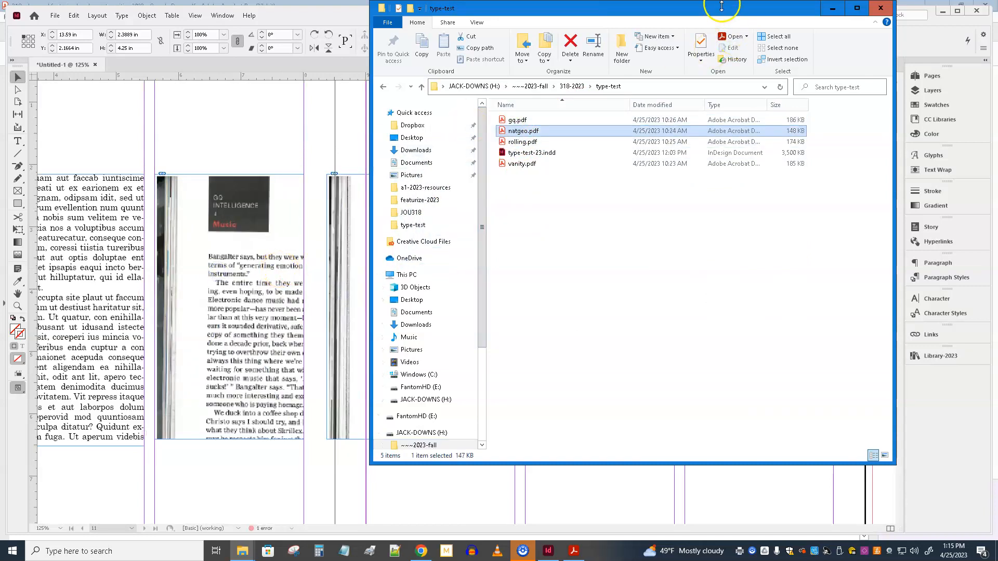
left_click_drag(682, 2, 503, 338)
left_click_drag(360, 476, 575, 229)
left_click_drag(346, 494, 730, 232)
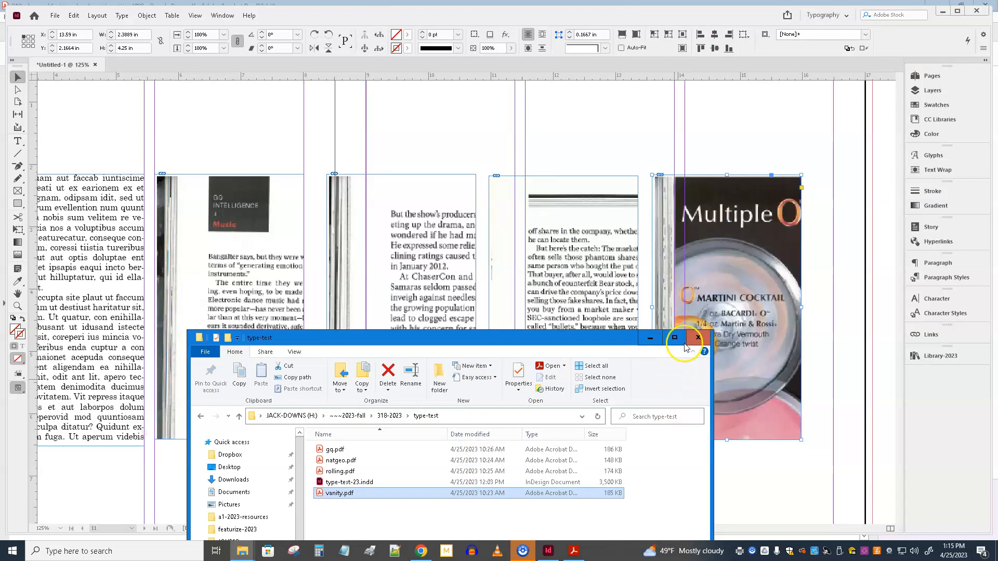
left_click(649, 337)
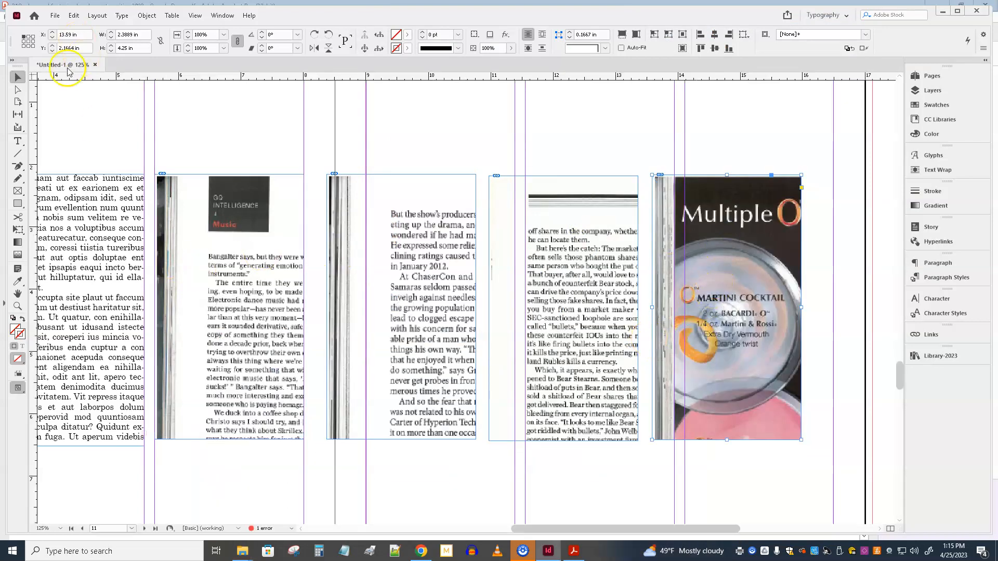
Step: Shift the GQ scan within its frame to about 0.78 in left and 1.25 in up, so its body text fills the frame
left_click(18, 91)
left_click(227, 304)
left_click_drag(227, 304, 201, 257)
key("Up")
key("Up")
key("Up")
key("Up")
key("Up")
key("Up")
key("Up")
key("Up")
key("Up")
key("Up")
key("Up")
key("Up")
key("Up")
key("Up")
key("Up")
key("Up")
key("Up")
key("Up")
key("Up")
key("Up")
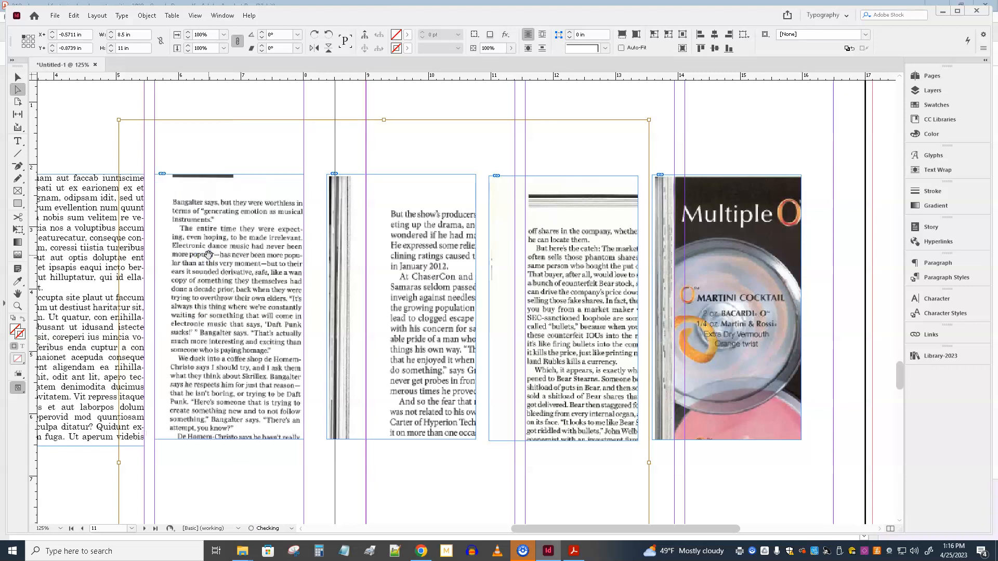
key("Up")
key("Up")
key("Up")
key("Left")
key("Left")
key("Left")
key("Left")
key("Left")
key("Left")
key("Left")
key("Left")
key("Left")
key("Left")
key("Left")
key("Left")
key("Left")
key("Left")
key("Left")
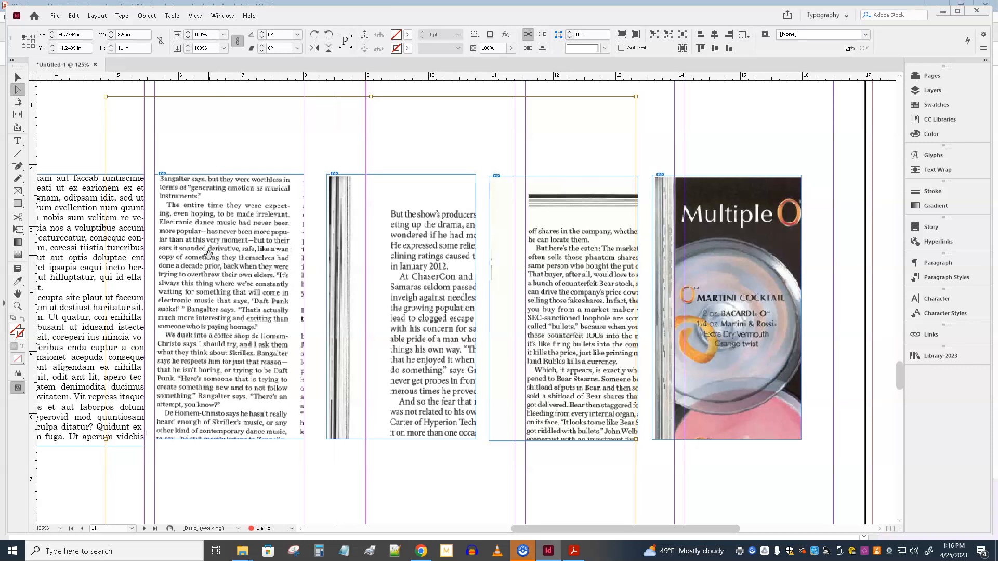
Step: Narrow the GQ frame to its text column and move the National Geographic frame leftward beside it
left_click(13, 78)
left_click(284, 162)
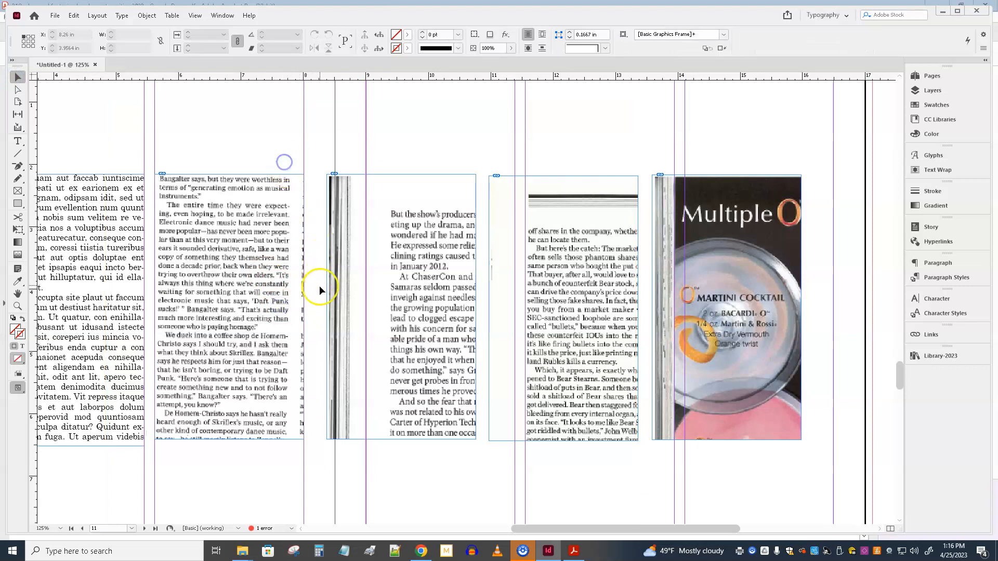
left_click(289, 325)
left_click_drag(304, 308, 292, 308)
left_click_drag(419, 289, 396, 290)
Step: Shift the National Geographic scan within its frame to about 0.99 in left and 0.56 in up, aligning its text with the frame's corner
left_click(17, 91)
left_click(386, 279)
key("Up")
key("Up")
key("Up")
key("Up")
key("Up")
key("Up")
key("Up")
key("Up")
key("Up")
key("Up")
key("Up")
key("Up")
key("Up")
key("Up")
key("Up")
key("Up")
key("Up")
key("Up")
key("Up")
key("Up")
key("Up")
key("Up")
key("Up")
key("Left")
key("Left")
key("Left")
key("Left")
key("Left")
key("Left")
key("Left")
key("Left")
key("Left")
key("Left")
key("Left")
key("Left")
key("Left")
key("Left")
key("Left")
key("Left")
key("Left")
key("Left")
key("Left")
key("Left")
key("Left")
key("Left")
key("Left")
key("Left")
key("Left")
key("Left")
key("Left")
key("Left")
key("Left")
key("Left")
key("Left")
key("Left")
key("Left")
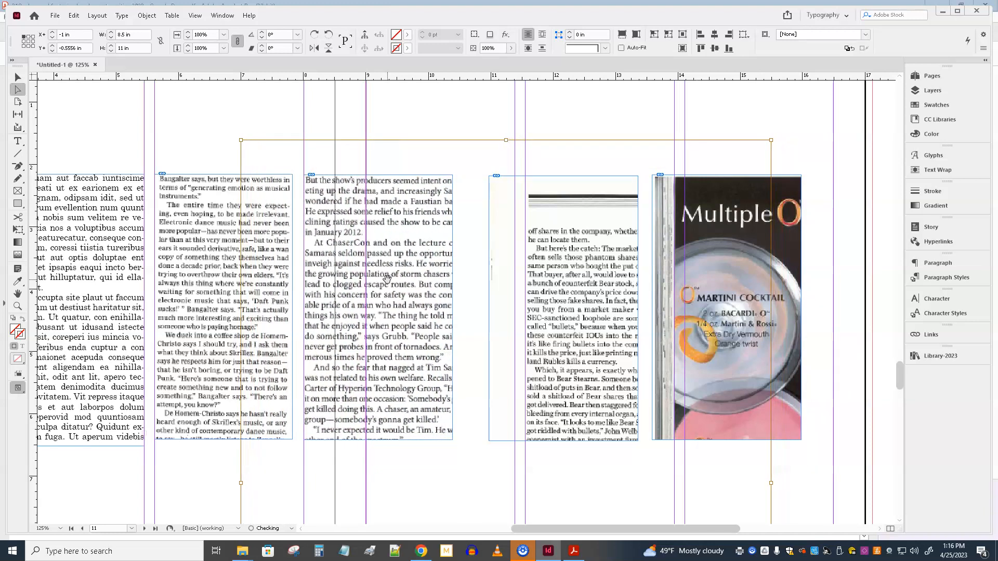
key("Right")
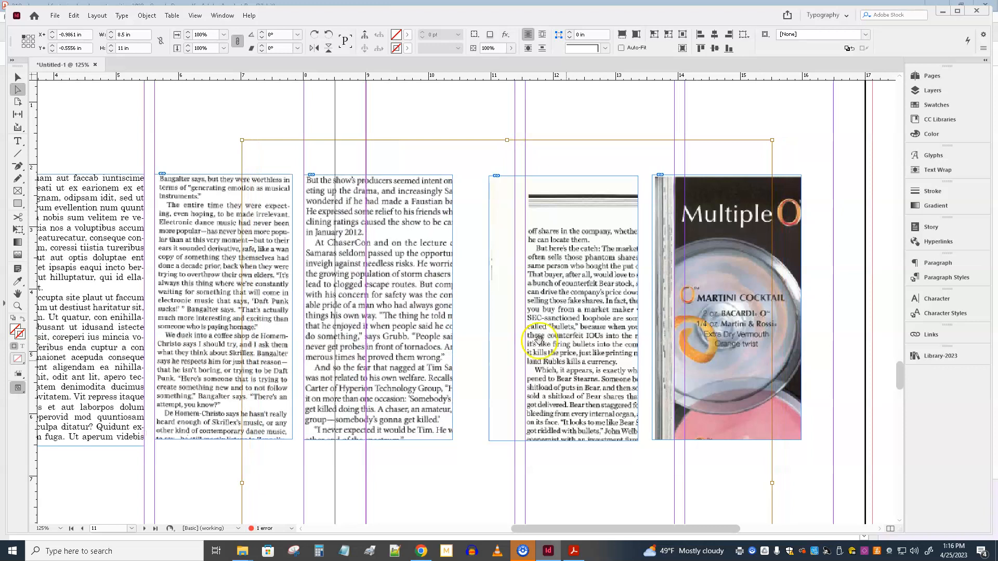
Step: Shift the rolling.pdf scan within its frame to about 0.58 in left and 0.81 in up, so its first text column fills the frame
left_click(572, 295)
key("Up")
key("Up")
key("Up")
key("Up")
key("Up")
key("Up")
key("Up")
key("Up")
key("Up")
key("Up")
key("Up")
key("Up")
key("Up")
key("Up")
key("Up")
key("Up")
key("Up")
key("Up")
key("Up")
key("Up")
key("Up")
key("Up")
key("Up")
key("Up")
key("Up")
key("Up")
key("Up")
key("Up")
key("Up")
key("Up")
key("Up")
key("Up")
key("Up")
key("Up")
key("Up")
key("Up")
key("Up")
key("Up")
key("Up")
key("Up")
key("Left")
key("Left")
key("Left")
key("Left")
key("Left")
key("Left")
key("Left")
key("Left")
key("Left")
key("Left")
key("Left")
key("Left")
key("Left")
key("Left")
key("Left")
key("Left")
key("Left")
key("Left")
key("Left")
key("Left")
key("Left")
key("Left")
key("Left")
key("Left")
key("Left")
key("Left")
key("Left")
key("Left")
key("Left")
key("Left")
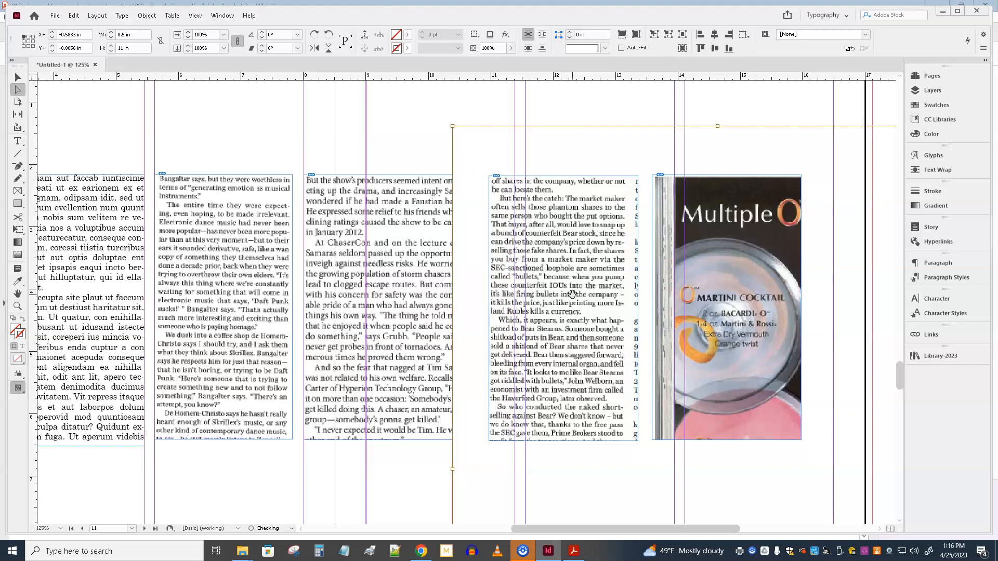
Step: Shift the vanity.pdf scan within its frame to about 3.24 in left and 0.47 in up, replacing the cocktail ad with body text
left_click(707, 253)
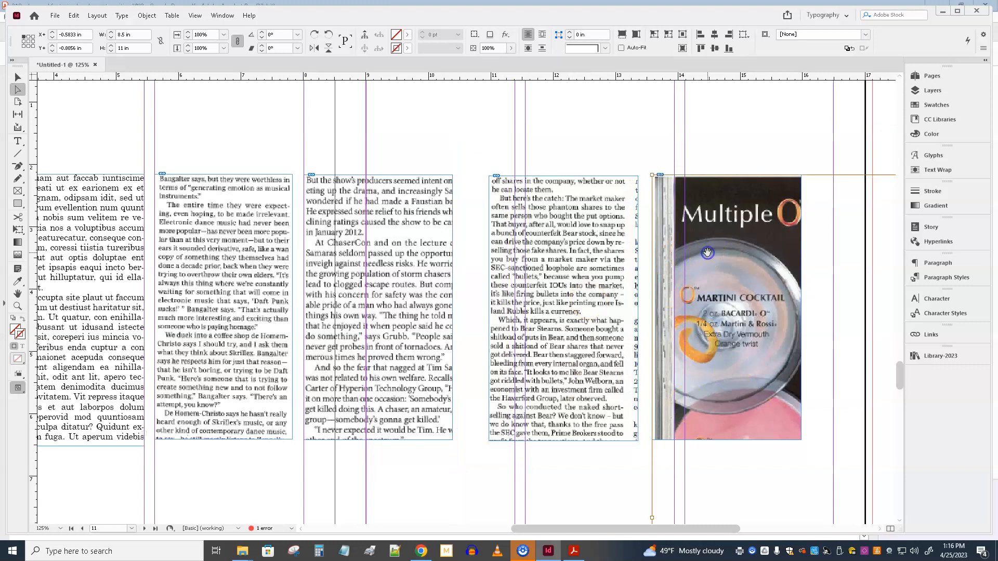
key("Left")
key("Up")
key("Up")
key("Up")
key("Up")
key("Up")
key("Up")
key("Up")
key("Up")
key("Up")
key("Up")
key("Up")
key("Up")
key("Up")
key("Up")
key("Up")
key("Up")
key("Up")
key("Up")
key("Up")
key("Up")
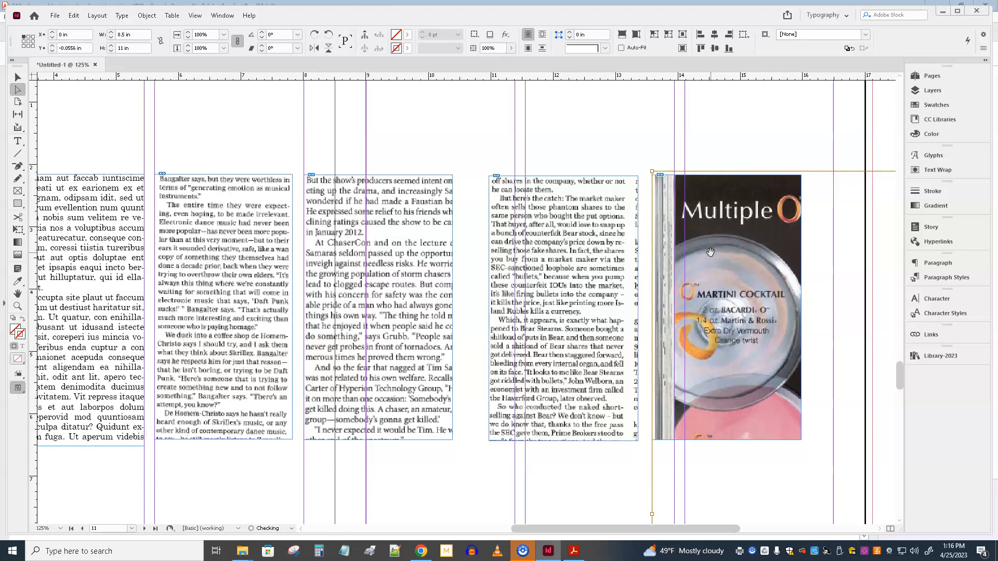
key("Left")
key("Left")
key("Left")
key("Left")
key("Left")
key("Left")
key("Left")
key("Left")
key("Left")
key("Left")
key("Left")
key("Left")
key("Left")
key("Left")
key("Left")
key("Left")
key("Left")
key("Left")
key("Left")
key("Left")
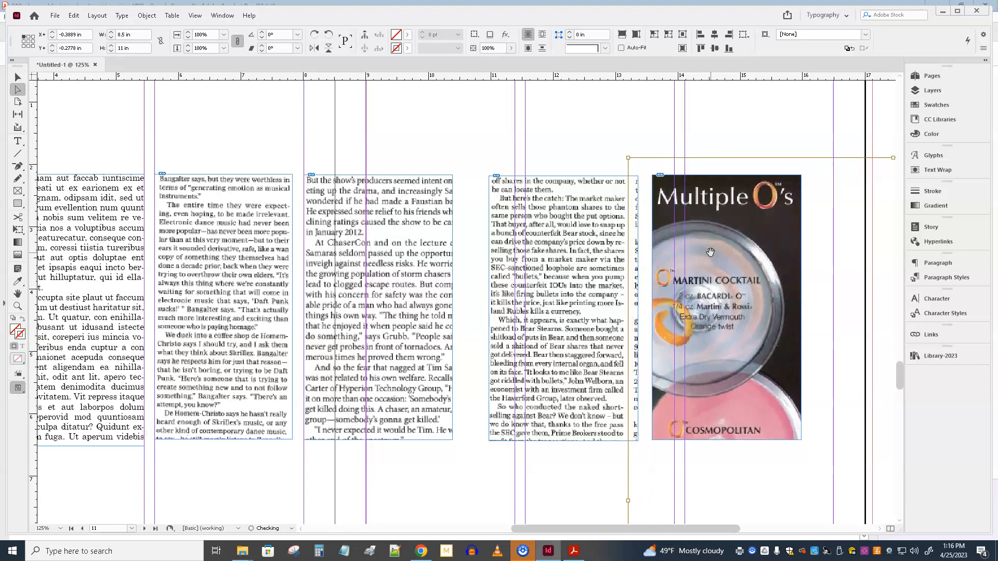
key("Left")
key("Left")
key("Left")
key("Left")
key("Left")
key("Left")
key("Left")
key("Left")
key("Left")
key("Left")
key("Left")
key("Left")
key("Left")
key("Left")
key("Left")
key("Left")
key("Left")
key("Left")
key("Left")
key("Left")
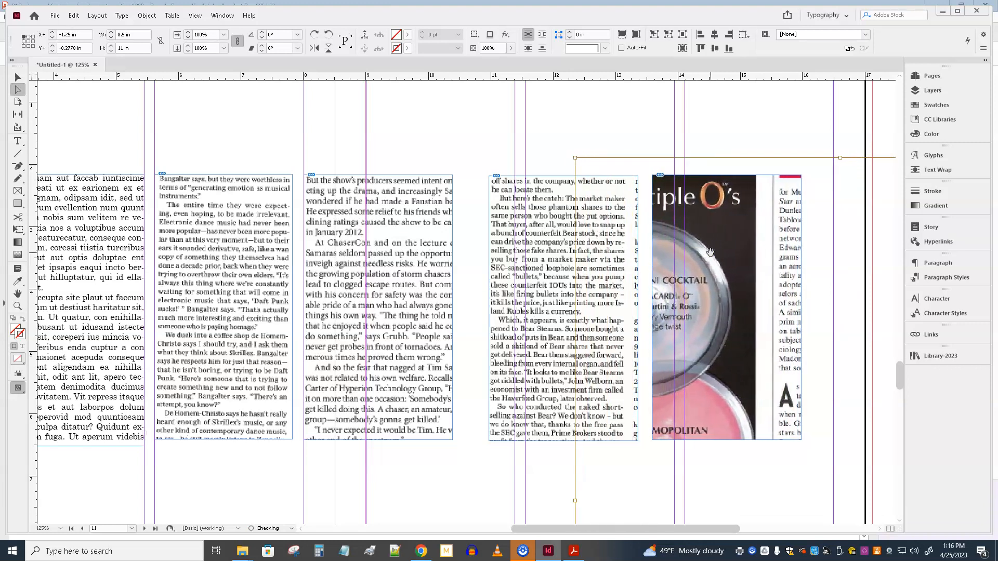
key("Left")
key("Left")
key("Left")
key("Left")
key("Left")
key("Left")
key("Left")
key("Left")
key("Left")
key("Left")
key("Left")
key("Left")
key("Left")
key("Left")
key("Left")
key("Left")
key("Left")
key("Left")
key("Left")
key("Left")
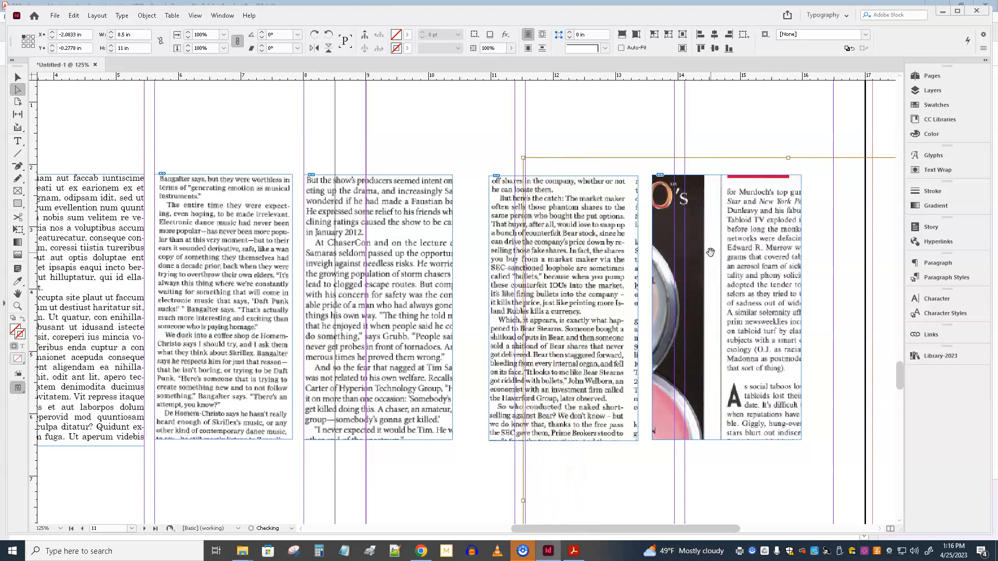
key("Left")
key("Left")
key("Left")
key("Left")
key("Left")
key("Left")
key("Left")
key("Left")
key("Left")
key("Left")
key("Left")
key("Left")
key("Left")
key("Left")
key("Left")
key("Left")
key("Left")
key("Left")
key("Left")
key("Left")
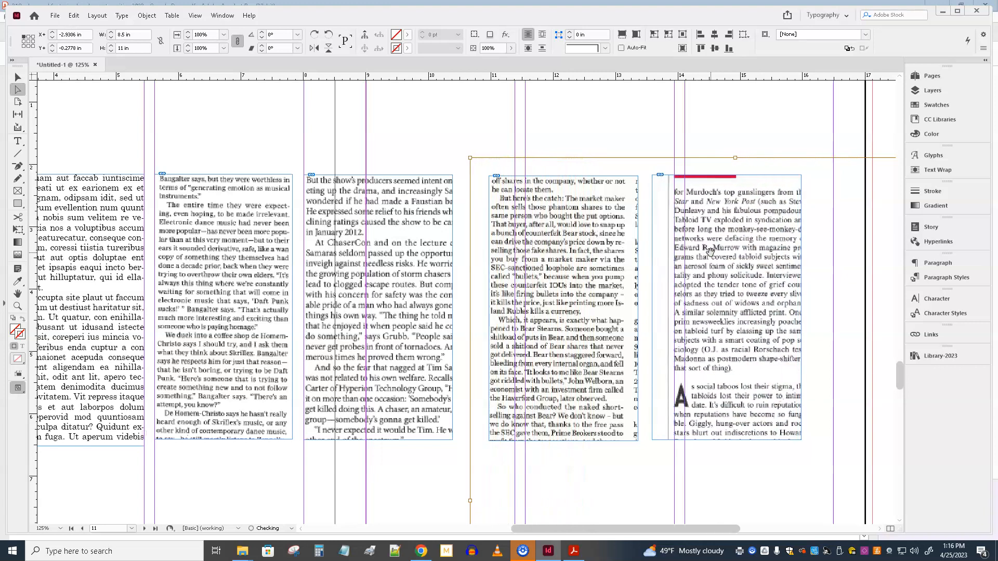
key("Up")
key("Up")
key("Up")
key("Up")
key("Up")
key("Up")
key("Up")
key("Up")
key("Up")
key("Up")
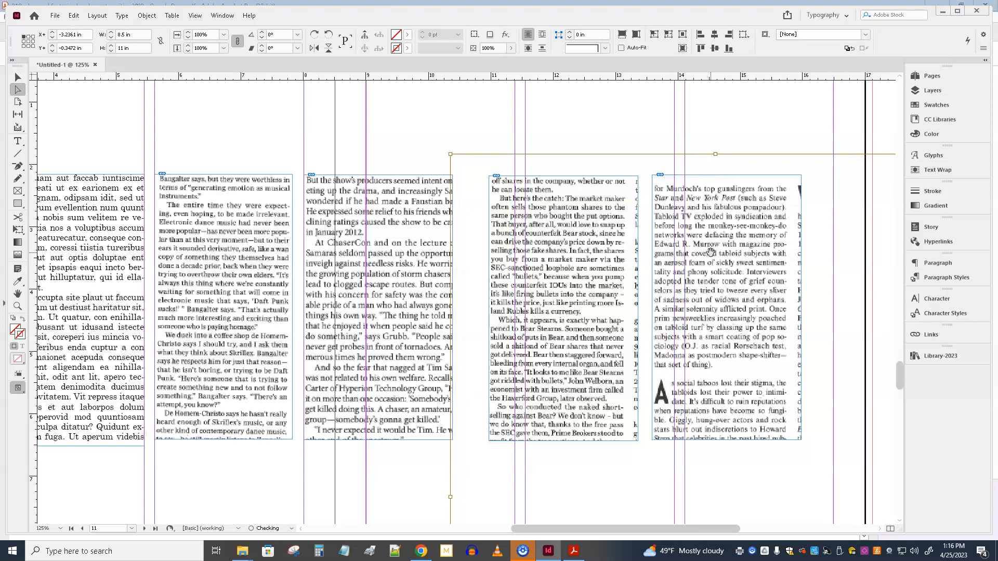
key("Up")
key("Up")
key("Up")
key("Up")
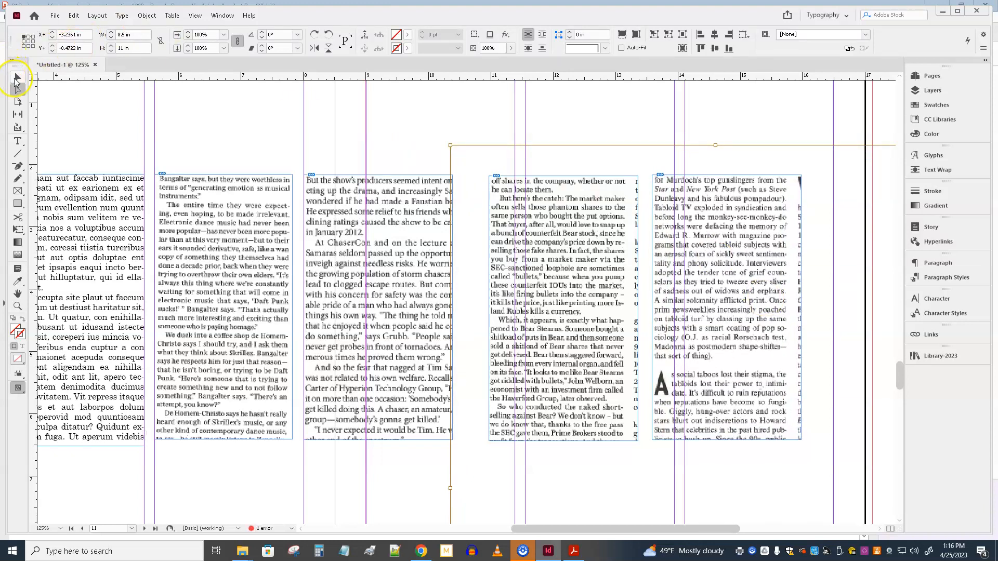
Step: Narrow the rolling.pdf and vanity.pdf frames to their text columns, making the vanity.pdf frame about 2.29 in wide
left_click(430, 126)
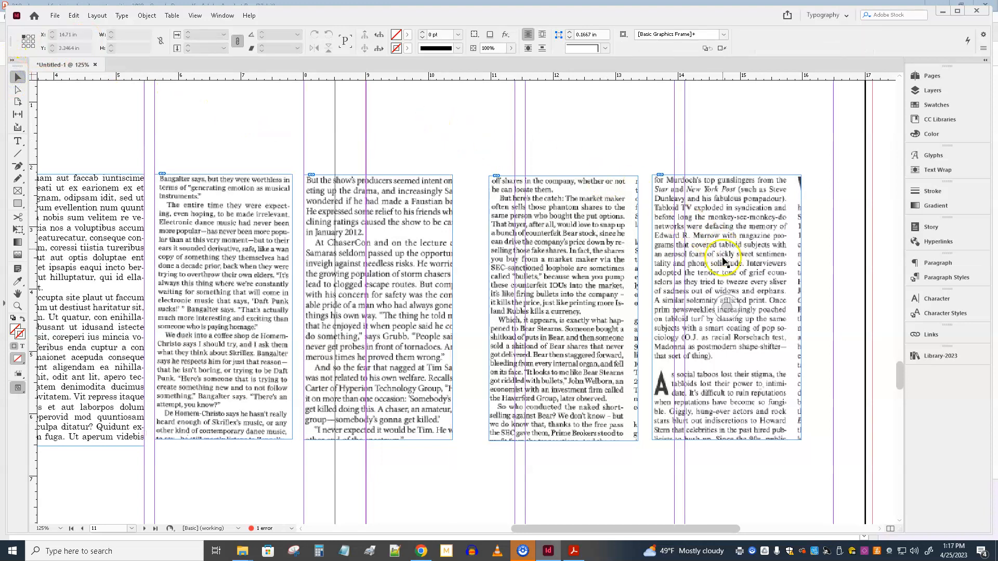
left_click(640, 307)
left_click_drag(631, 310, 795, 309)
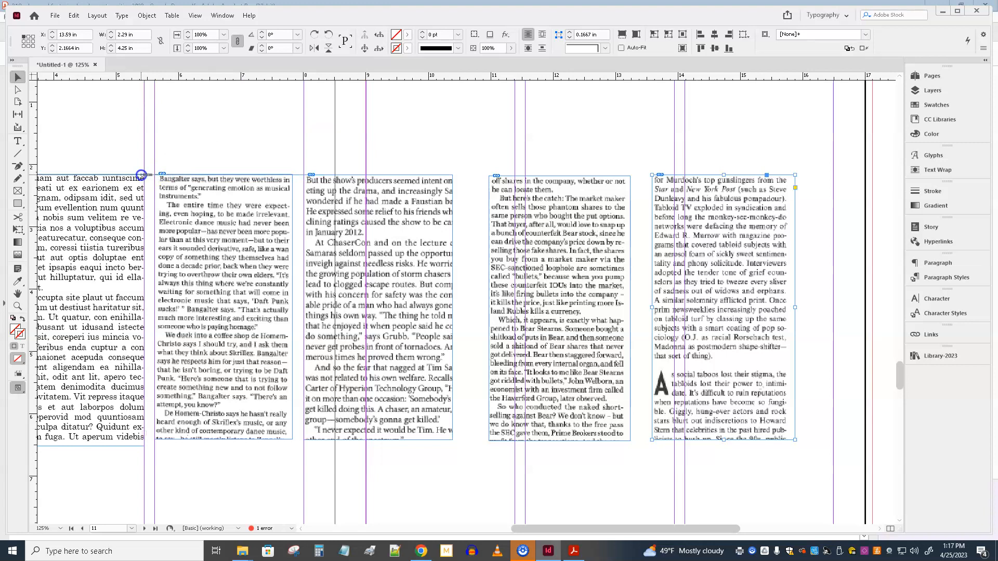
Step: Add a horizontal guide along the top edges of the text column frames and nudge the rolling.pdf frame up to it
left_click_drag(483, 98, 457, 174)
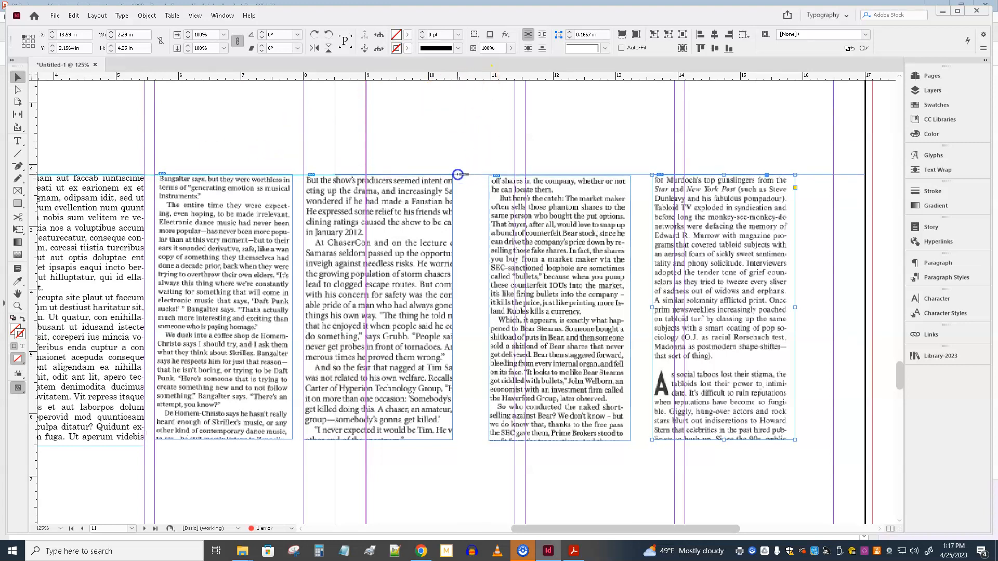
left_click(534, 242)
key("Up")
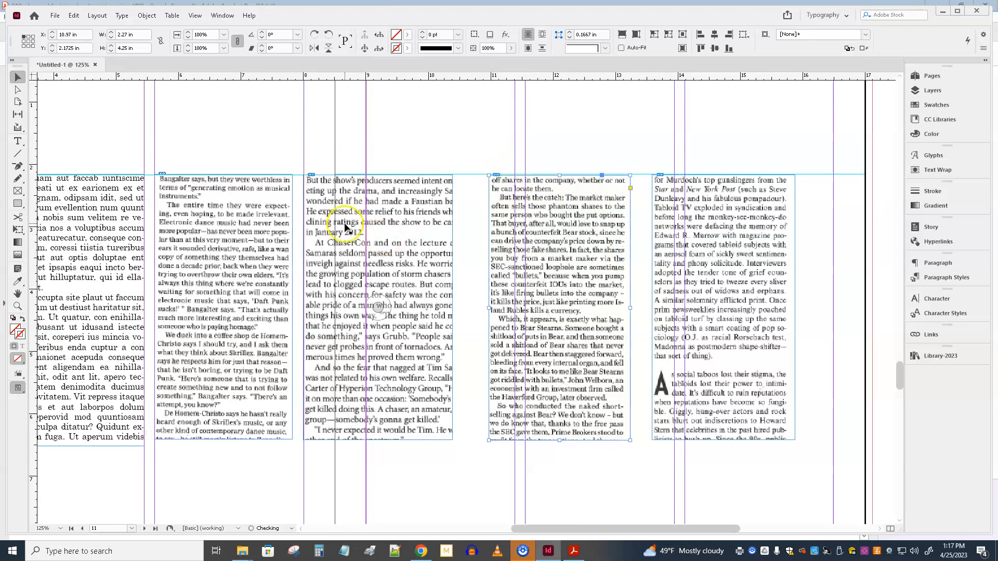
Step: Nudge the rolling.pdf and vanity.pdf frames left to close the gaps between the four scanned columns
key("Left")
key("Left")
key("Left")
key("Left")
key("Left")
key("Left")
key("Left")
key("Left")
key("Left")
key("Left")
key("Left")
key("Left")
key("Left")
key("Left")
key("Left")
key("Left")
key("Left")
key("Left")
key("Left")
key("Left")
left_click(686, 251)
key("Left")
key("Left")
key("Left")
key("Left")
key("Left")
key("Left")
key("Left")
key("Left")
key("Left")
key("Left")
key("Left")
key("Left")
key("Left")
key("Left")
key("Left")
key("Left")
key("Left")
key("Left")
key("Left")
key("Left")
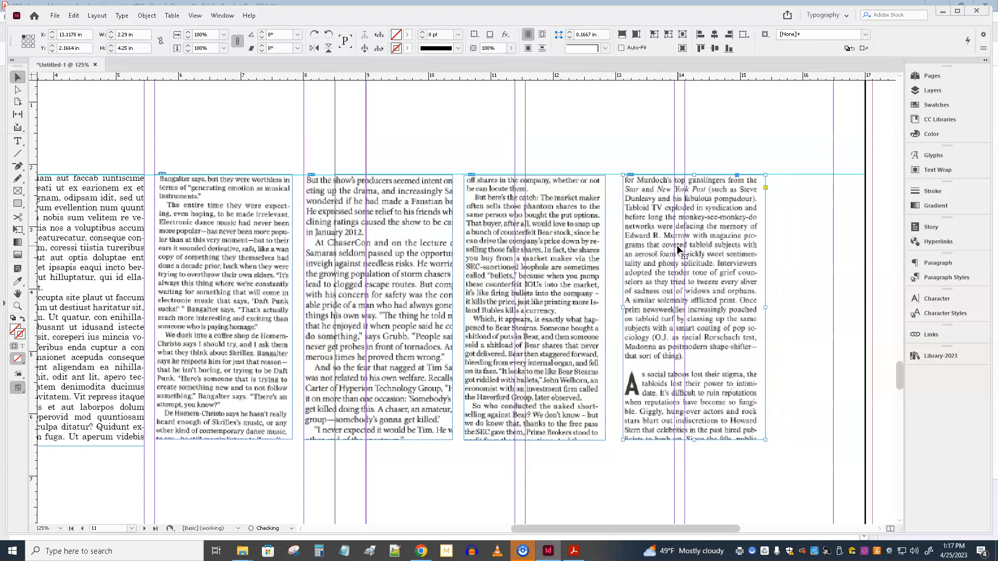
key("Left")
key("Left")
key("Left")
key("Left")
key("Left")
key("Left")
key("Left")
key("Left")
key("Left")
key("Left")
key("Left")
key("Left")
key("Left")
key("Left")
key("Left")
key("Right")
key("Right")
key("Right")
Step: Set the display performance of all four scanned text frames to High Quality Display, leaving them deselected
left_click_drag(187, 135, 637, 277)
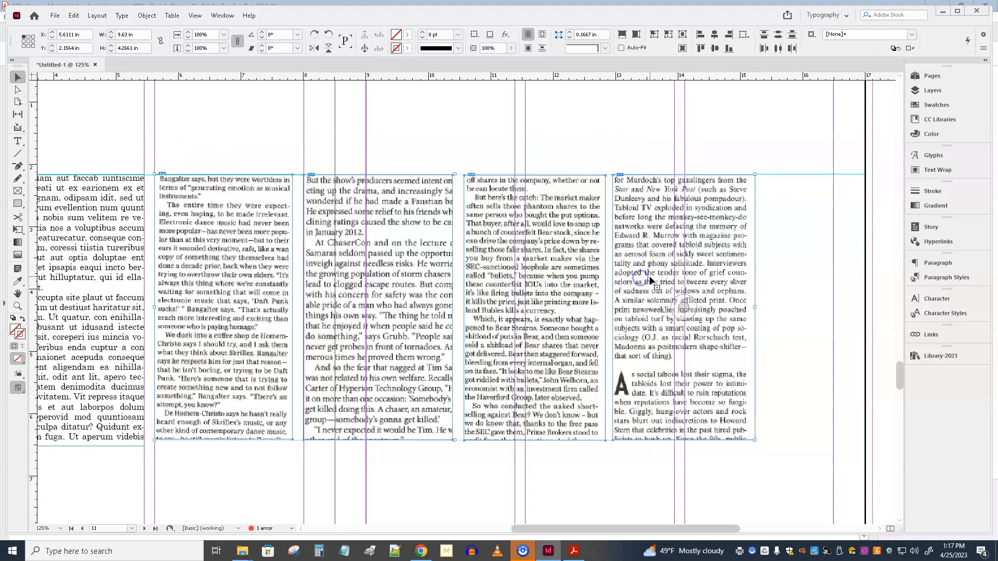
right_click(396, 225)
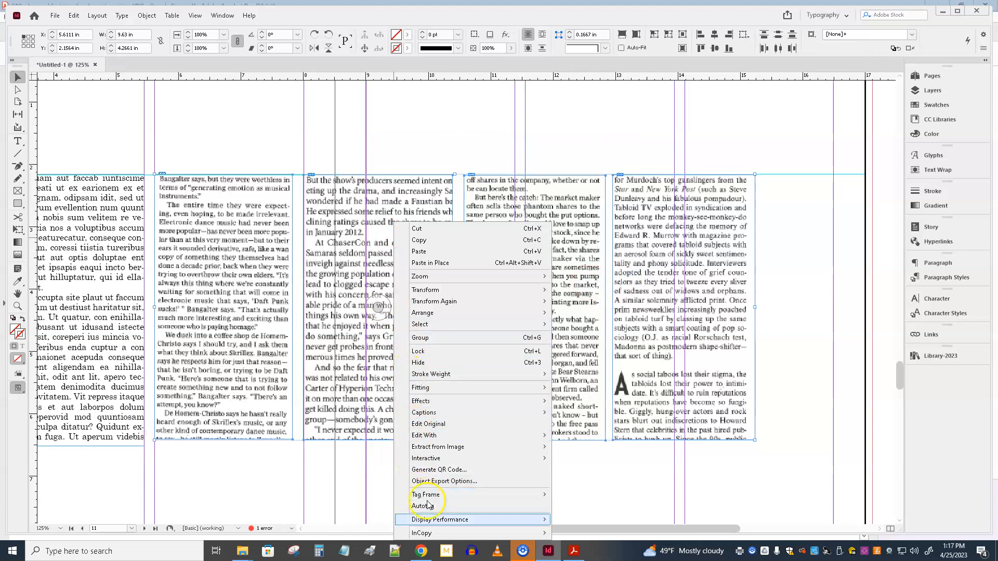
mouse_move(447, 520)
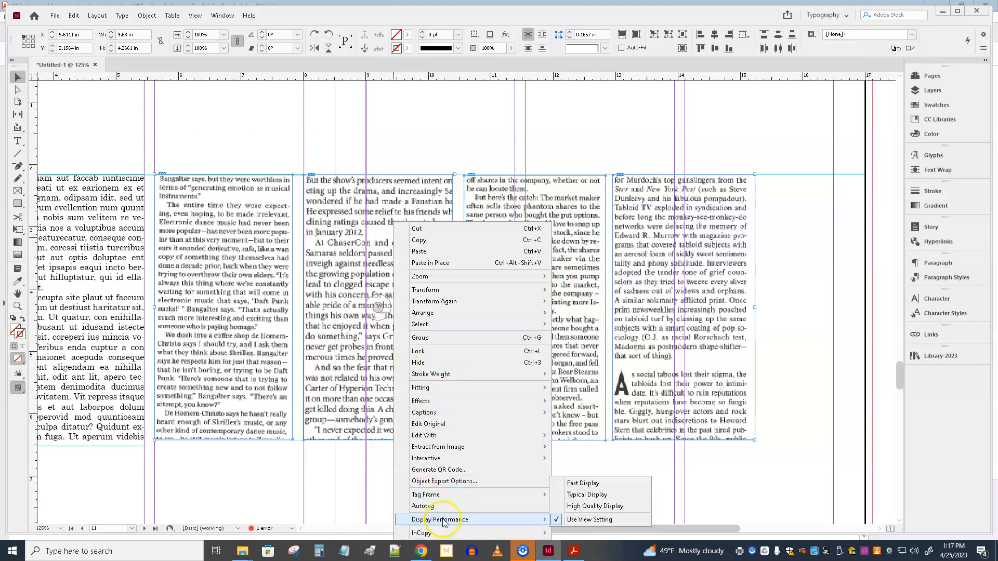
left_click(606, 506)
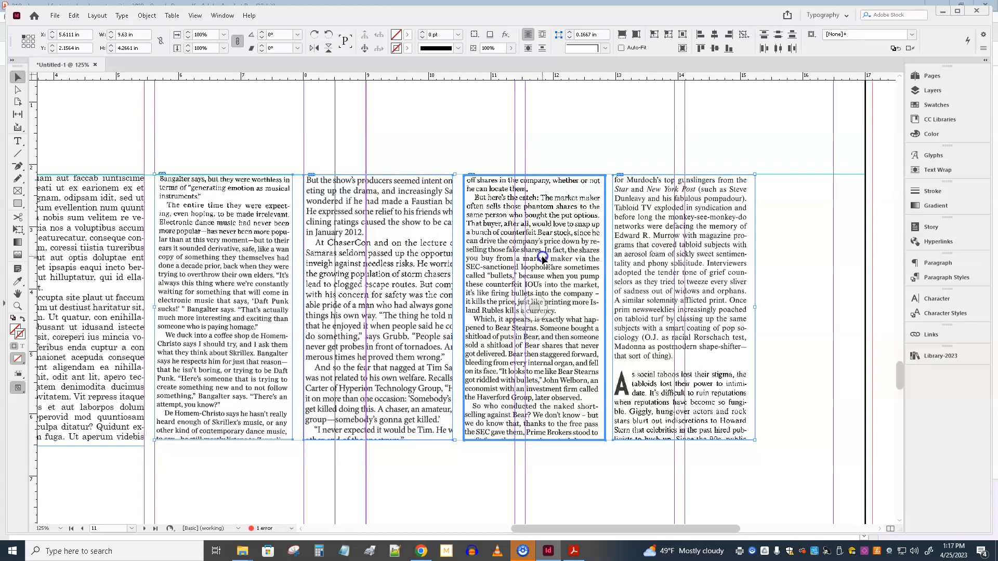
left_click(170, 140)
Step: Change the font of all text in the second placeholder column to Cambria
left_click_drag(171, 139, 455, 130)
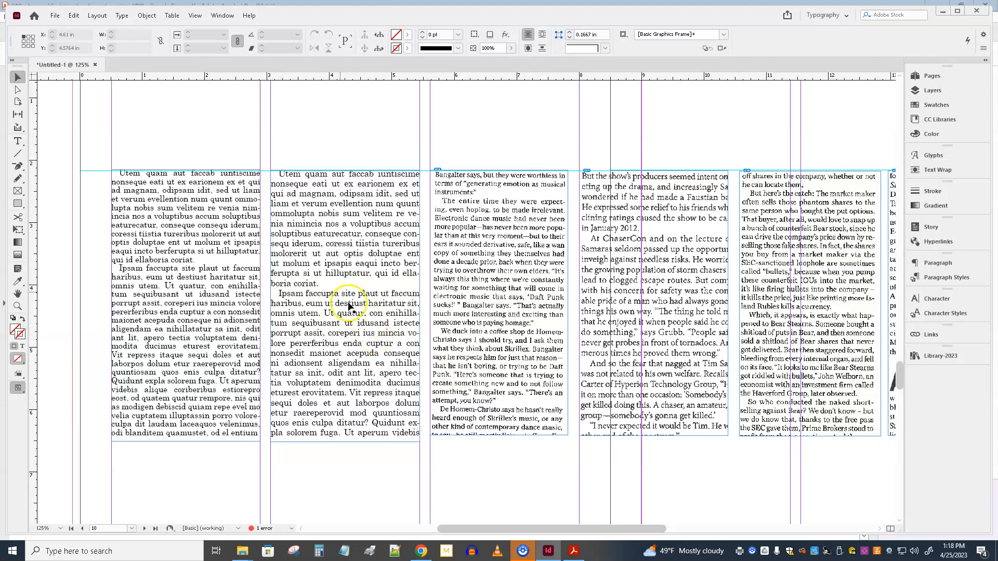
double_click(336, 261)
key("ctrl+a")
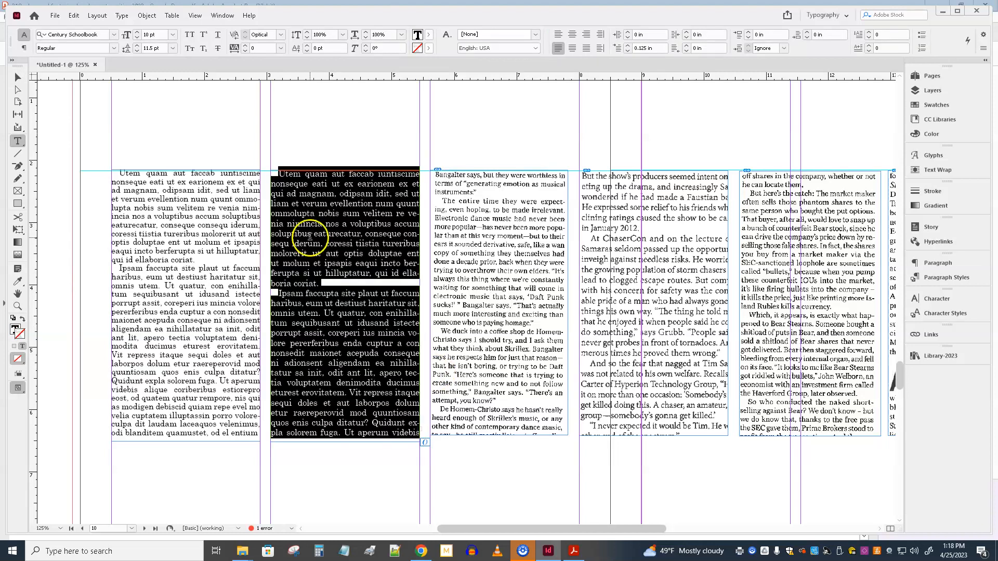
left_click(112, 34)
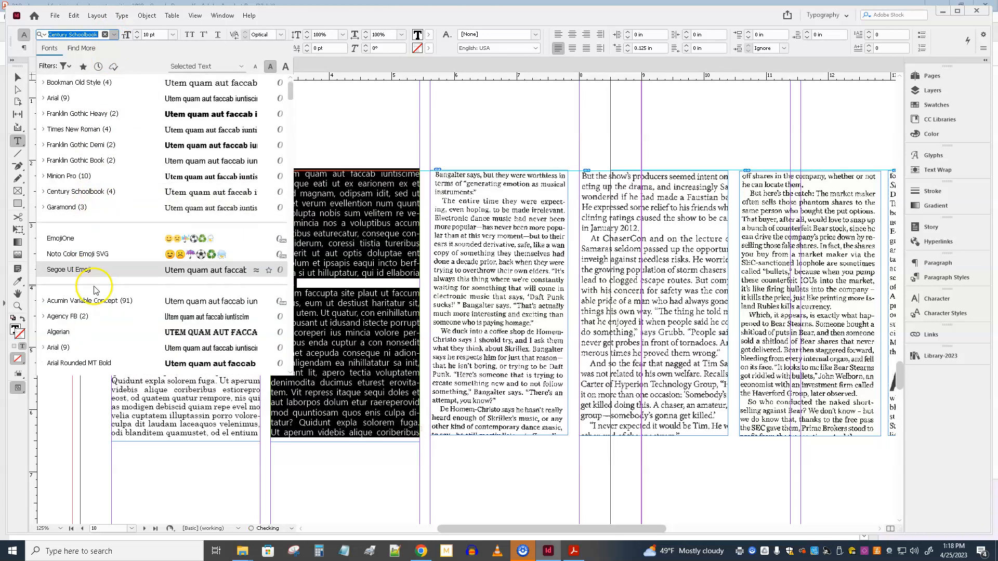
scroll(93, 288, "down", 4)
scroll(95, 291, "down", 2)
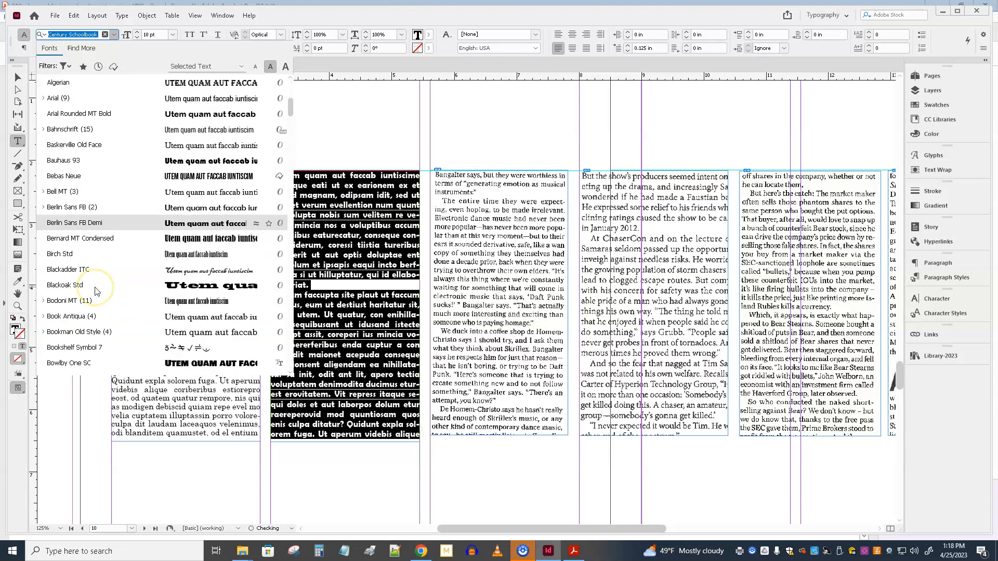
scroll(95, 291, "down", 2)
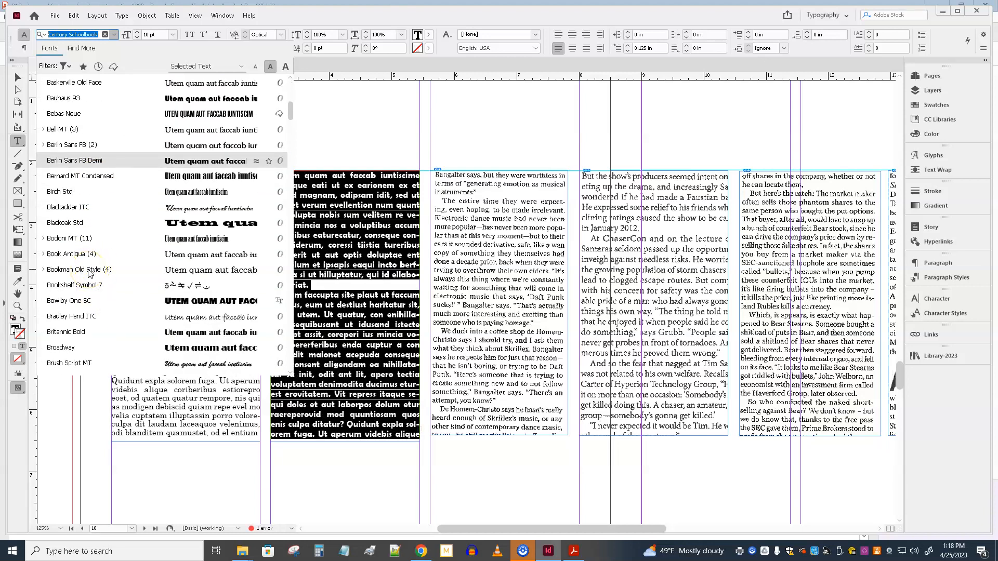
scroll(88, 296, "down", 3)
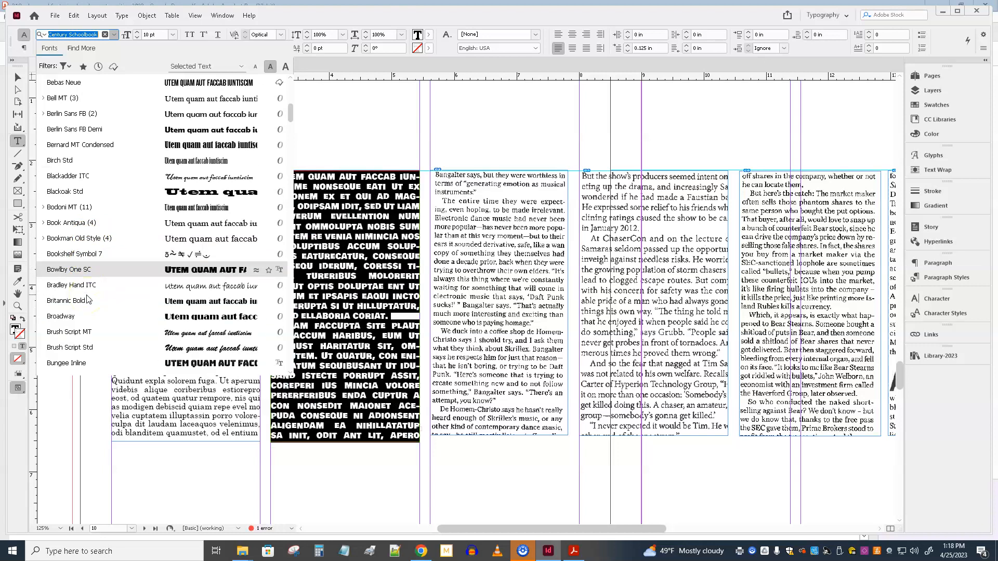
scroll(88, 300, "down", 1)
scroll(87, 300, "down", 1)
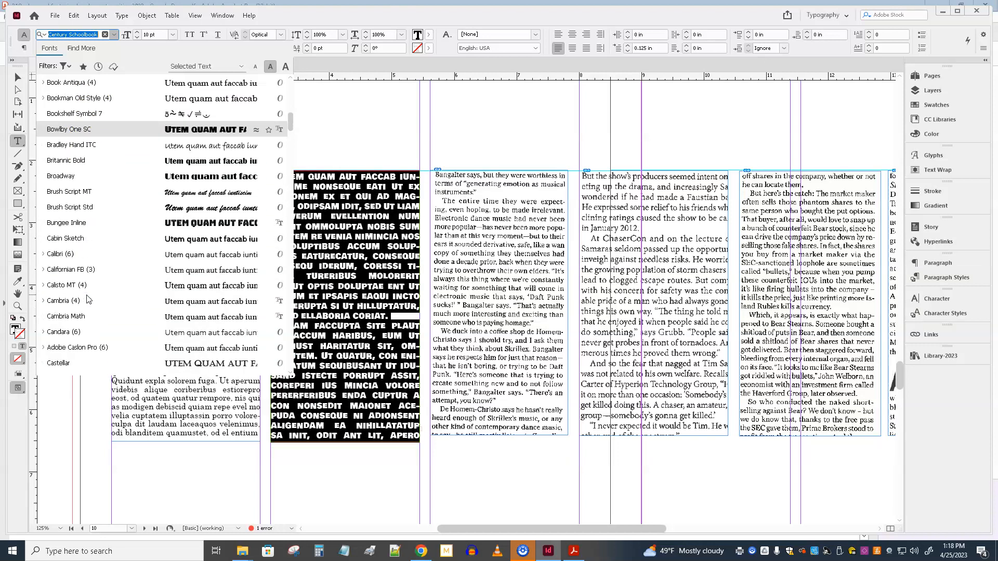
left_click(85, 301)
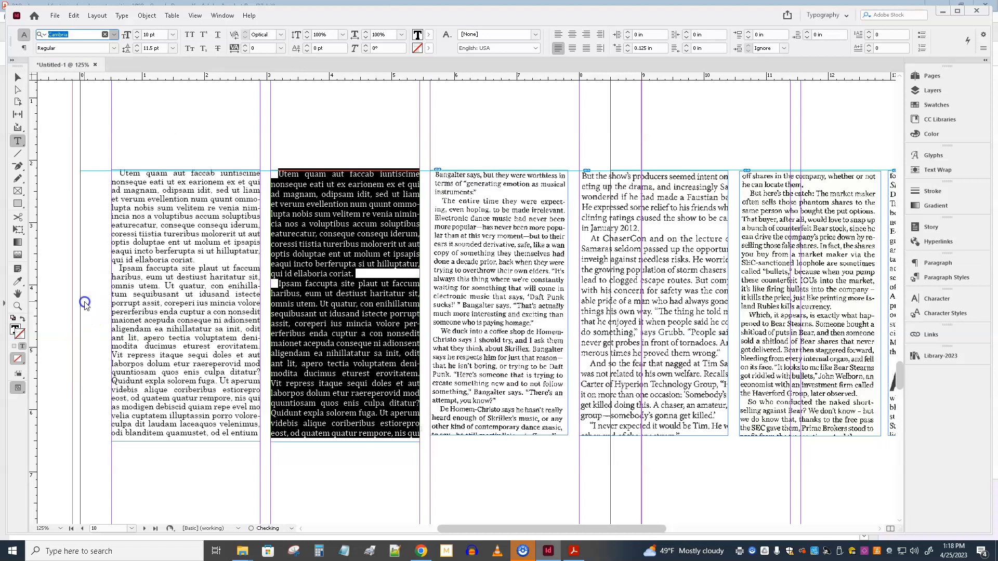
left_click(16, 78)
left_click(311, 133)
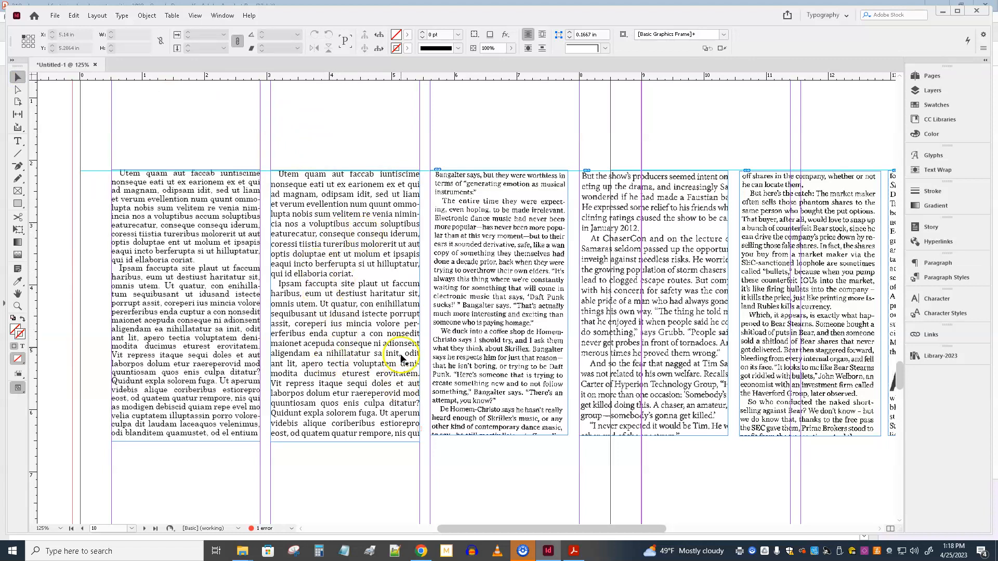
Step: Set the tracking of all the Cambria text to -10 and its horizontal scale to 99%
double_click(328, 218)
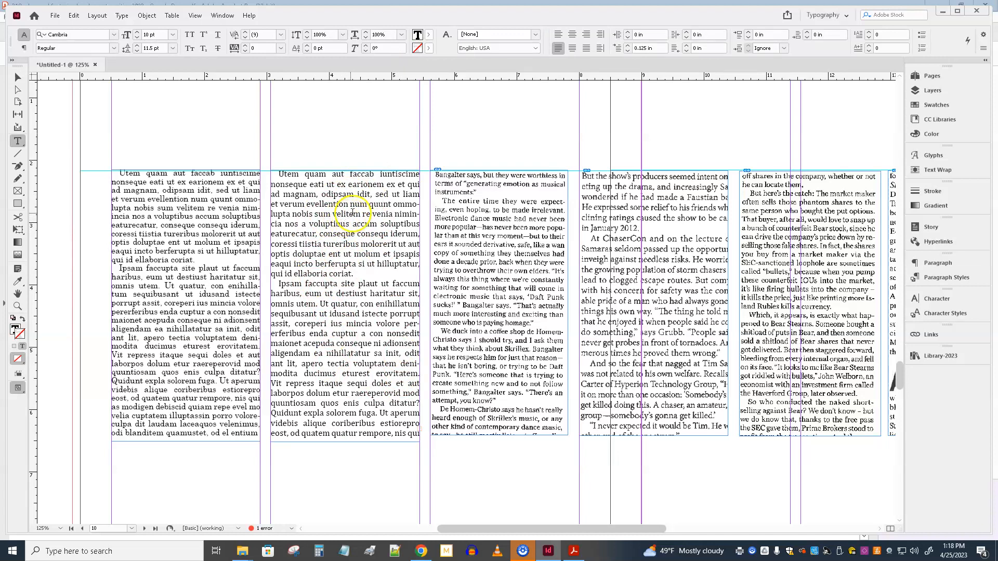
triple_click(345, 213)
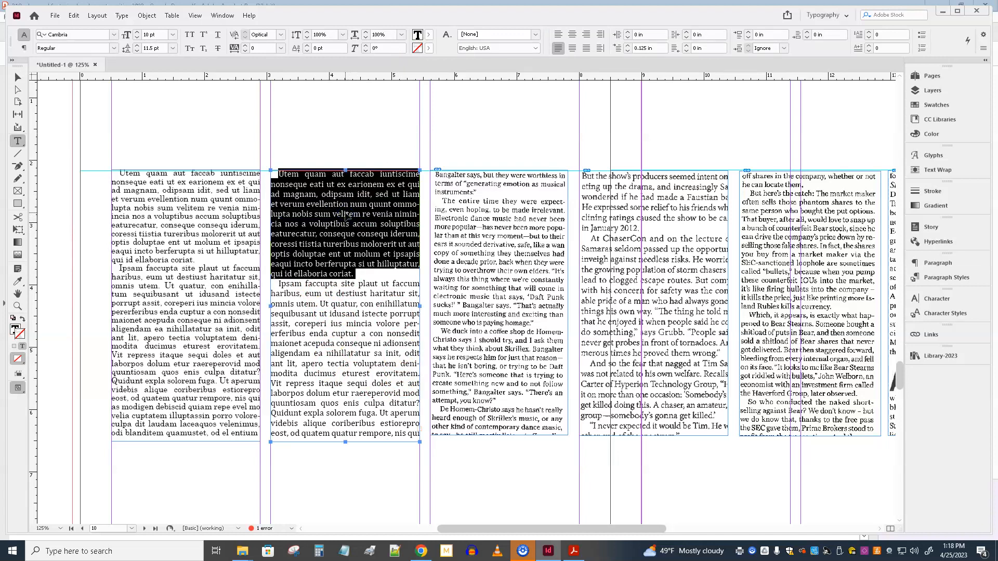
key("ctrl+a")
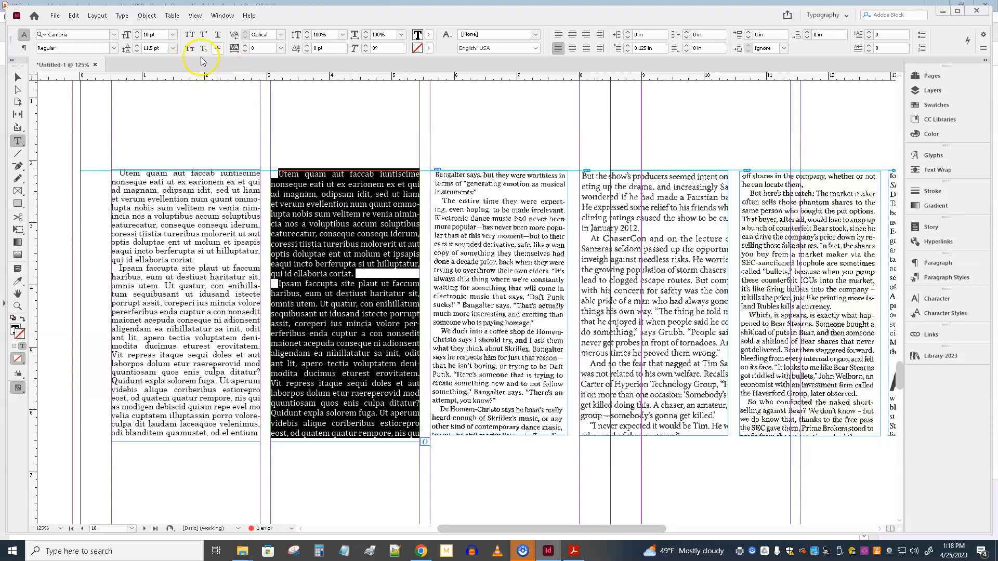
left_click(244, 51)
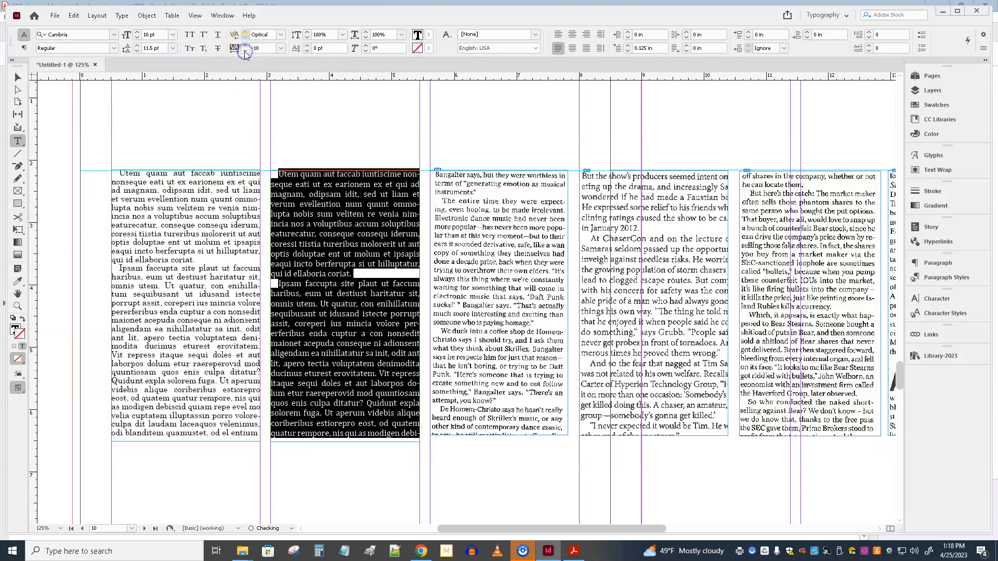
left_click(367, 40)
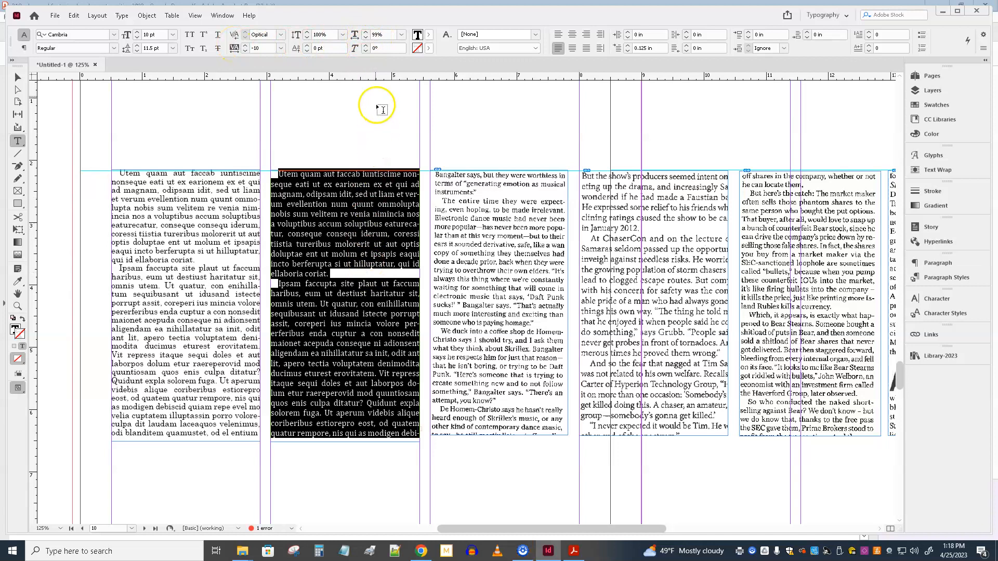
left_click(355, 263)
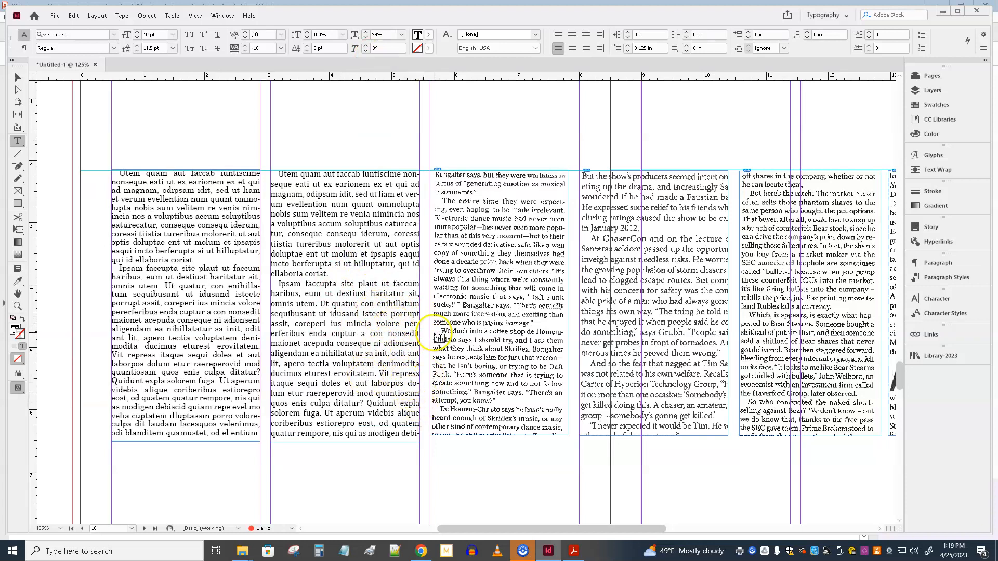
Step: Start a new paragraph style from the Cambria column's first paragraph and name it body-jack
triple_click(338, 204)
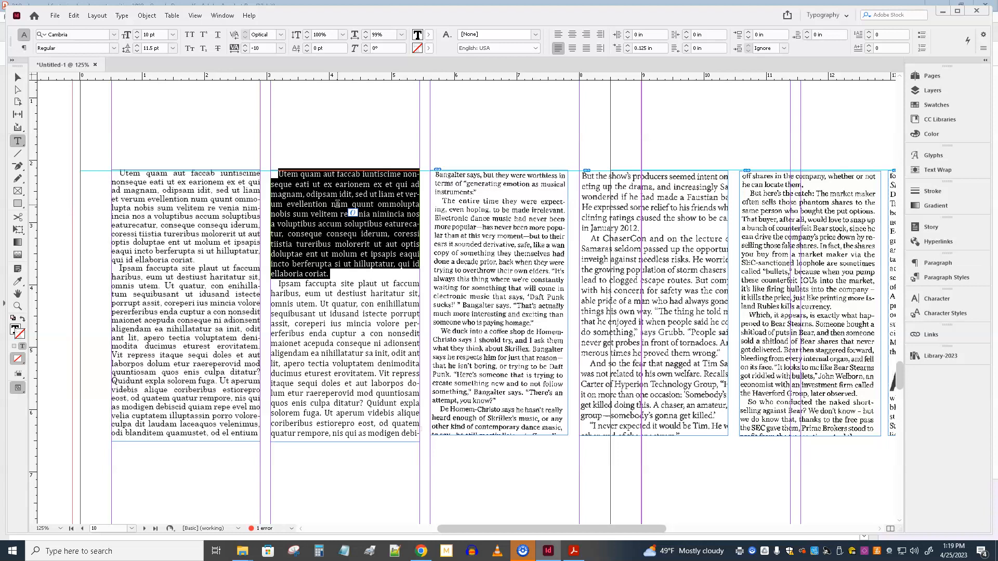
left_click(956, 279)
left_click(955, 280)
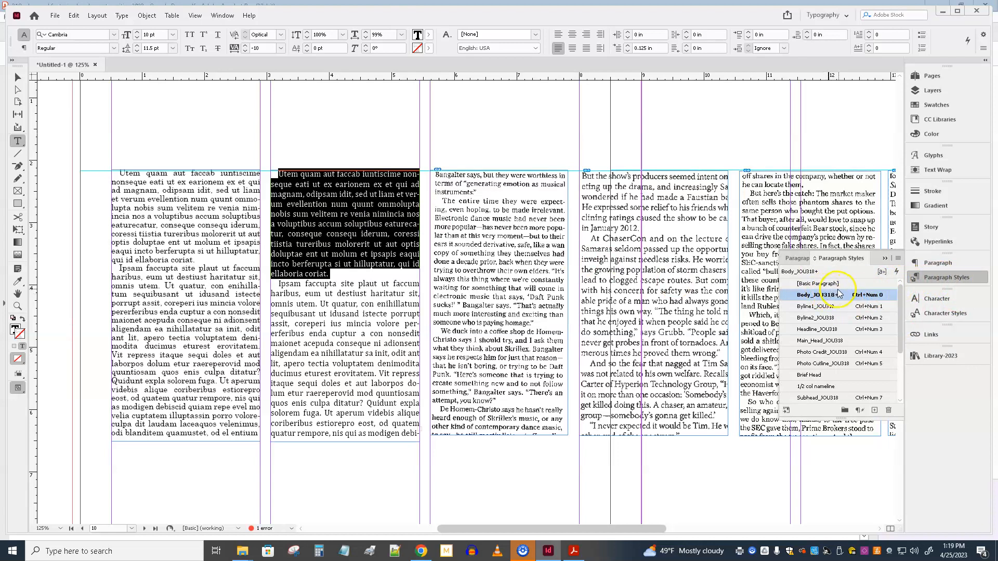
left_click(899, 259)
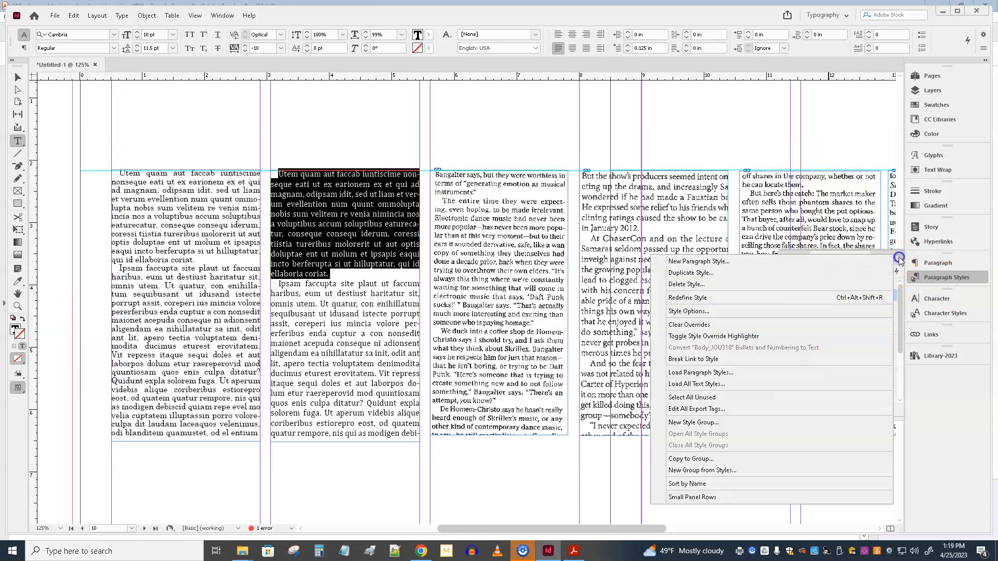
left_click(718, 262)
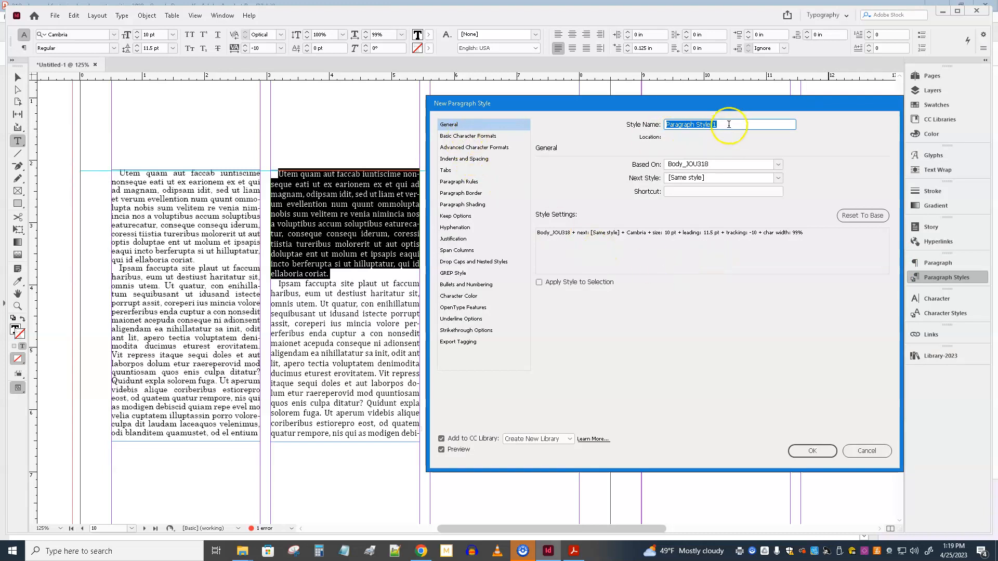
type("jack")
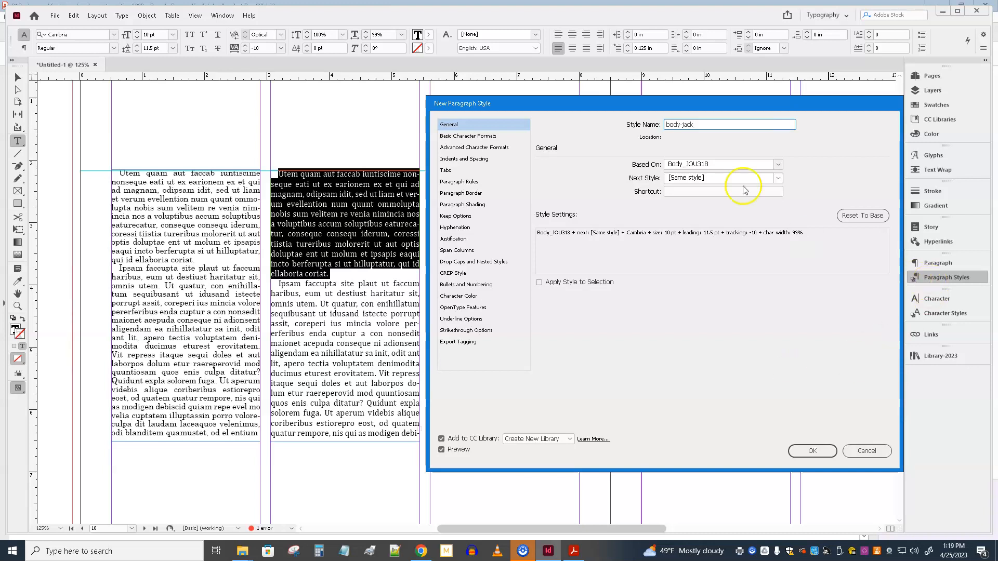
Step: Review the new style's character formats, indents and spacing, hyphenation and justification settings, and create the style
left_click(464, 137)
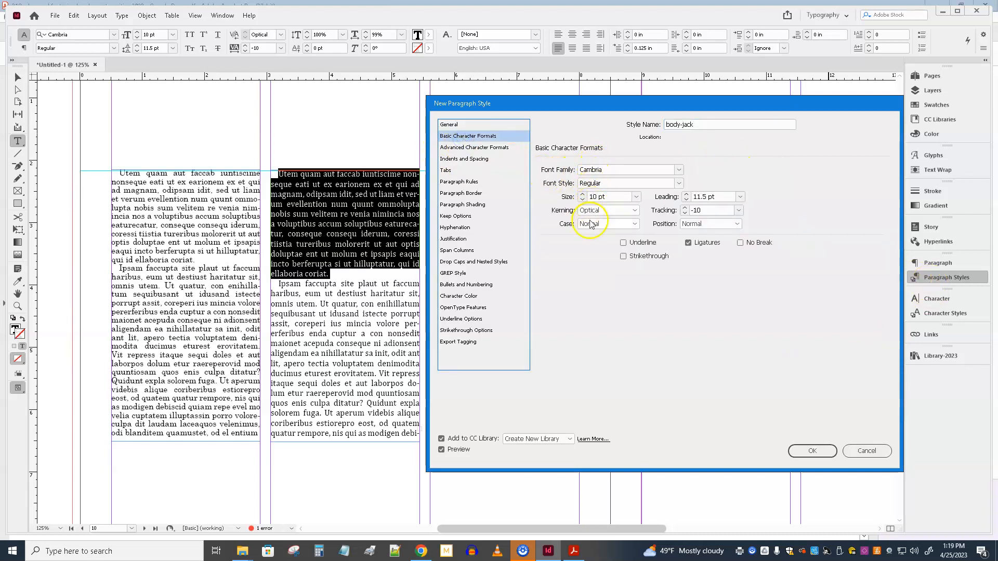
left_click(478, 148)
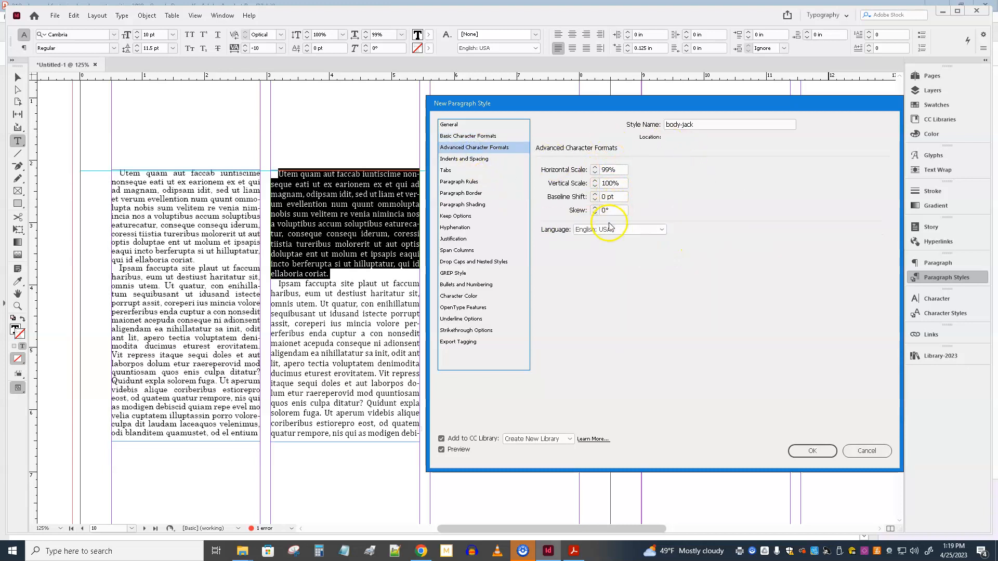
left_click(480, 162)
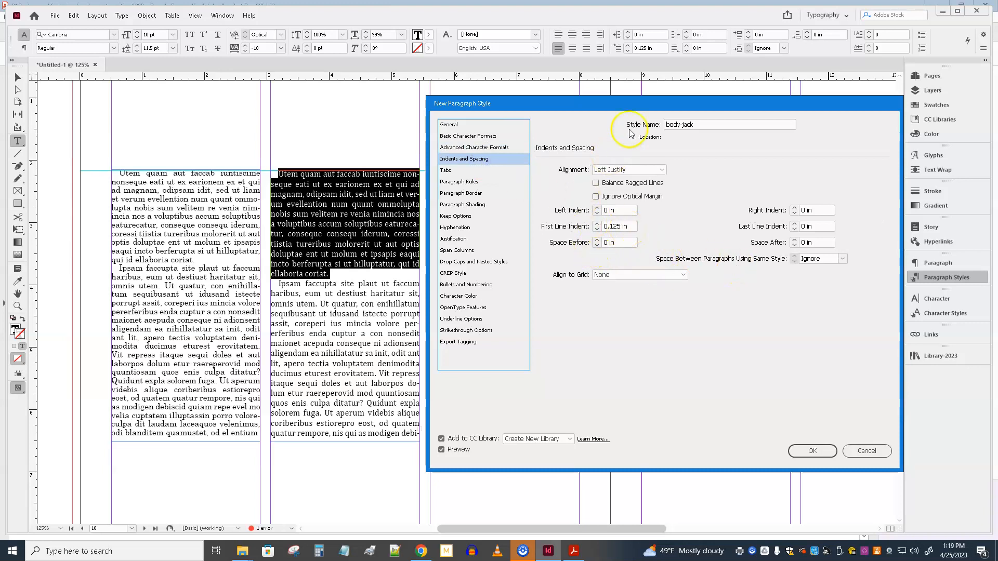
left_click_drag(630, 106, 668, 305)
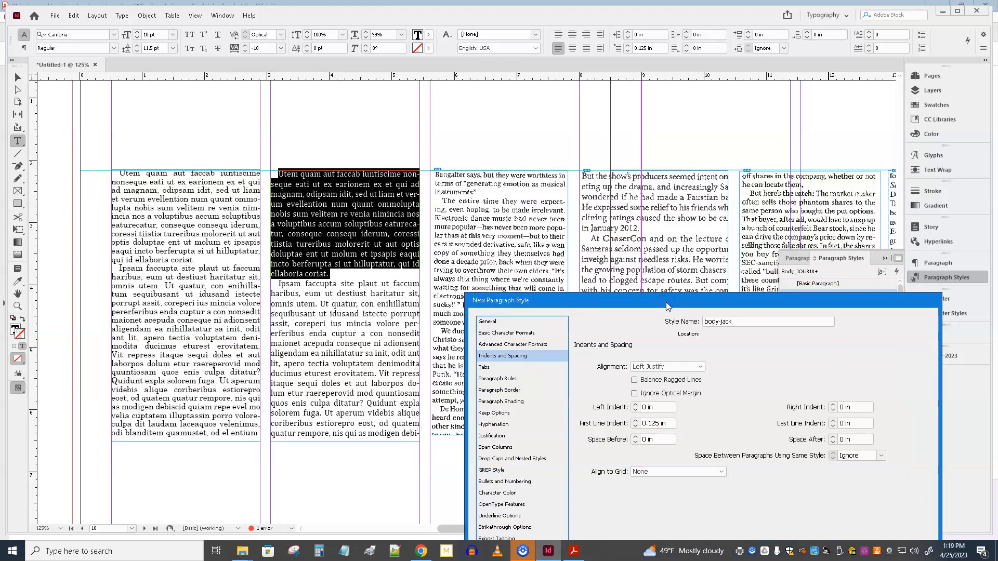
left_click_drag(654, 304, 614, 109)
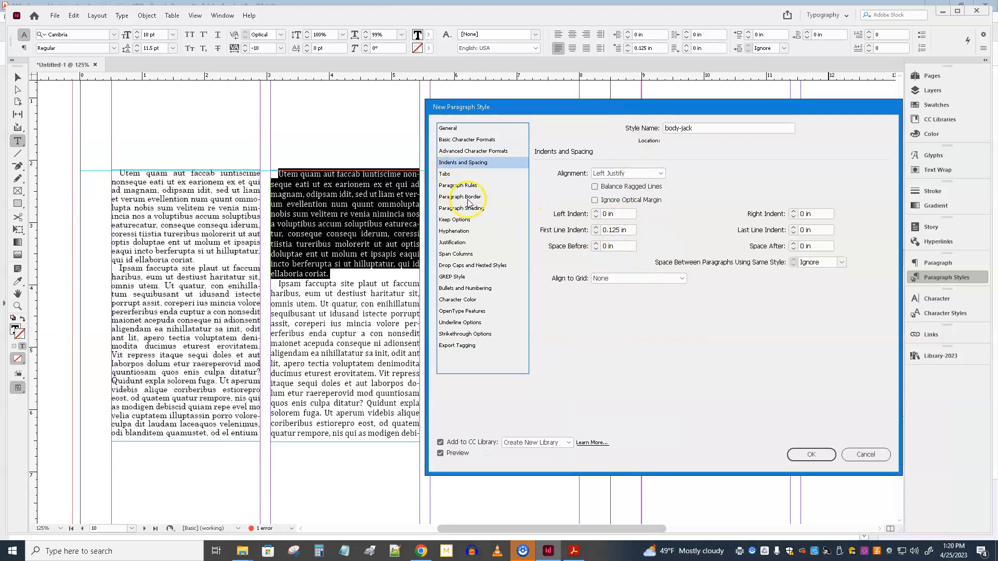
left_click(459, 234)
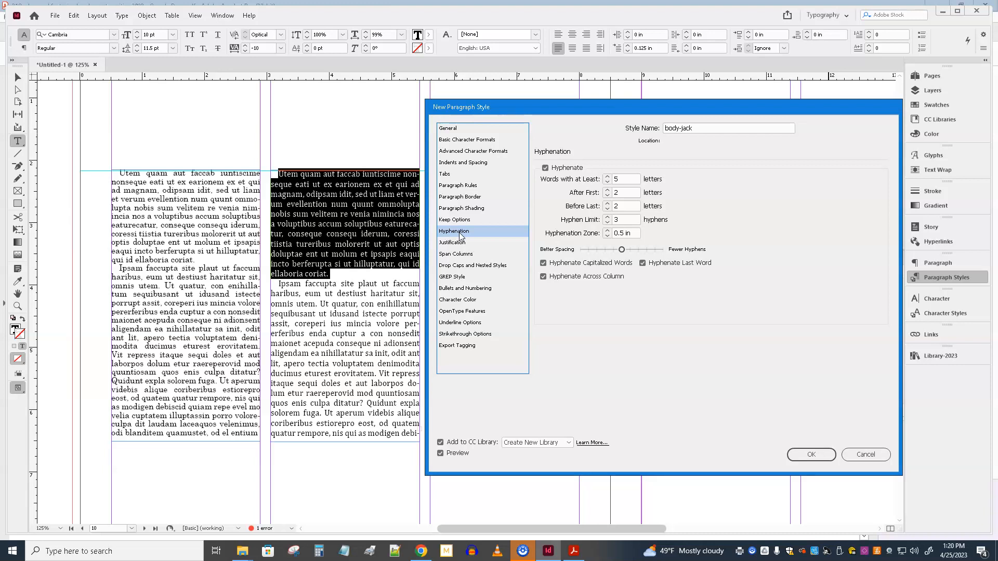
left_click(466, 244)
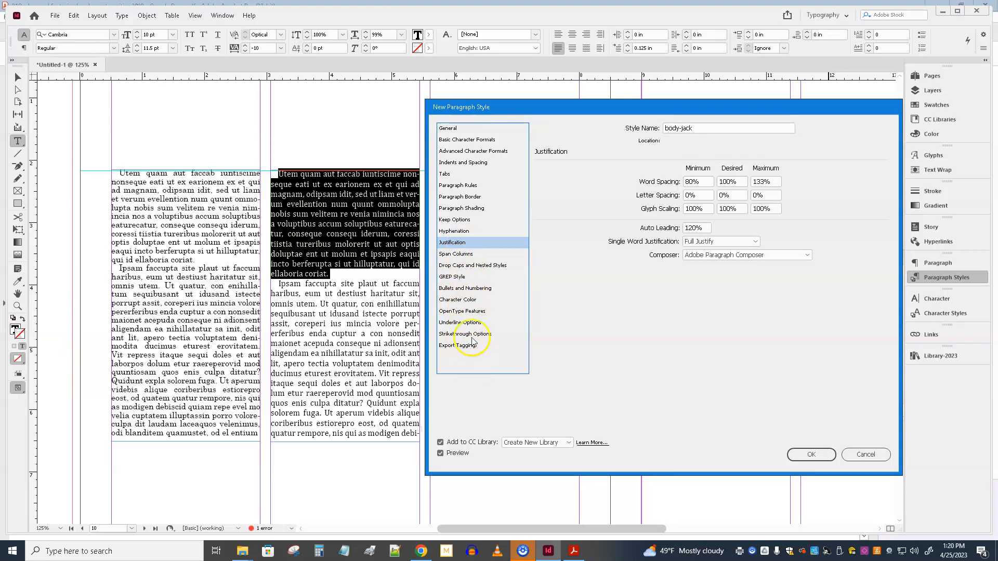
left_click(819, 455)
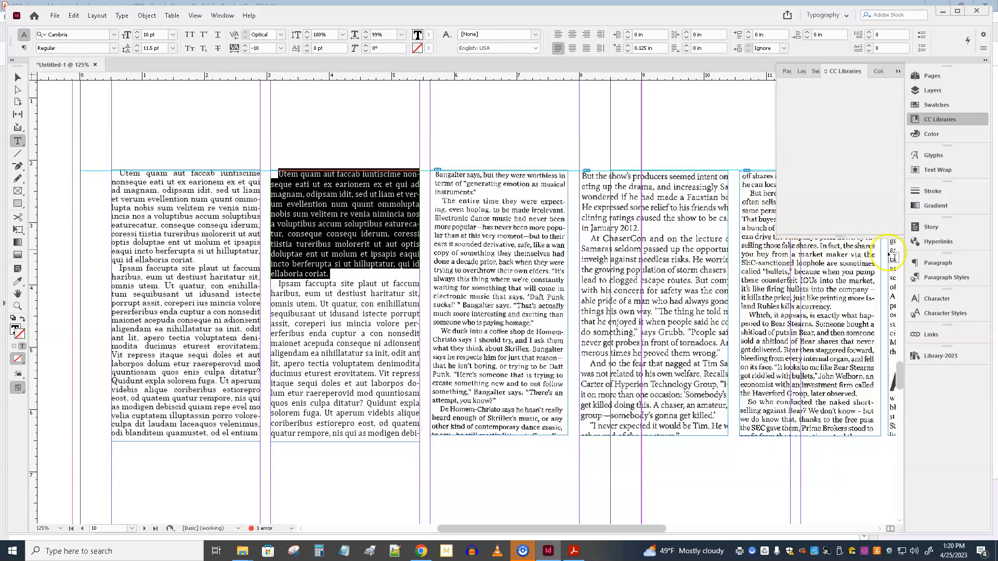
Step: Apply the body-jack paragraph style to the first paragraph of the first placeholder column
left_click(936, 278)
left_click(938, 278)
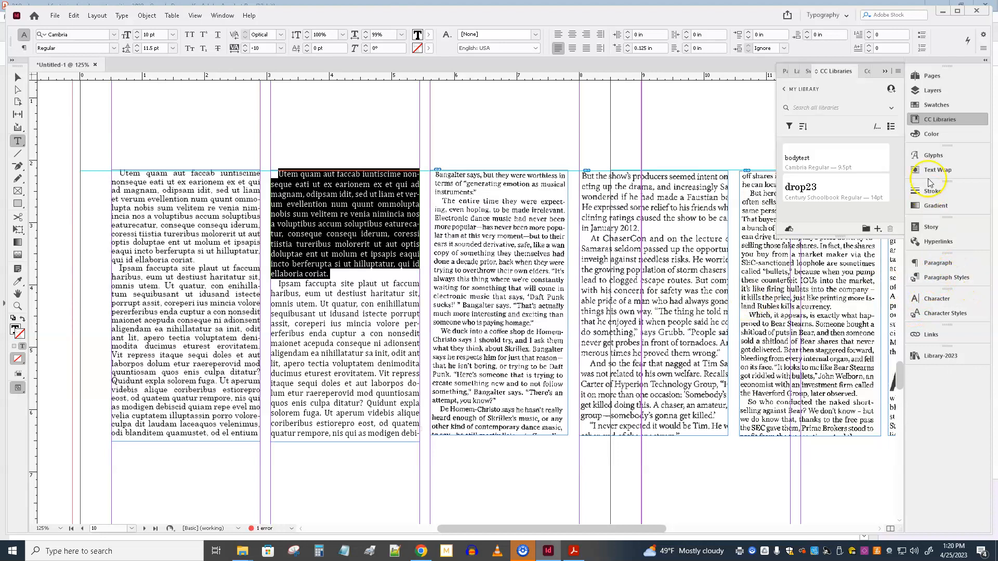
left_click(886, 72)
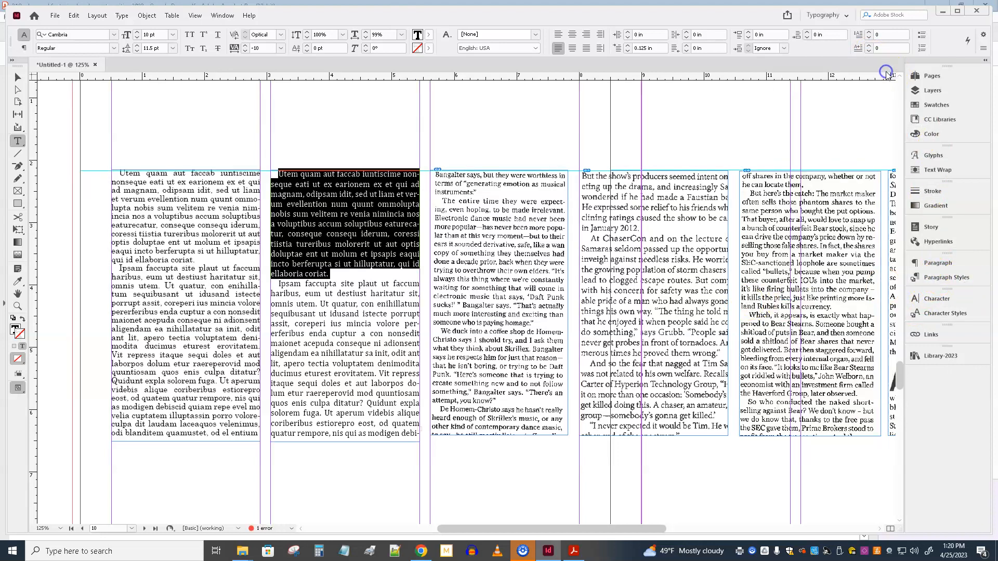
left_click(944, 278)
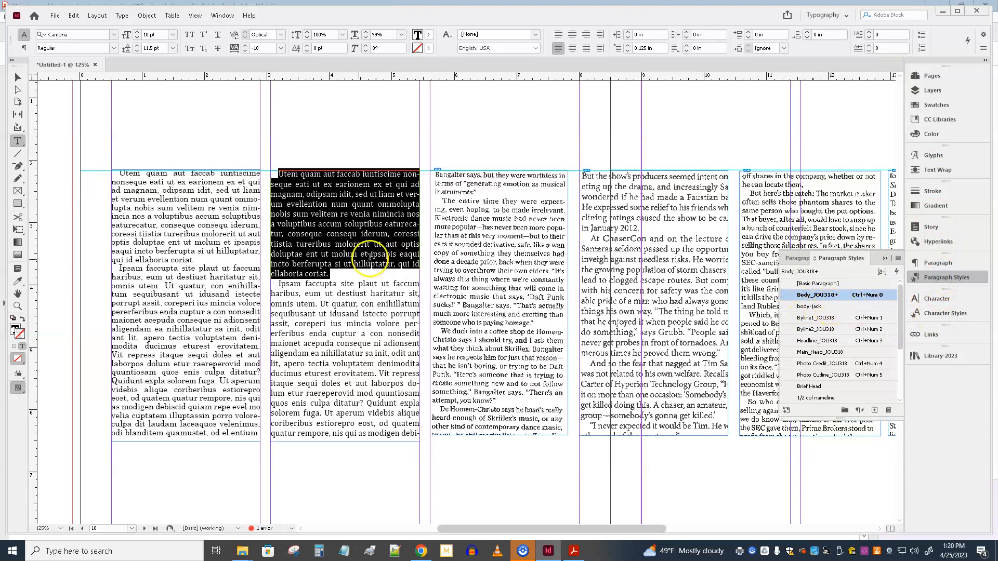
triple_click(207, 199)
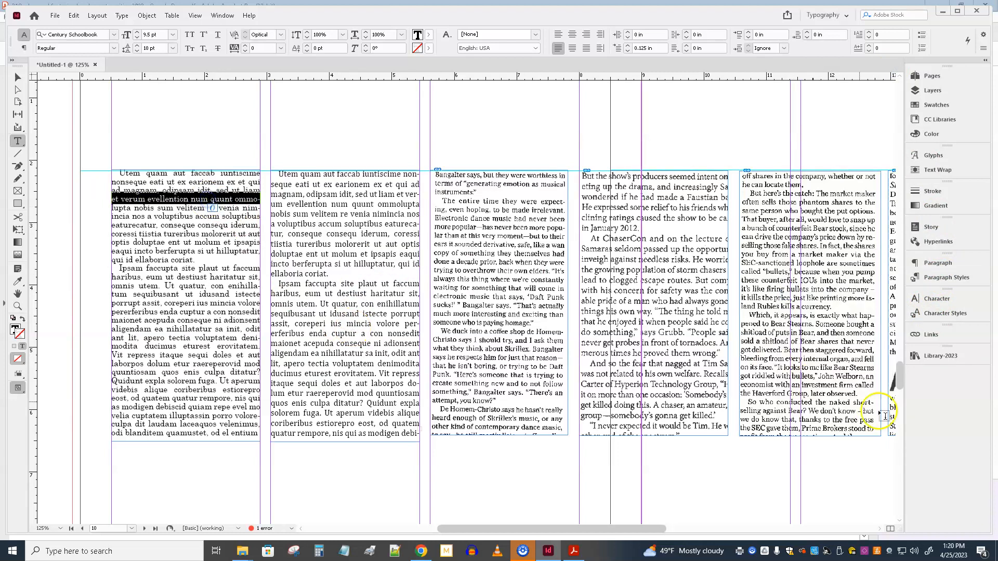
left_click(946, 278)
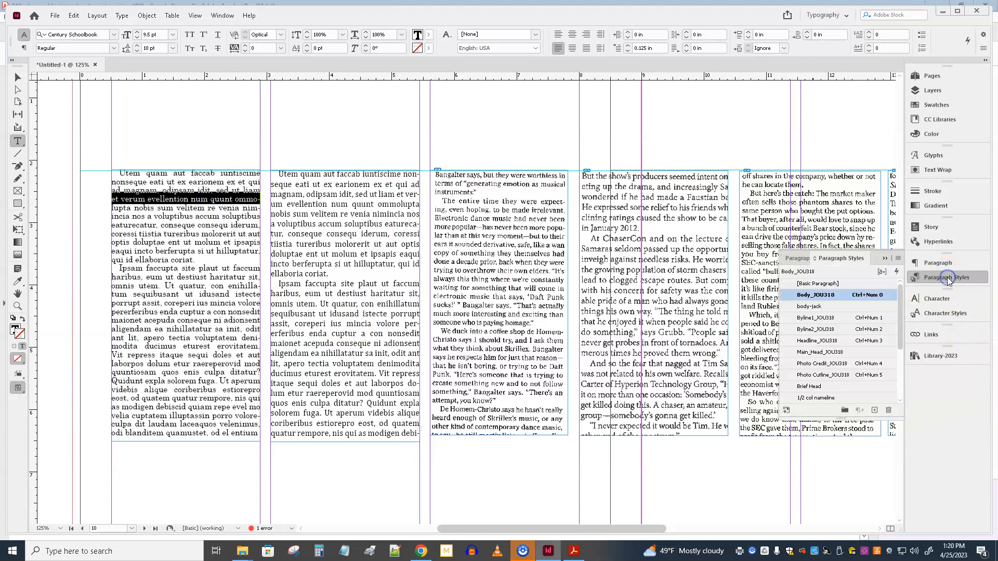
left_click(813, 306)
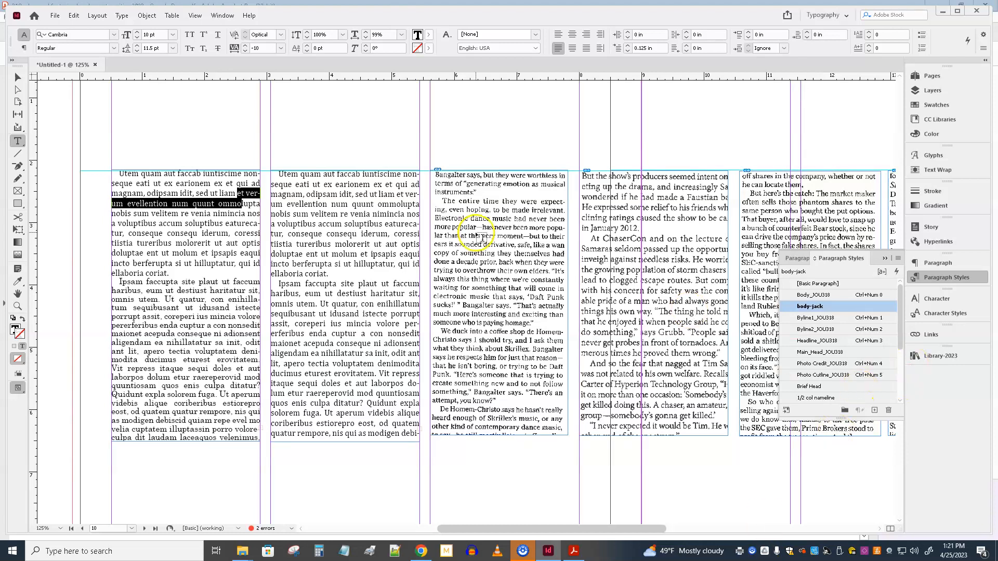
Step: Delete all the placeholder text columns and scanned magazine samples from the spread
left_click(17, 77)
left_click_drag(166, 130, 751, 285)
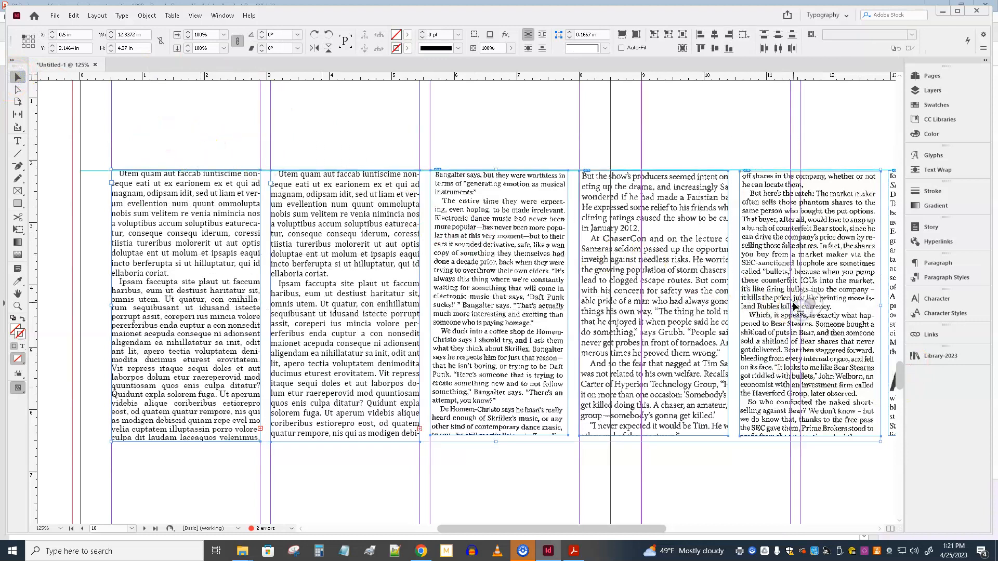
key("Delete")
key("ctrl+minus")
key("ctrl+minus")
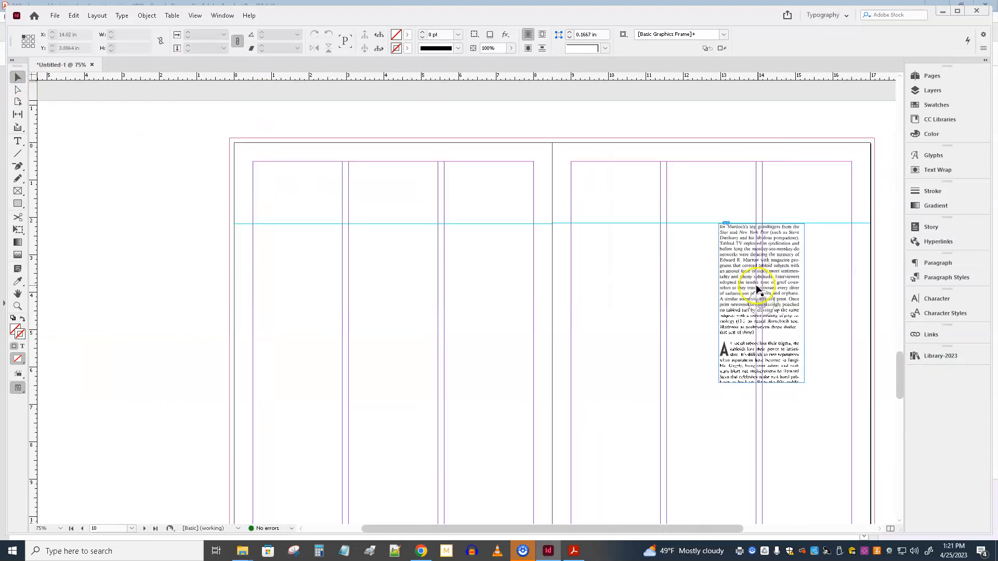
left_click(757, 287)
key("Delete")
left_click_drag(360, 203, 619, 263)
left_click(620, 262)
Step: Place the 4c 2hed item from Library-2023 on the left-hand page of the empty spread starting at page 8
scroll(530, 258, "up", 15)
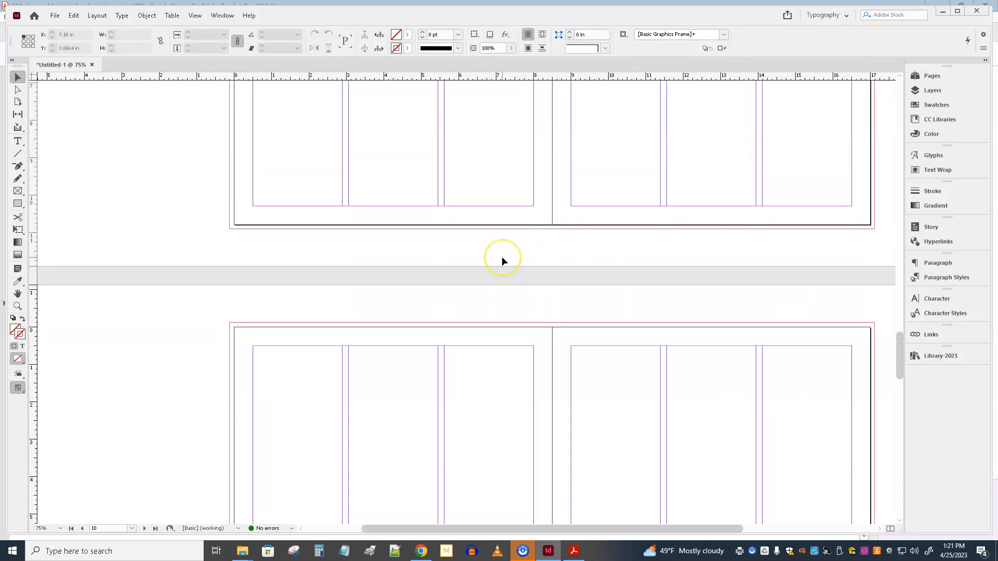
scroll(502, 261, "up", 1)
scroll(503, 261, "down", 8)
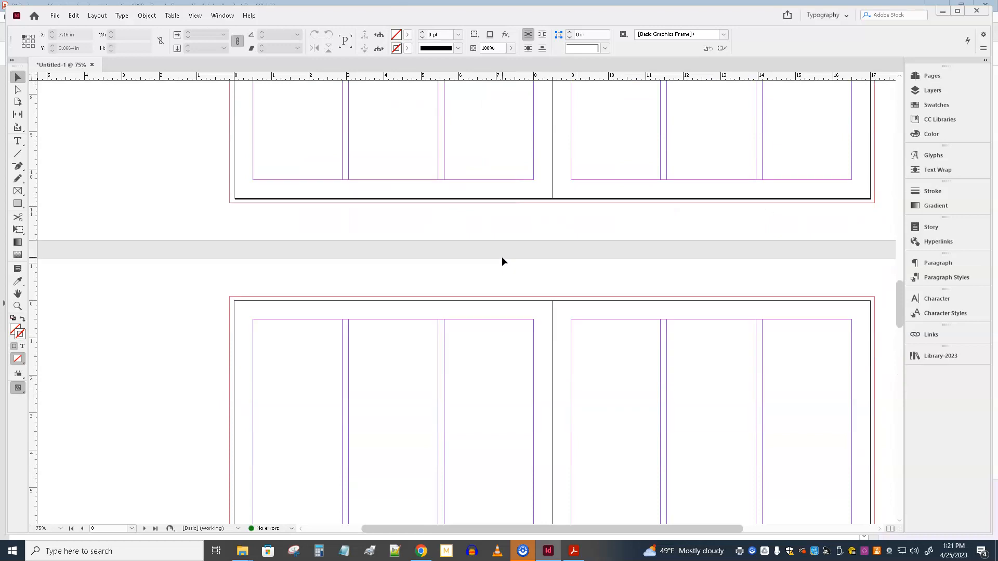
scroll(502, 261, "up", 2)
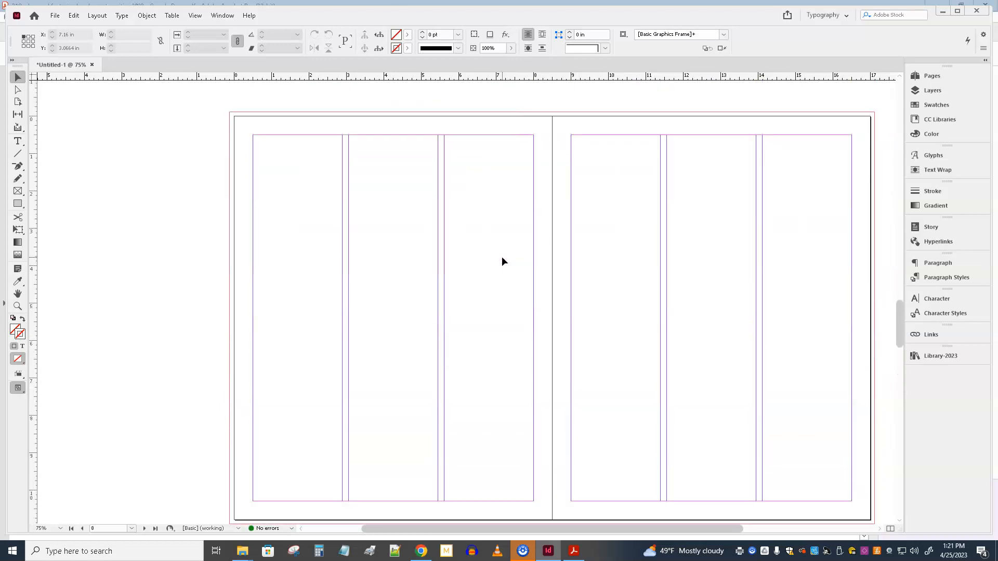
left_click(941, 356)
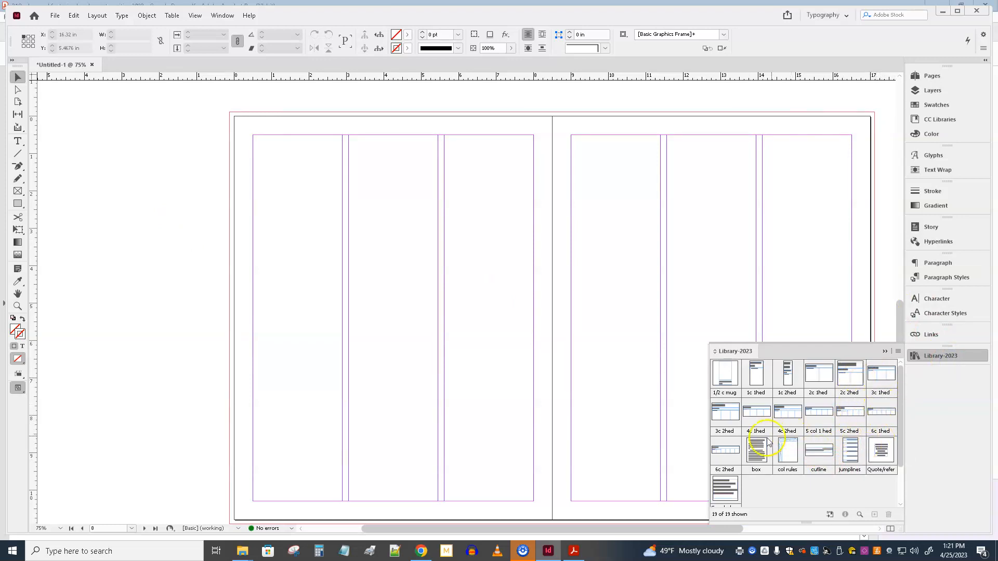
left_click_drag(787, 412, 384, 255)
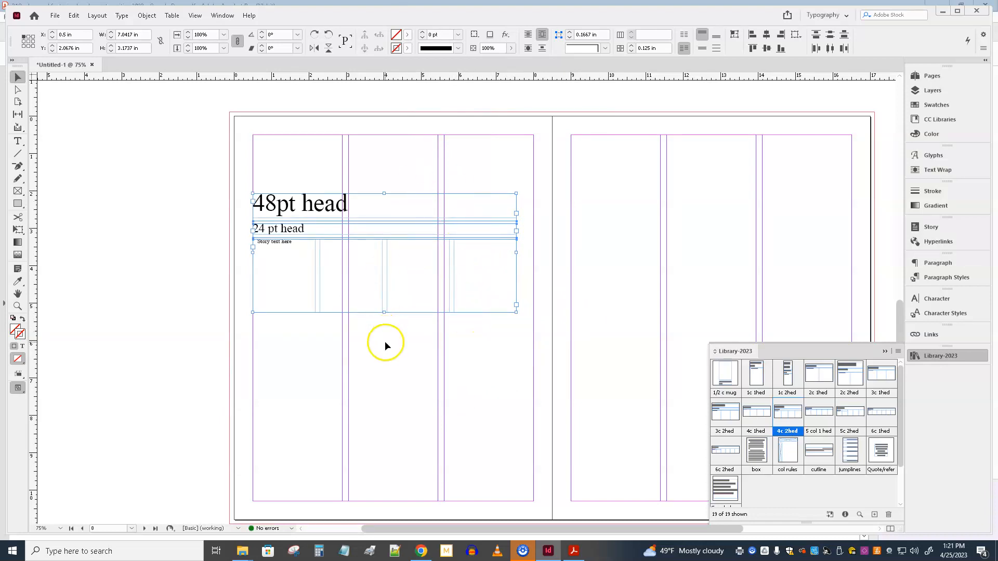
left_click(432, 369)
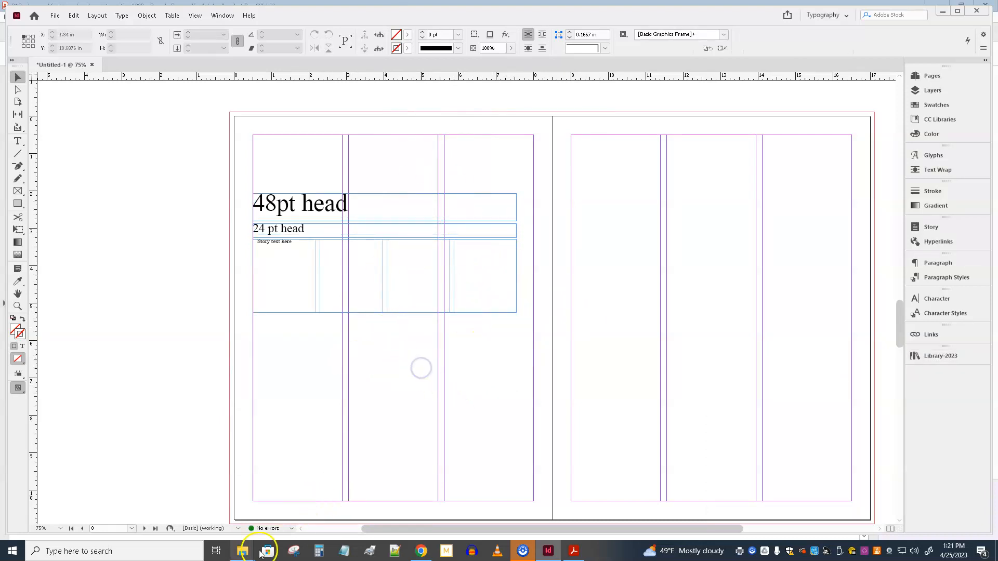
Step: Switch to File Explorer and open the featurize-2019 folder inside 318-2023
mouse_move(245, 556)
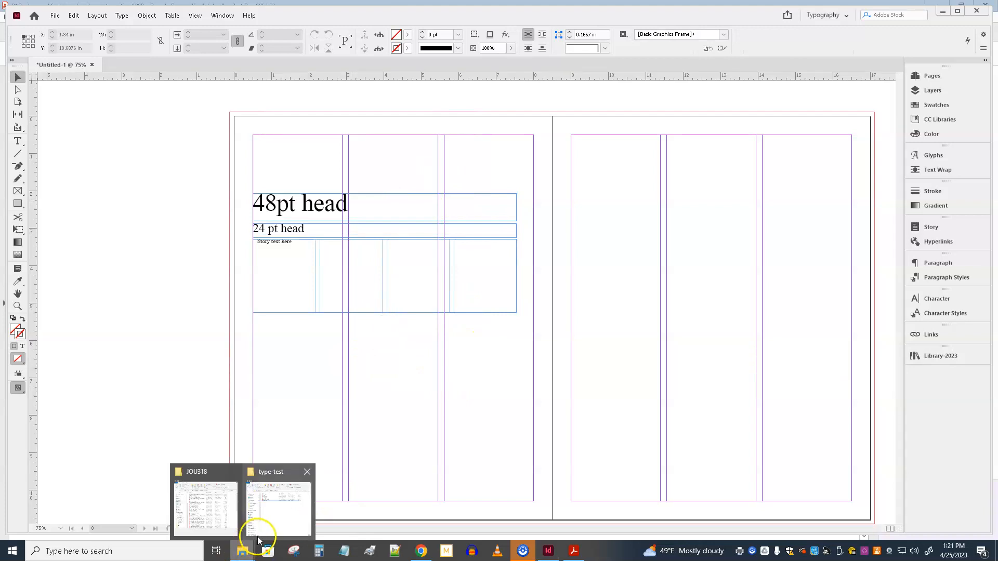
left_click(285, 516)
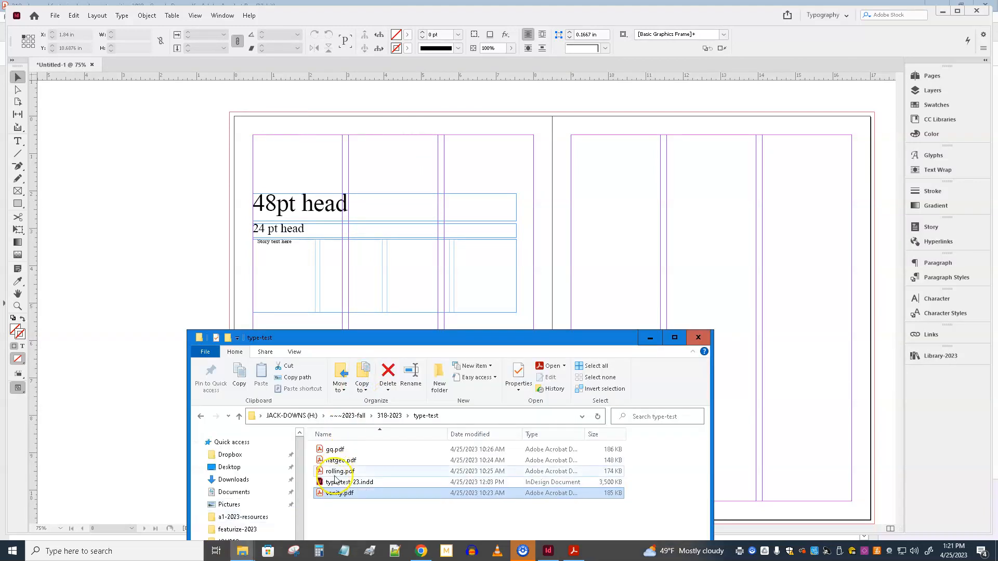
left_click(395, 419)
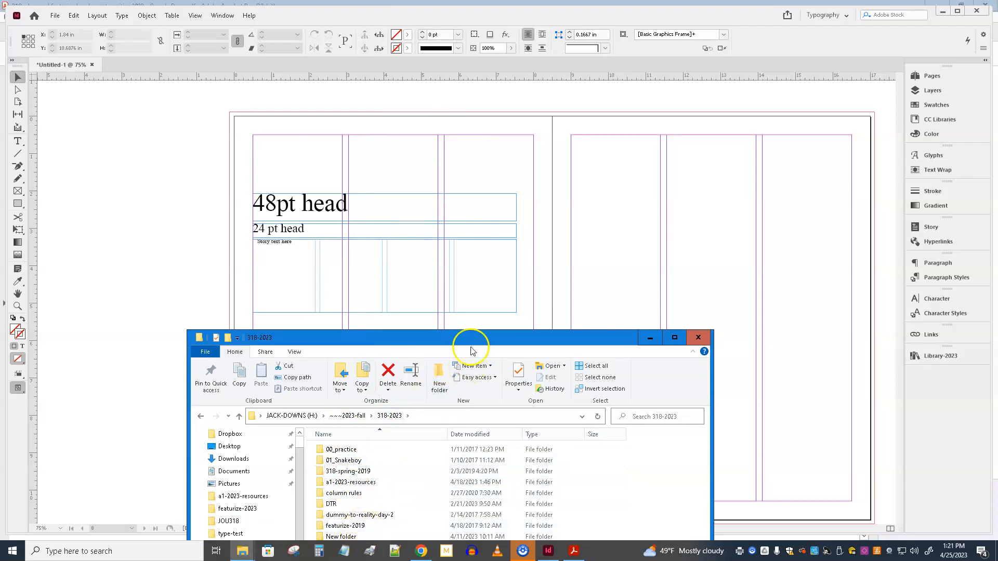
left_click_drag(479, 341, 629, 282)
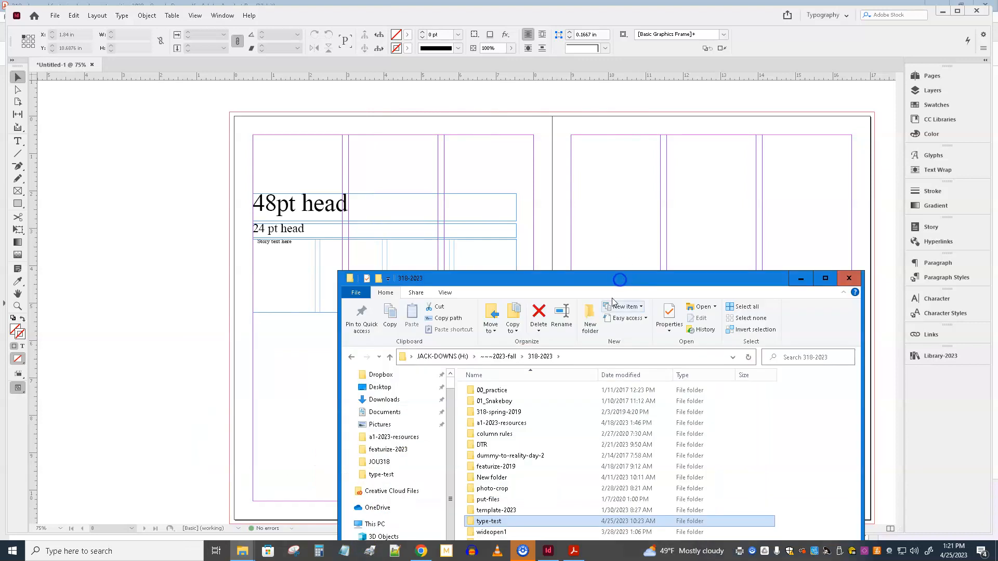
double_click(504, 467)
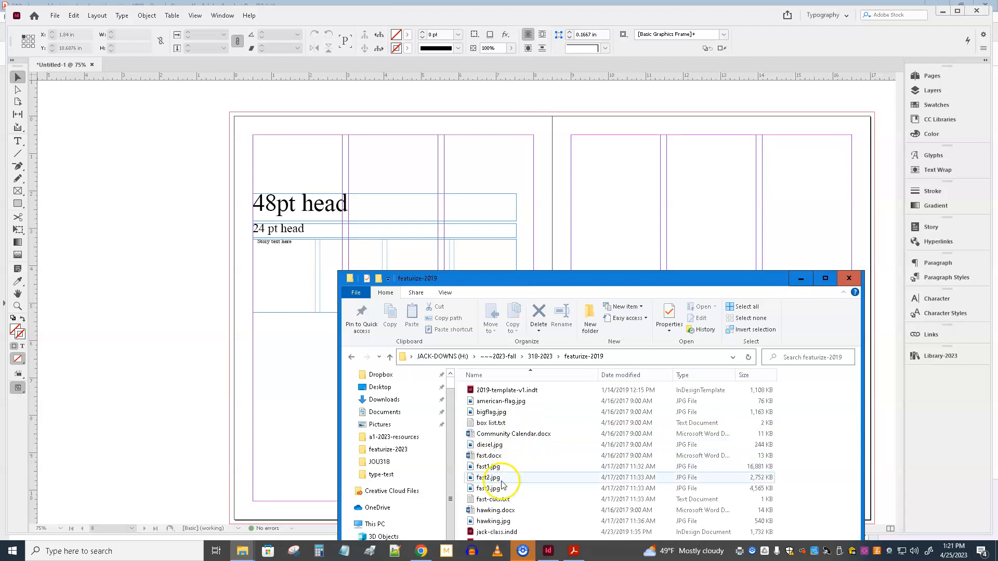
Step: Place hawking.docx on the pasteboard beside the left-hand page, skipping the missing font replacement
left_click_drag(494, 510, 283, 286)
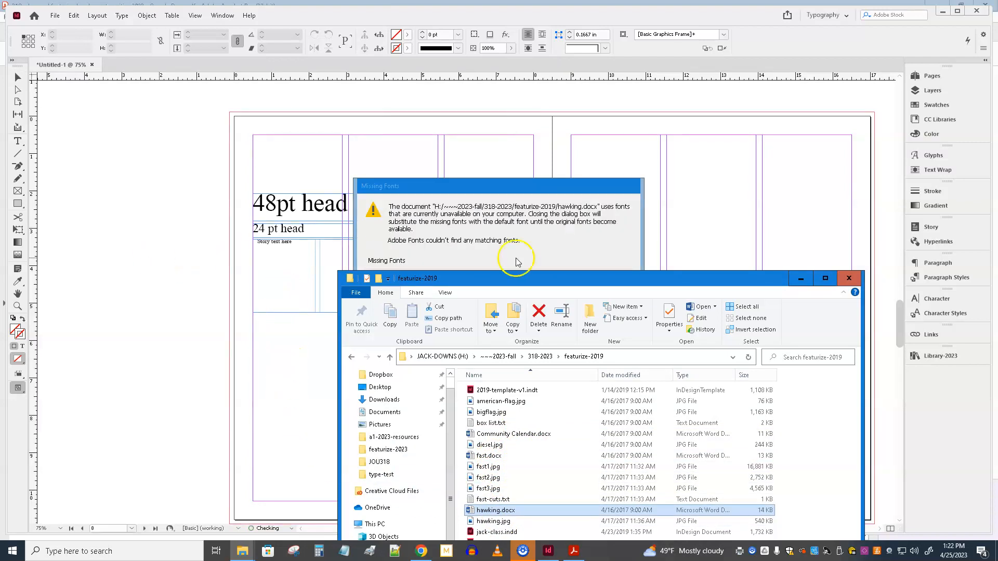
left_click(606, 245)
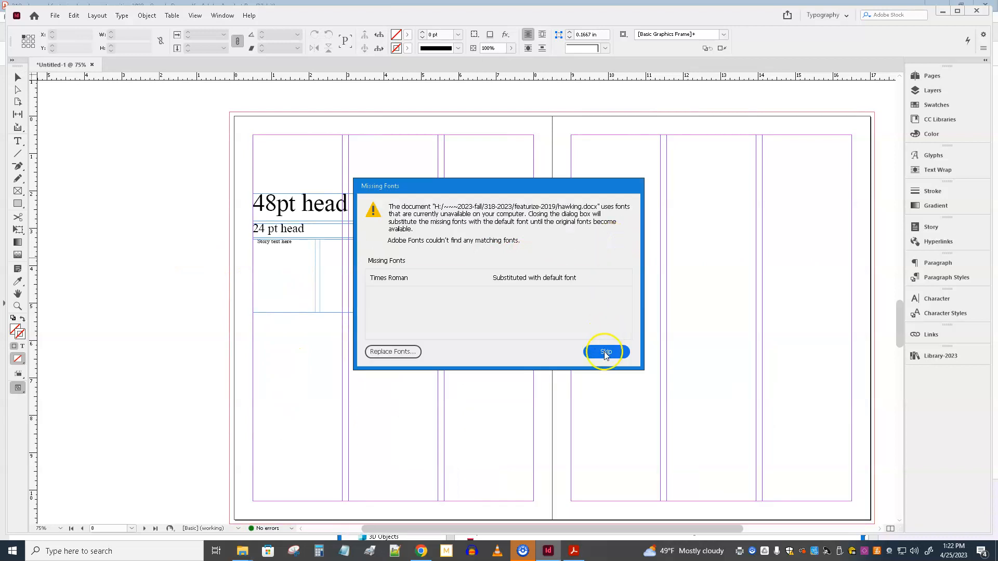
left_click(606, 352)
left_click(98, 227)
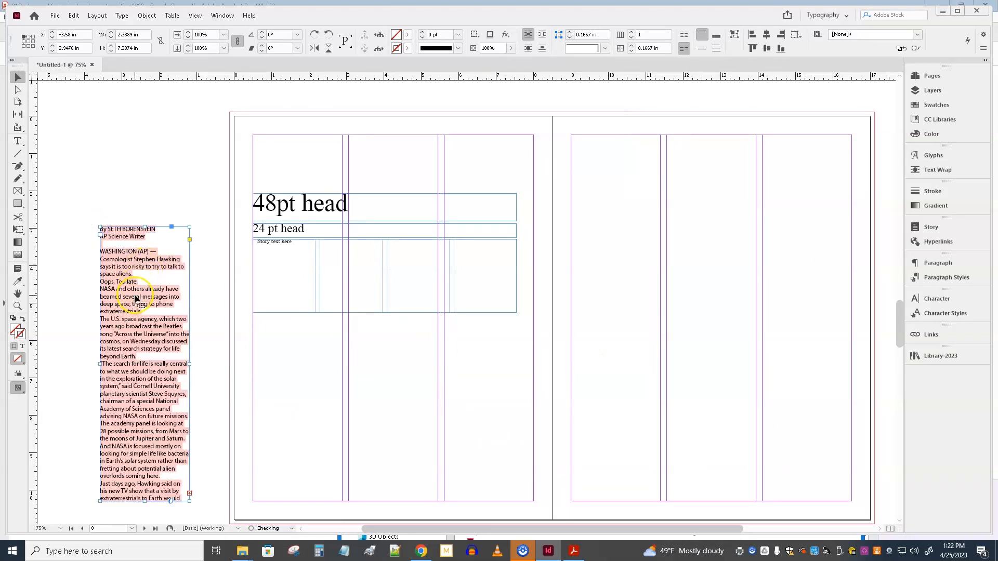
Step: Apply the body-jack paragraph style to the entire hawking story on the pasteboard
double_click(135, 298)
key("ctrl+a")
key("ctrl+c")
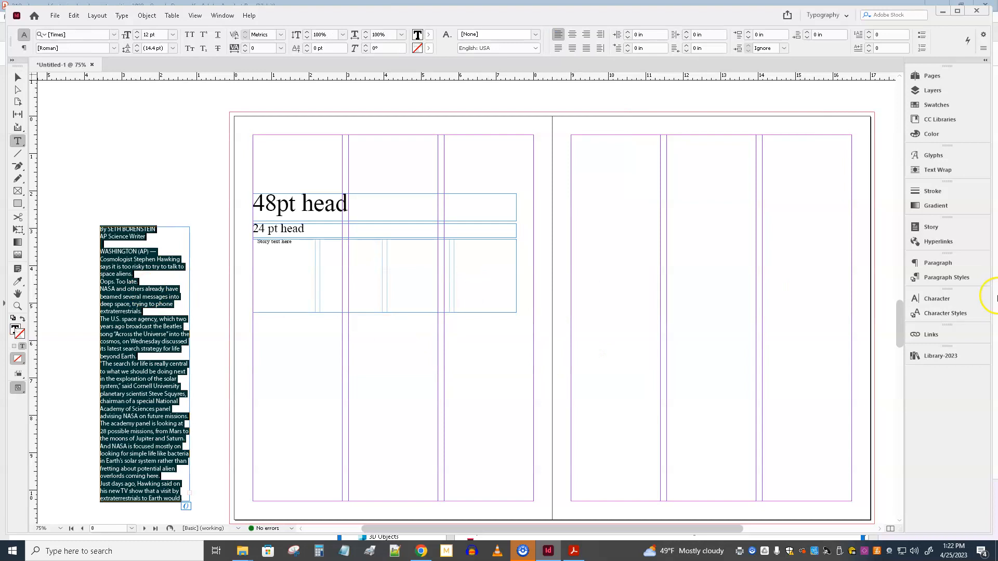
left_click(954, 281)
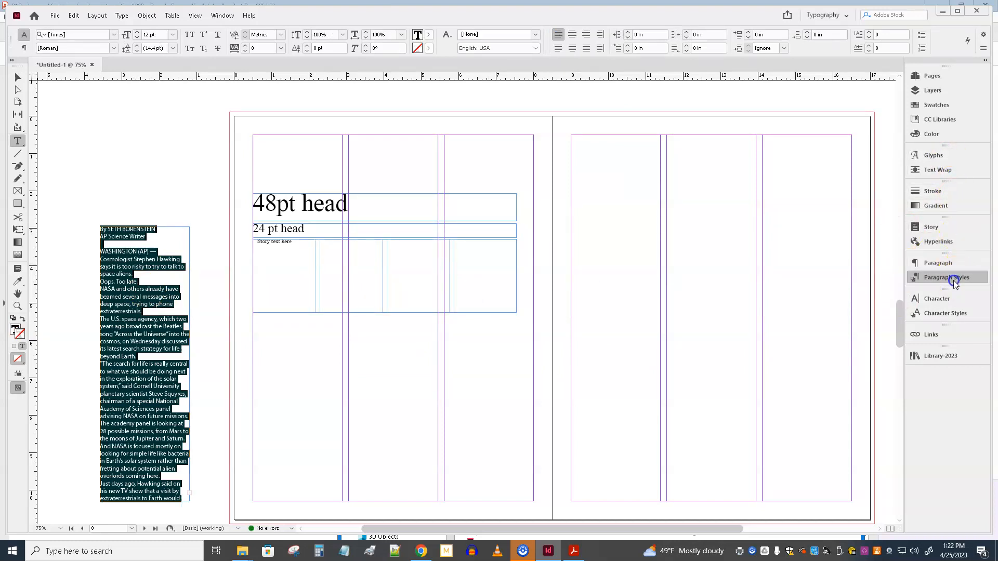
left_click(810, 399)
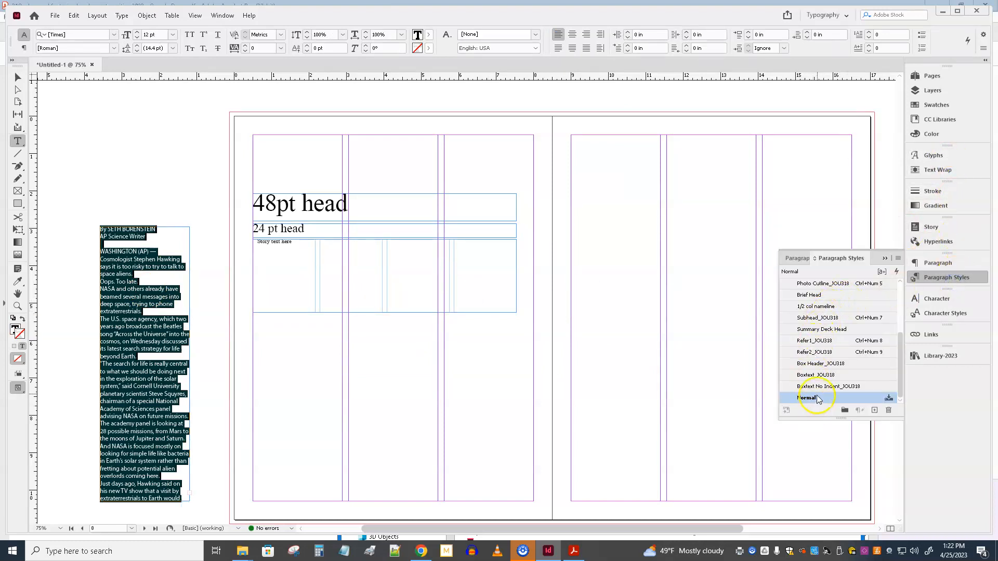
scroll(813, 306, "up", 4)
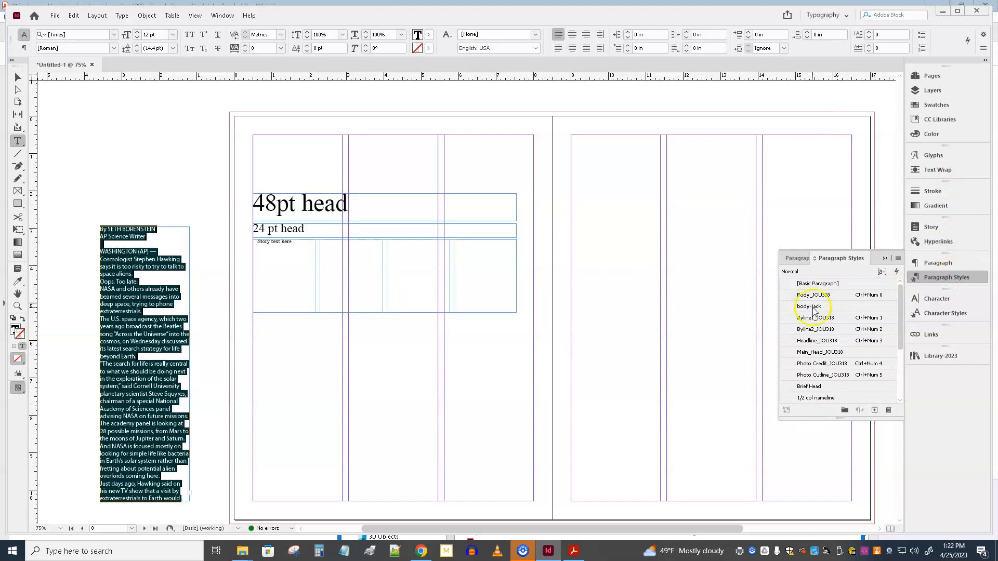
left_click(814, 308)
left_click(151, 300)
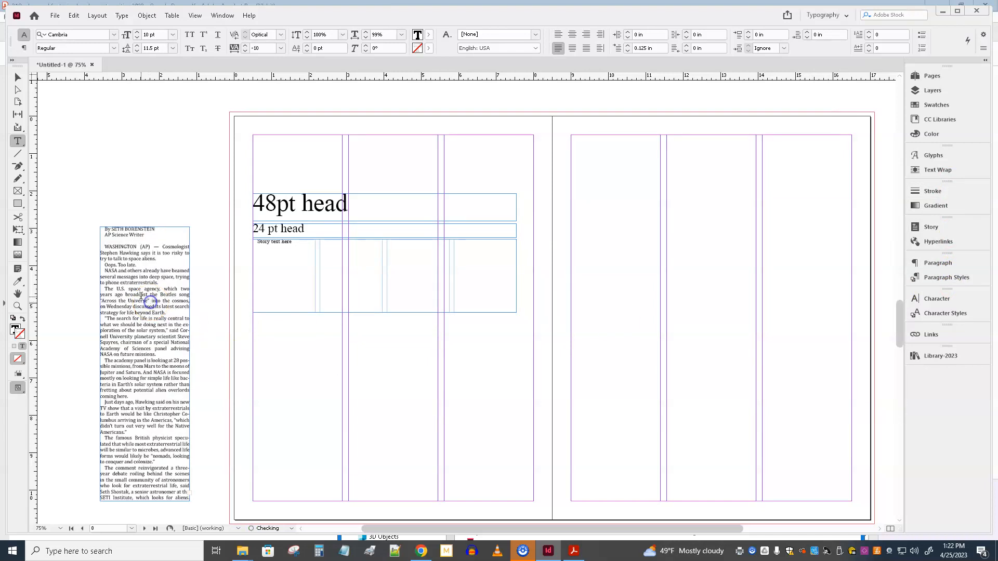
Step: Copy the whole hawking story over the placeholder text in the four-column frame and extend the frame downward to about 4.28 in tall
left_click(105, 246)
key("ctrl+a")
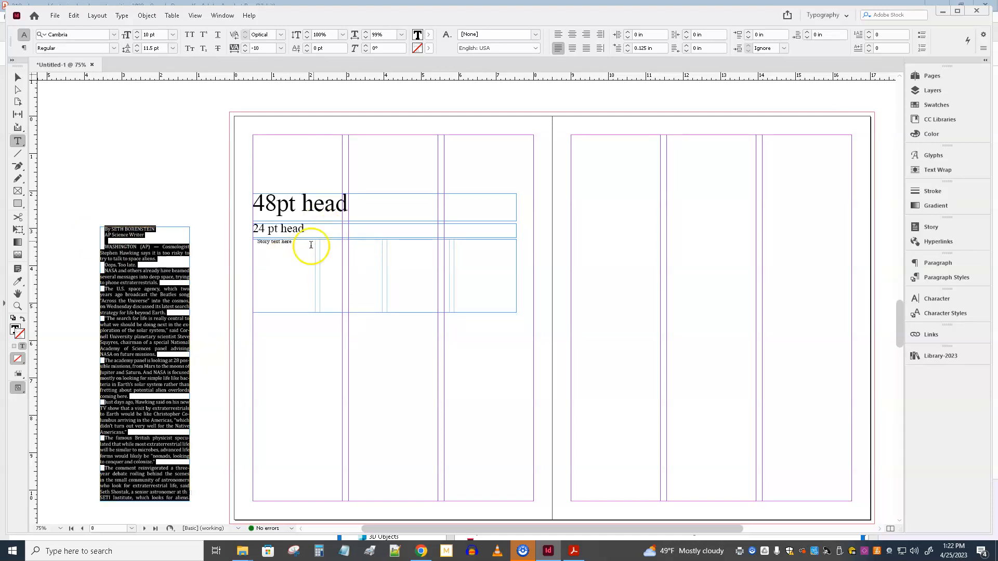
left_click(291, 265)
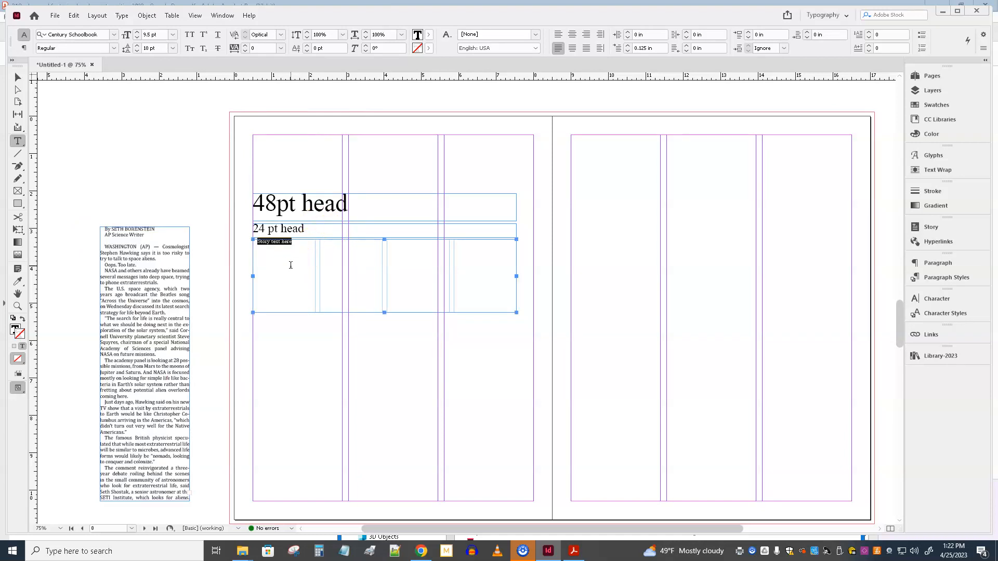
key("ctrl+b")
left_click(631, 379)
key("ctrl+v")
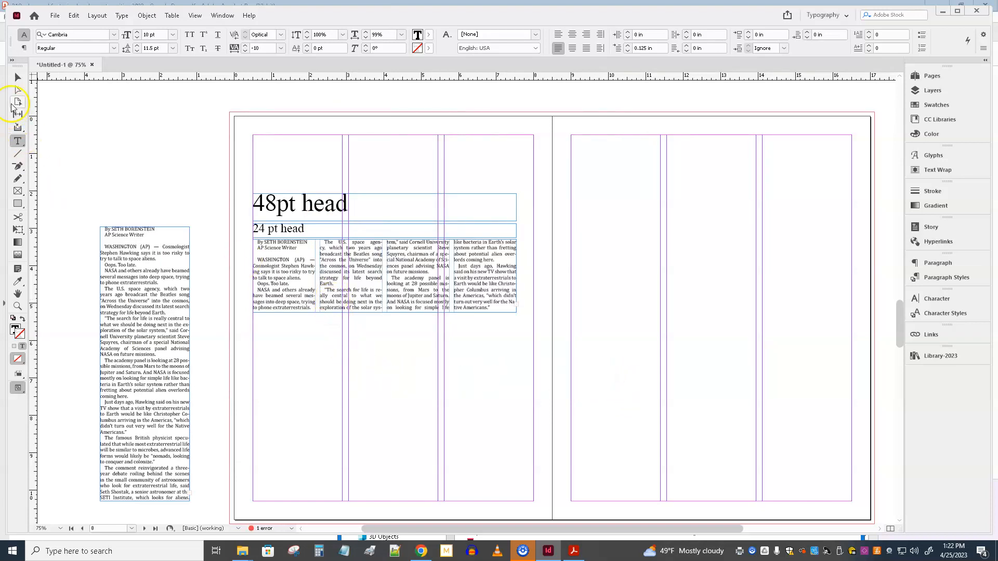
left_click(18, 76)
left_click_drag(384, 313, 372, 399)
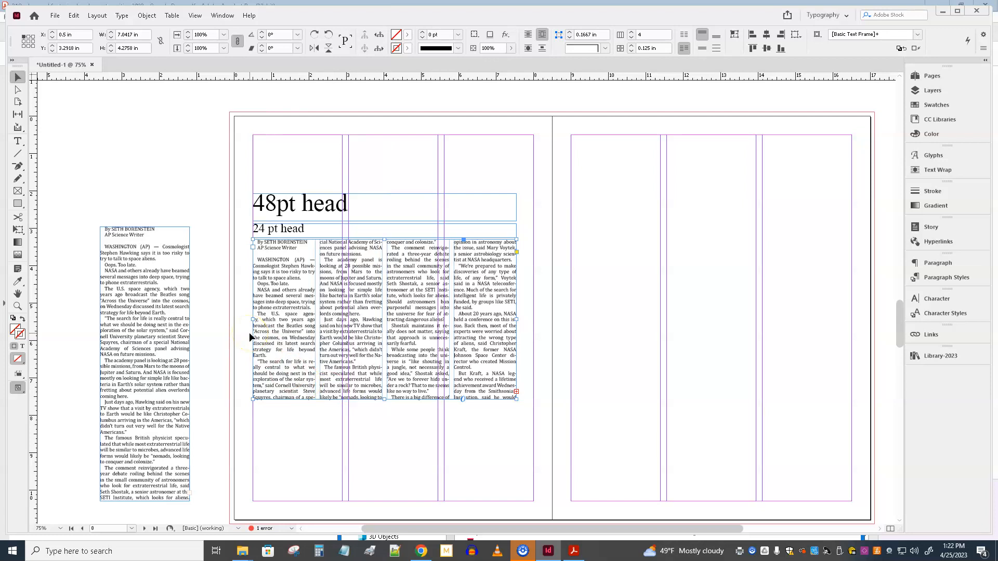
Step: Apply the Byline1_JOU318 paragraph style to the two byline lines at the start of the four-column story
double_click(300, 251)
left_click_drag(300, 251, 277, 242)
left_click(295, 252)
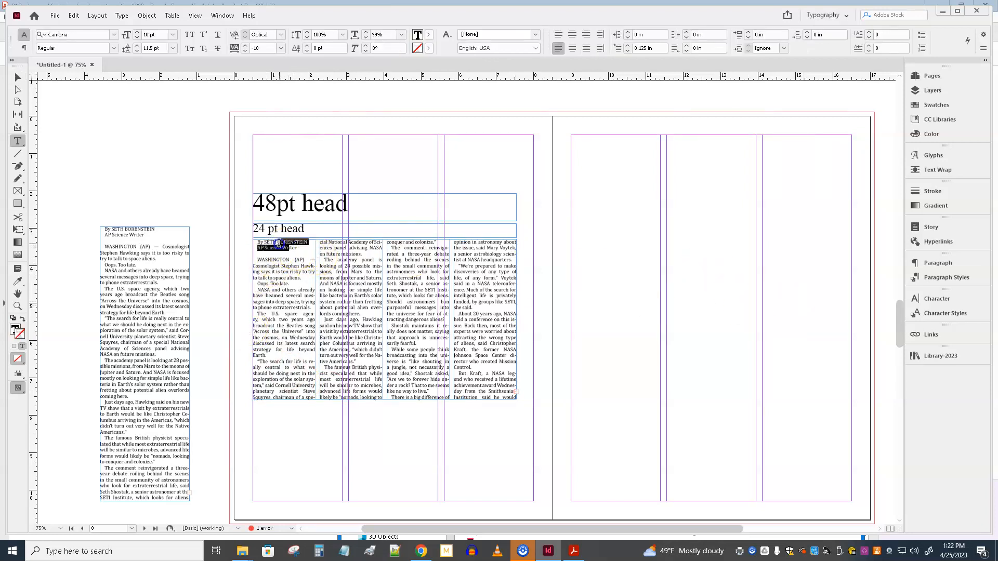
left_click(947, 277)
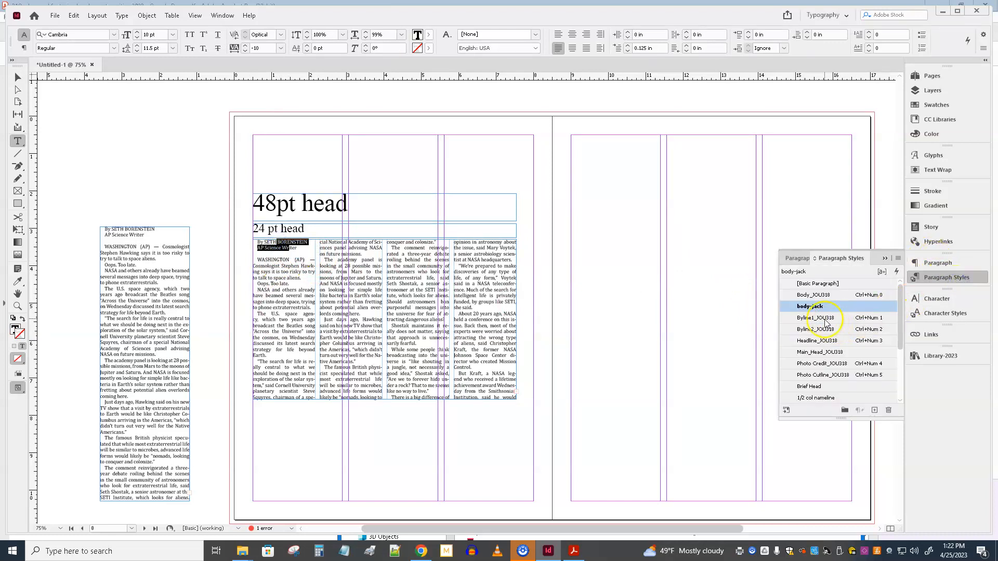
left_click(824, 320)
left_click(290, 247)
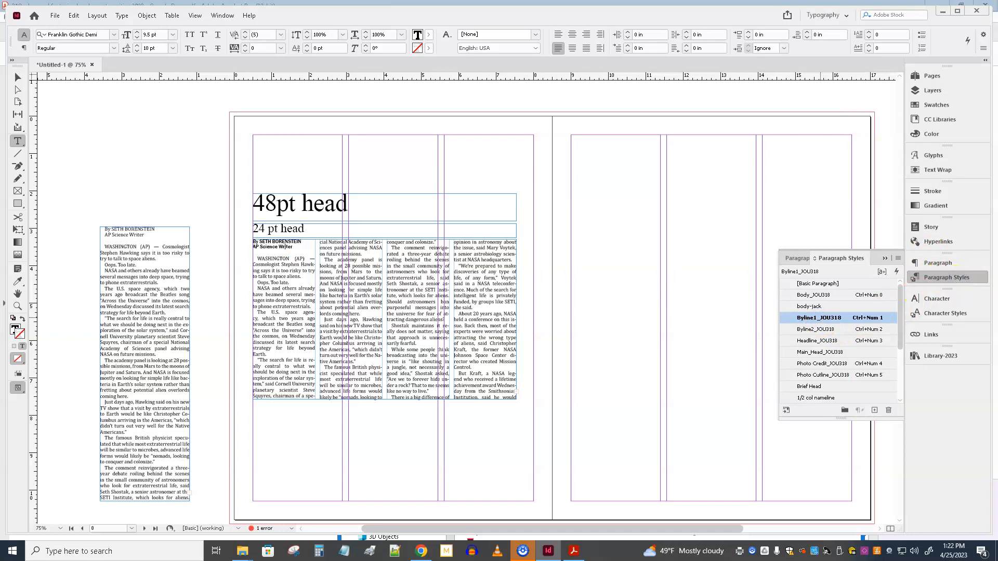
Step: Apply the Byline2_JOU318 paragraph style to the second byline line and move both byline lines into a new text frame on the pasteboard
left_click(814, 331)
left_click_drag(299, 250, 245, 241)
key("ctrl+c")
key("BackSpace")
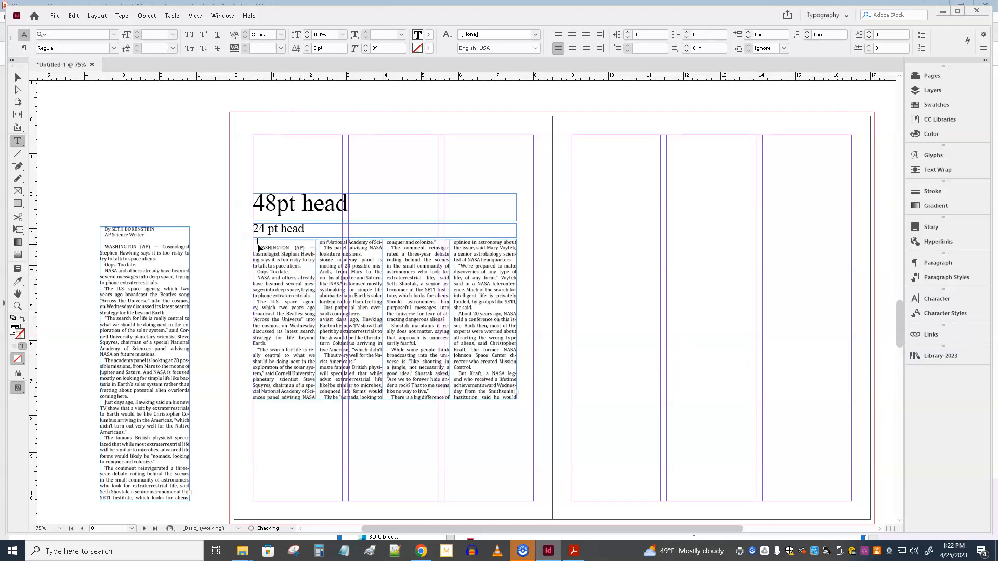
left_click_drag(110, 143, 193, 184)
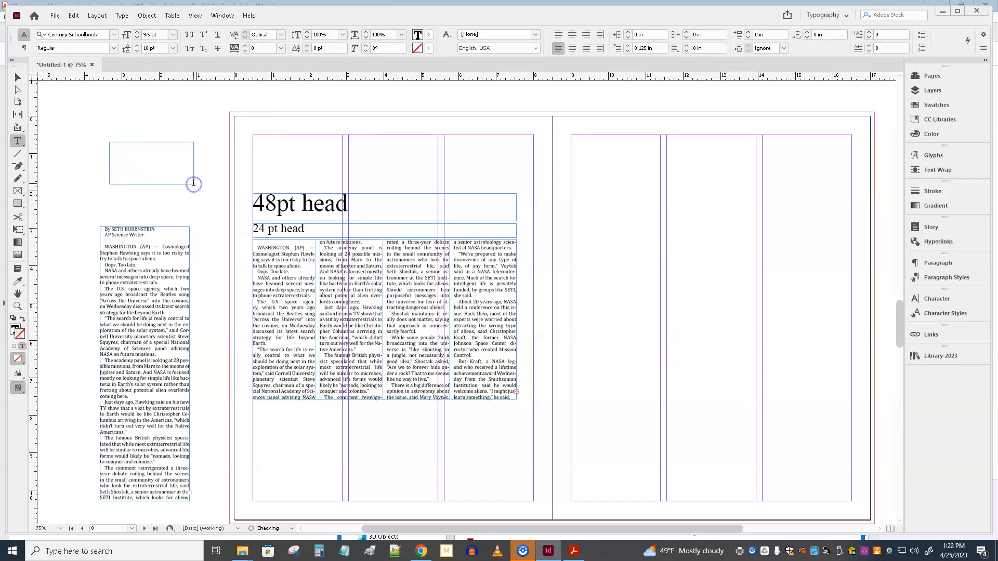
key("ctrl+v")
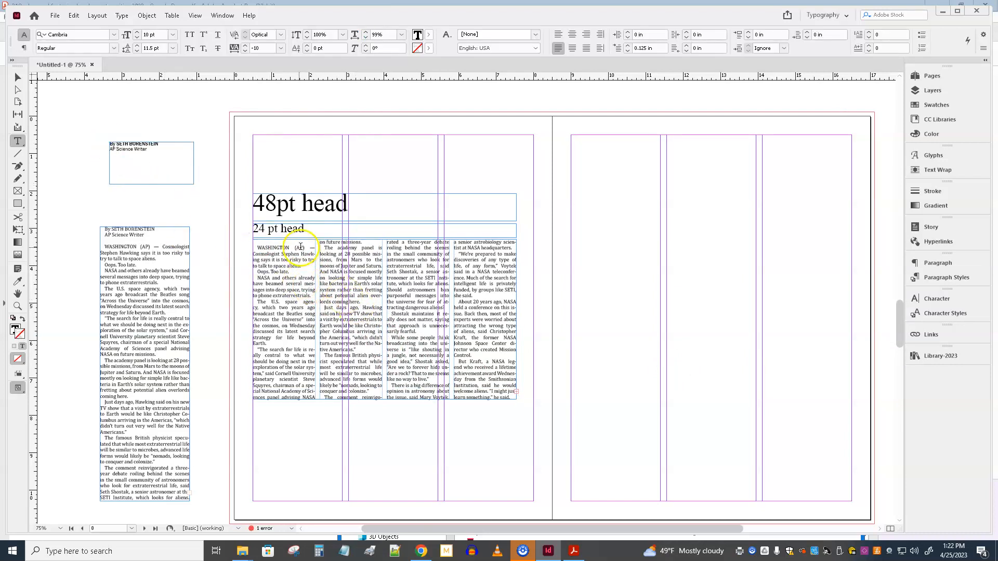
Step: Remove the empty line at the start of the four-column story and set its text frame to 3 columns
left_click(269, 239)
key("Delete")
key("ctrl+equal")
key("ctrl+equal")
key("ctrl+equal")
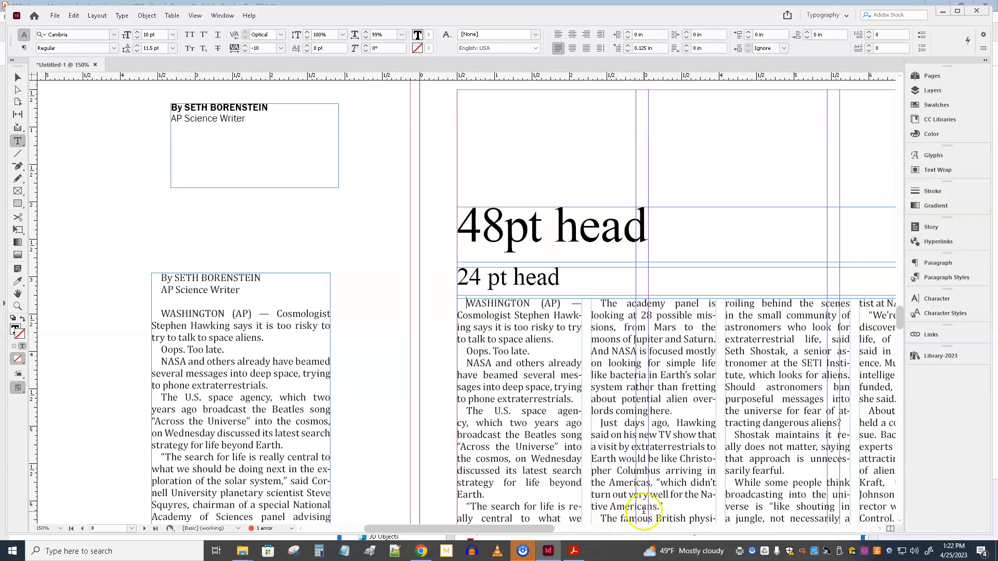
left_click_drag(541, 530, 604, 522)
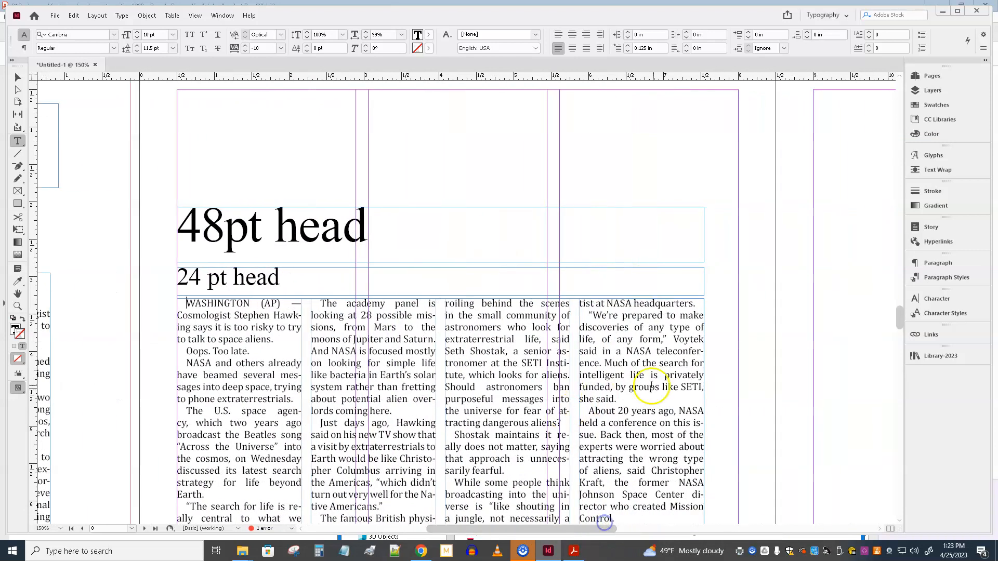
mouse_move(899, 315)
left_mouse_down()
mouse_move(901, 328)
mouse_move(900, 317)
left_mouse_up()
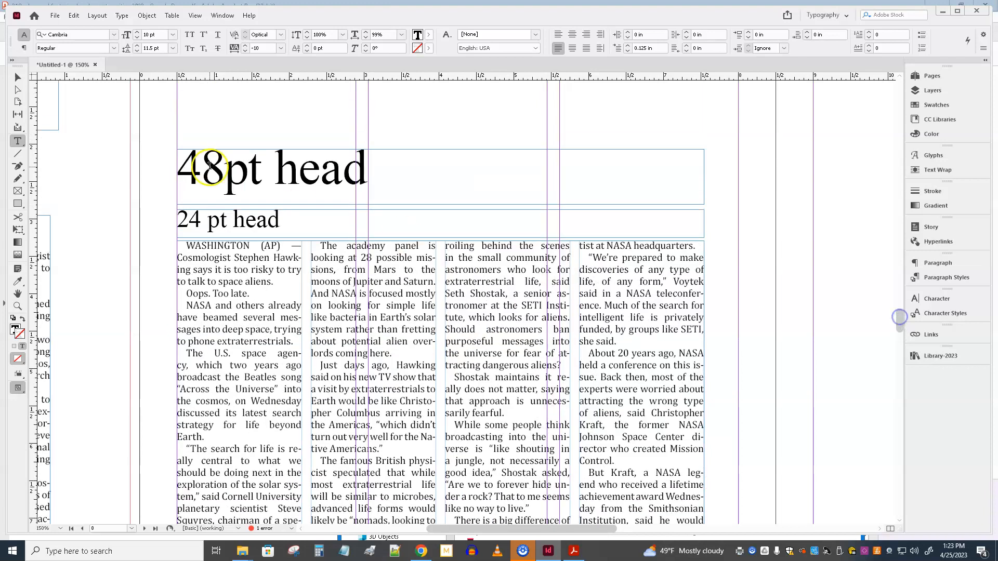
left_click(18, 77)
left_click(242, 283)
key("ctrl+b")
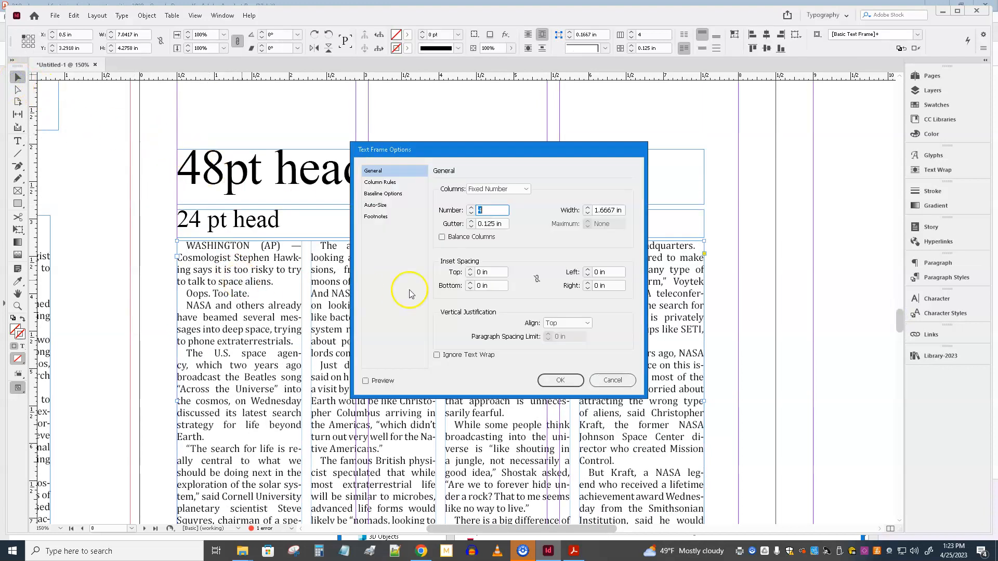
left_click(470, 215)
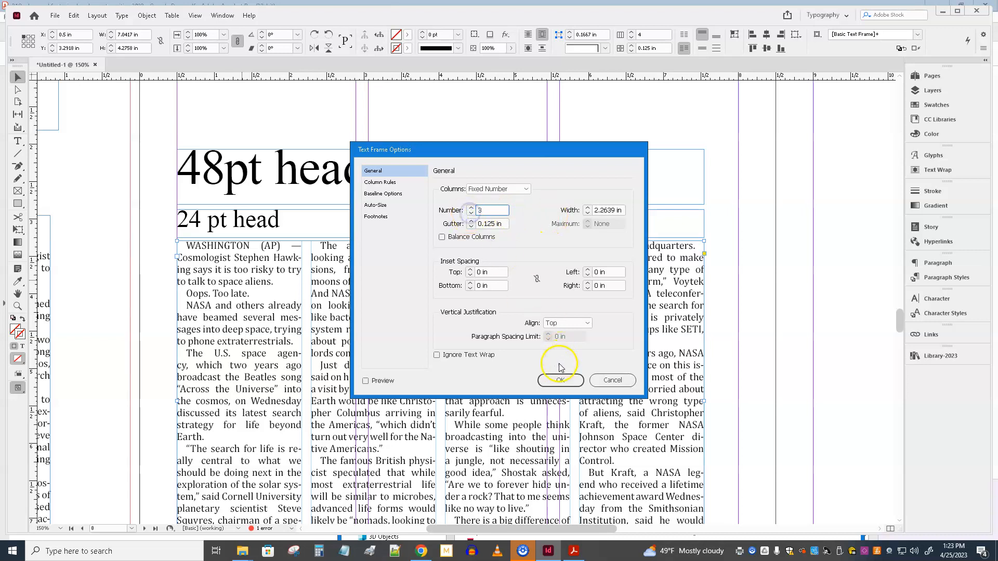
left_click(558, 381)
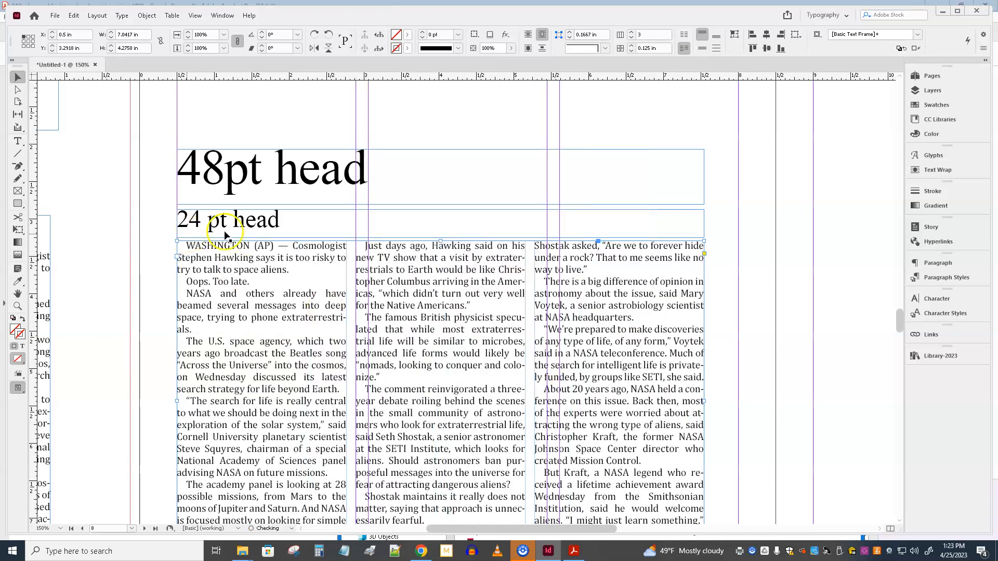
Step: Delete the "WASHINGTON (AP) —" dateline from the start of the story's first paragraph
key("t")
left_click(292, 248)
left_click_drag(292, 248, 172, 248)
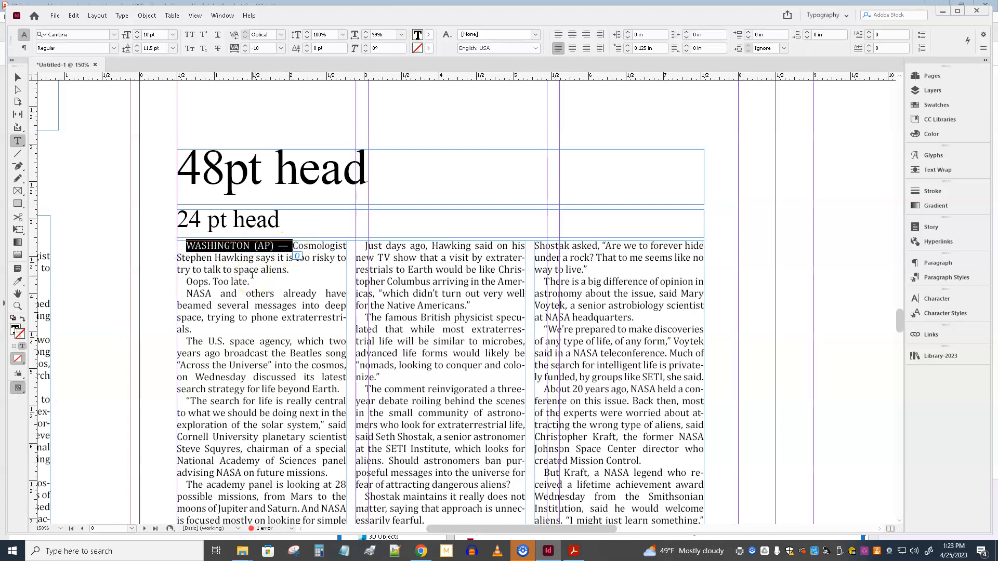
key("BackSpace")
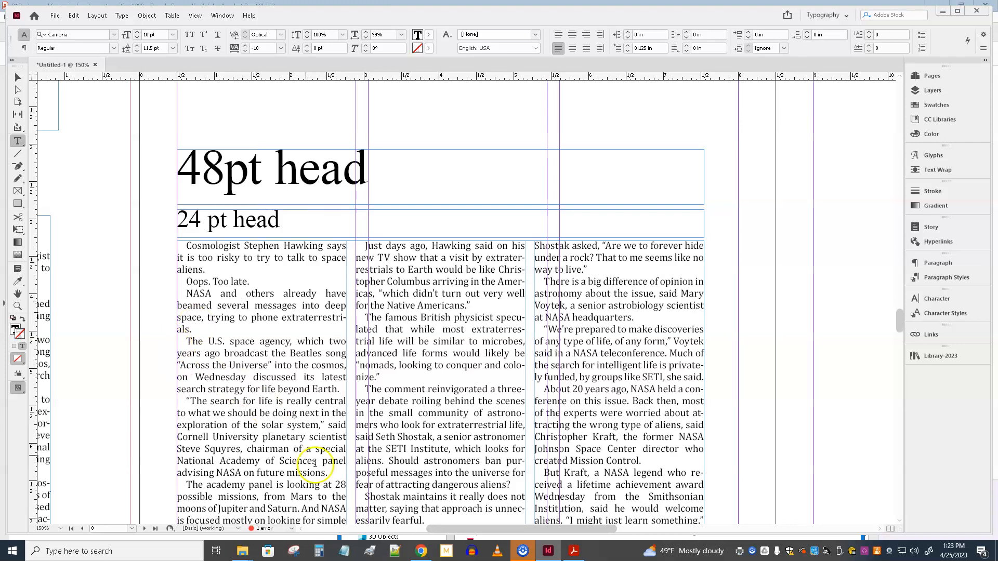
Step: Set both byline lines on the pasteboard to 12 pt with 14 pt leading and center them
left_click_drag(550, 530, 473, 529)
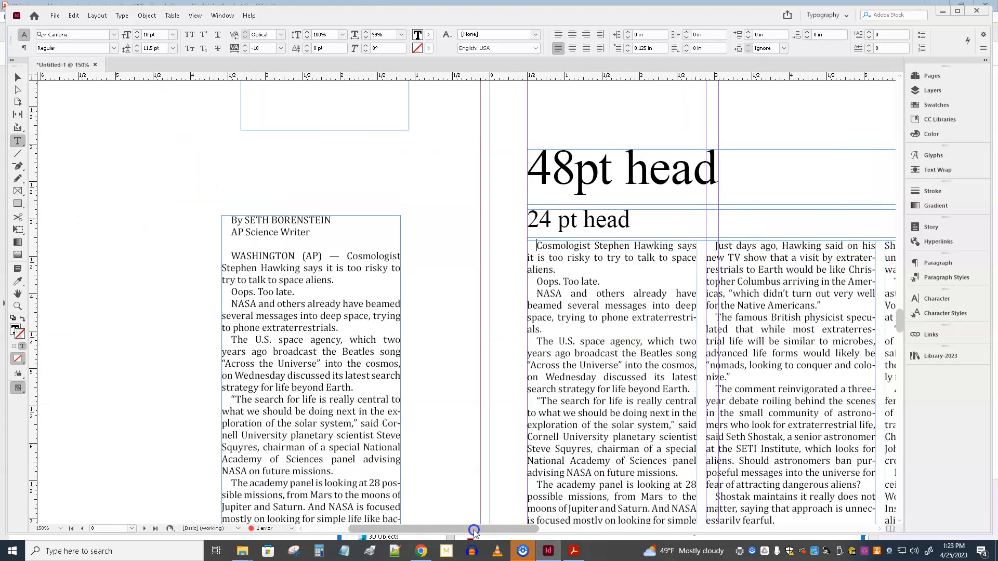
left_click_drag(316, 243, 196, 219)
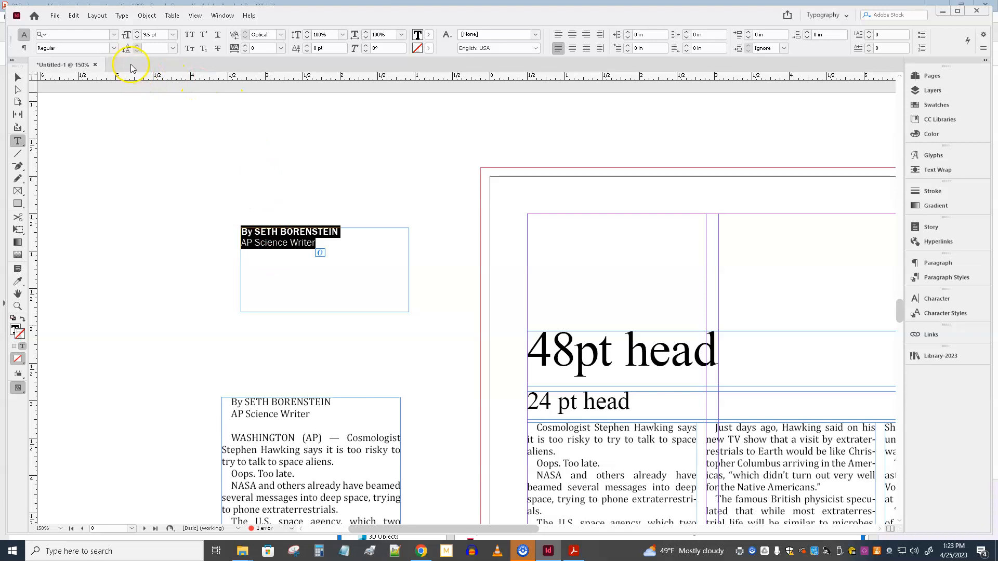
left_click(175, 34)
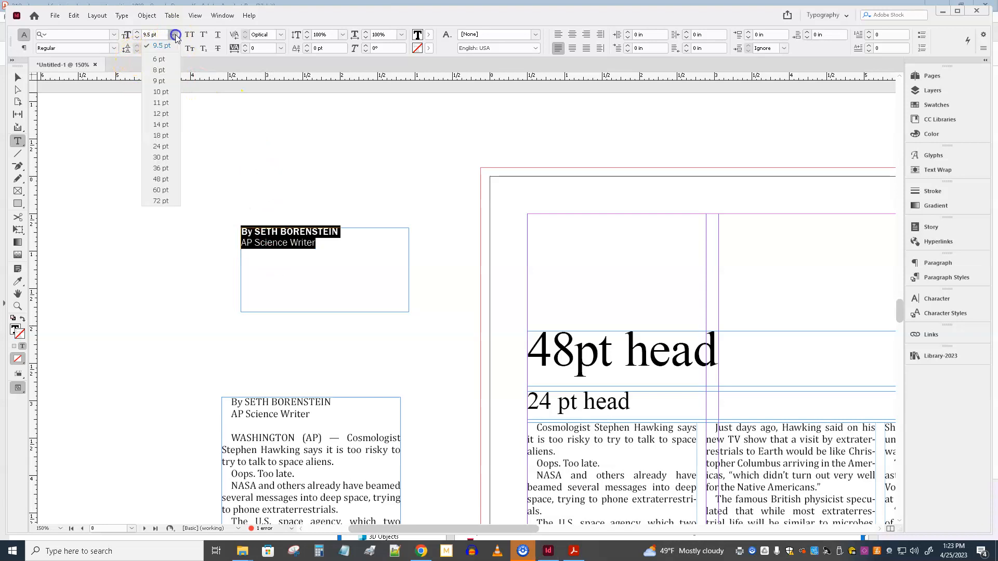
left_click(160, 114)
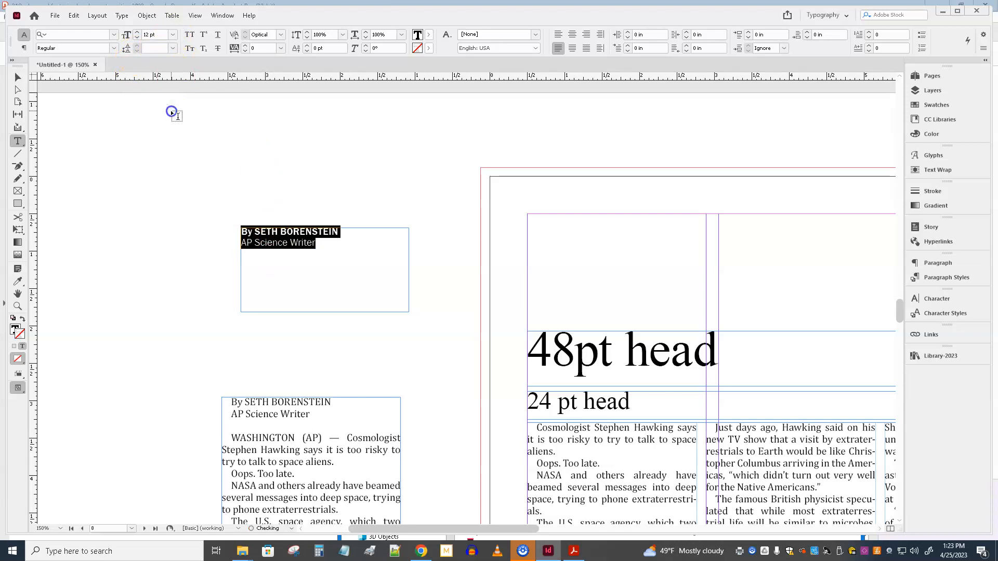
left_click(173, 48)
left_click(166, 139)
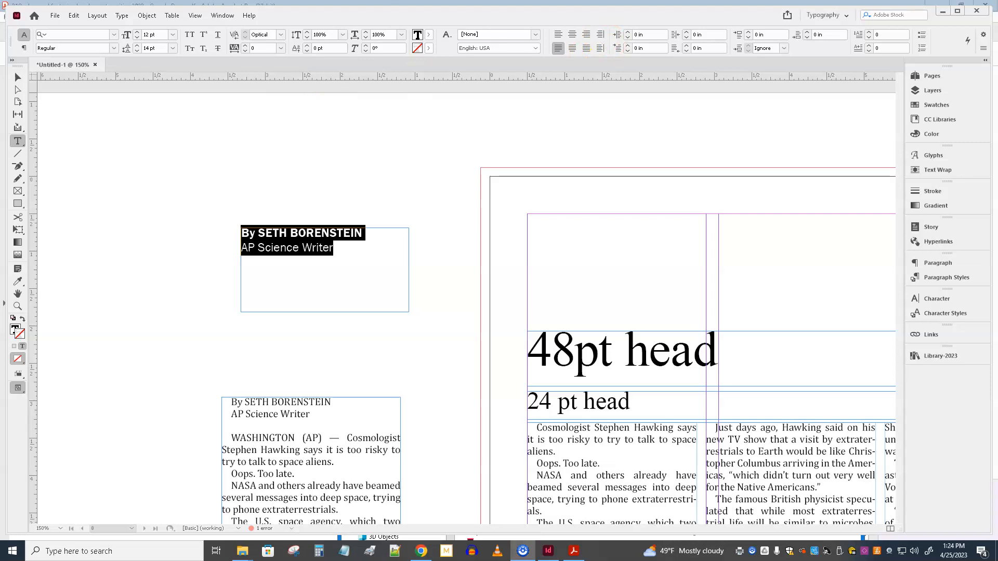
left_click(571, 35)
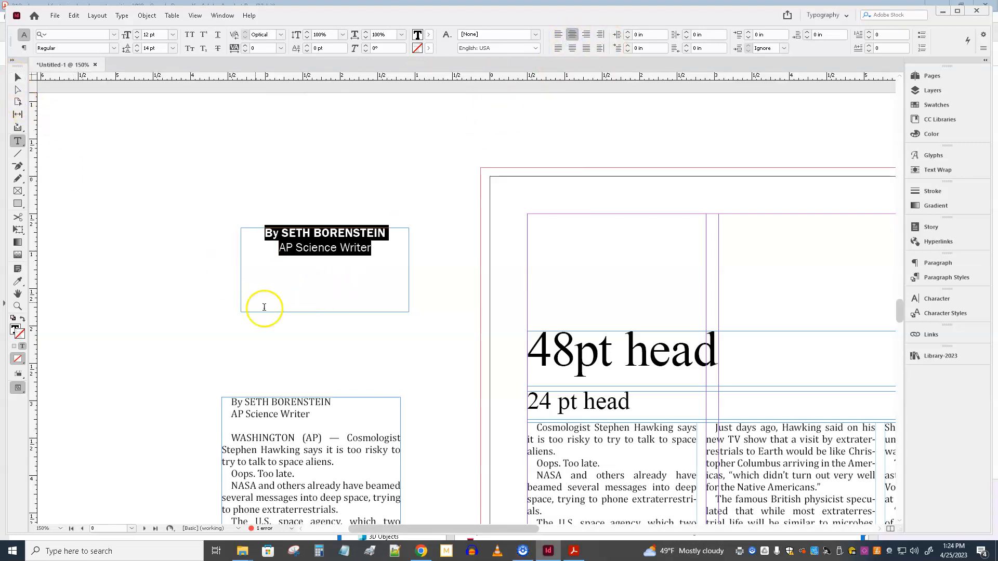
Step: Shrink the byline text frame to fit its text, about 1.62 in wide and 0.36 in tall
left_click(18, 77)
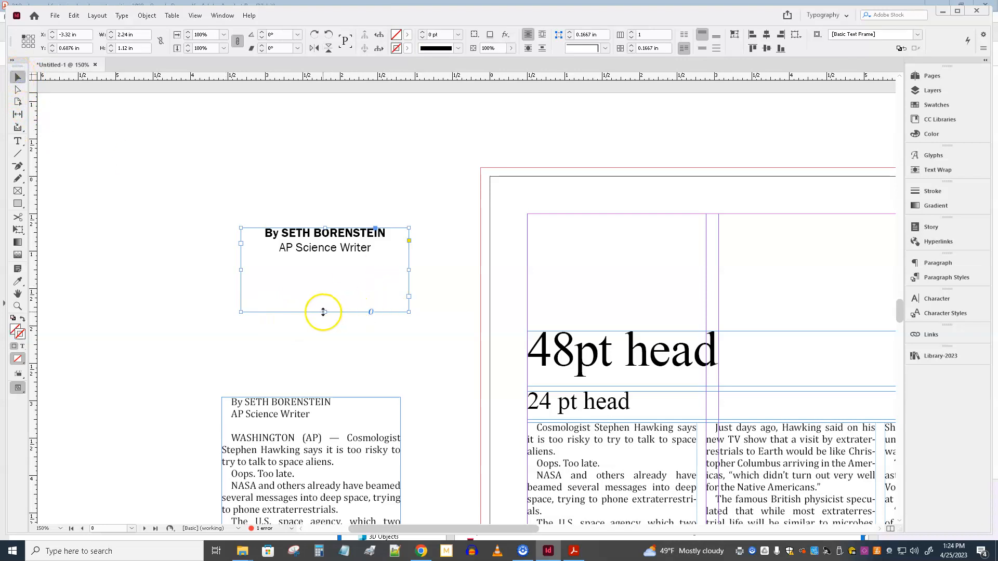
double_click(324, 312)
left_click(16, 77)
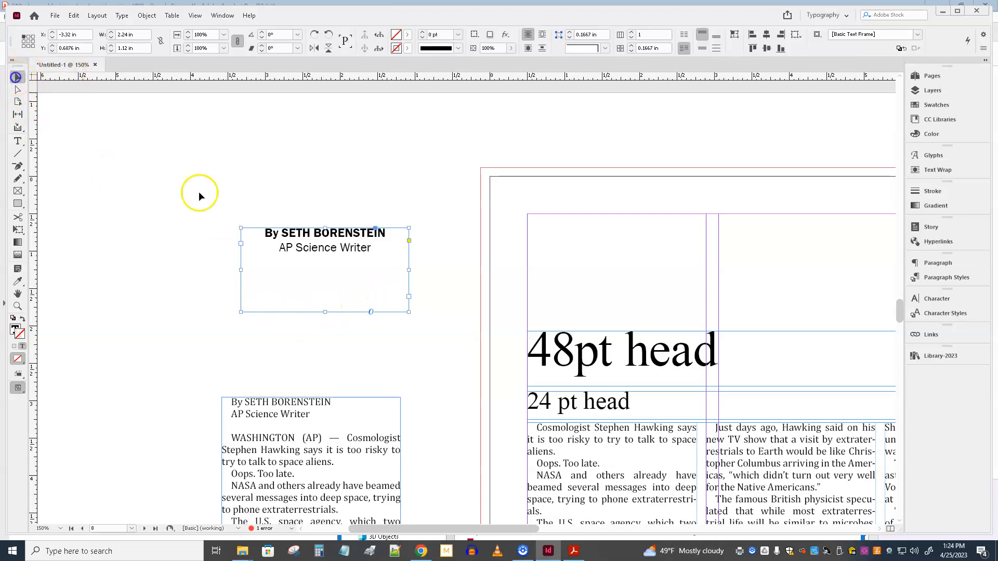
left_click_drag(325, 313, 328, 255)
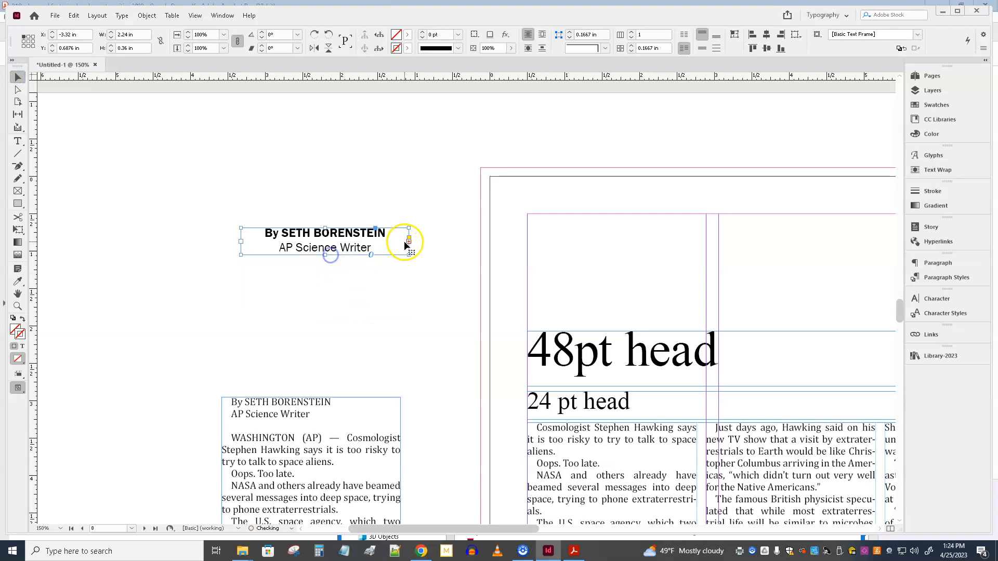
left_click_drag(409, 241, 363, 241)
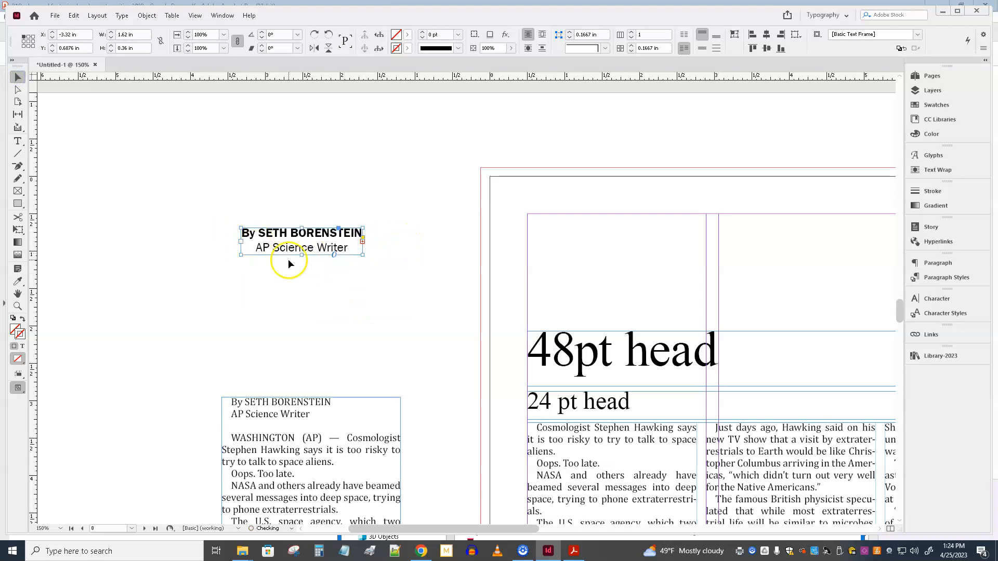
Step: Wrap text around the byline frame's bounding box with a 0.125 in offset on all sides
left_click(937, 172)
left_click(804, 167)
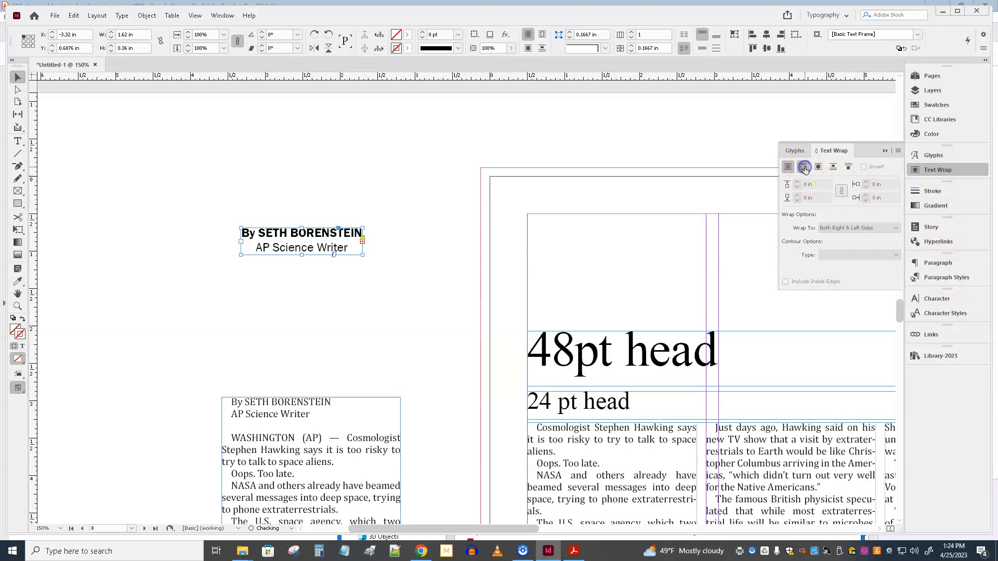
type("p")
key("Return")
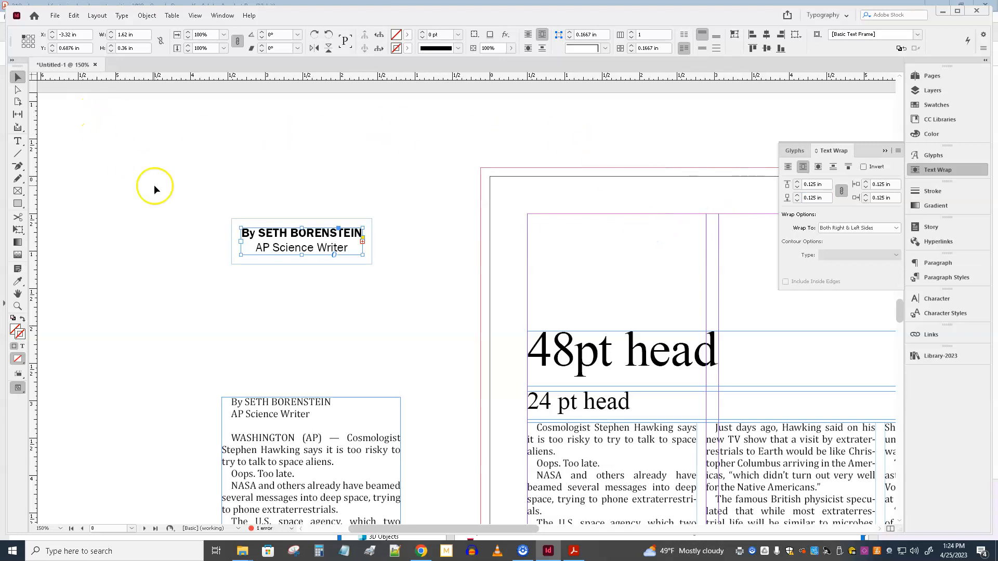
Step: Move the byline frame across the gutter between the story's first two columns, at about X 2.04 in, Y 6.53 in, and preview it without guides
left_click(156, 186)
left_click_drag(328, 160, 201, 132)
left_click_drag(182, 211, 584, 426)
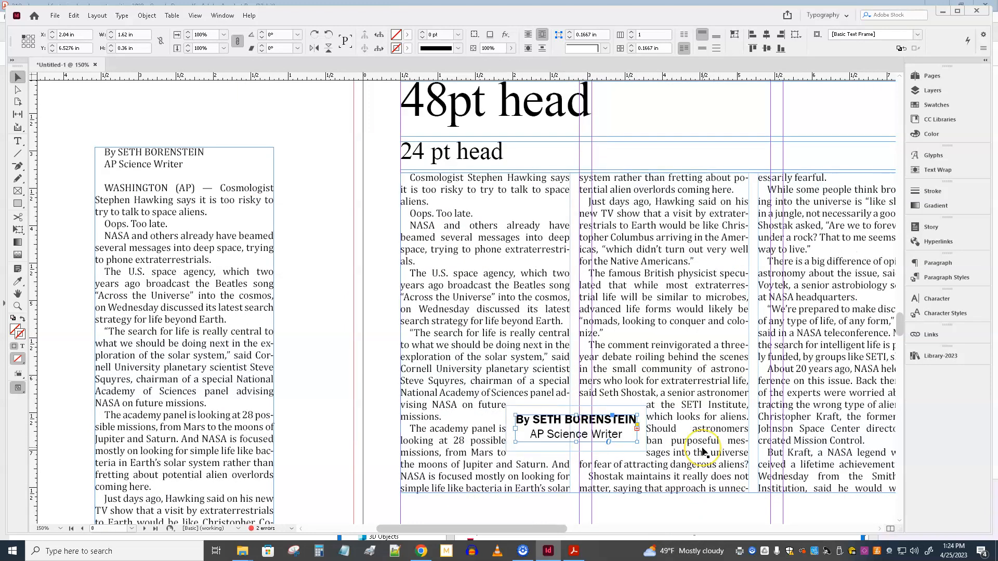
left_click(329, 321)
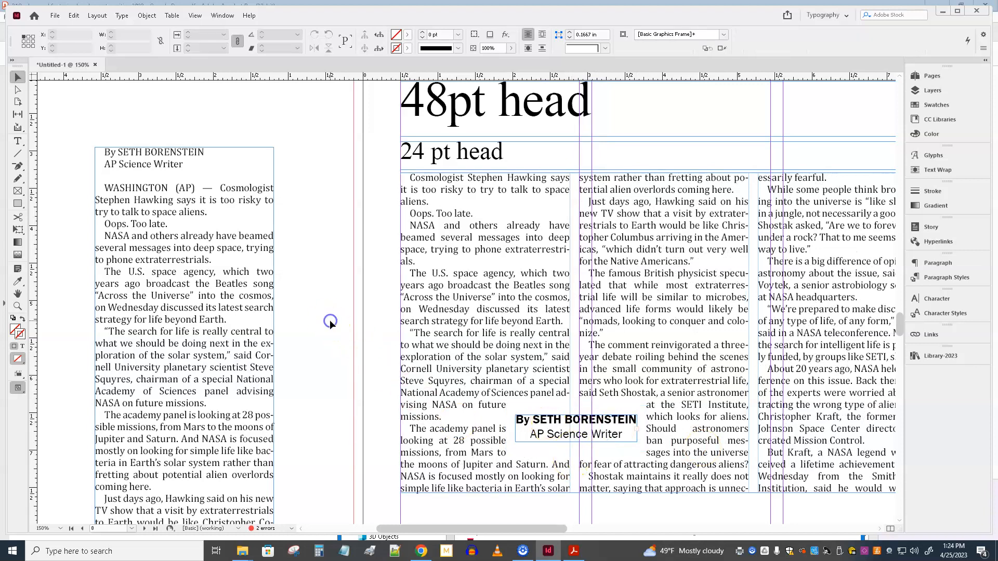
key("w")
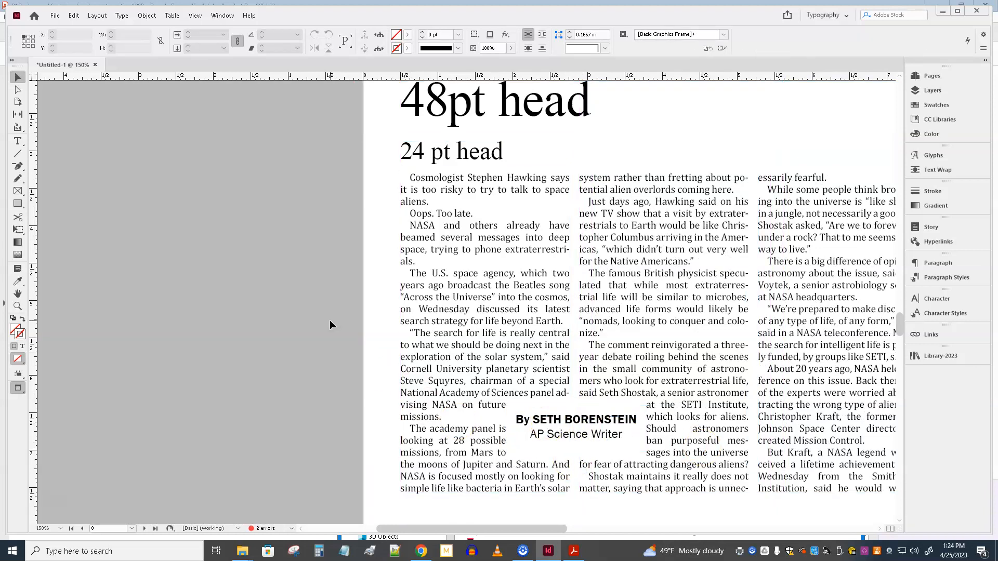
key("w")
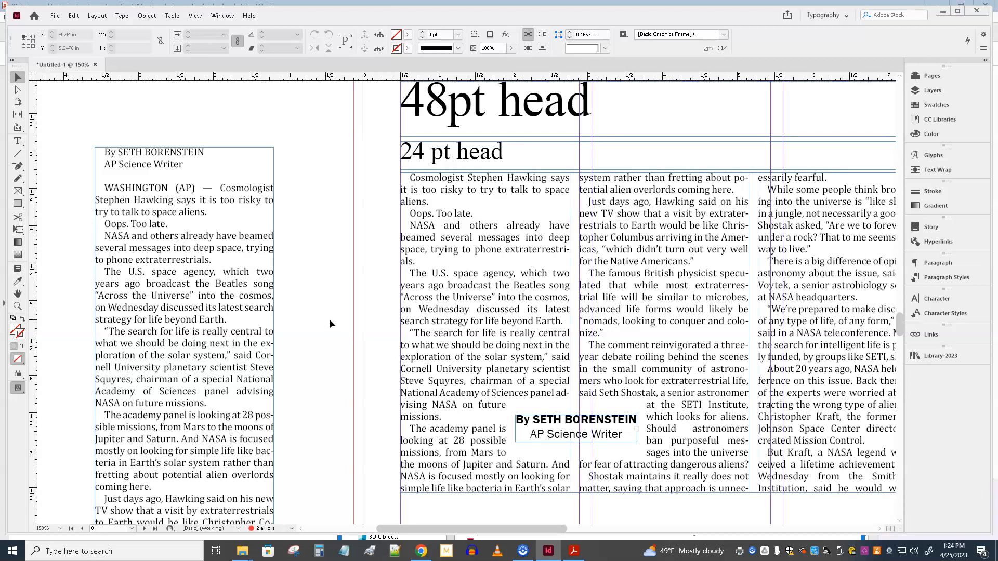
Step: Replace the 48pt placeholder headline with "Hoping for ET answer?" and center it
scroll(452, 254, "up", 4)
triple_click(548, 233)
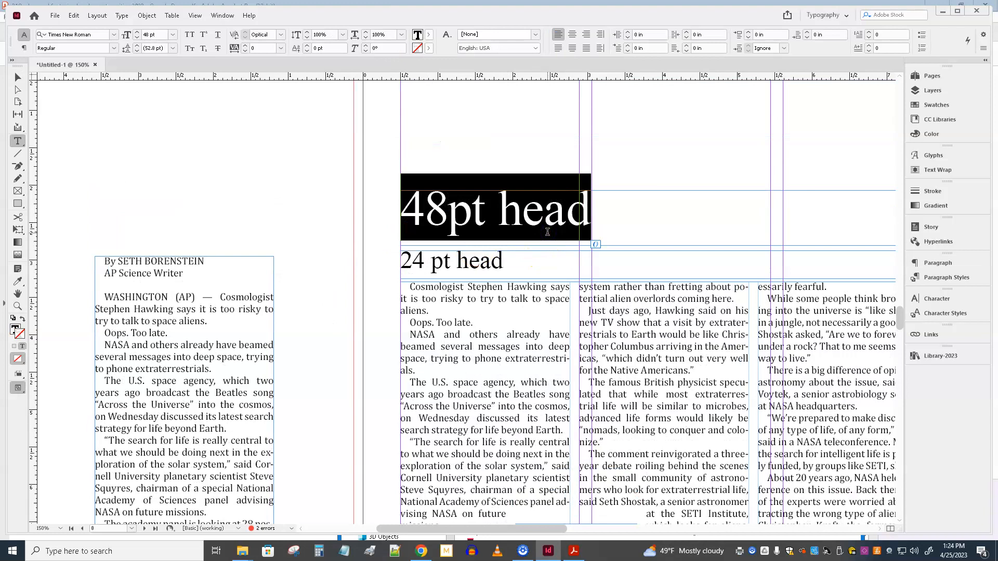
type("Hope")
key("BackSpace")
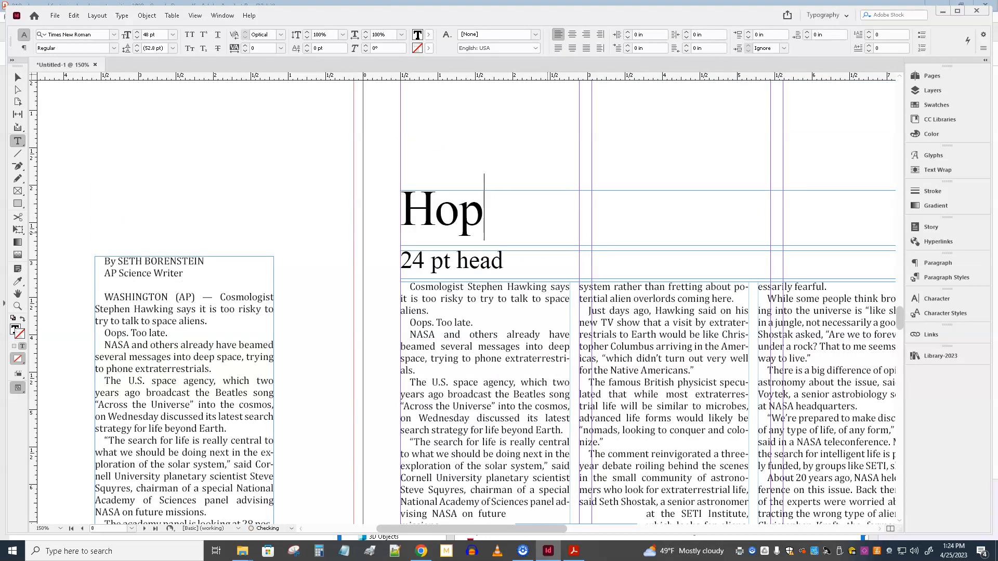
type("ing for E")
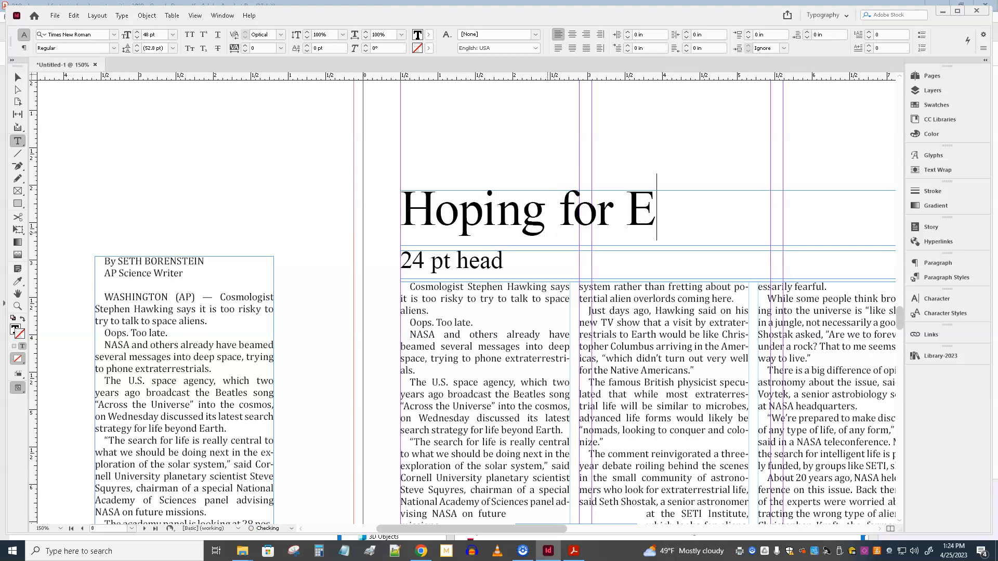
type("T answer?")
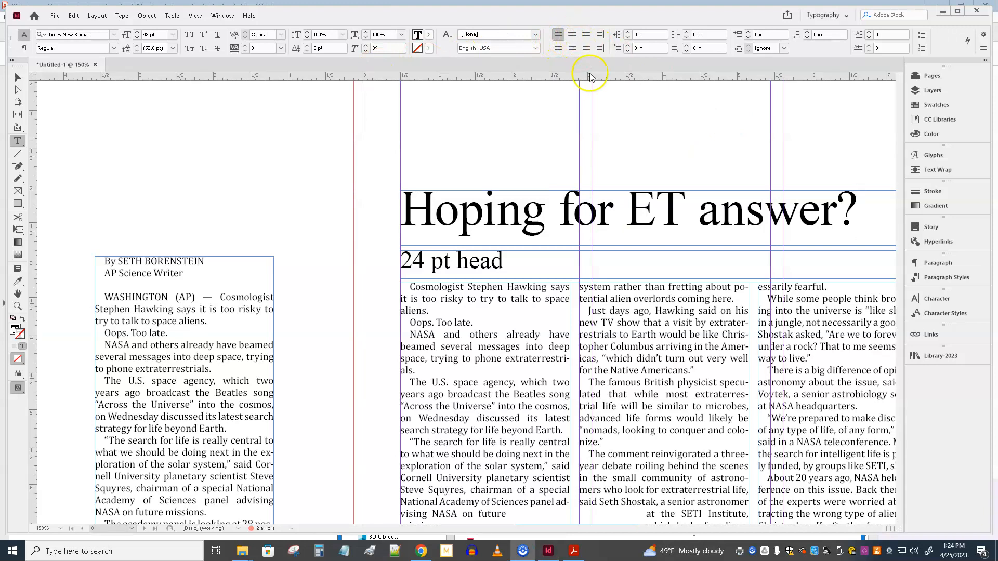
left_click(595, 210)
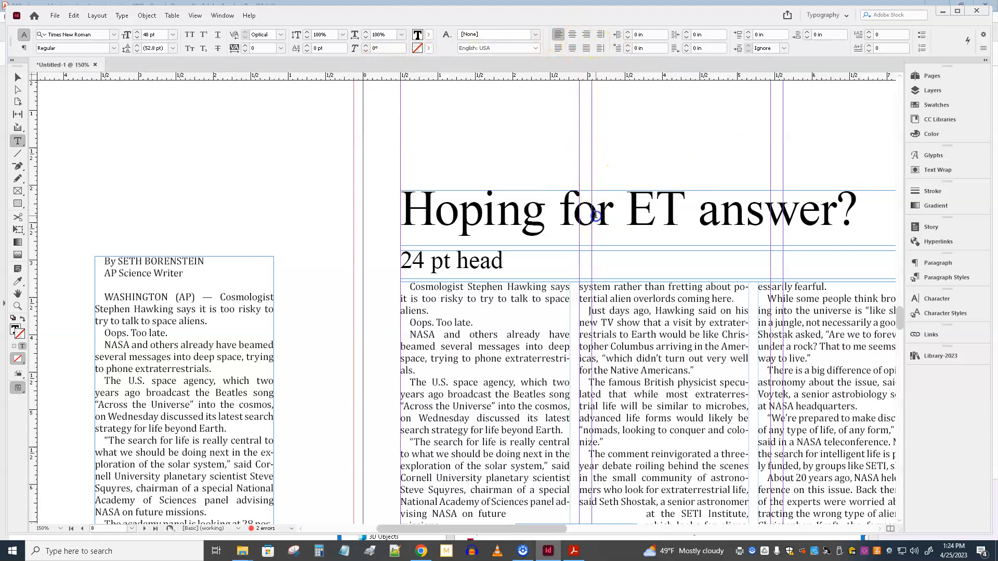
left_click(572, 34)
Step: Replace the 24 pt placeholder subhead with "Hawking, NASA differ on danger of outreach to aliens"
scroll(580, 530, "right", 3)
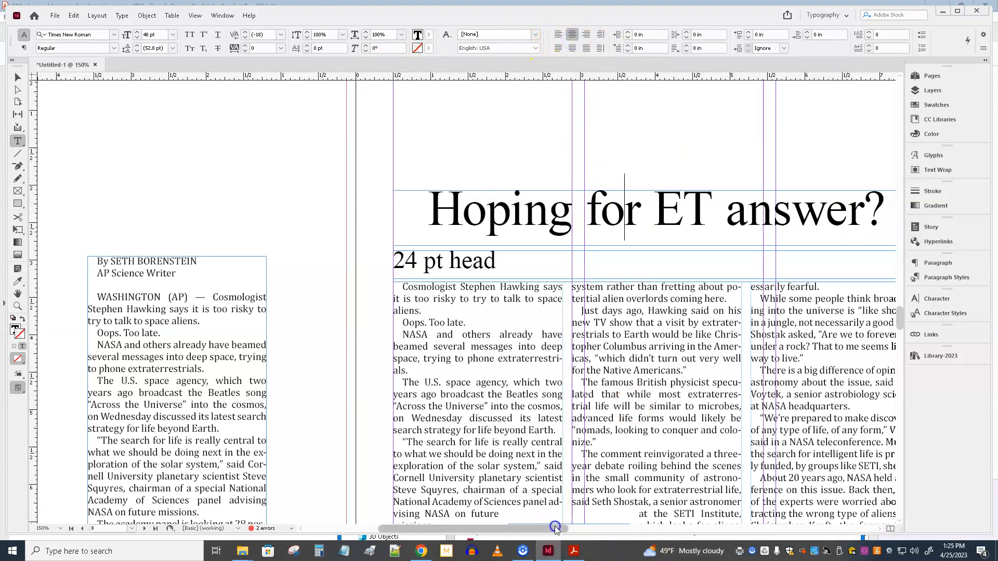
triple_click(369, 263)
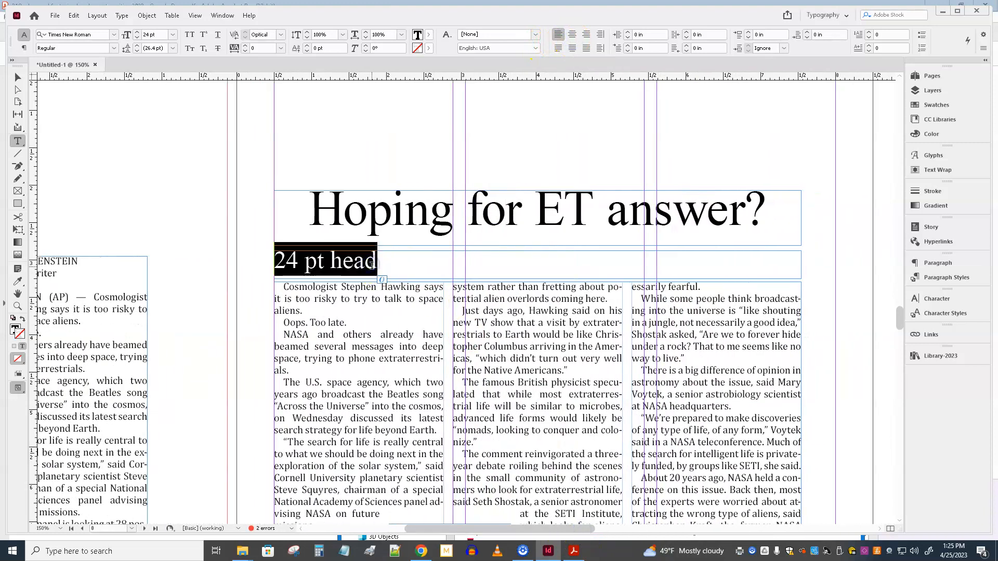
type("Haw")
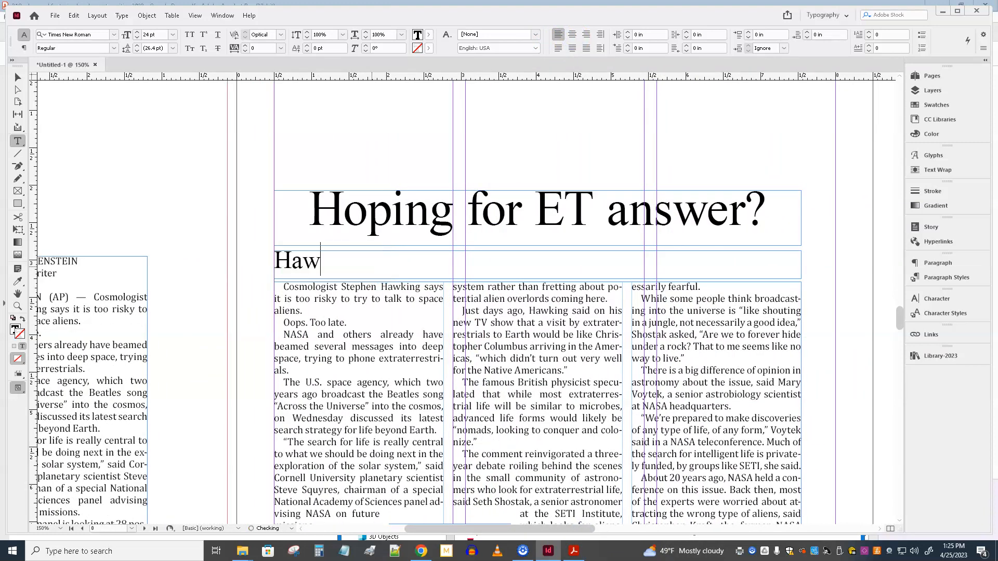
type("king, NASA d")
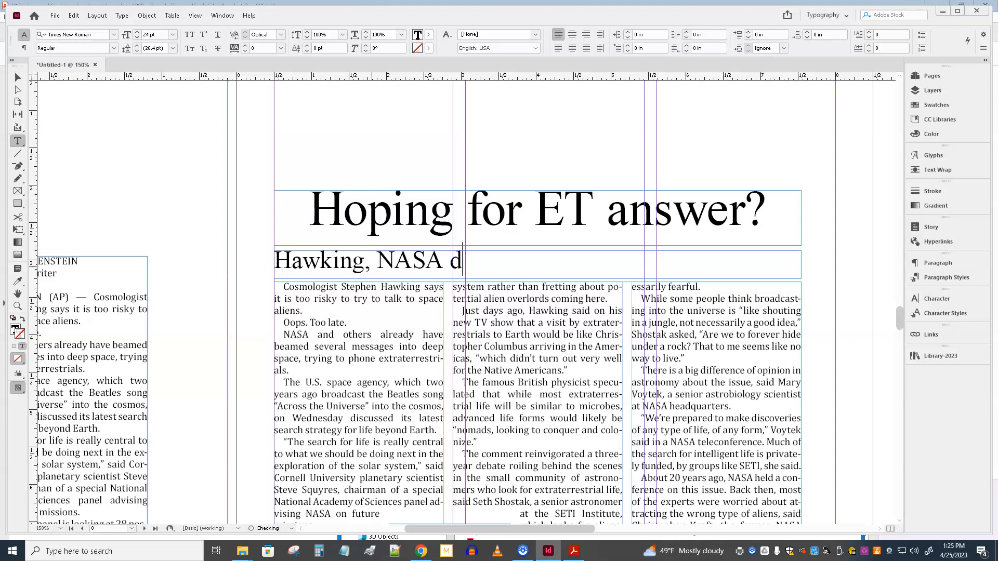
type("iffer on d")
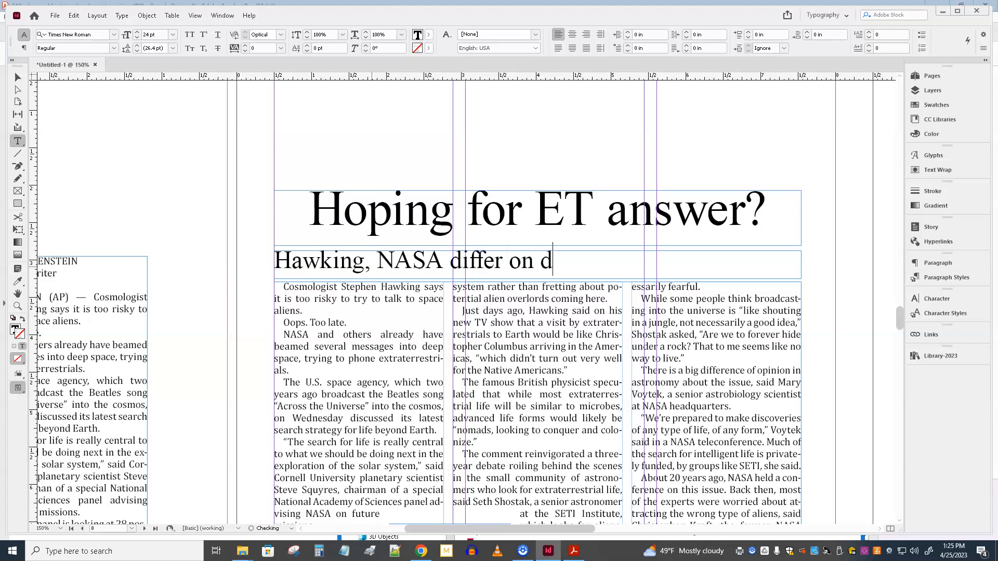
type("anger of outreach to A")
key("BackSpace")
type("alien")
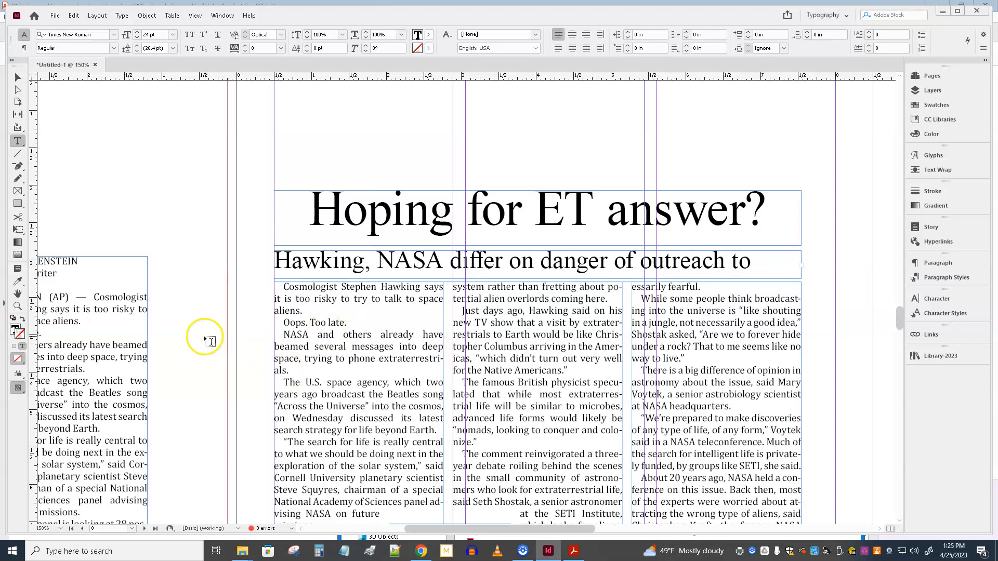
Step: Move the subhead frame to the head of the story's second column and resize it to about 2.25 in wide and 1.53 in tall
left_click(18, 77)
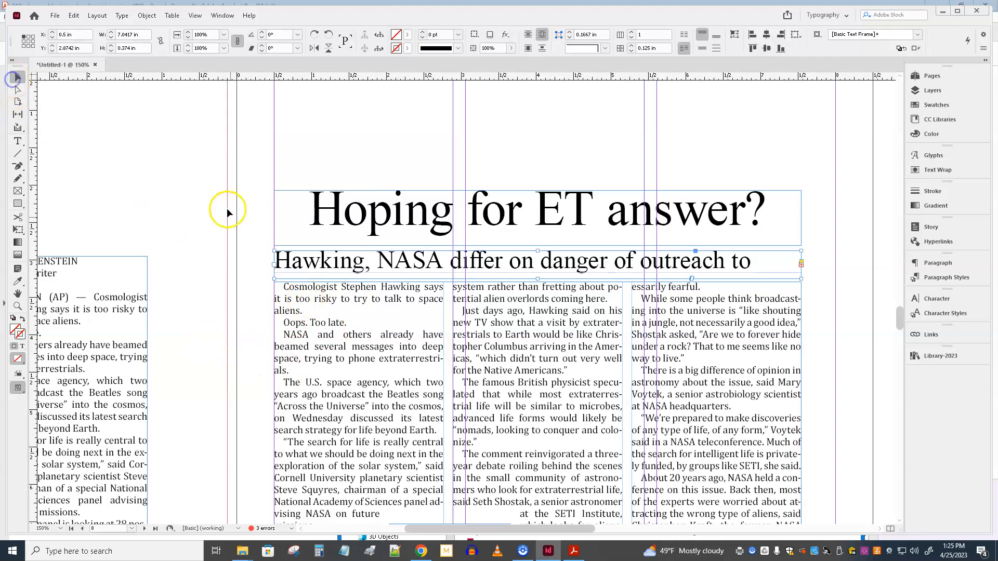
left_click_drag(274, 265, 454, 277)
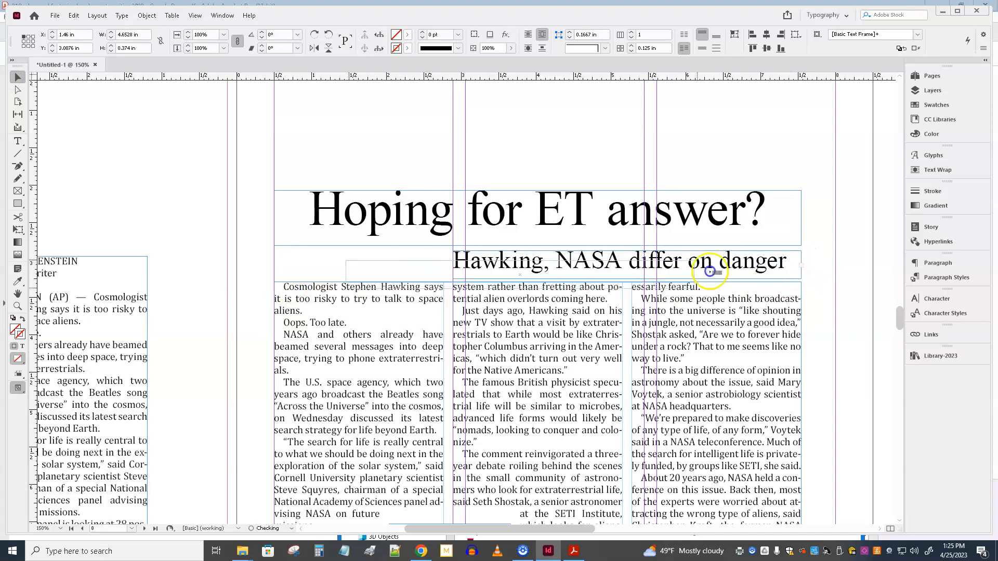
left_click_drag(801, 270, 558, 293)
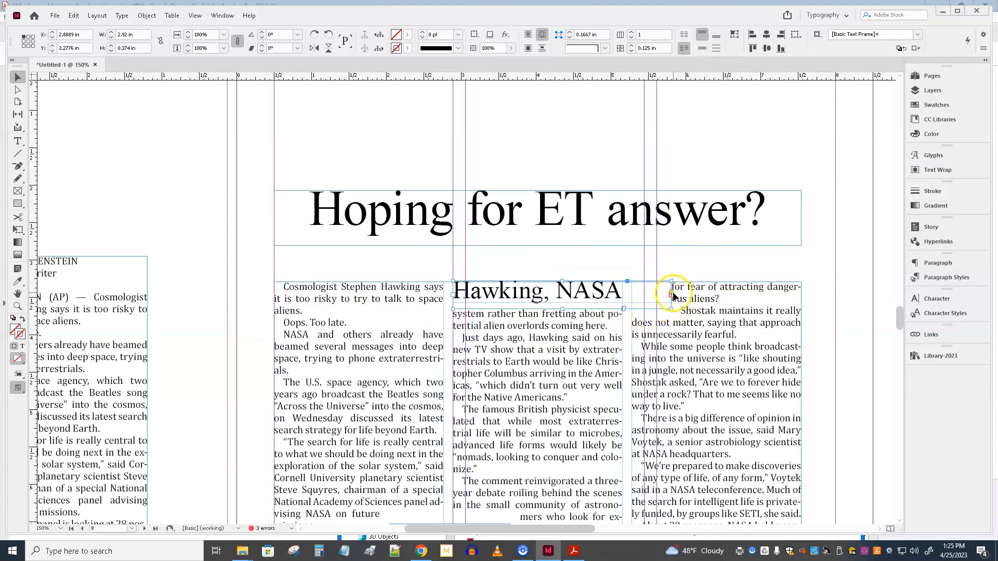
left_click_drag(672, 294, 622, 294)
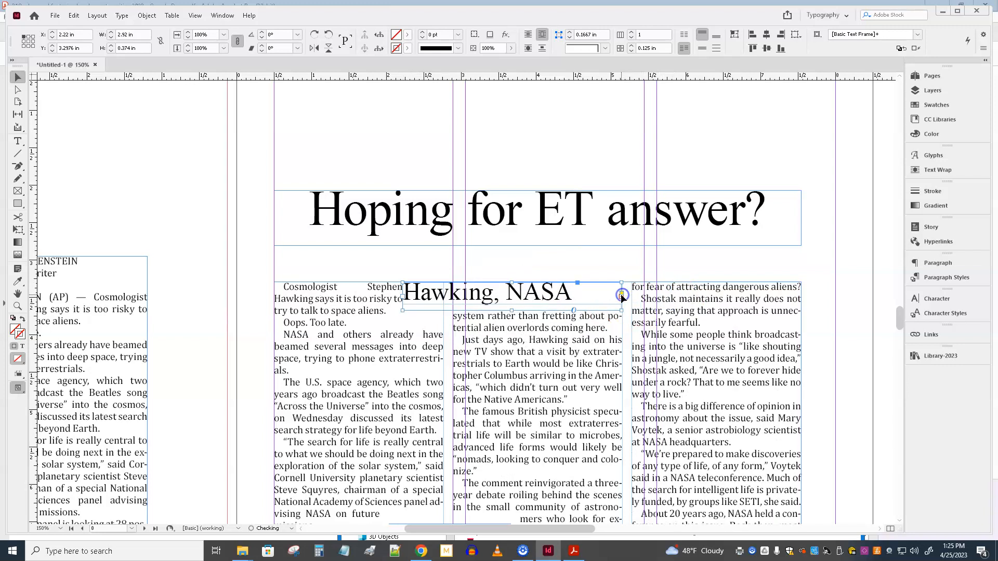
left_click_drag(403, 299, 452, 298)
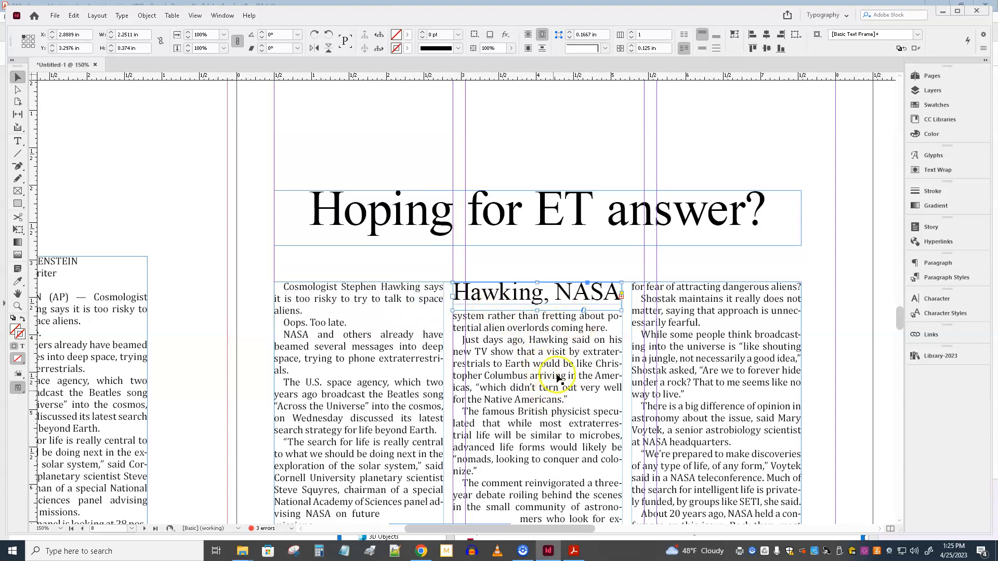
left_click_drag(537, 282, 539, 401)
Step: Center the subhead text and force a line break before "to aliens"
double_click(532, 381)
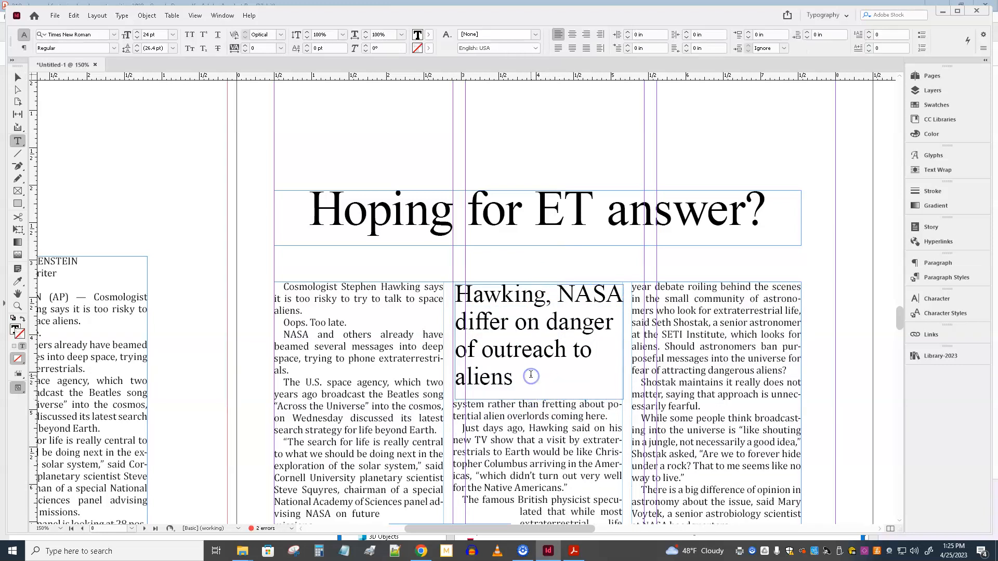
key("ctrl+a")
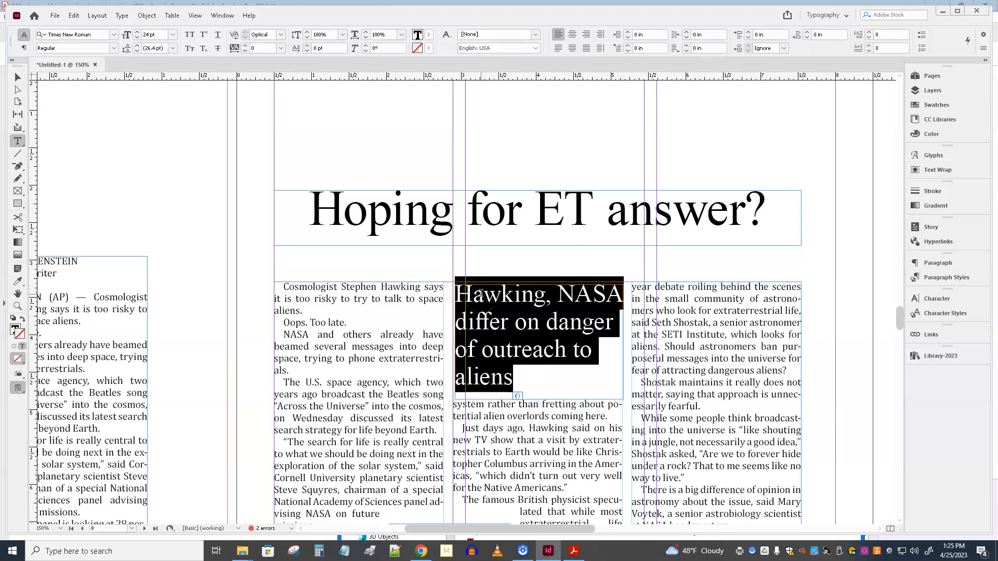
left_click(572, 36)
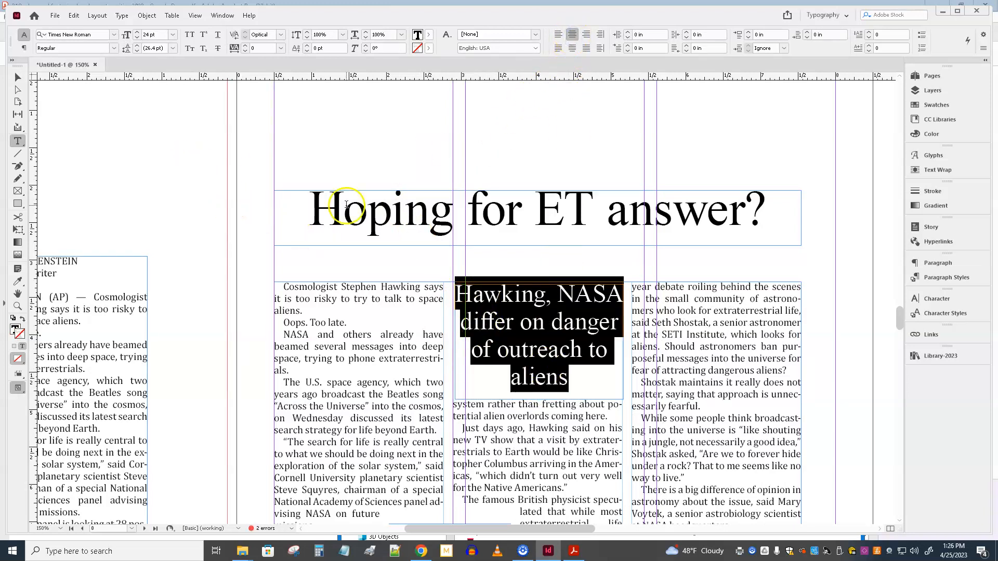
left_click(582, 359)
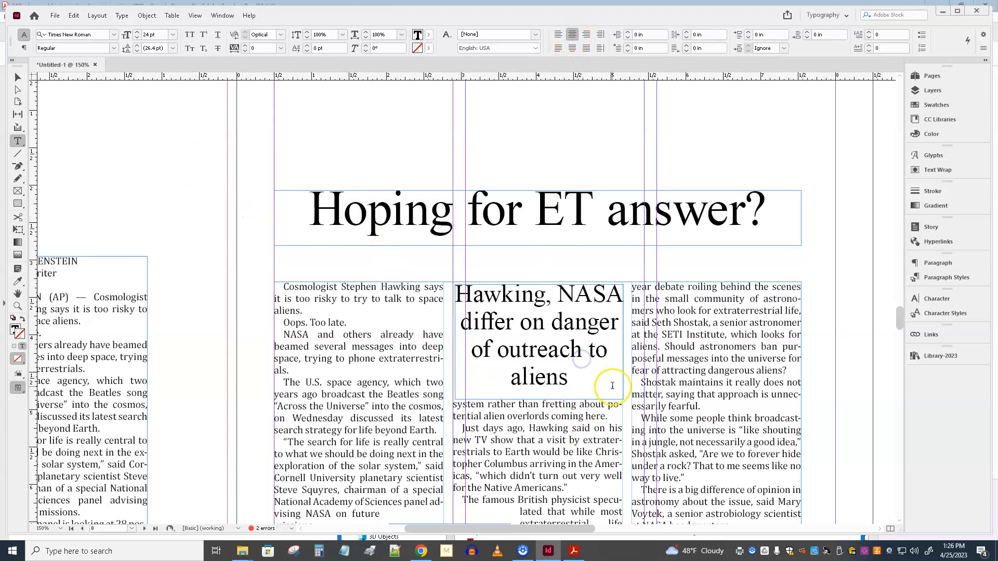
key("shift+Return")
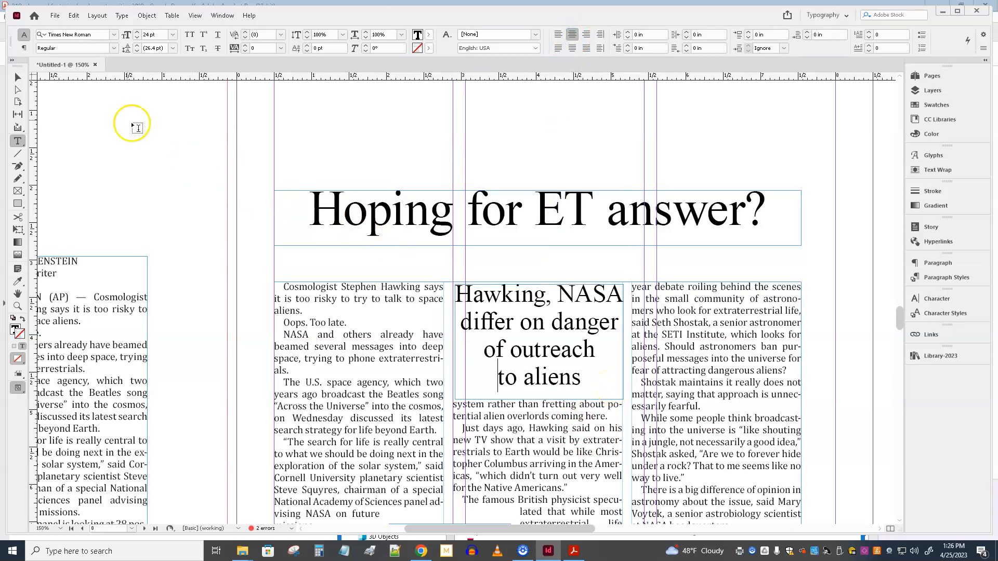
Step: Nudge the subhead frame into line with the second column, at about X 2.91 in, Y 3.37 in
left_click(18, 80)
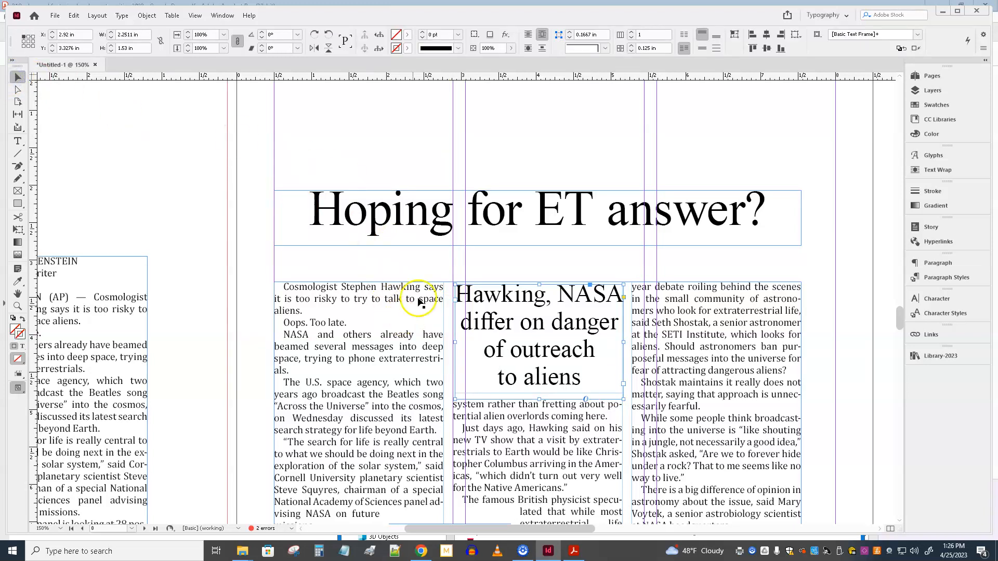
key("Left")
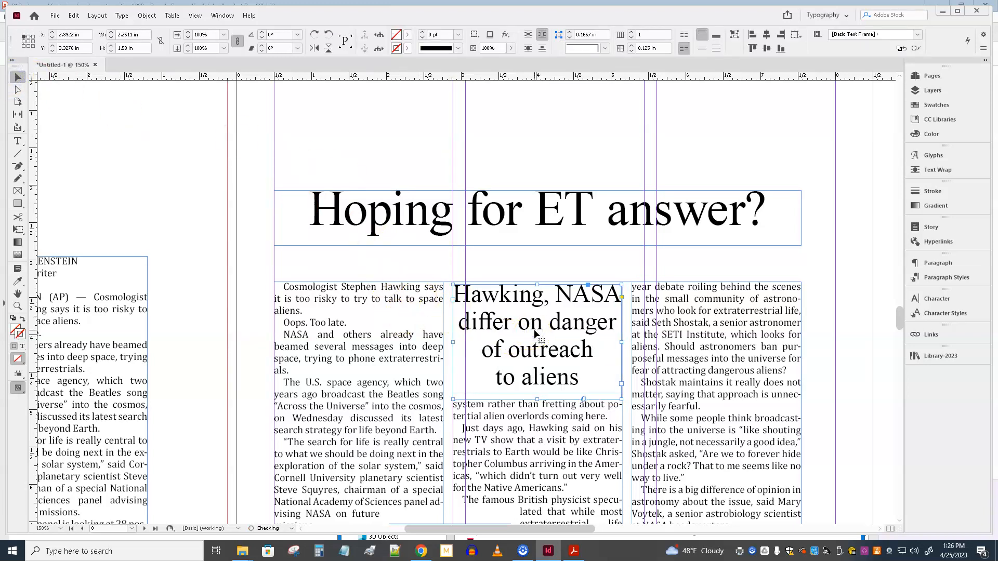
key("Up")
key("Up")
key("Up")
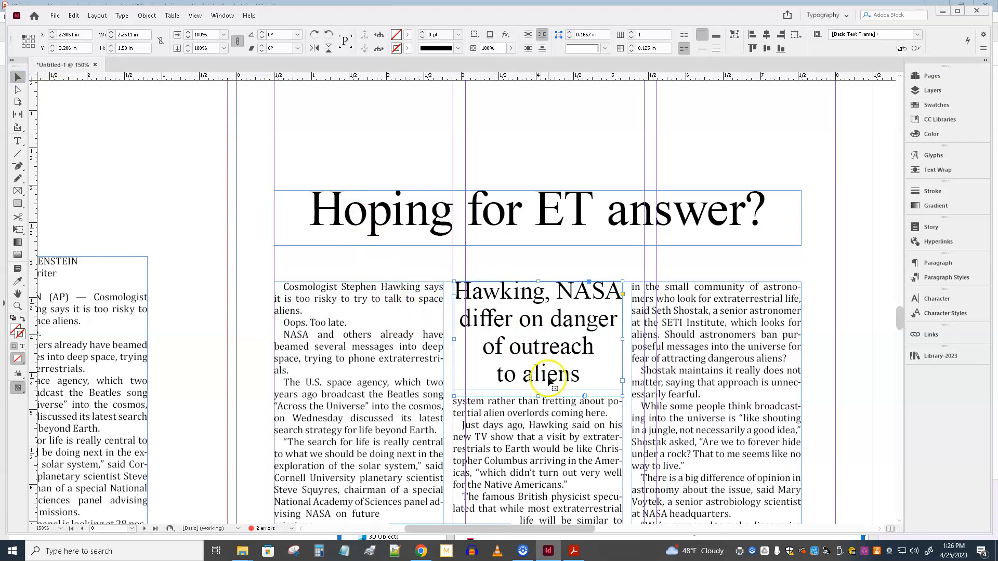
scroll(551, 452, "down", 4)
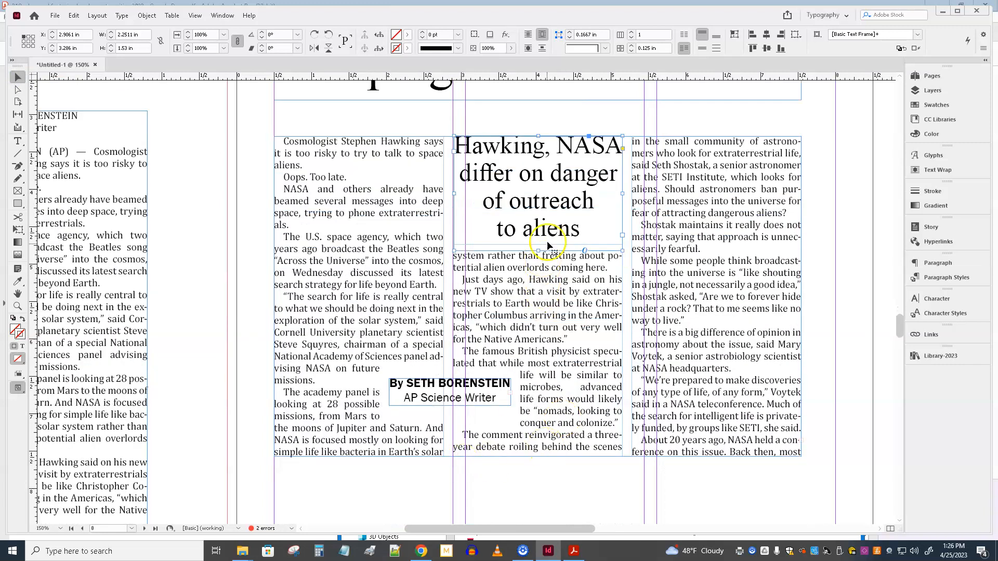
key("Down")
key("Down")
key("Down")
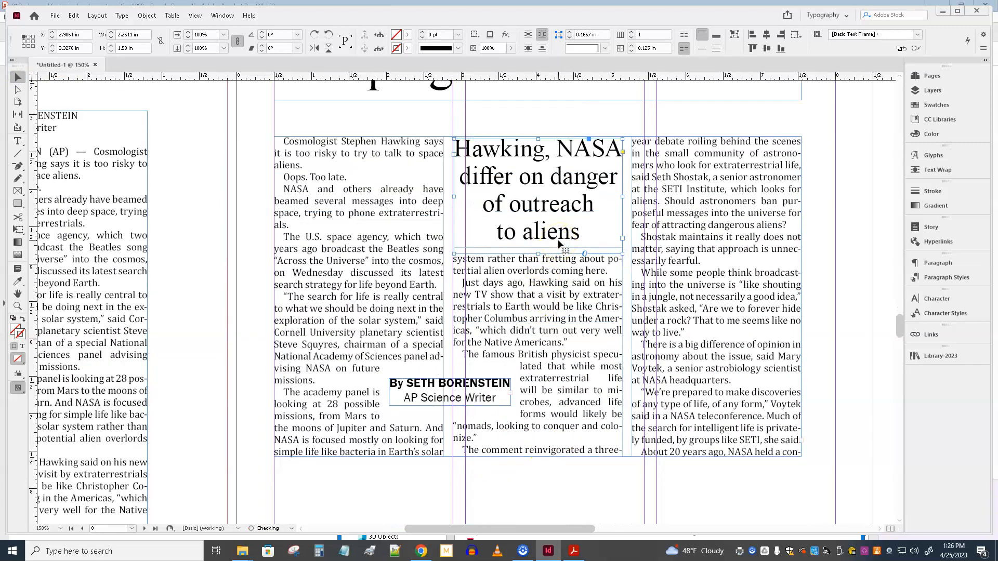
key("Up")
key("Up")
key("Up")
key("Up")
key("Up")
key("Up")
key("Up")
key("Up")
key("Up")
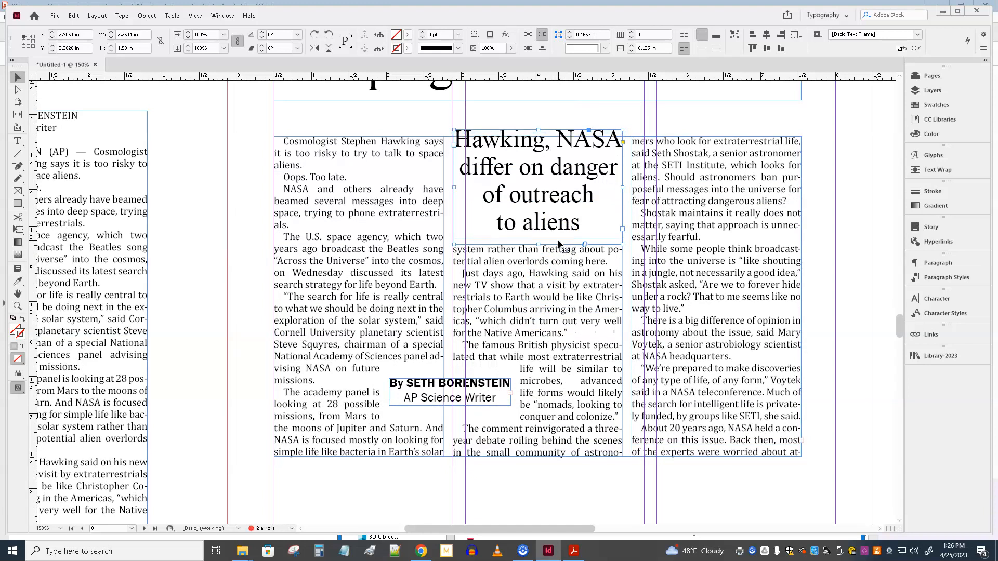
key("Down")
key("Down")
key("Down")
key("Down")
key("Down")
key("Down")
key("Down")
key("Down")
key("Down")
key("Down")
key("Down")
key("Down")
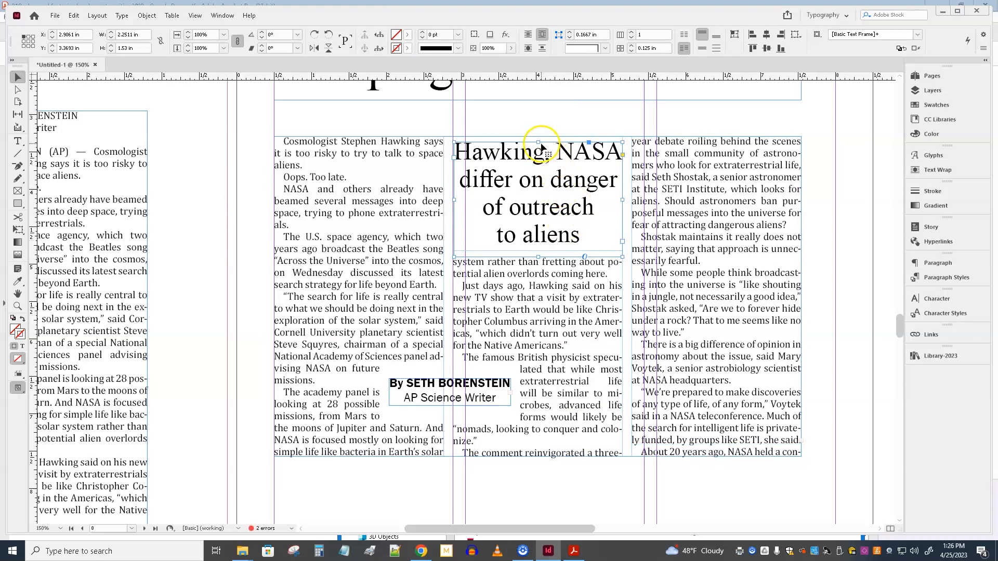
Step: Extend the subhead frame upward to about 1.58 in tall, with its top at about Y 3.32 in, and preview the page without guides
left_click_drag(541, 142, 540, 136)
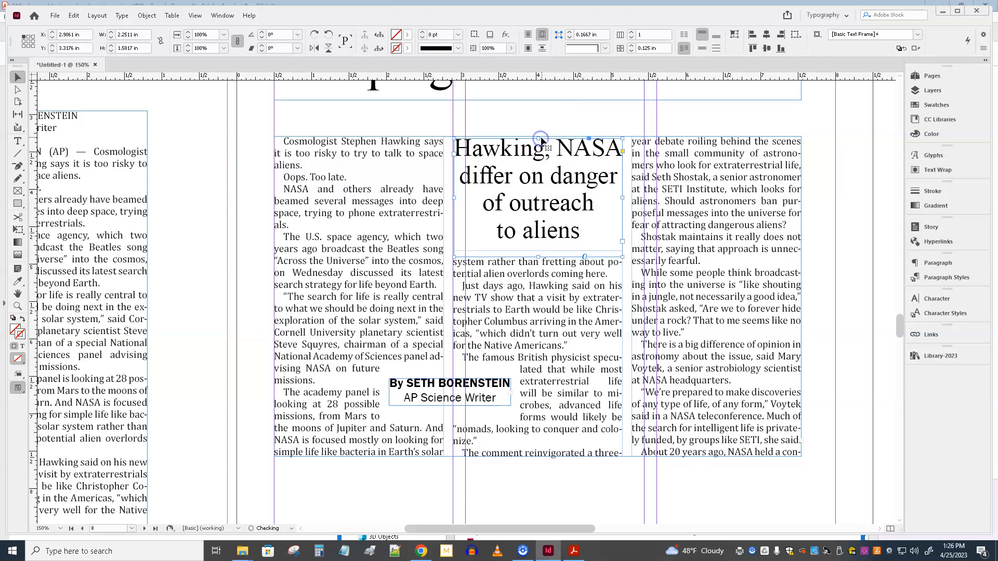
left_click(260, 152)
key("w")
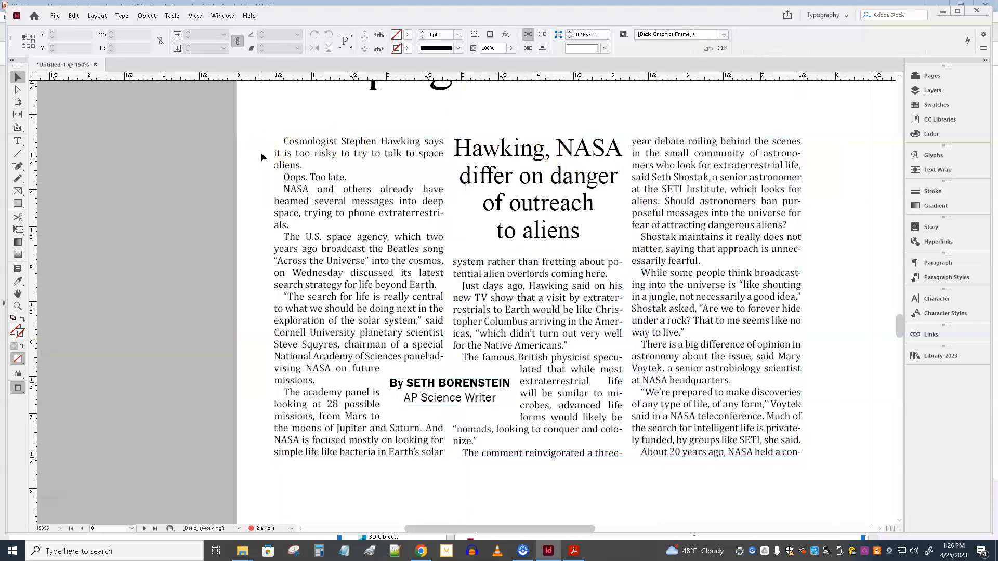
Step: Show the guides again and move the headline frame down to just above the story, at about Y 2.52 in
key("w")
scroll(264, 155, "up", 4)
left_click_drag(461, 223, 461, 256)
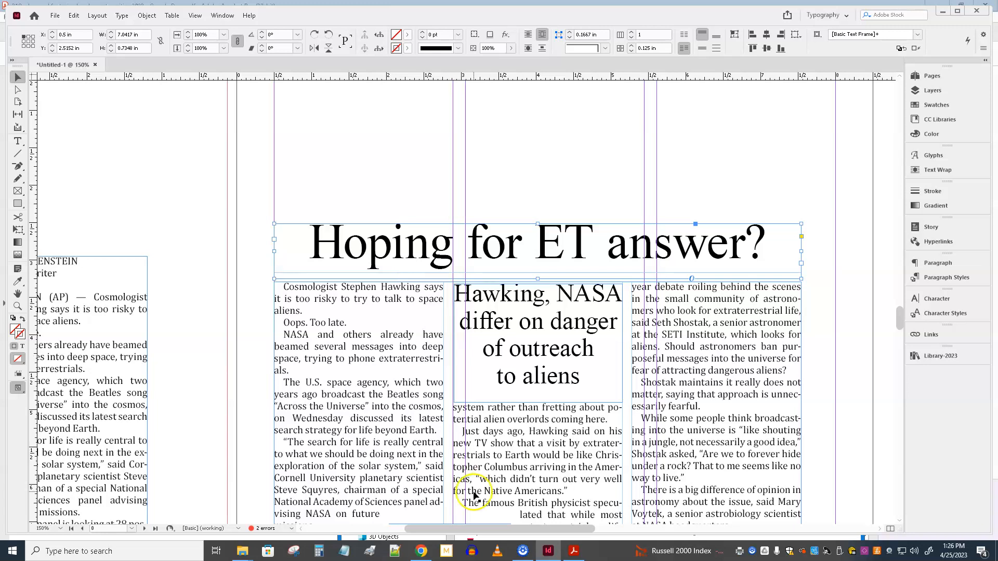
Step: Add a blank line after the story's first paragraph and set that paragraph to 12 pt with auto leading
double_click(316, 312)
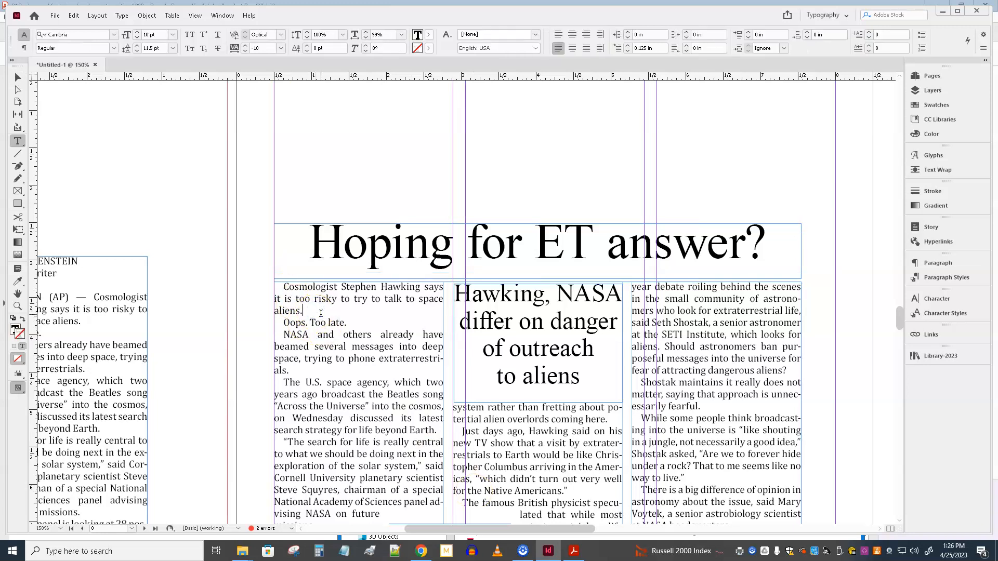
key("Return")
triple_click(348, 292)
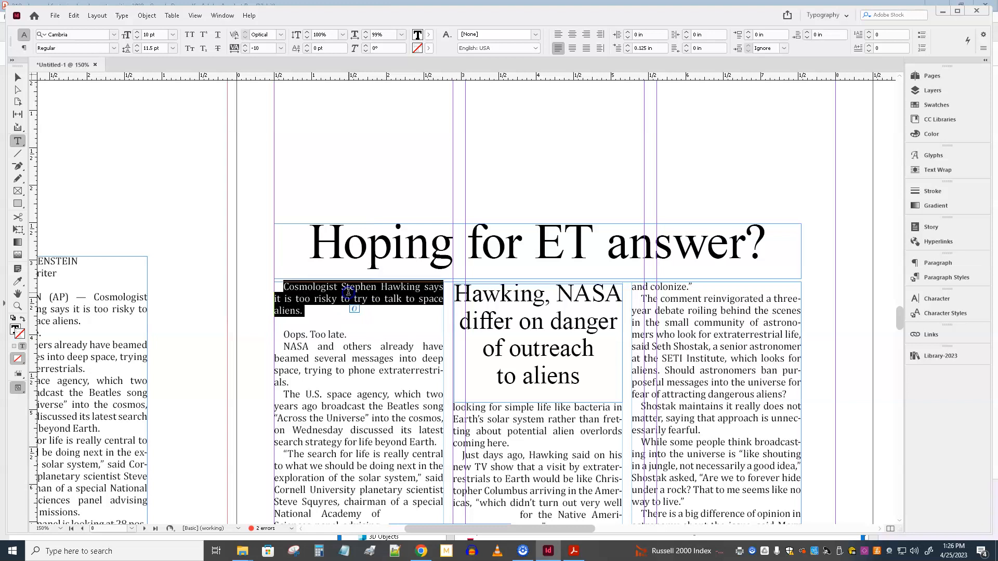
left_click(172, 47)
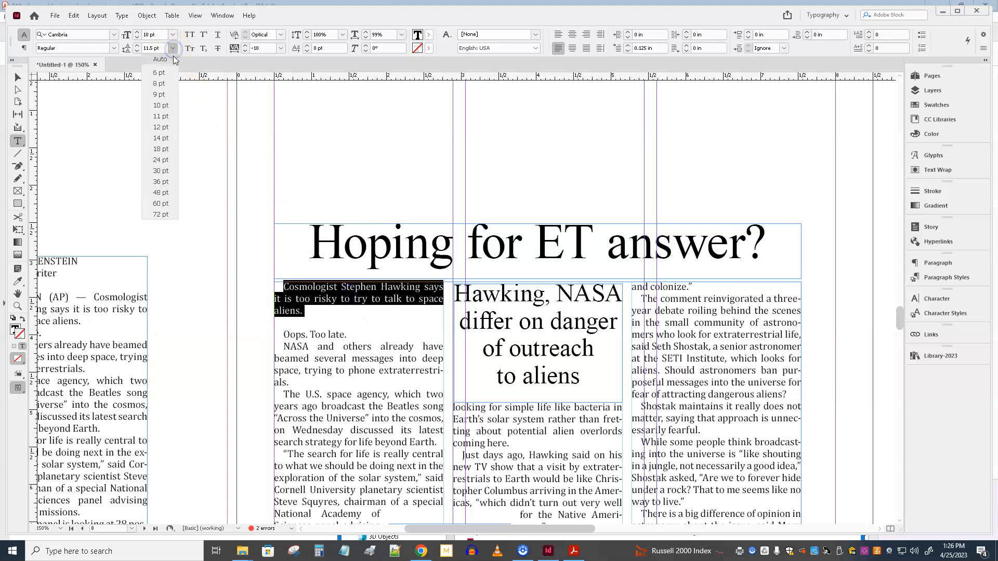
left_click(174, 60)
left_click(137, 32)
left_click(137, 33)
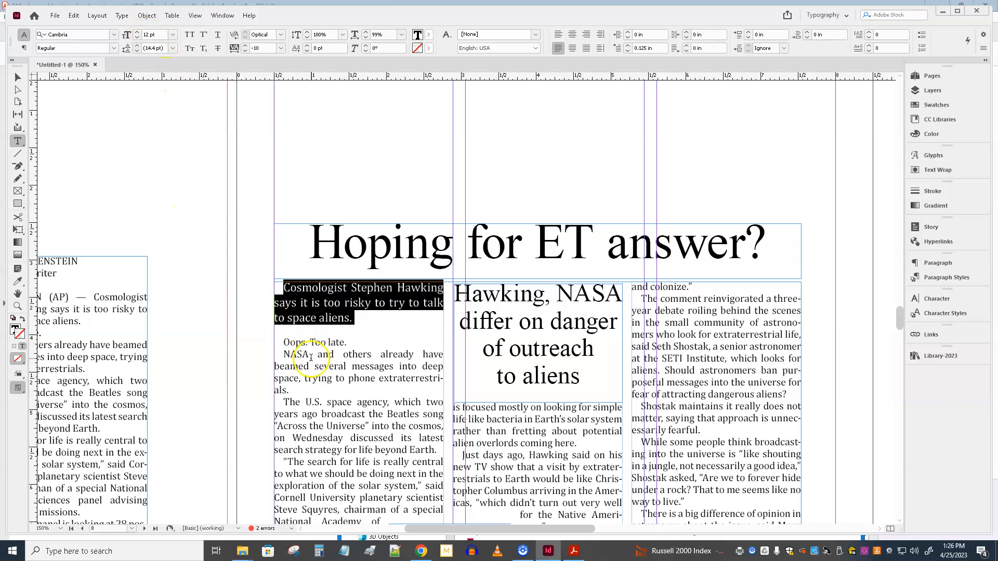
left_click(335, 366)
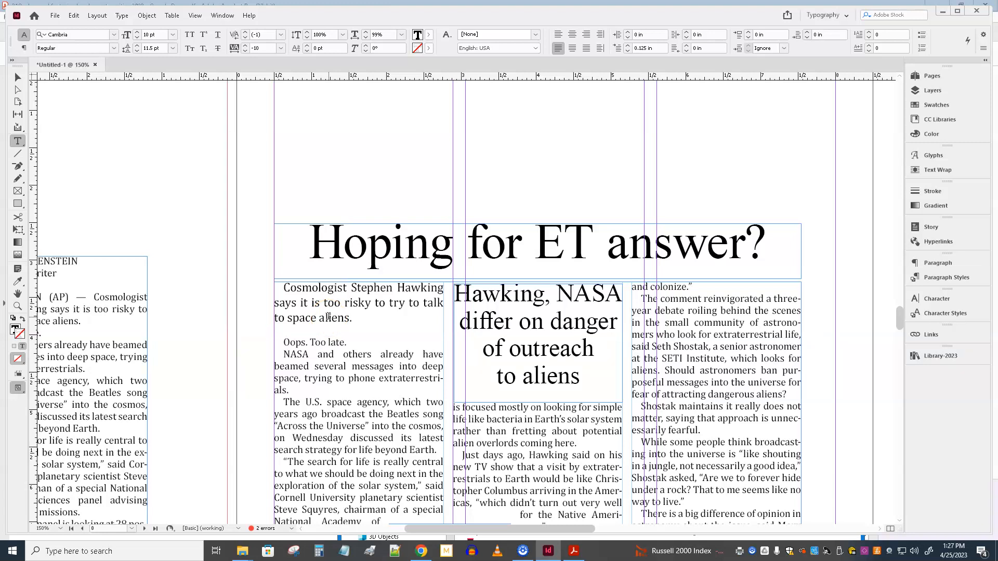
Step: Give the story's lead paragraph a one-character drop cap three lines deep, aligned to the left edge
left_click(296, 302)
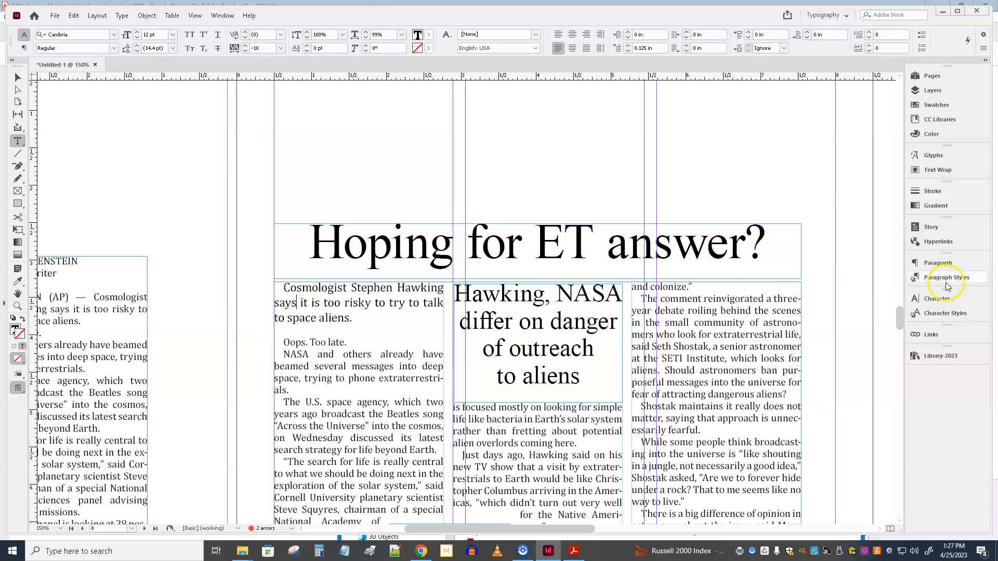
left_click(946, 266)
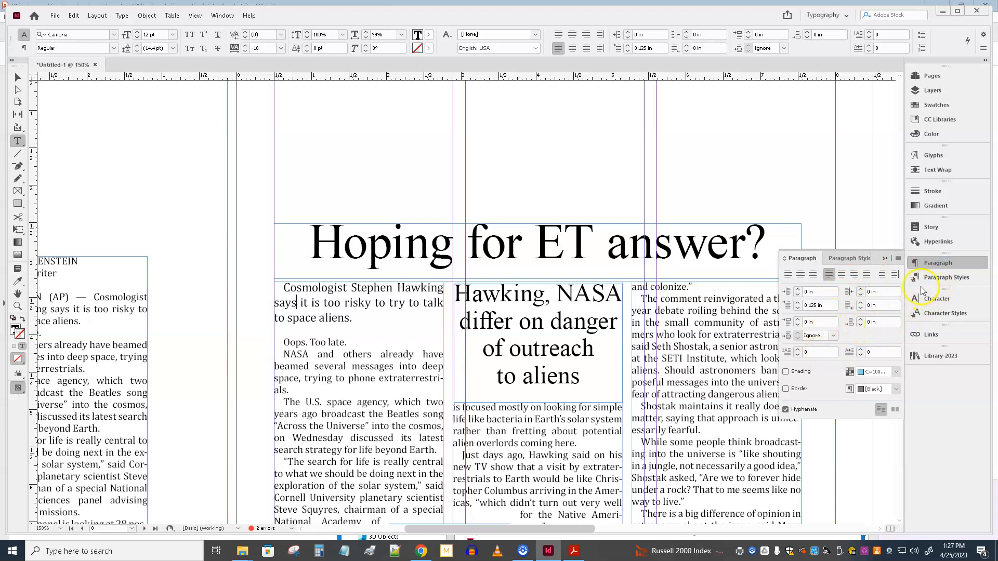
left_click(899, 259)
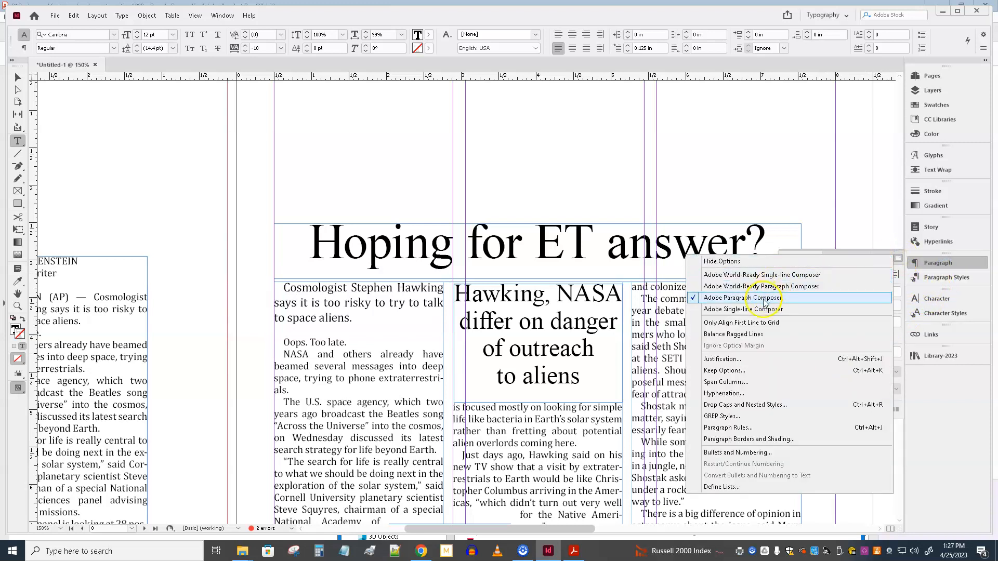
left_click(765, 405)
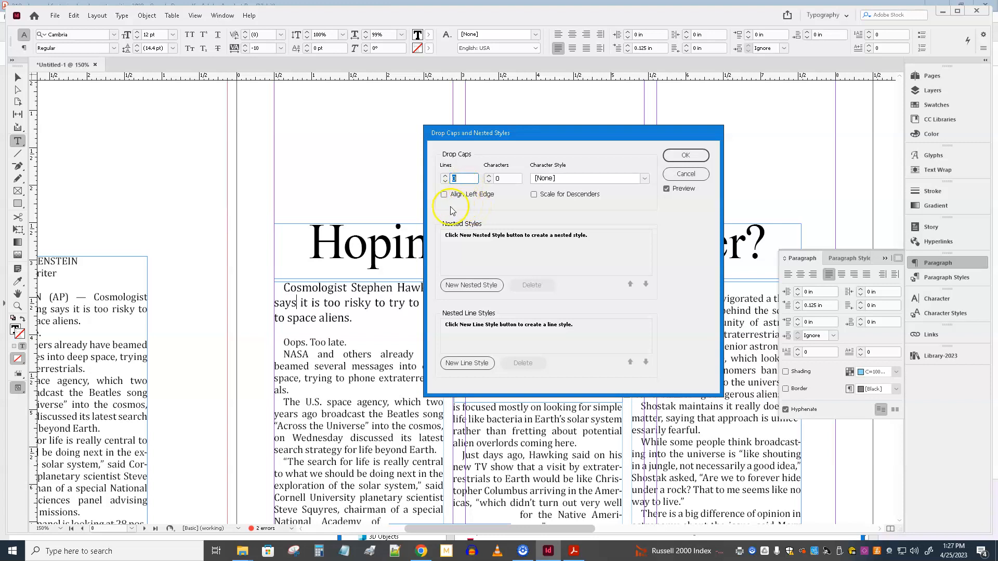
left_click(446, 176)
left_click(446, 176)
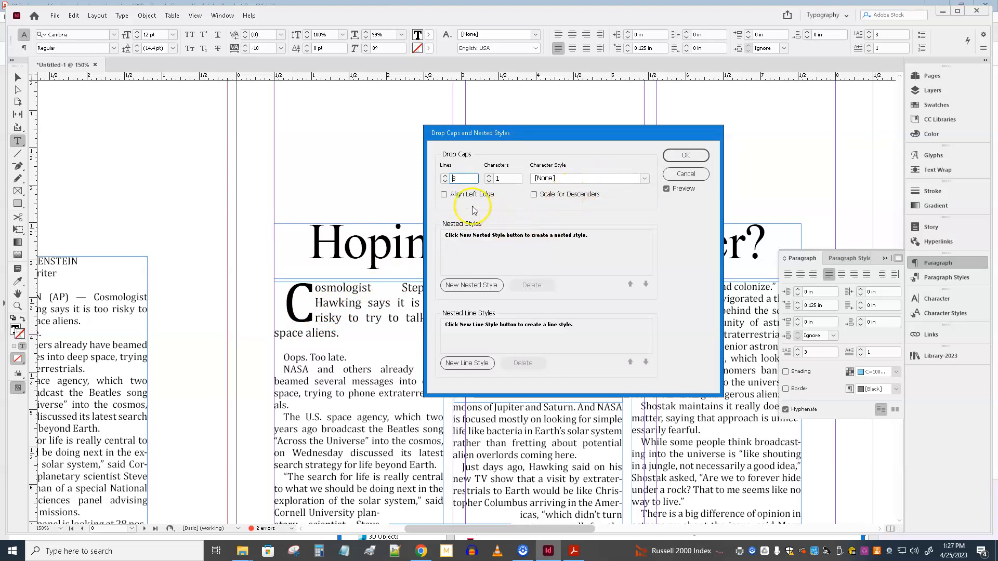
left_click(444, 195)
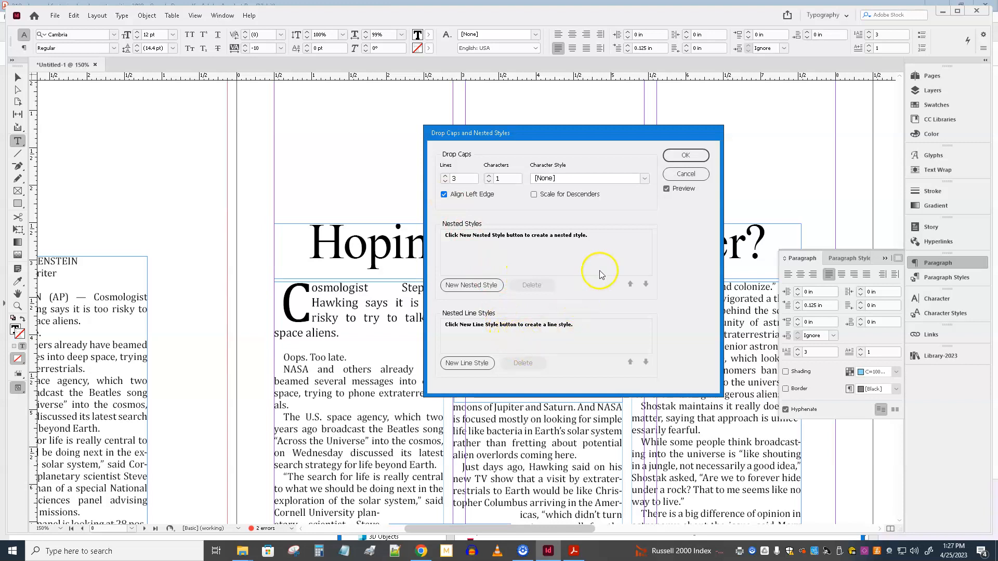
left_click(687, 158)
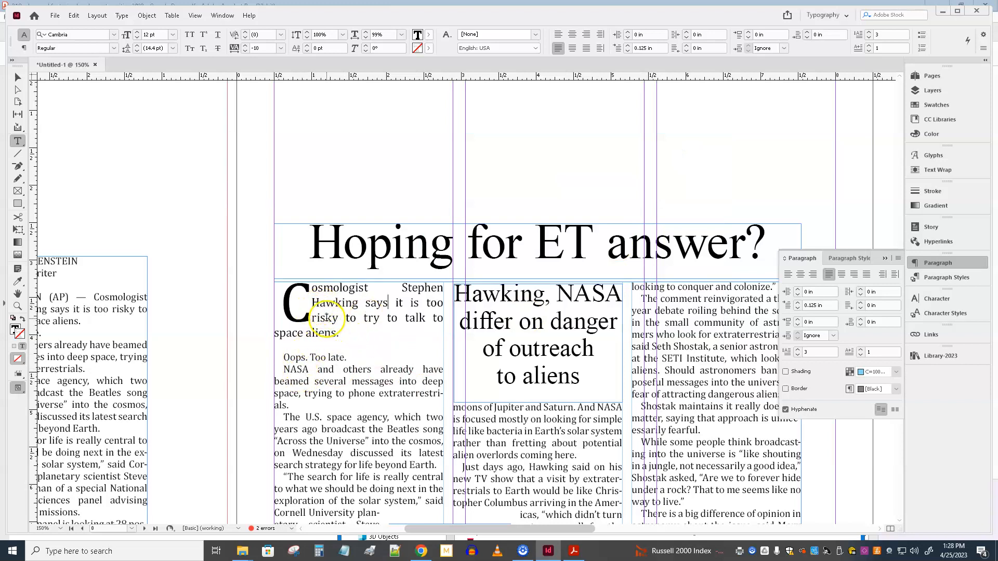
Step: Set the lead paragraph's first-line indent to 0
left_click(661, 49)
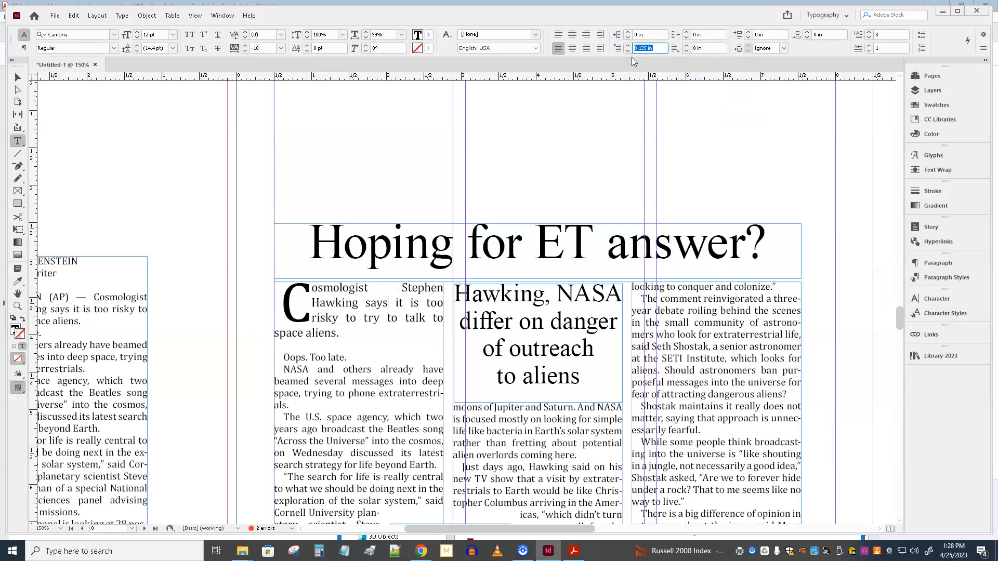
left_click(941, 264)
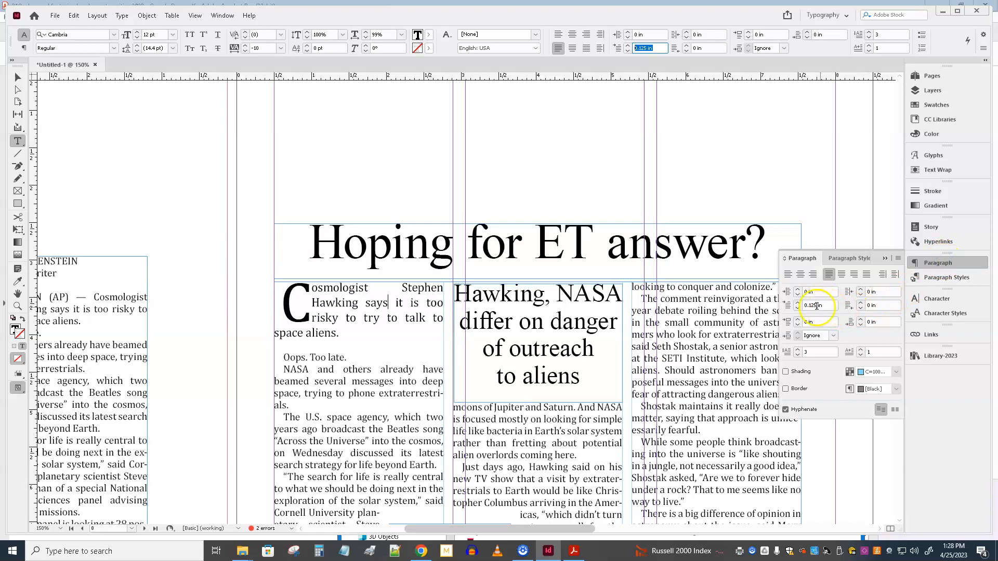
left_click(785, 309)
type("0")
key("Return")
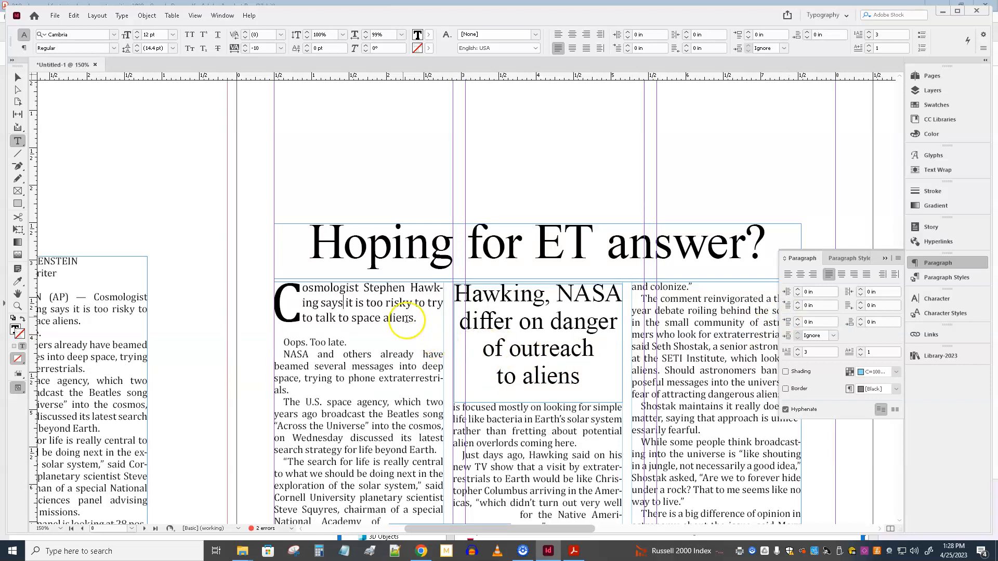
Step: Set the drop cap letter C in Times New Roman and left-align the lead paragraph
left_click(311, 244)
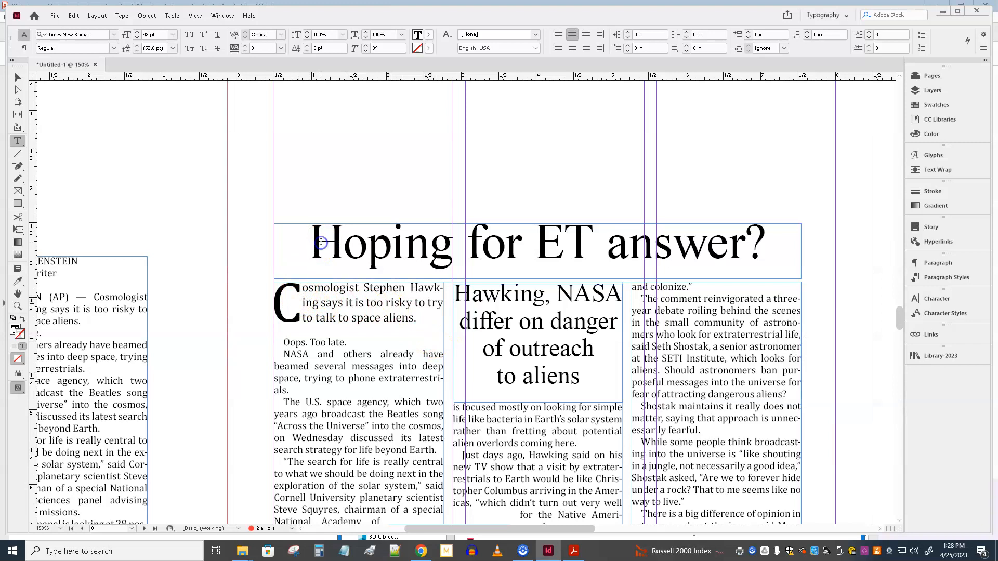
left_click_drag(295, 304, 275, 306)
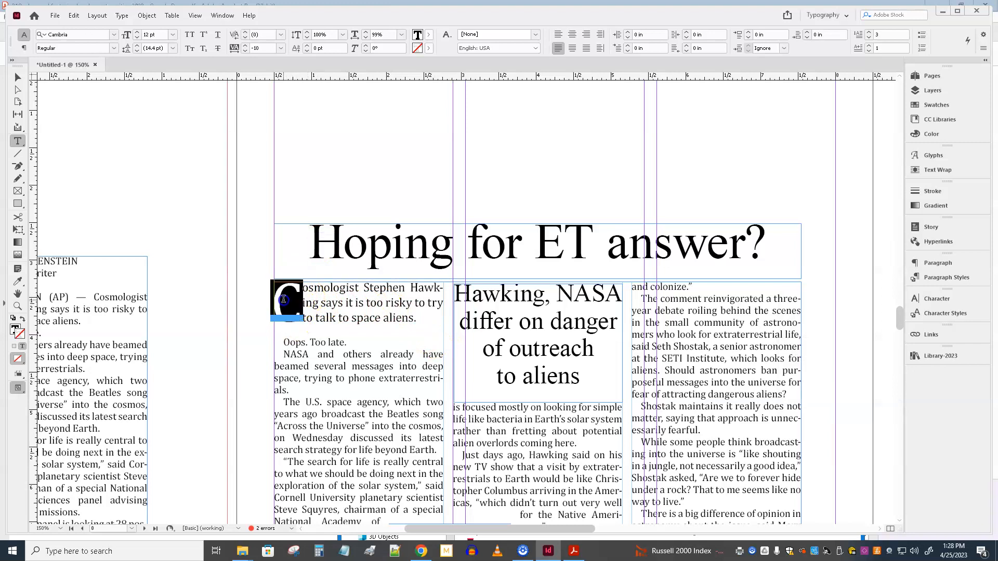
left_click(114, 35)
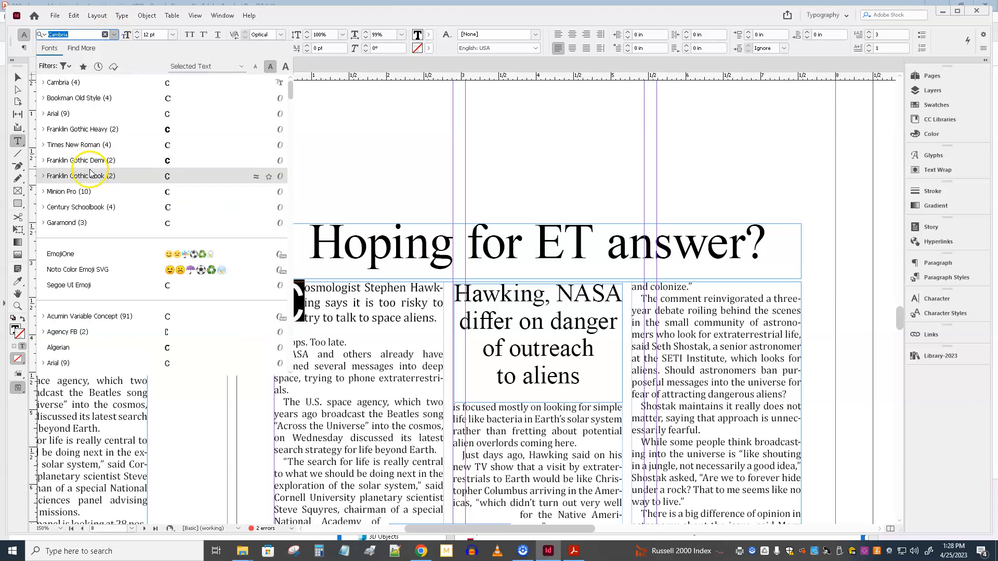
left_click(83, 145)
left_click(255, 311)
left_click(319, 318)
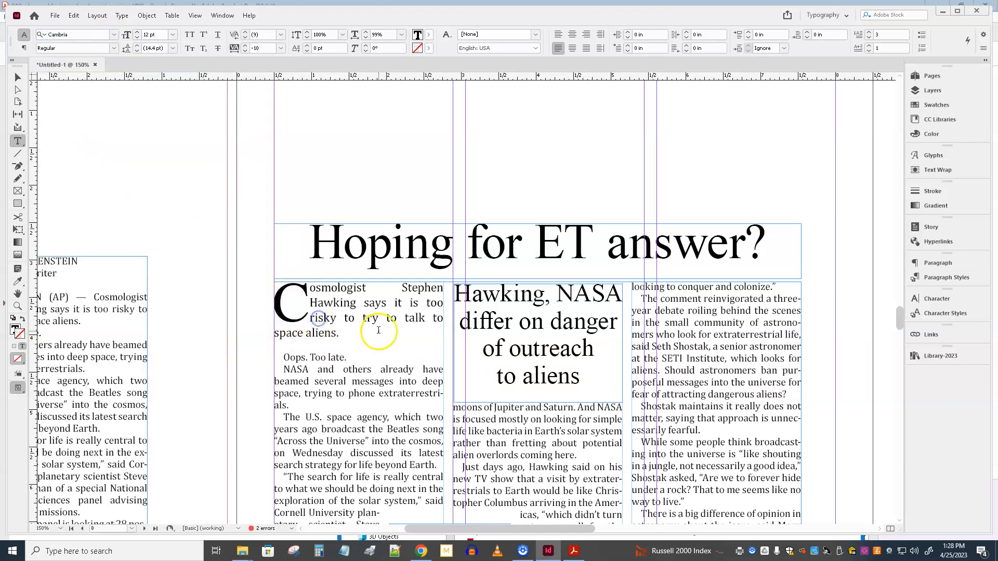
left_click(381, 302)
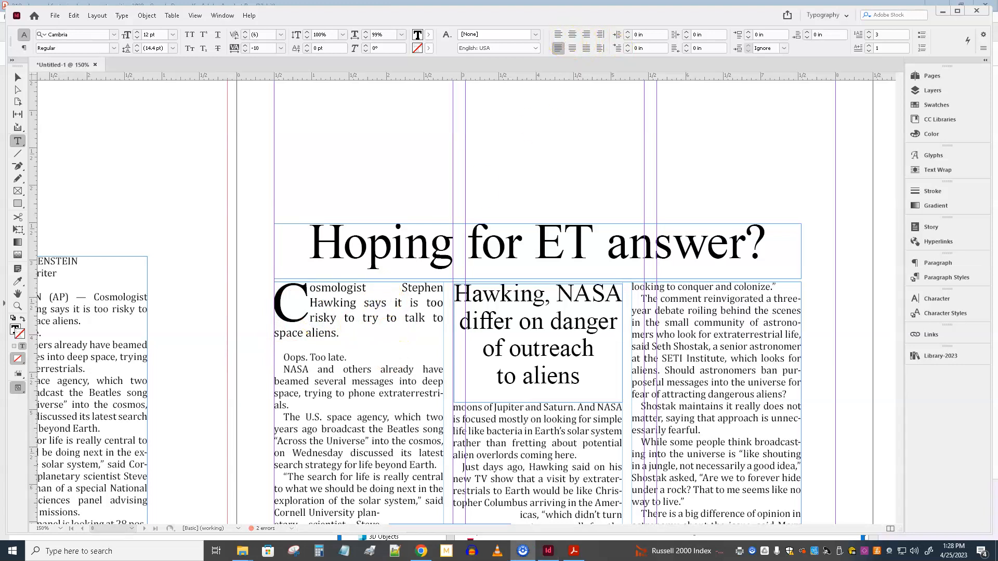
left_click(558, 37)
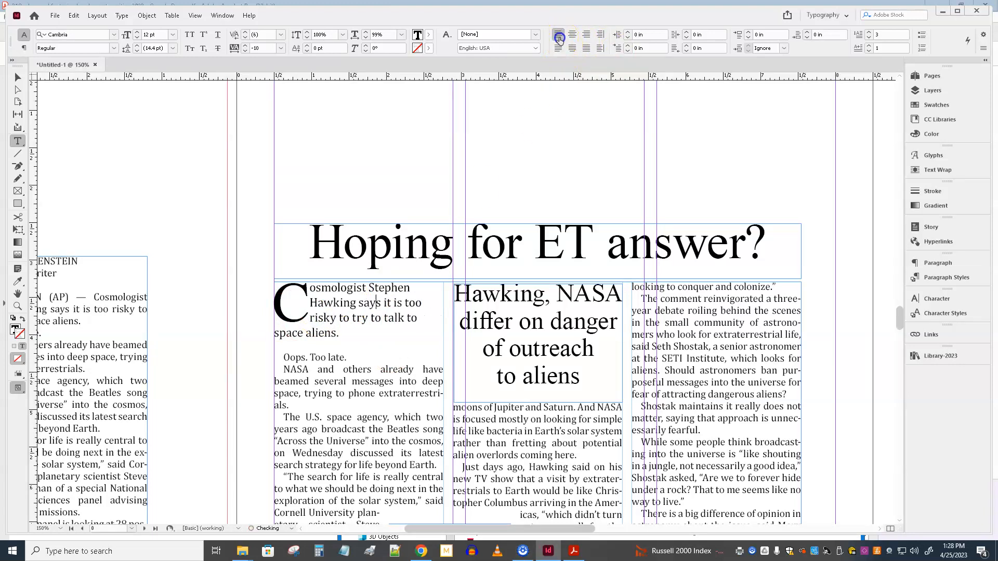
Step: Clear the overset at the end of the byline frame, after "AP Science Writer"
scroll(406, 270, "down", 3)
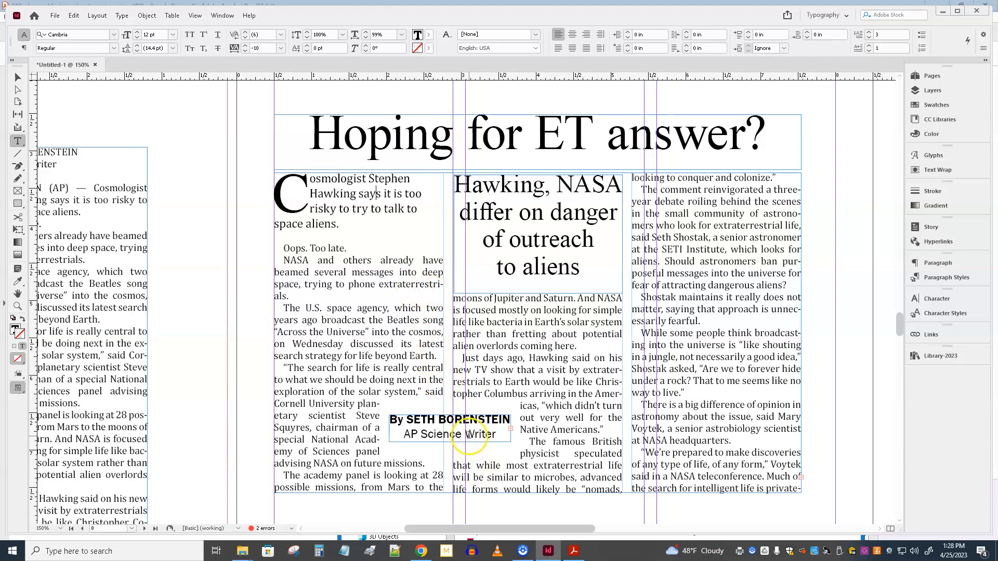
left_click(530, 441)
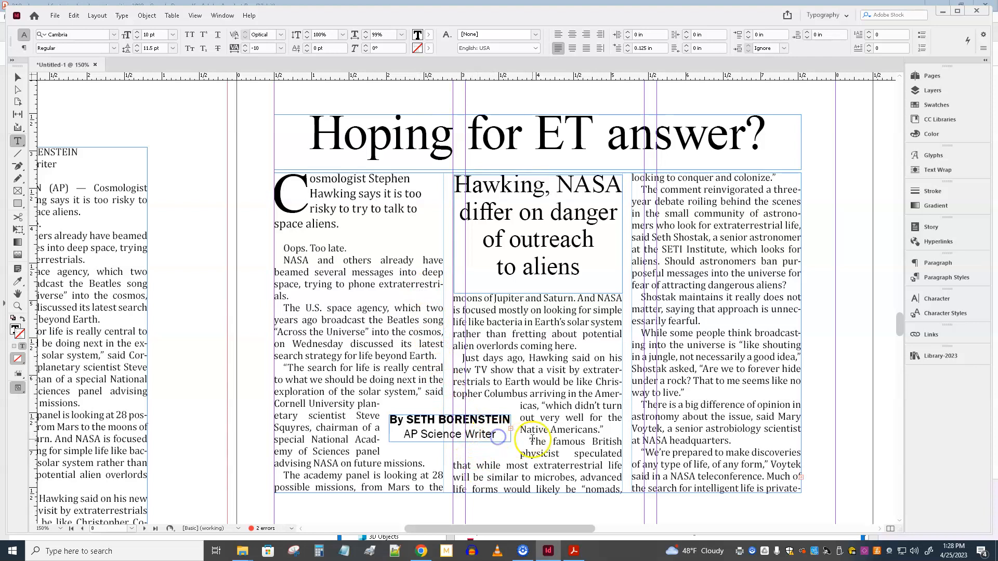
left_click(258, 436)
left_click(502, 436)
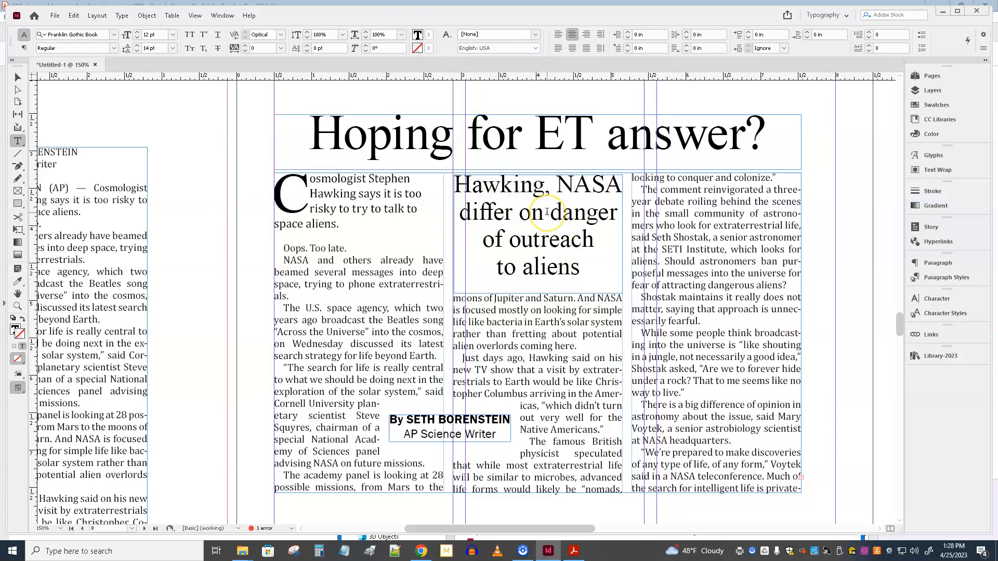
Step: Place the "4c 2hed" item from Library-2023 on page 10, at about X 0.5 in, Y 2.71 in
scroll(541, 208, "down", 3)
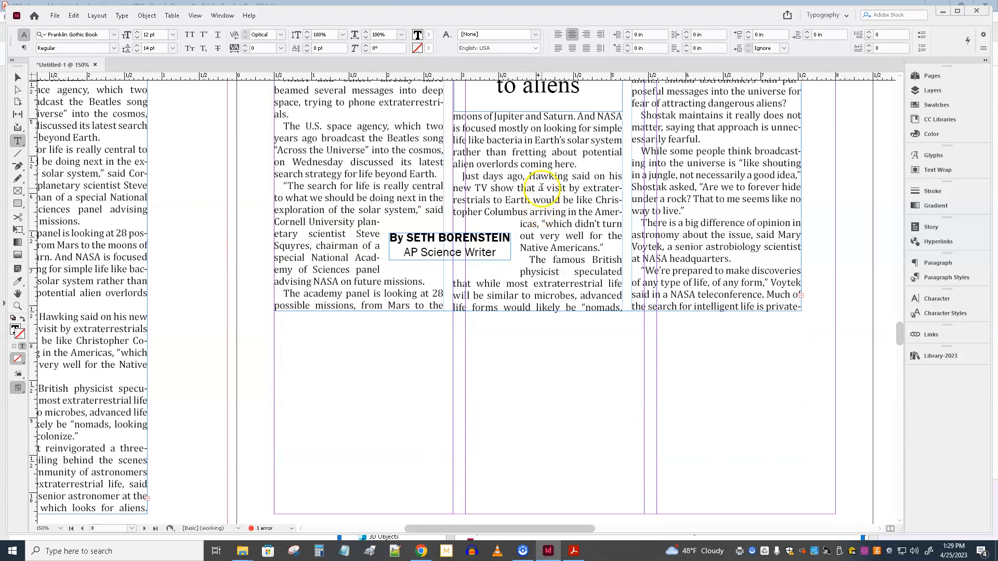
scroll(541, 188, "down", 15)
scroll(542, 187, "down", 2)
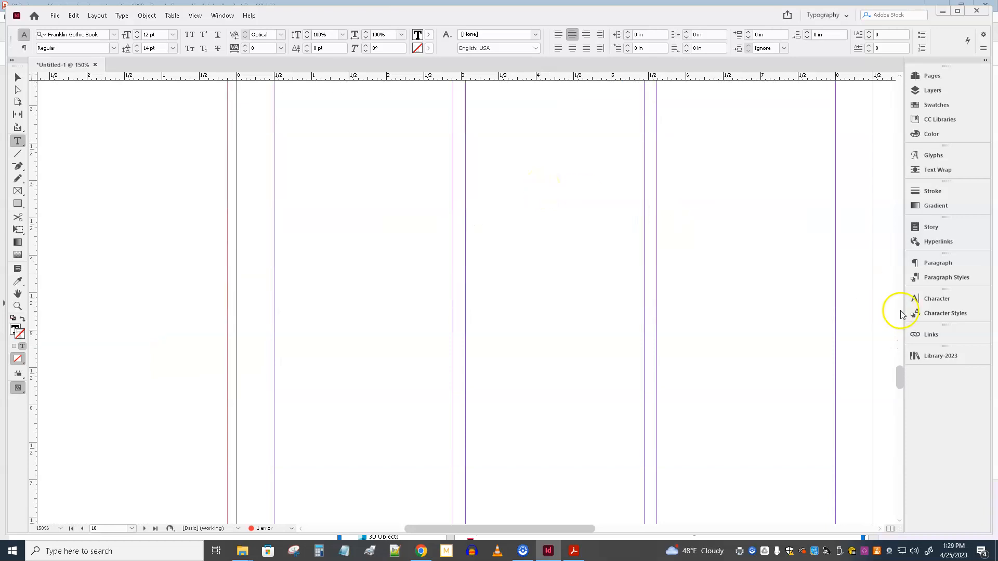
left_click(942, 357)
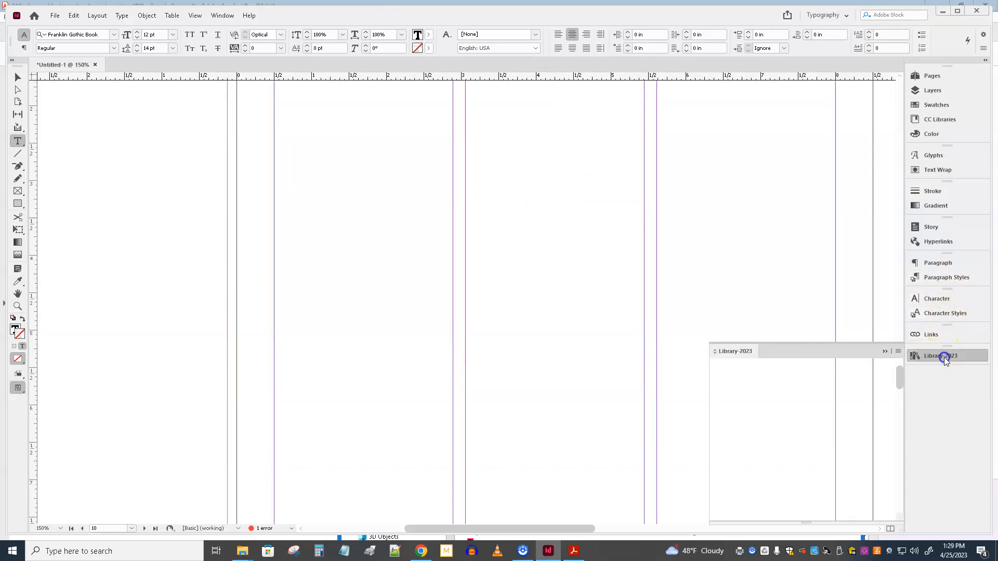
left_click_drag(772, 419, 537, 281)
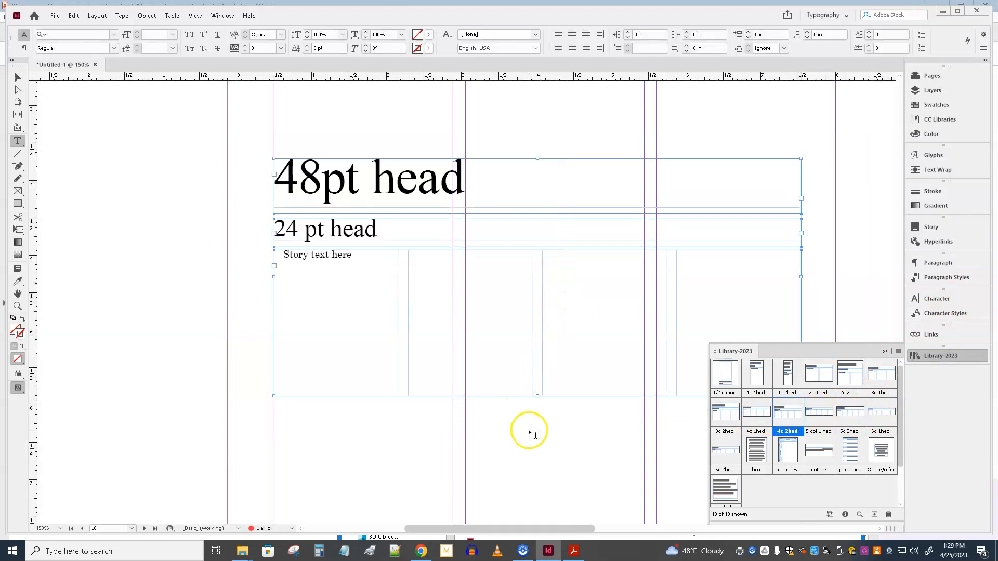
Step: Place fast.docx from the featurize-2019 folder on the pasteboard beside the new story layout, skipping the missing-font replacement
mouse_move(243, 555)
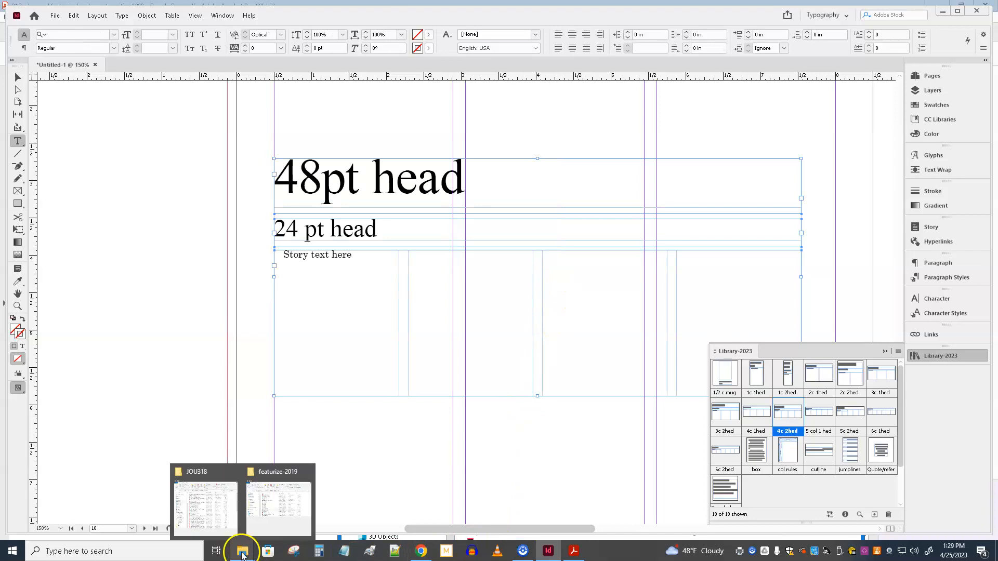
left_click(266, 526)
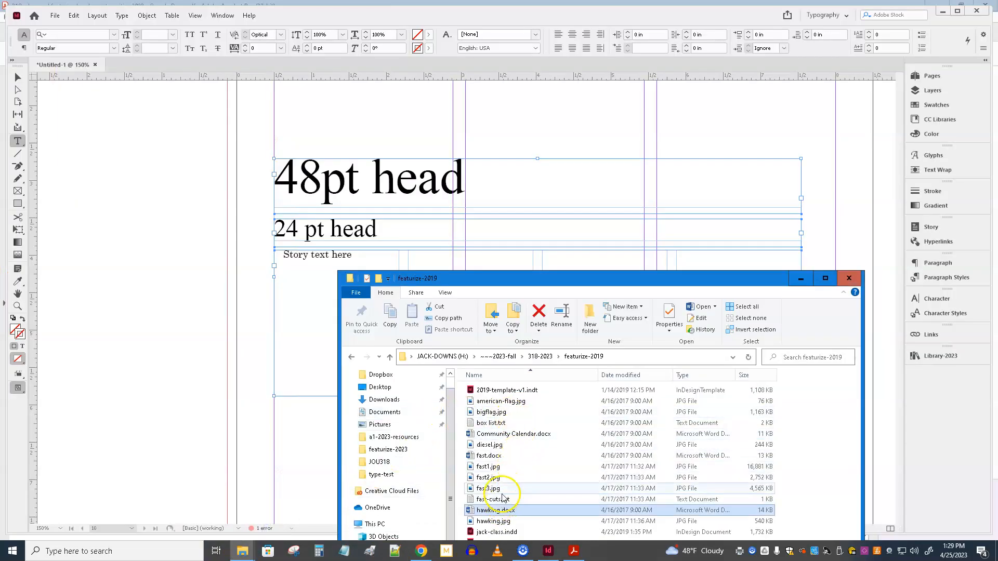
left_click_drag(495, 460, 179, 259)
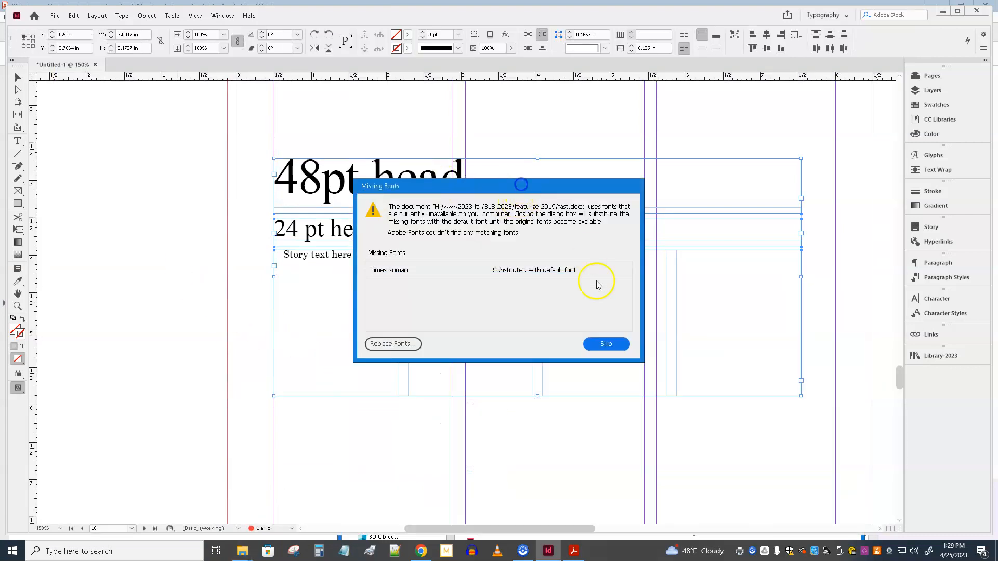
left_click(606, 343)
left_click(76, 221)
Step: Copy the entire imported story and paste it over the "Story text here" placeholder in the four-column frame
left_click_drag(121, 276, 127, 285)
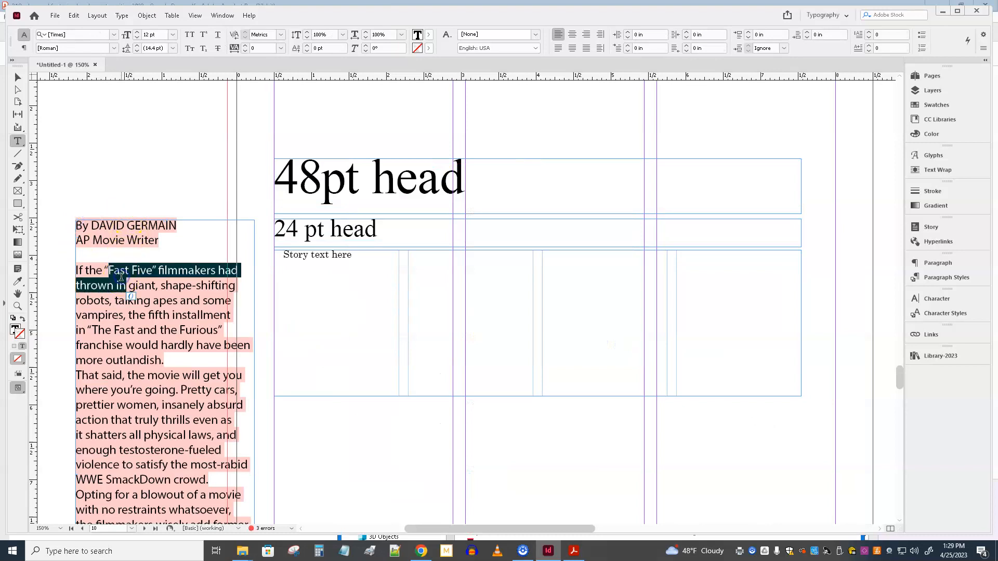
key("ctrl+a")
key("ctrl+c")
left_click(345, 281)
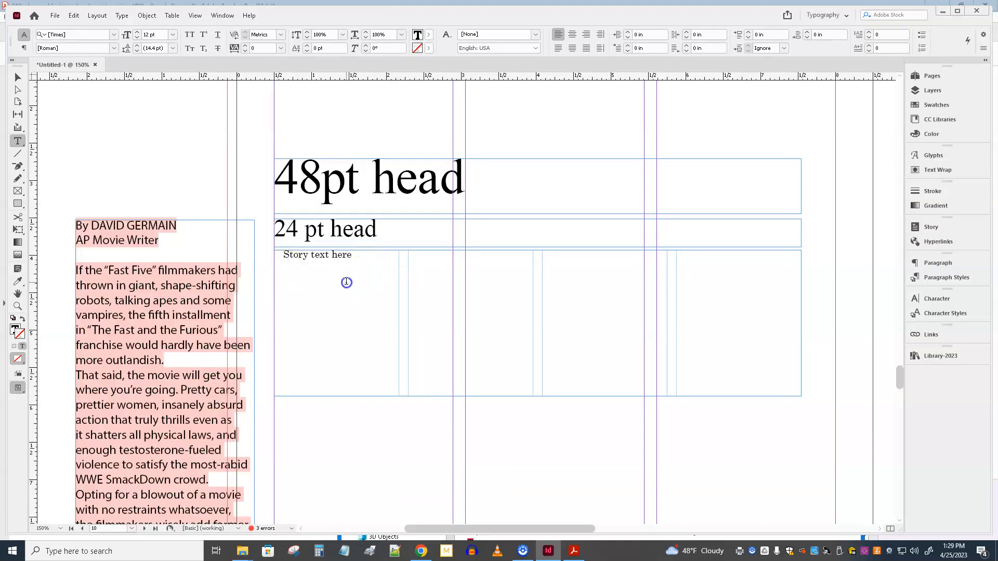
key("ctrl+a")
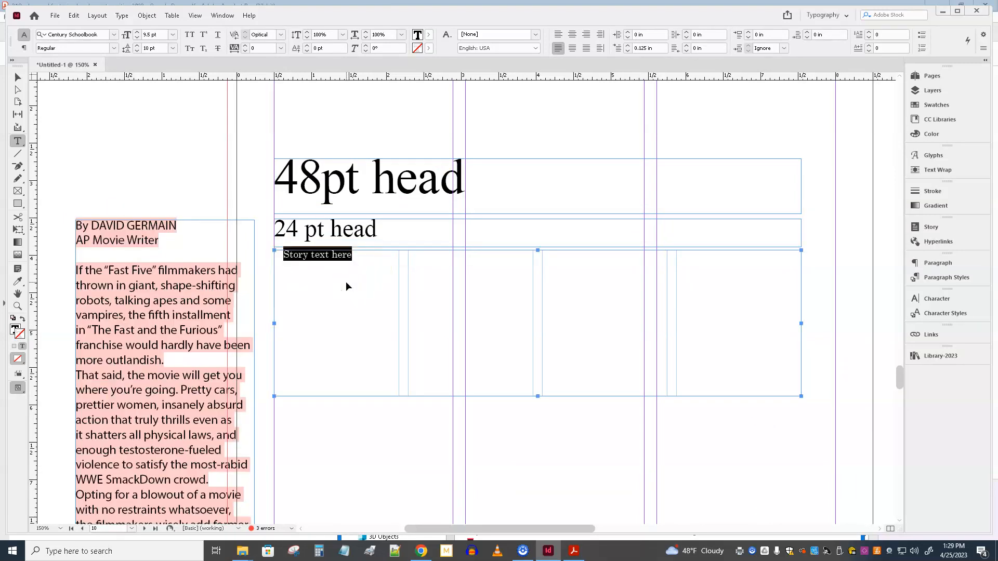
key("ctrl+v")
Step: Delete the imported text frame from the pasteboard
left_click(18, 77)
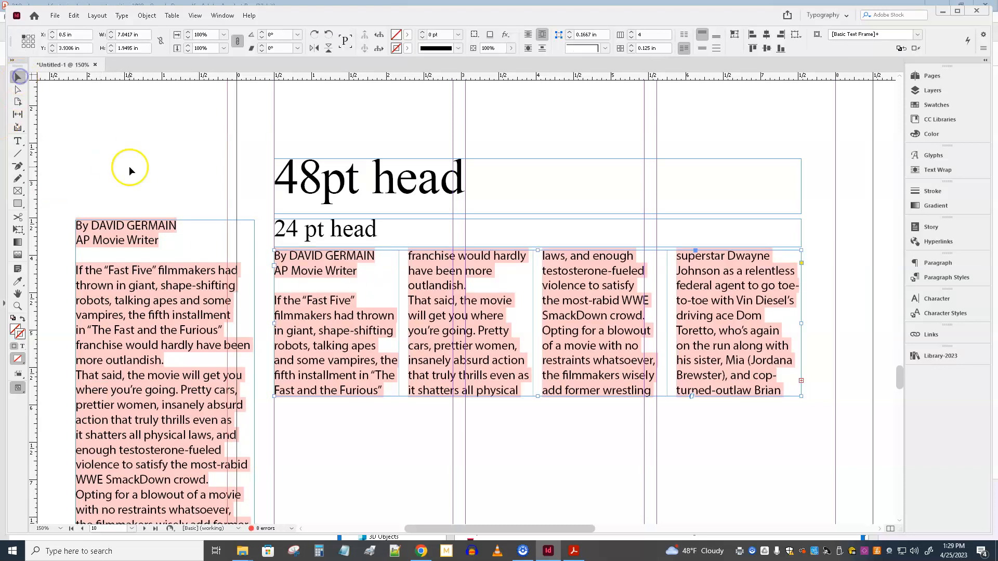
left_click(114, 252)
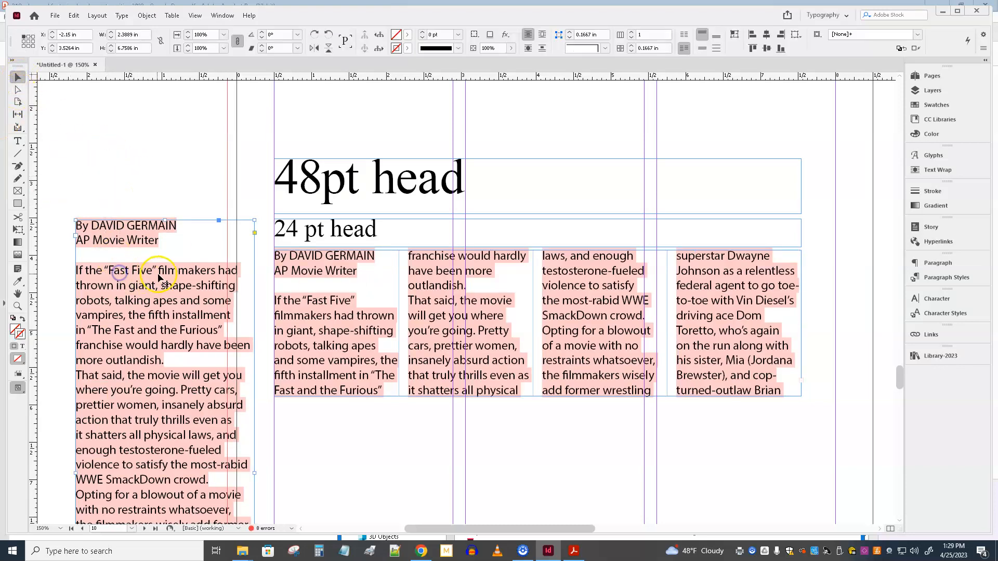
key("Delete")
Step: Apply the body-jack paragraph style to all text in the four-column story frame
double_click(347, 335)
key("ctrl+a")
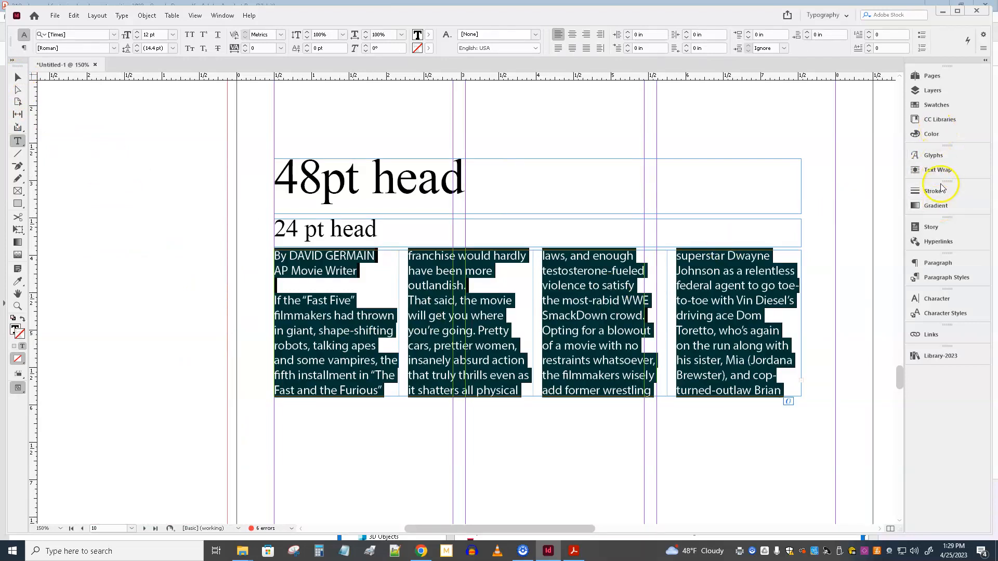
left_click(939, 278)
scroll(818, 306, "up", 3)
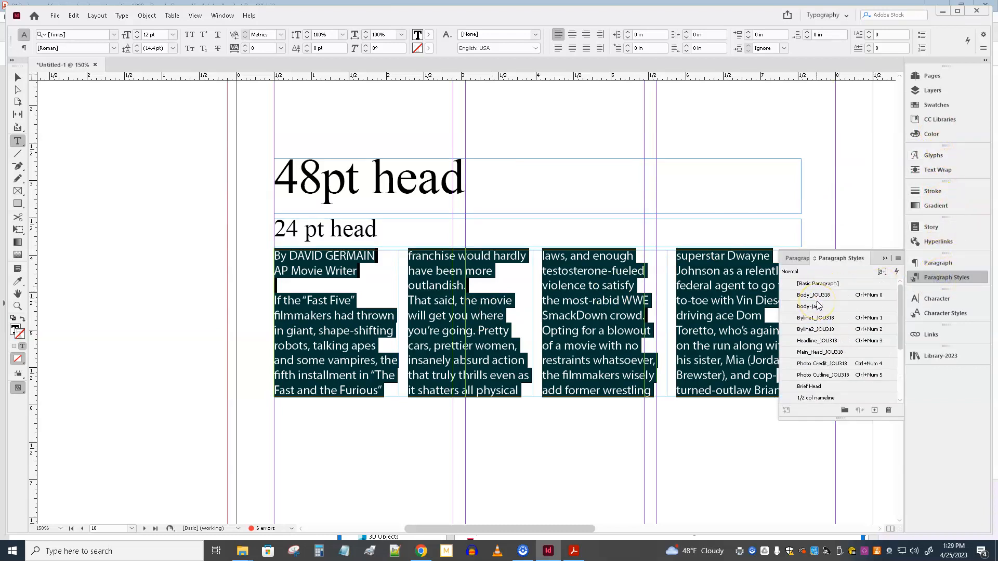
left_click(810, 306)
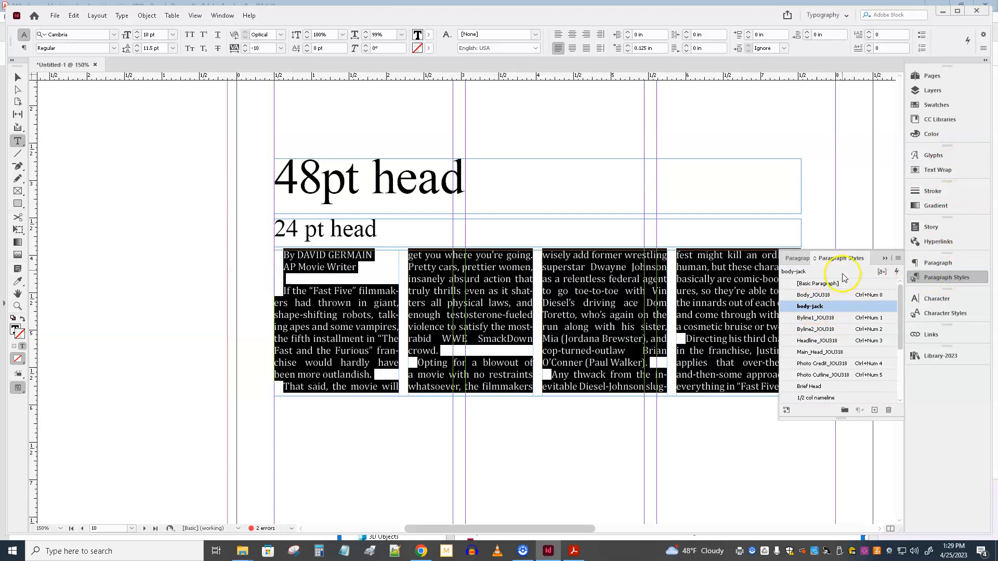
left_click(885, 259)
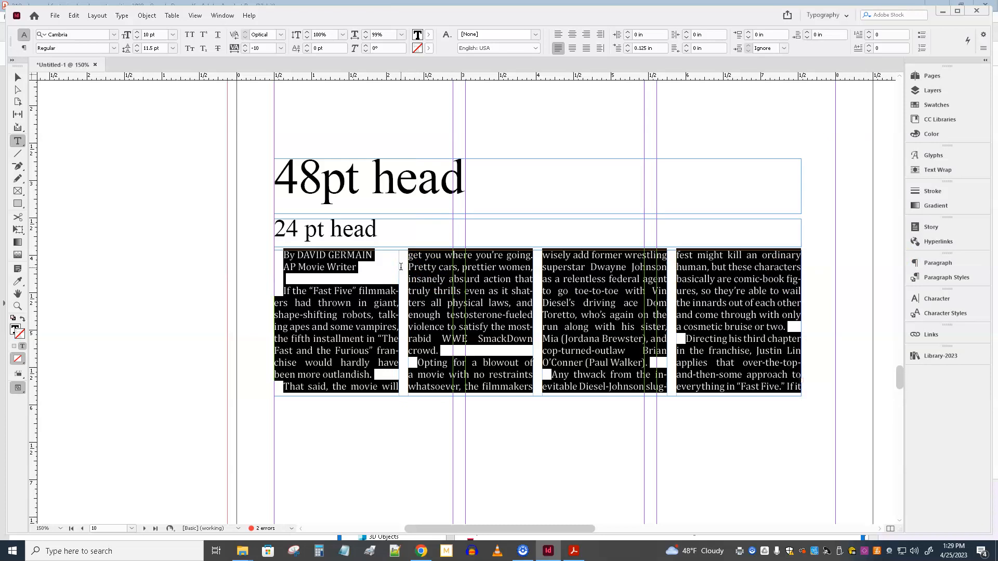
Step: Move the two-line byline out of the story into a new text frame about 1.77 by 0.74 in on the left pasteboard
left_click(358, 262)
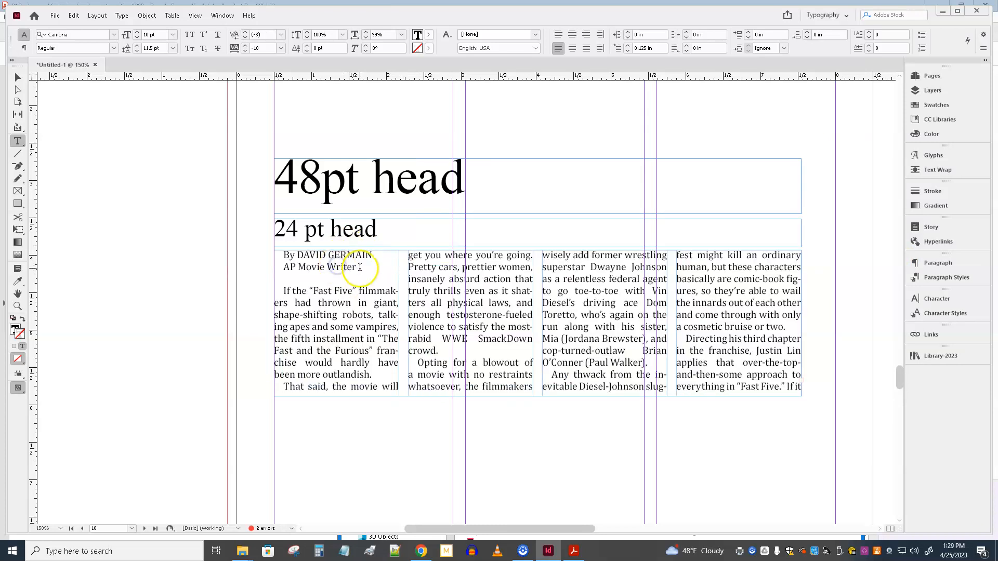
left_click_drag(370, 268, 272, 253)
key("ctrl+c")
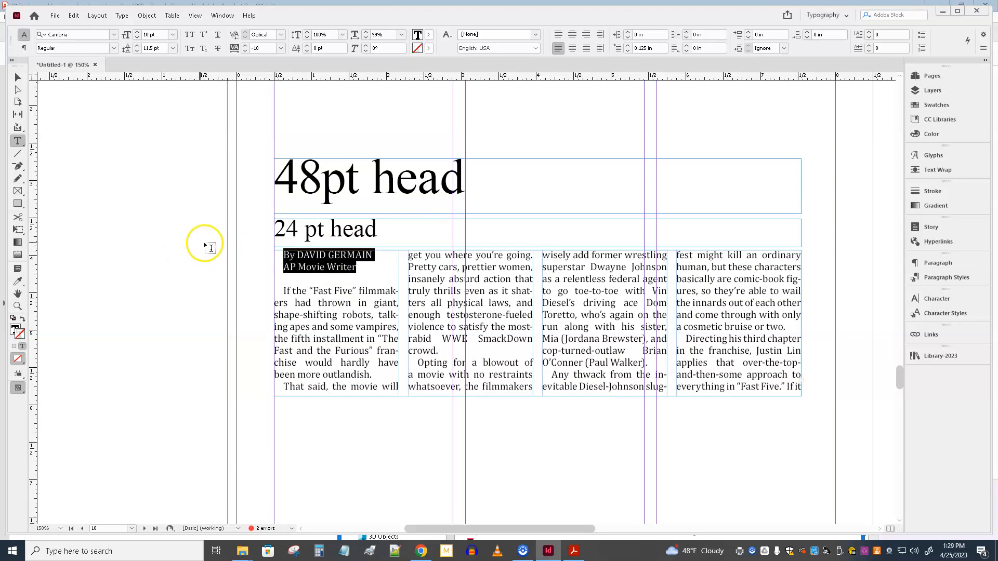
key("BackSpace")
left_click_drag(76, 193, 209, 244)
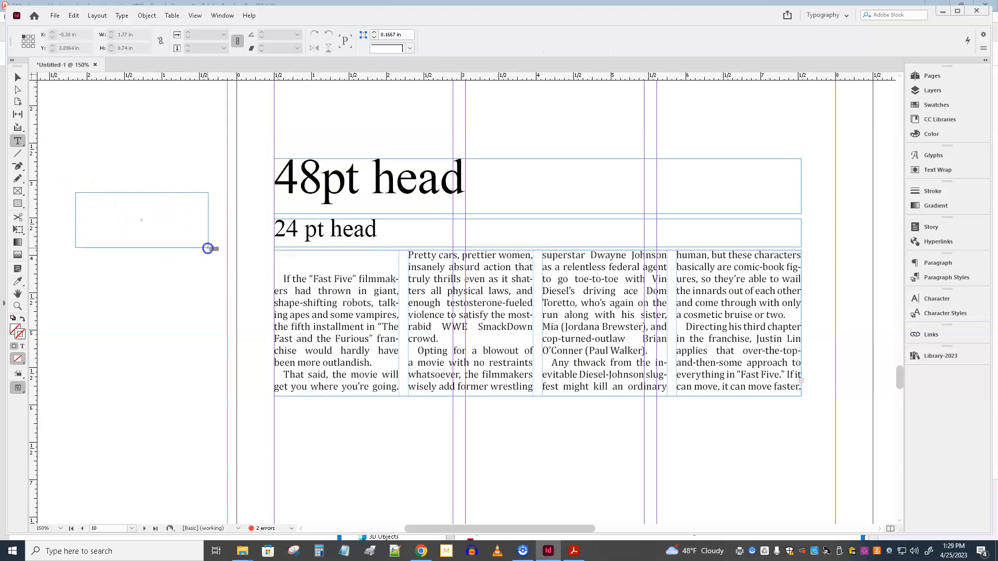
key("ctrl+v")
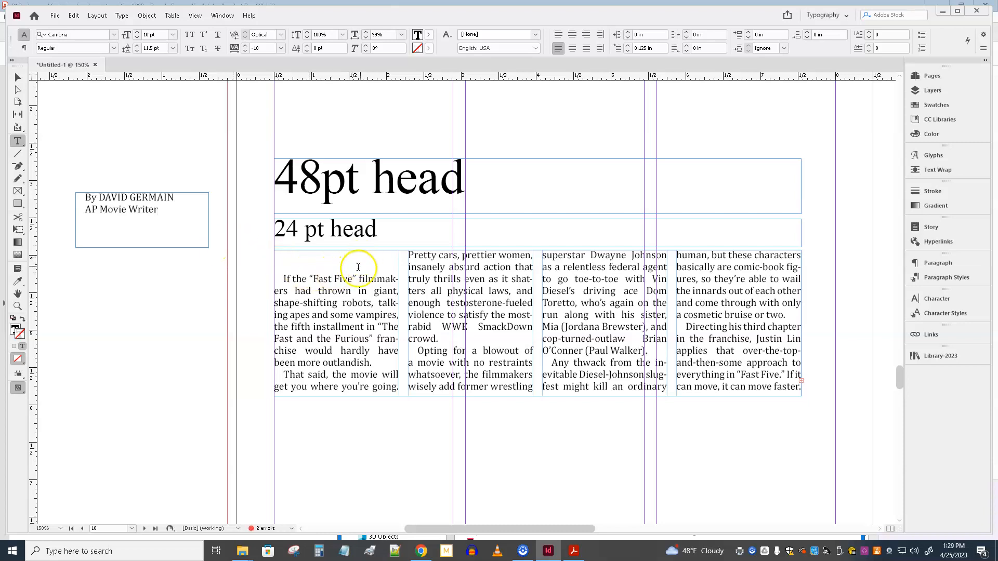
Step: Delete the empty lines above the first paragraph of the four-column story
left_click(375, 268)
key("Delete")
key("Delete")
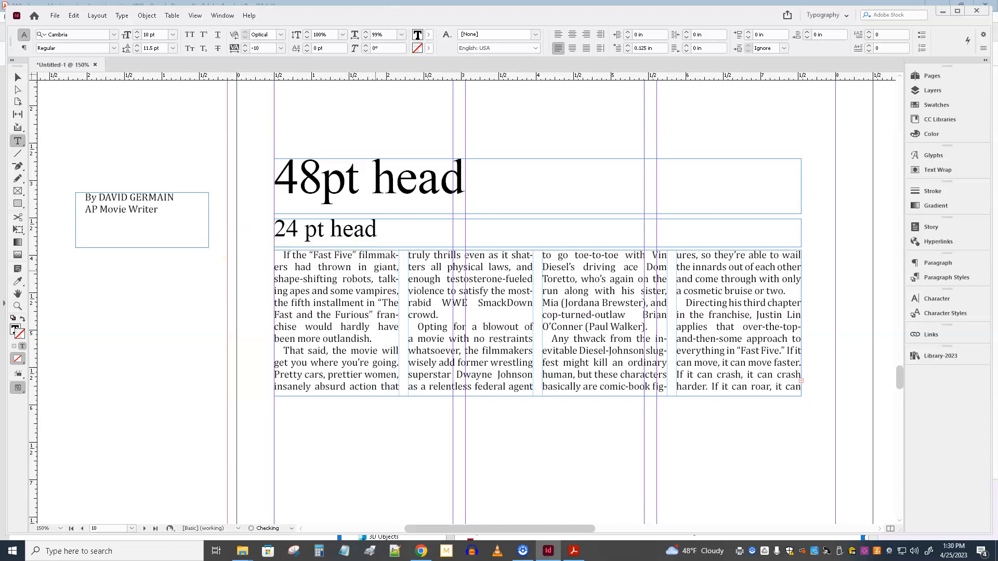
Step: Replace the "48pt head" placeholder with the headline ‘FAST FIVE’ in single quotation marks
triple_click(428, 187)
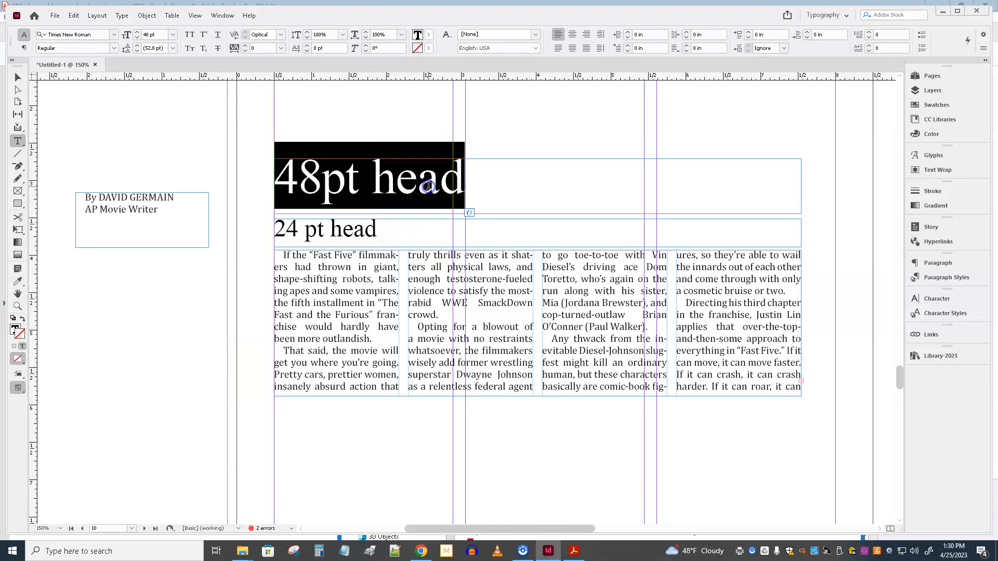
type("F")
key("BackSpace")
type("'")
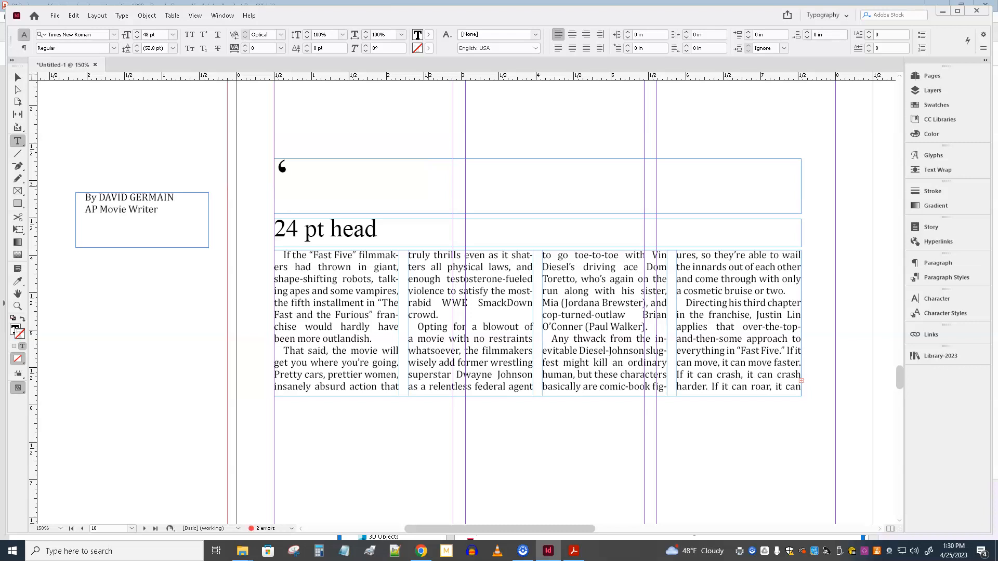
type("FAST FIVE’")
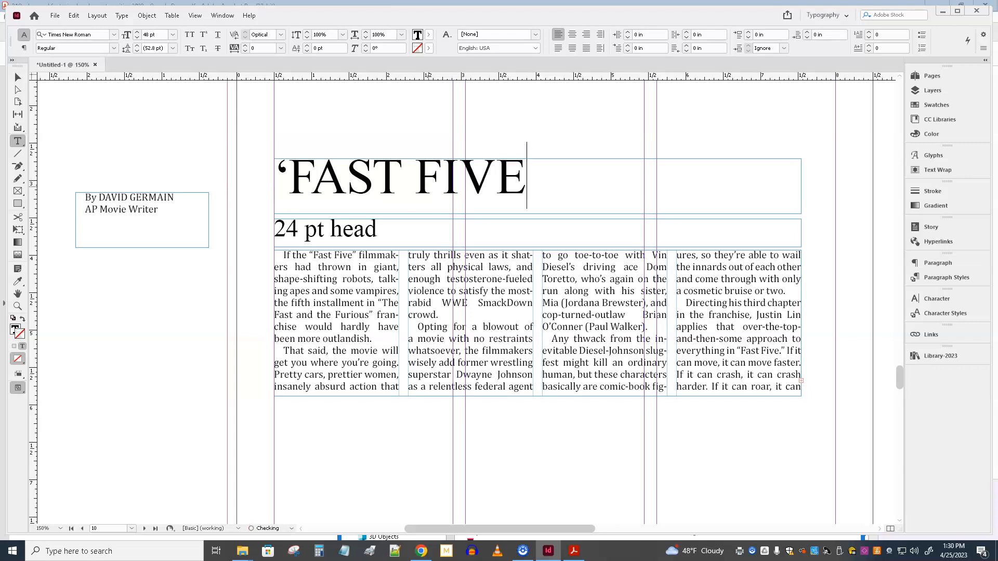
Step: Replace the "24 pt head" placeholder with an all-caps subhead beginning with "LATE"
triple_click(344, 224)
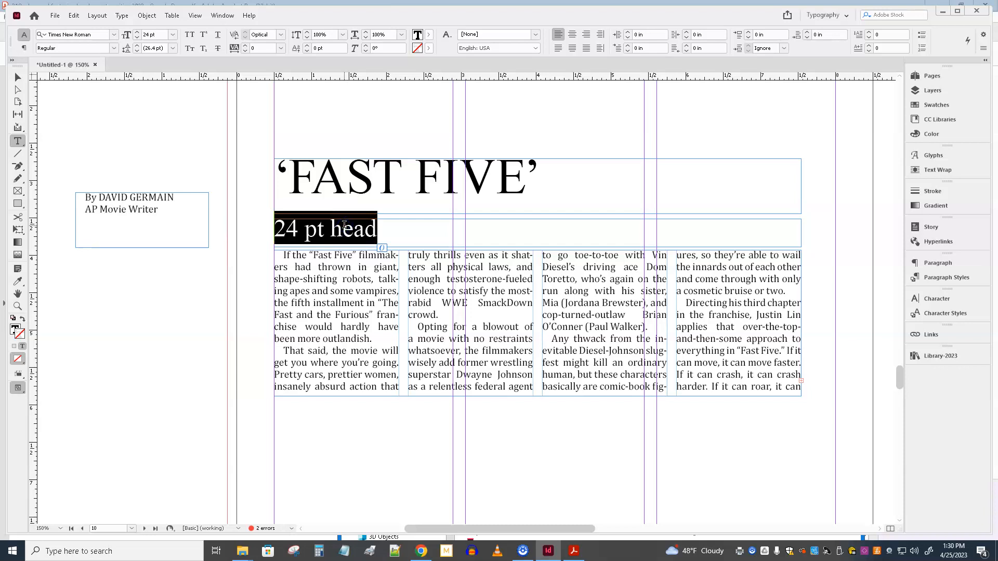
type("LATE")
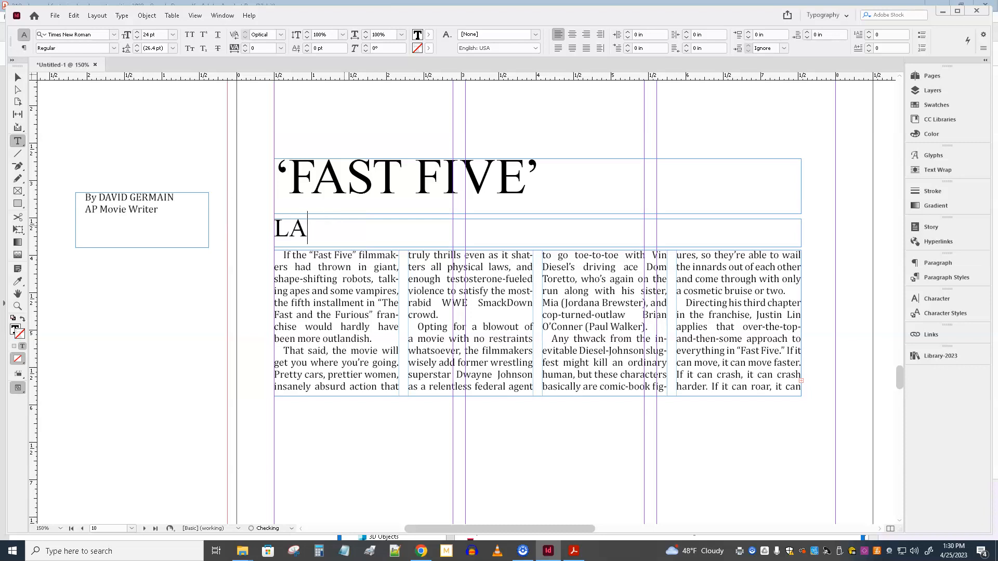
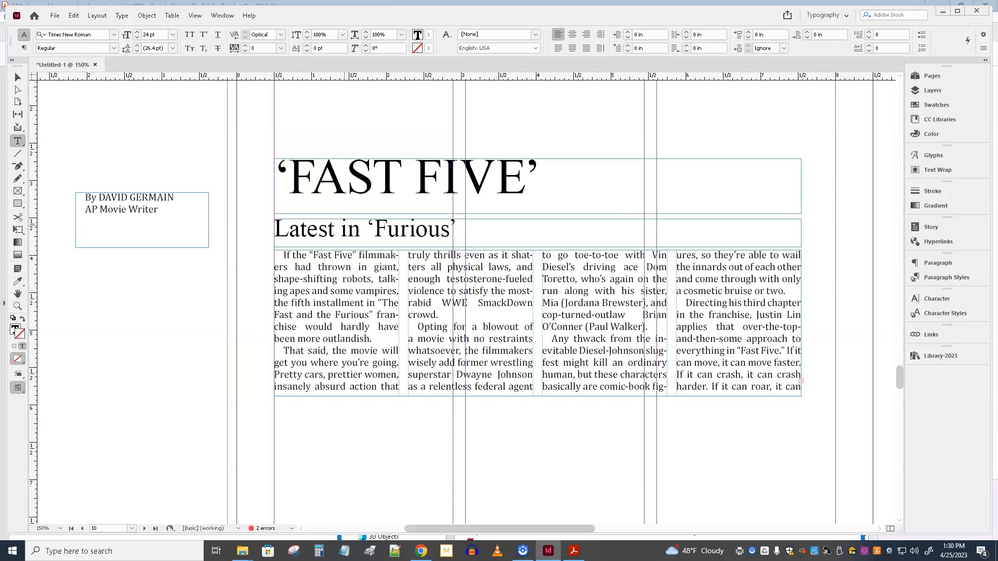
Step: Complete the subhead so it reads “Latest in ‘Furious’ franchise puts pedal to the metal”
type("nchise puts pedal to the metal")
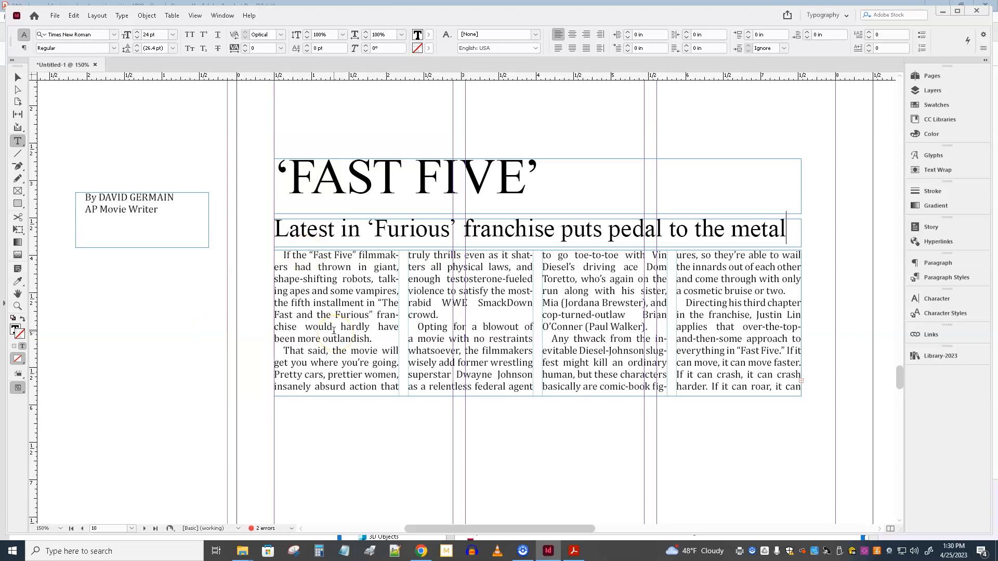
Step: Format the ‘FAST FIVE’ headline in Arial Black and center it in its frame
triple_click(381, 175)
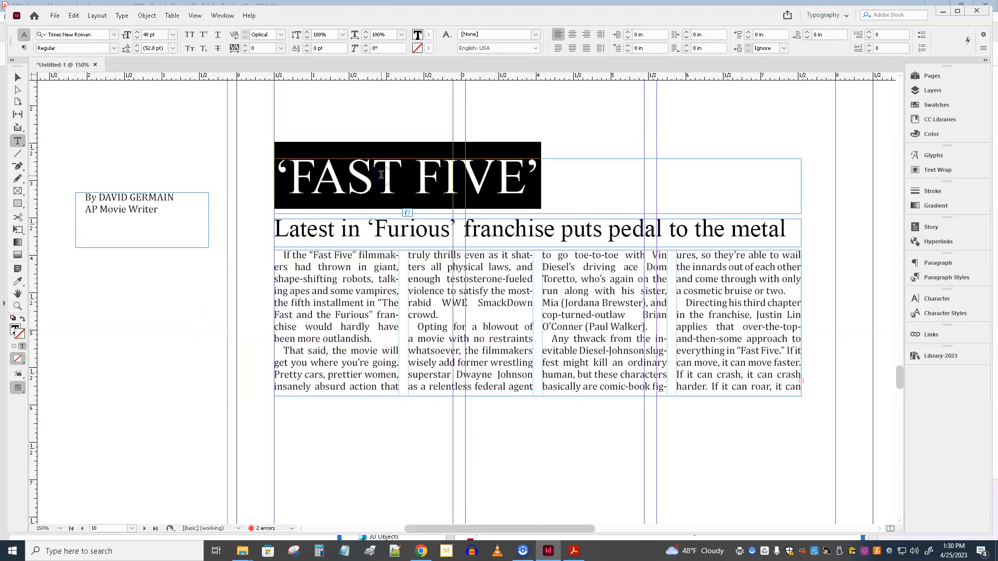
left_click(115, 36)
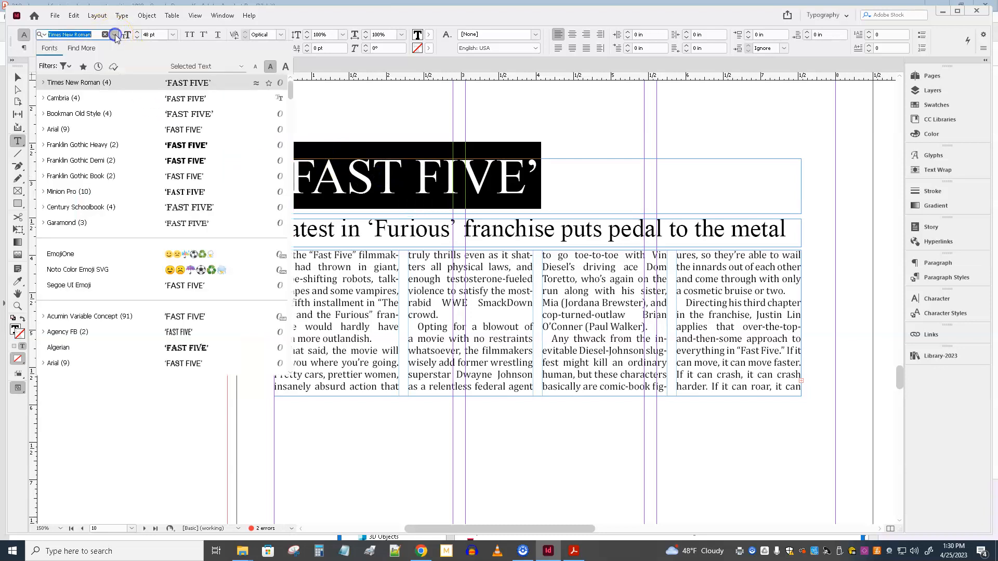
left_click(82, 131)
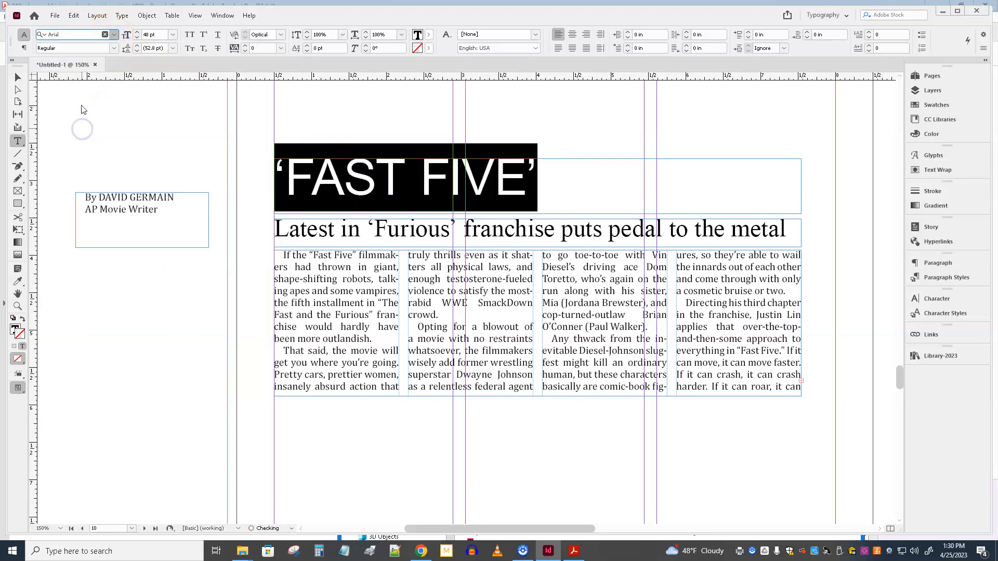
left_click(113, 49)
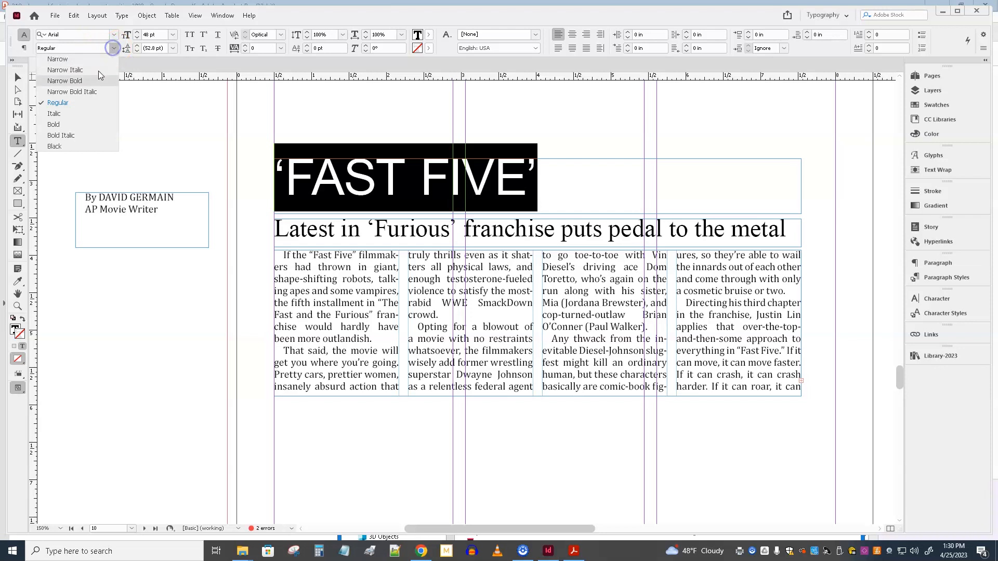
left_click(76, 147)
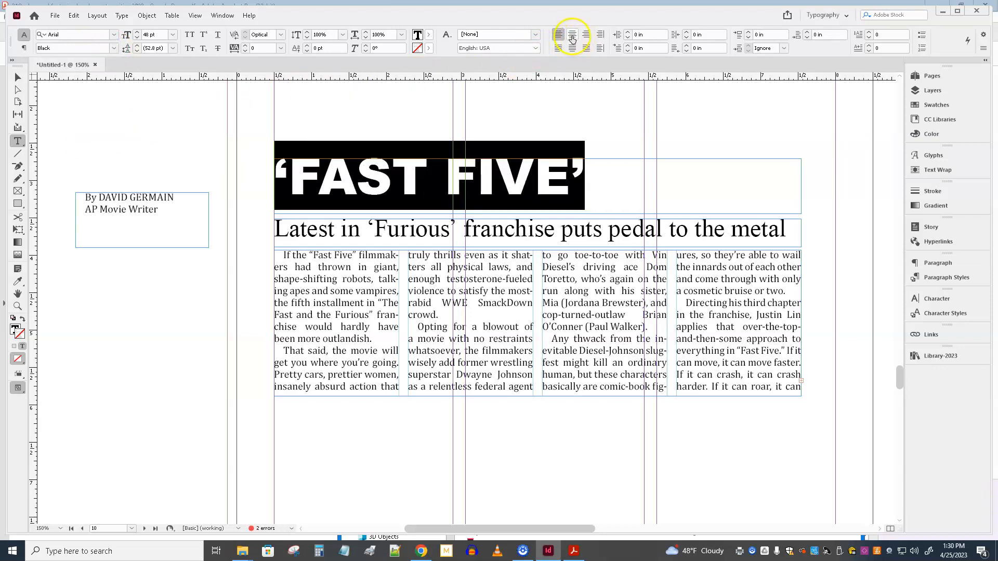
left_click(572, 35)
Step: Apply a drop shadow with 37% opacity to the ‘FAST FIVE’ headline frame
left_click(18, 77)
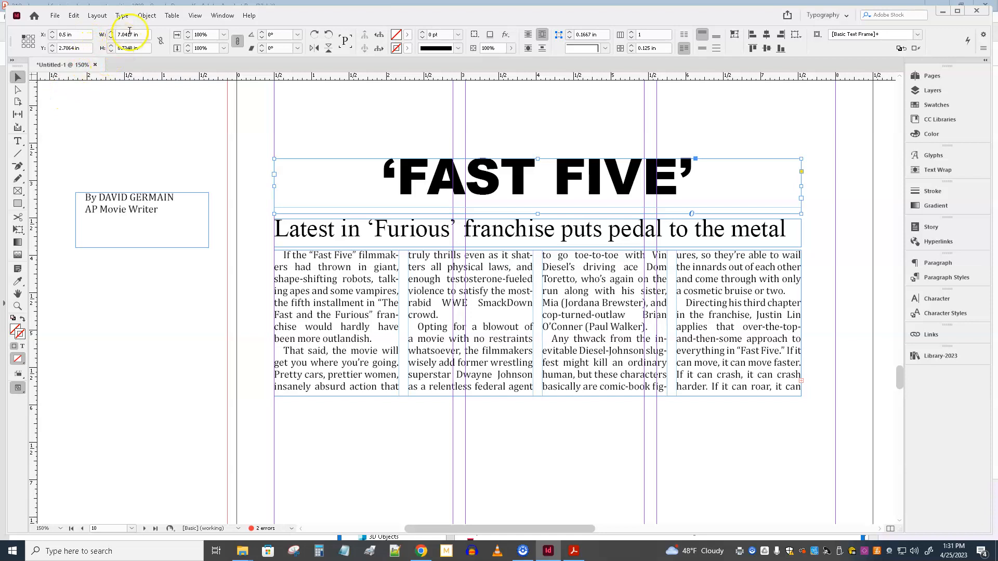
left_click(147, 16)
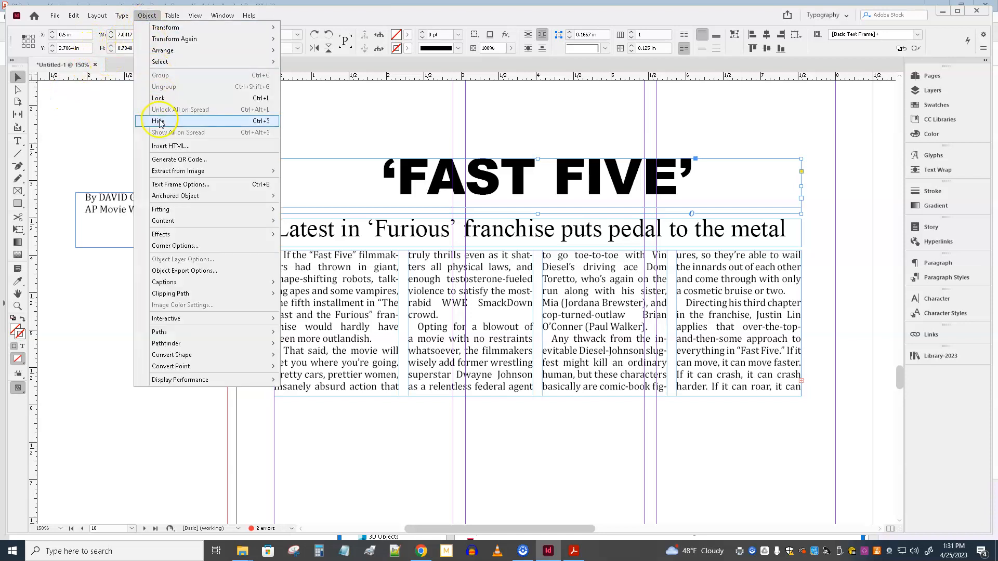
mouse_move(162, 237)
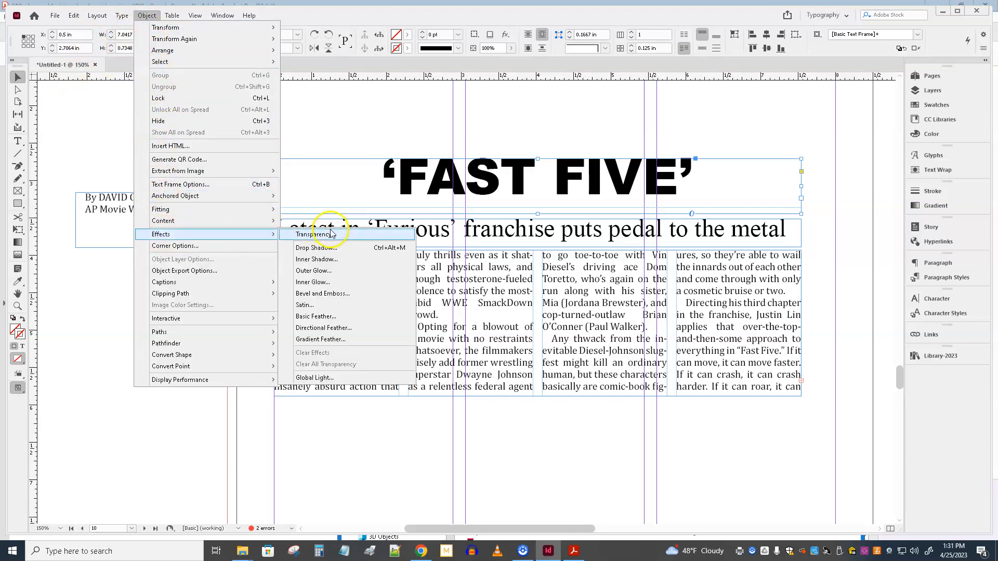
left_click(332, 250)
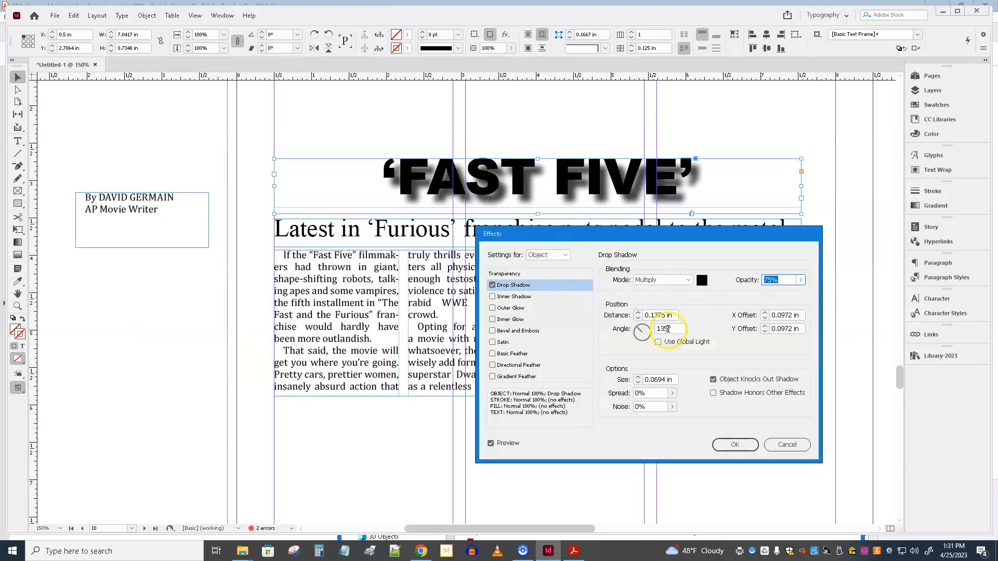
left_click(801, 279)
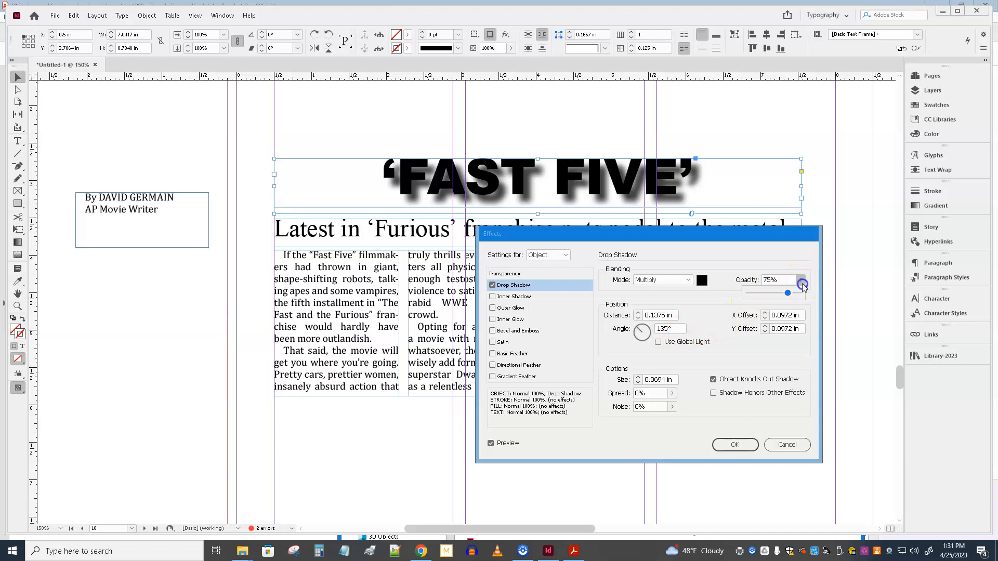
left_click_drag(787, 295, 767, 296)
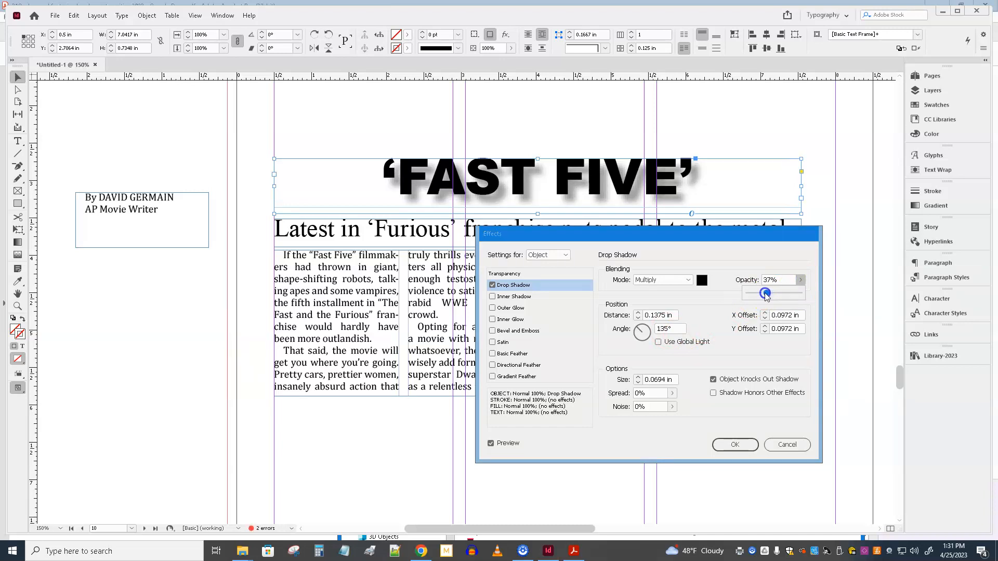
left_click(733, 445)
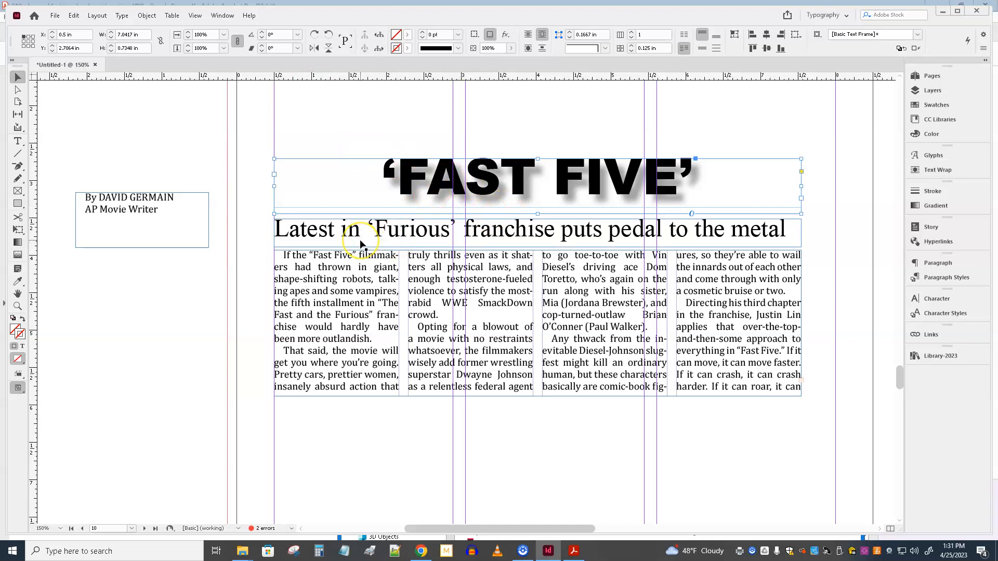
Step: Extend the four-column story frame downward to a height of about 4.21 in
left_click(422, 235)
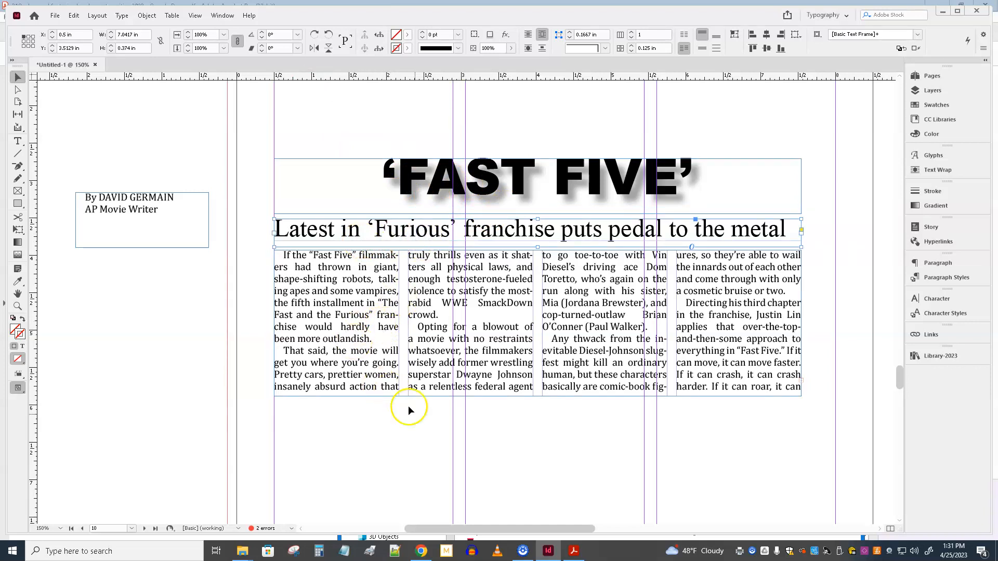
scroll(480, 410, "down", 5)
left_click(532, 240)
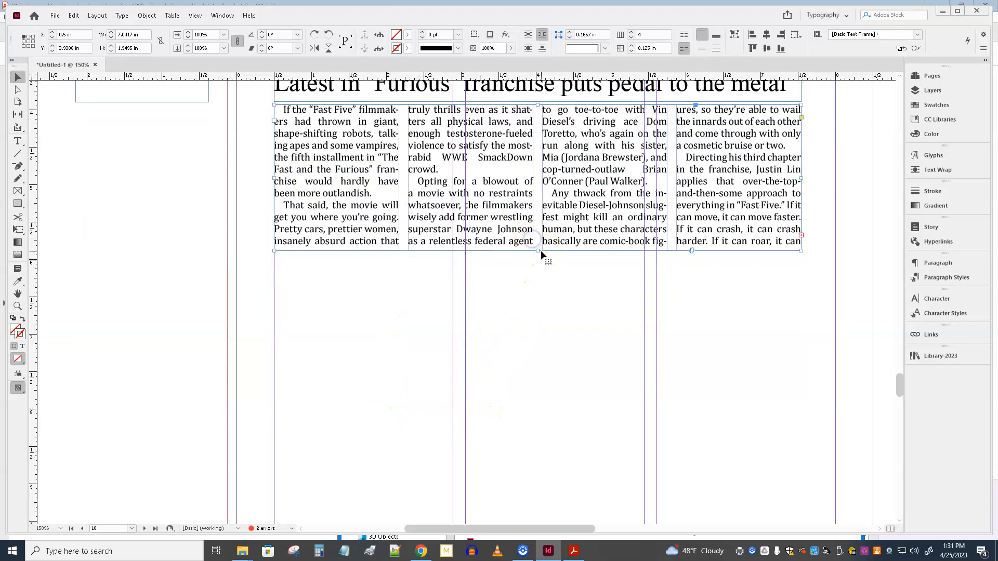
left_click_drag(538, 251, 537, 419)
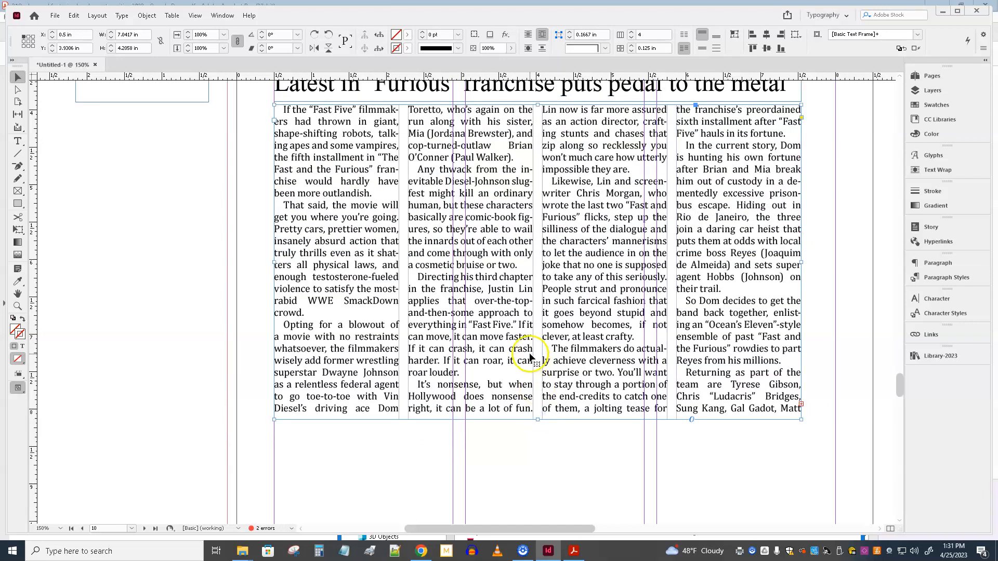
Step: Shift the byline frame up out of the way and flow the story's opening into a linked pasteboard frame about 2.53 by 1.99 in
scroll(591, 302, "up", 3)
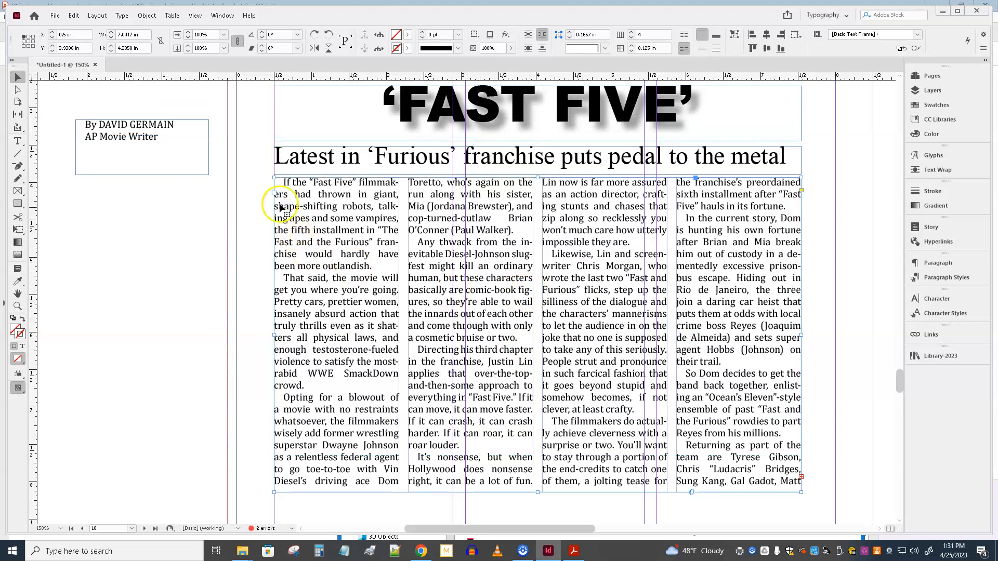
left_click_drag(145, 151, 130, 123)
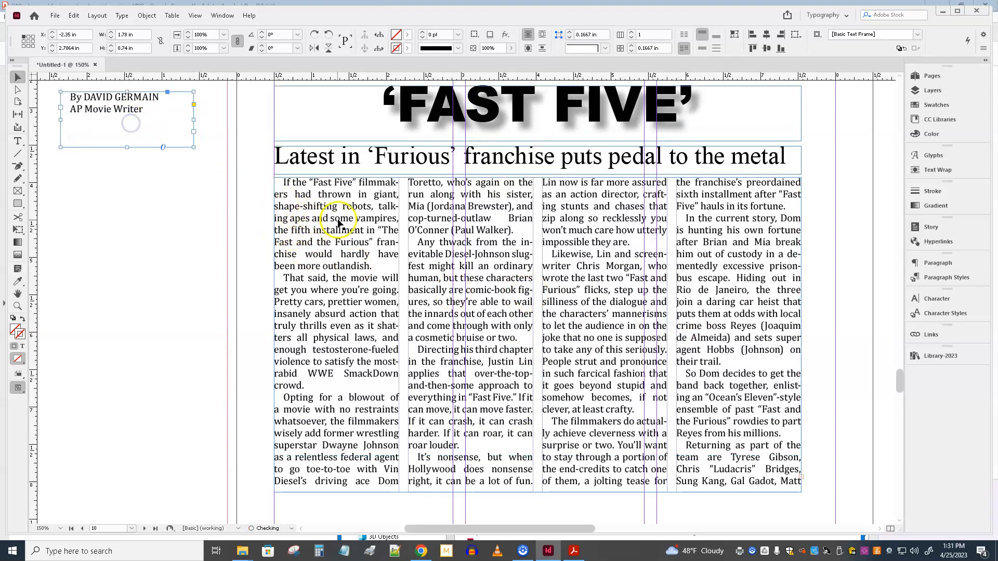
left_click(329, 207)
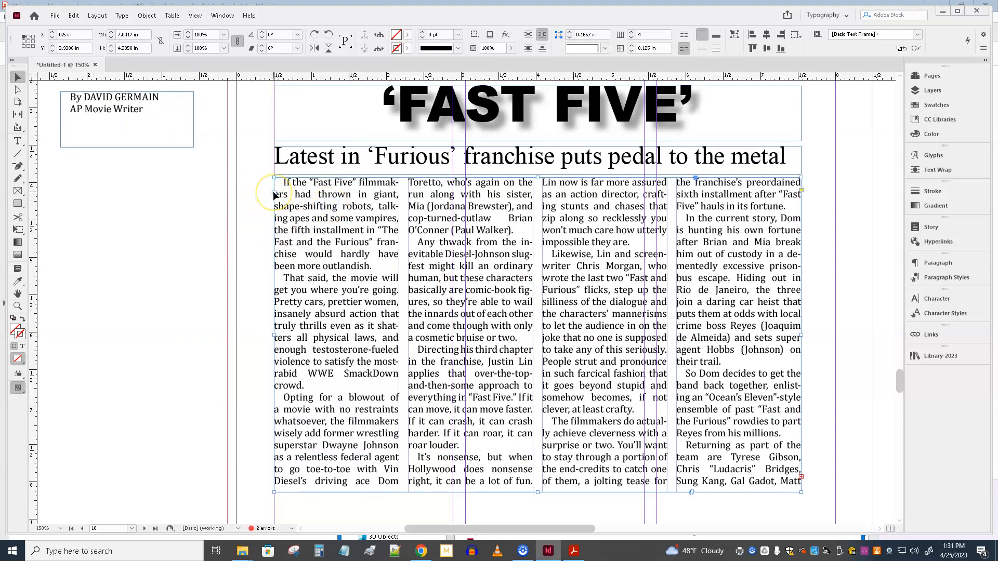
key("m")
mouse_move(71, 183)
left_mouse_down()
mouse_move(181, 230)
mouse_move(263, 281)
mouse_move(261, 331)
left_mouse_up()
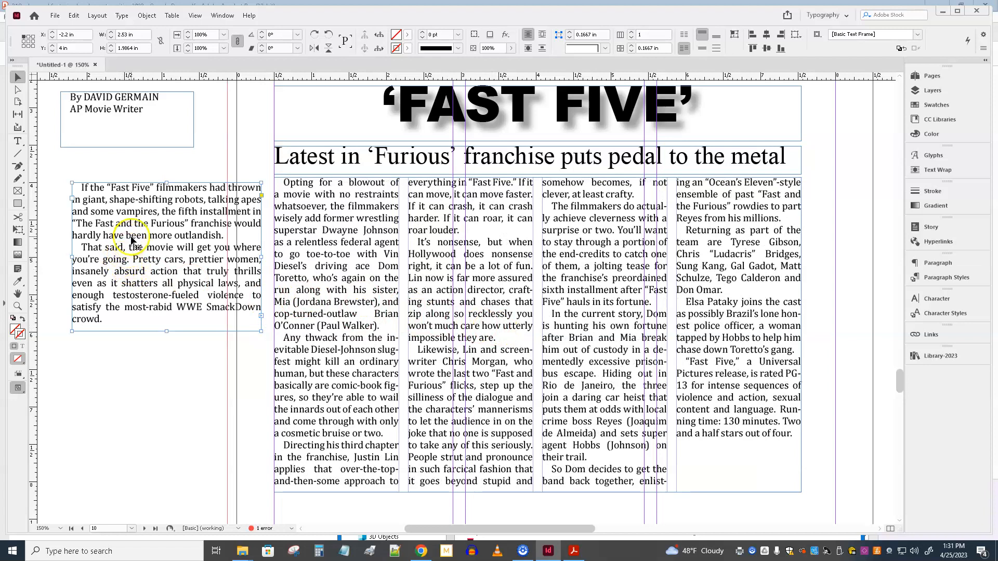
Step: Move the opening-text frame over the story's first two columns and resize it to about 3.45 by 1.44 in
left_click_drag(99, 224, 308, 220)
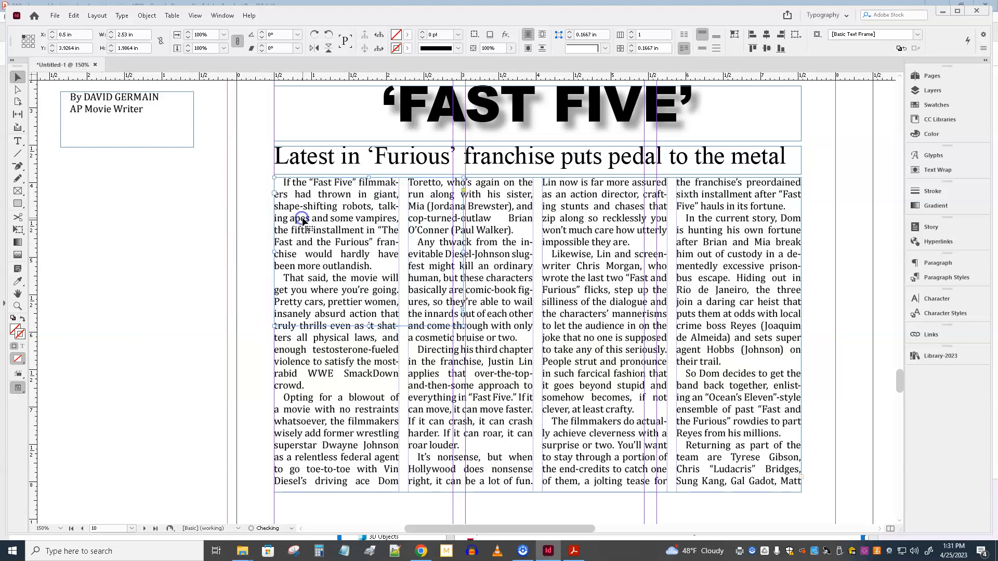
left_click_drag(464, 252, 533, 259)
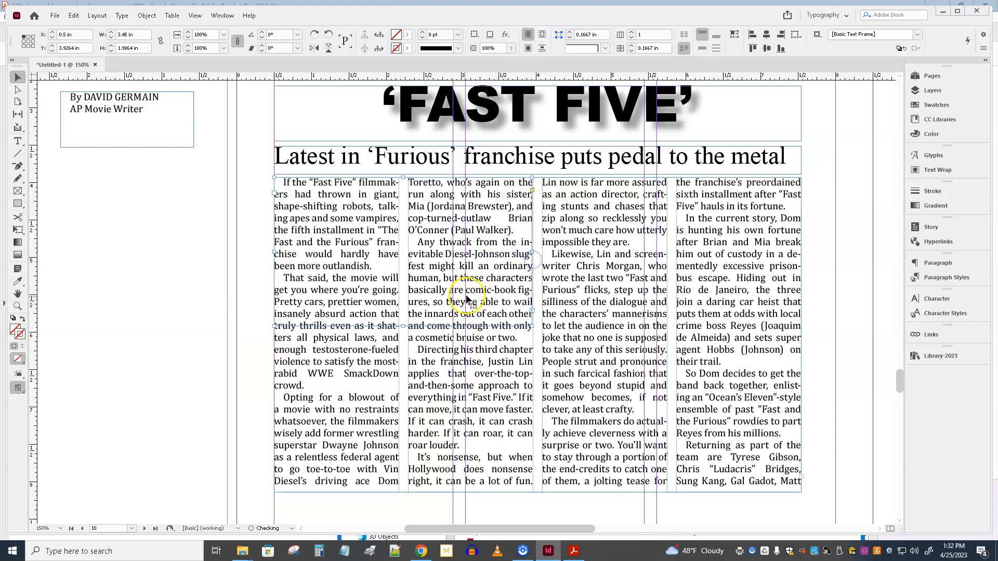
left_click_drag(401, 327, 404, 285)
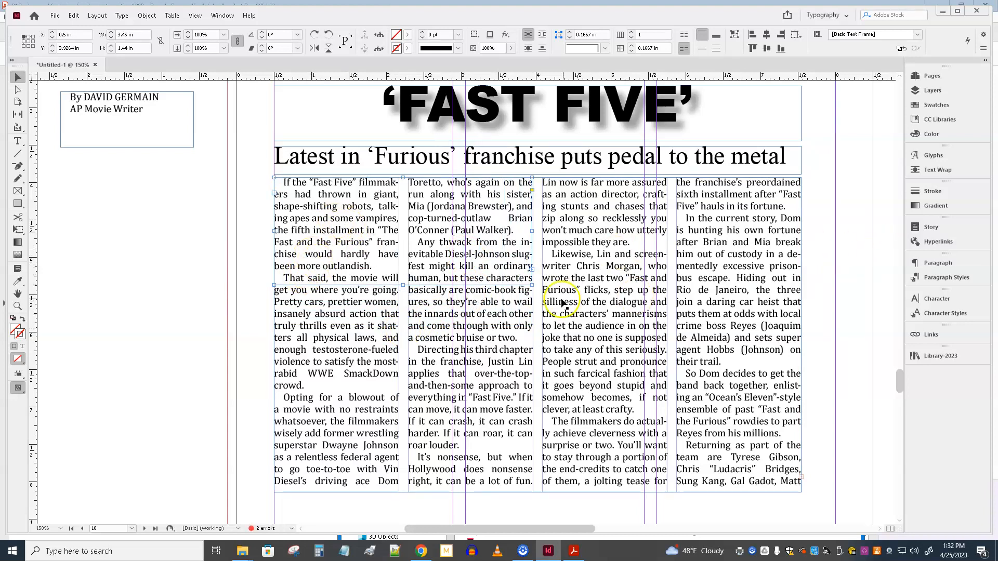
Step: Move the opening-text frame partly back onto the pasteboard and try to bring it to the front
left_click_drag(318, 249, 188, 267)
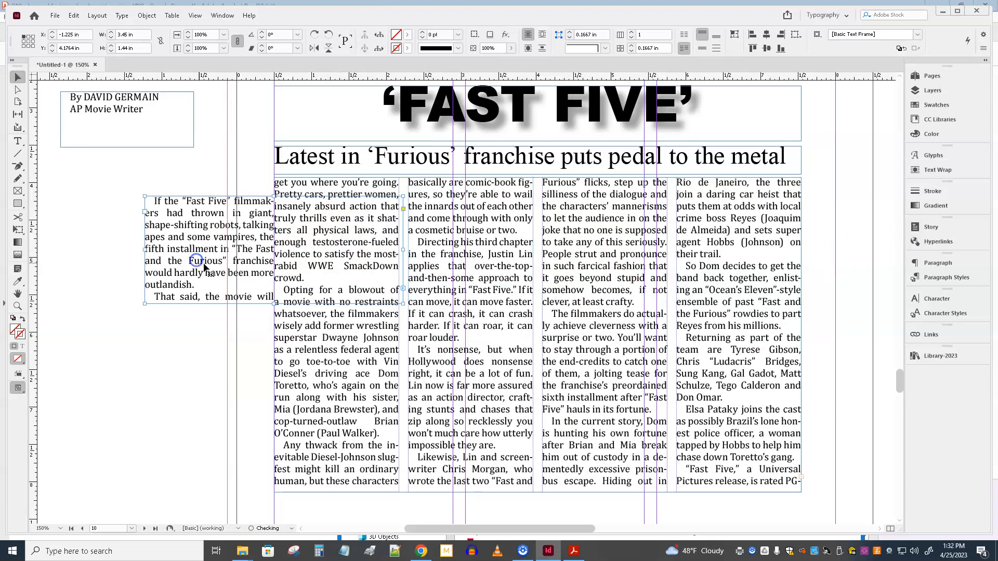
left_click_drag(225, 234, 198, 235)
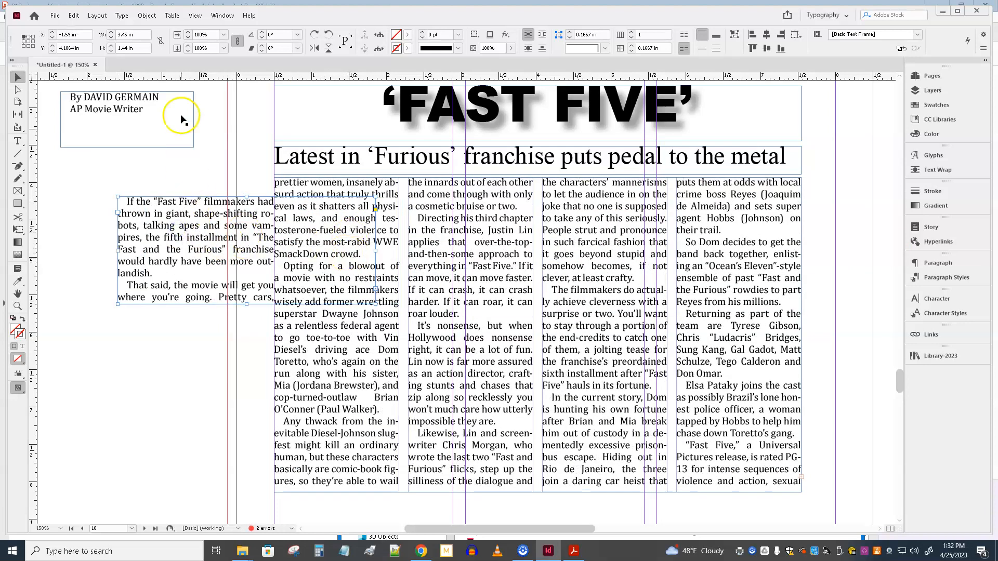
left_click(149, 16)
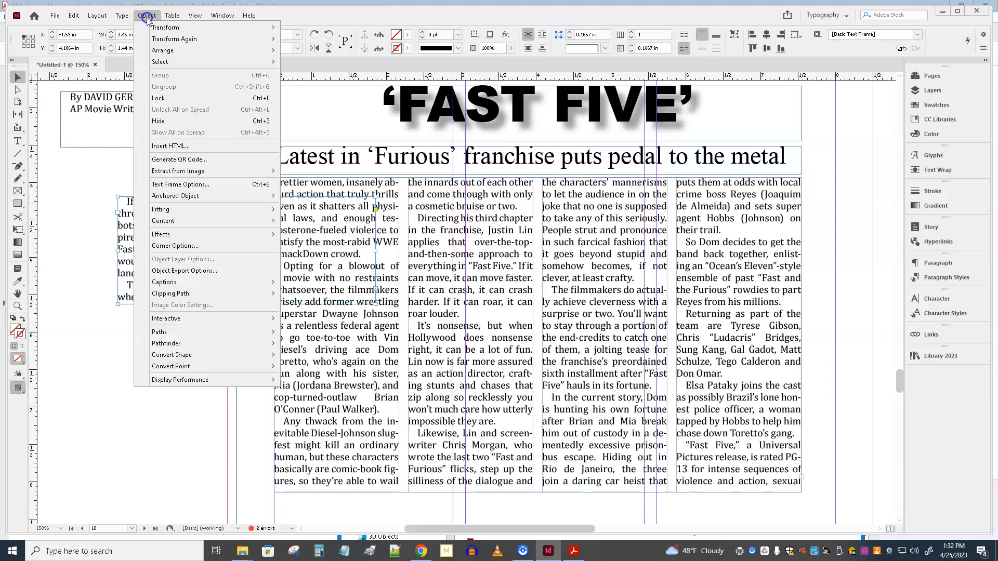
mouse_move(258, 57)
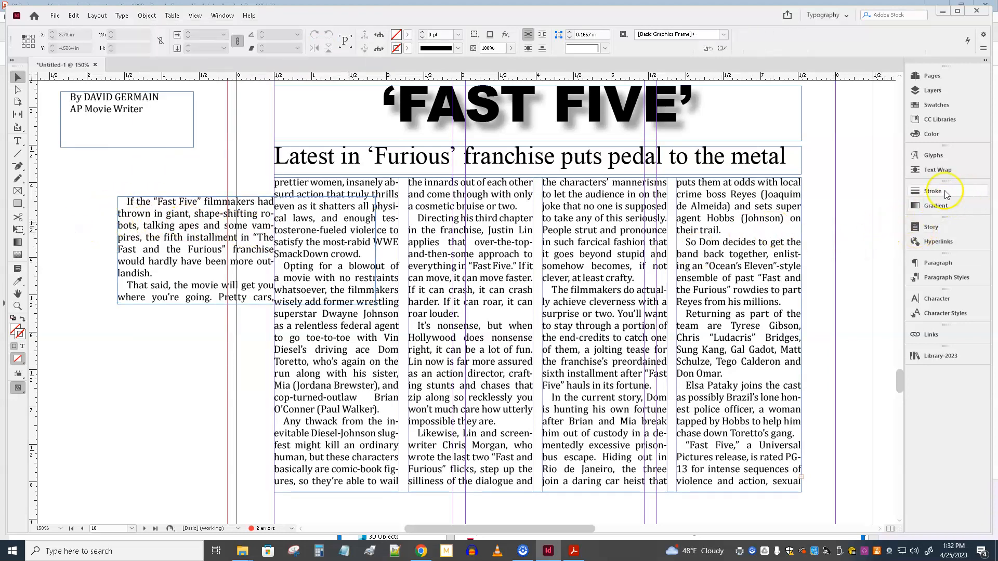
left_click(191, 214)
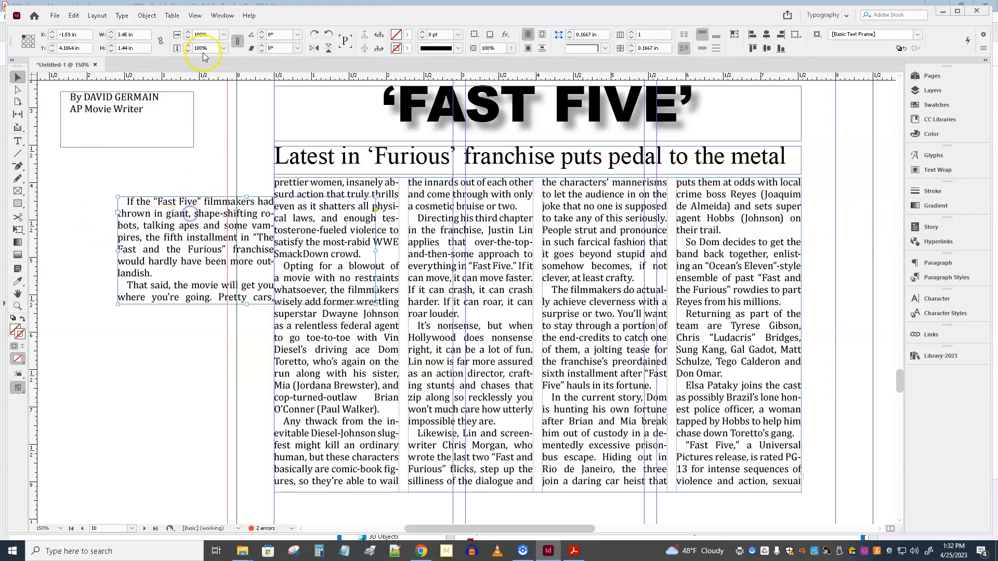
left_click(146, 15)
mouse_move(168, 50)
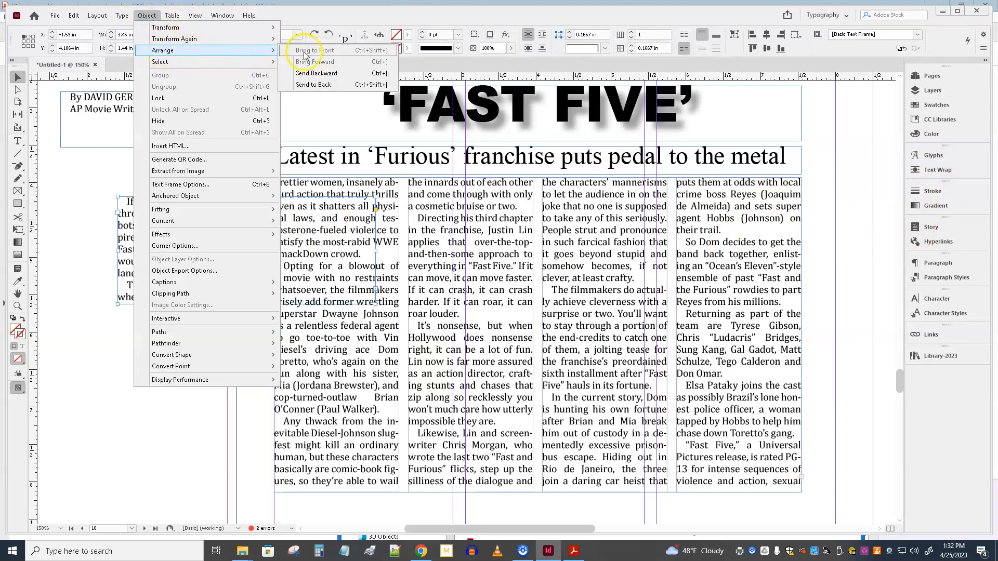
left_click(336, 51)
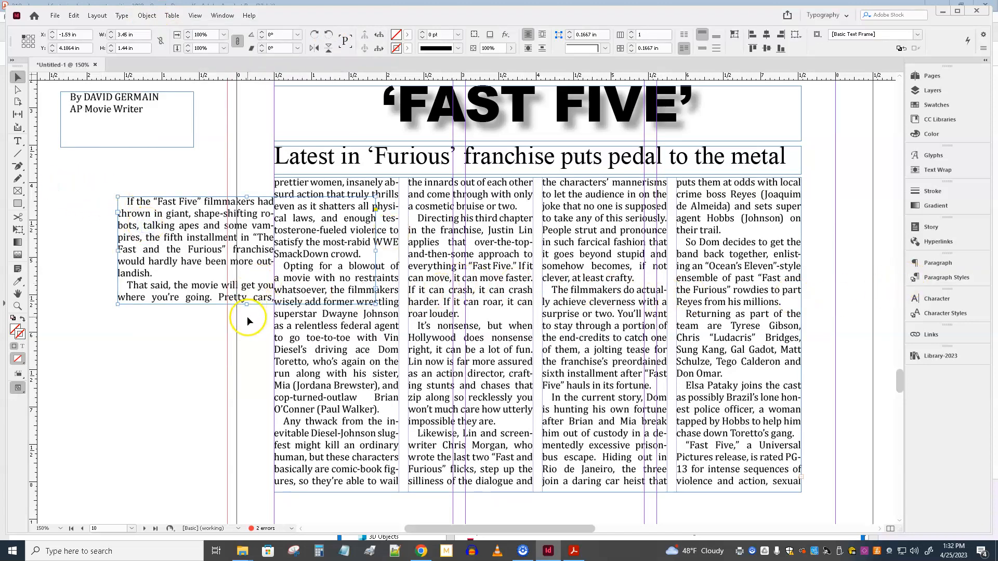
Step: Move the opening-text frame farther onto the pasteboard and set its text wrap to wrap around the bounding box
left_click_drag(260, 241, 183, 239)
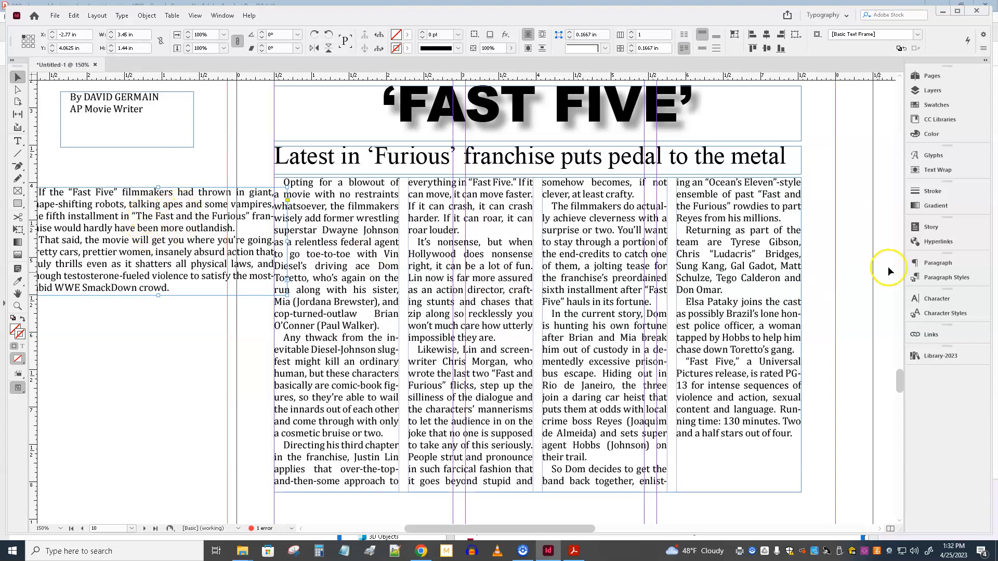
left_click(938, 170)
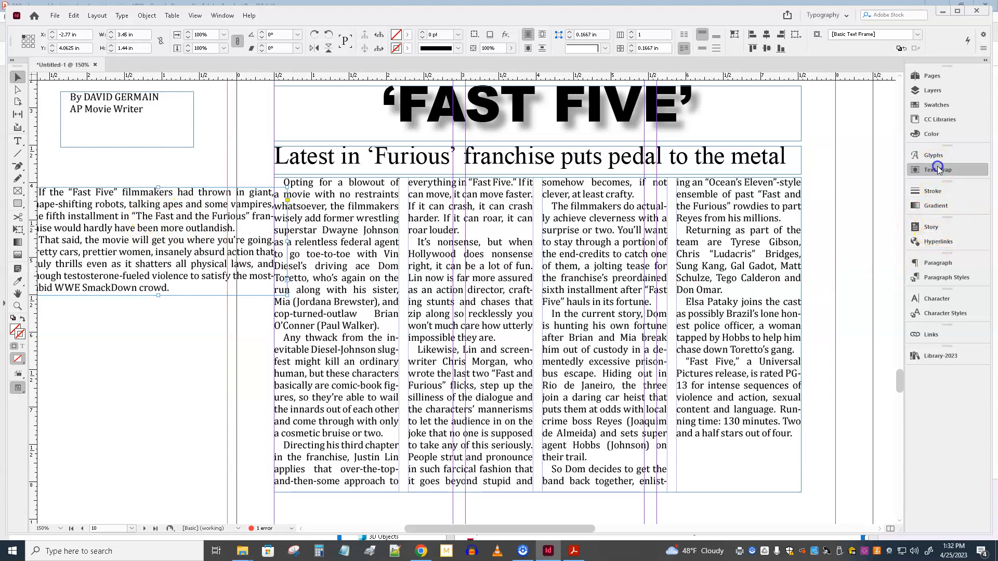
left_click(803, 167)
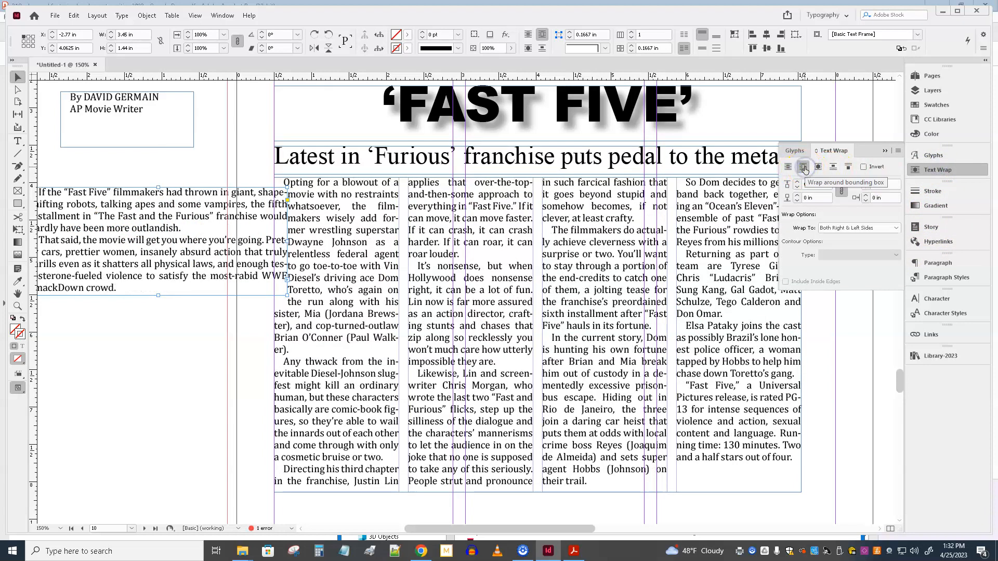
Step: Place the opening-text frame across the story's first two columns below the subhead and shorten it to about 1.06 in
left_click_drag(151, 201, 395, 191)
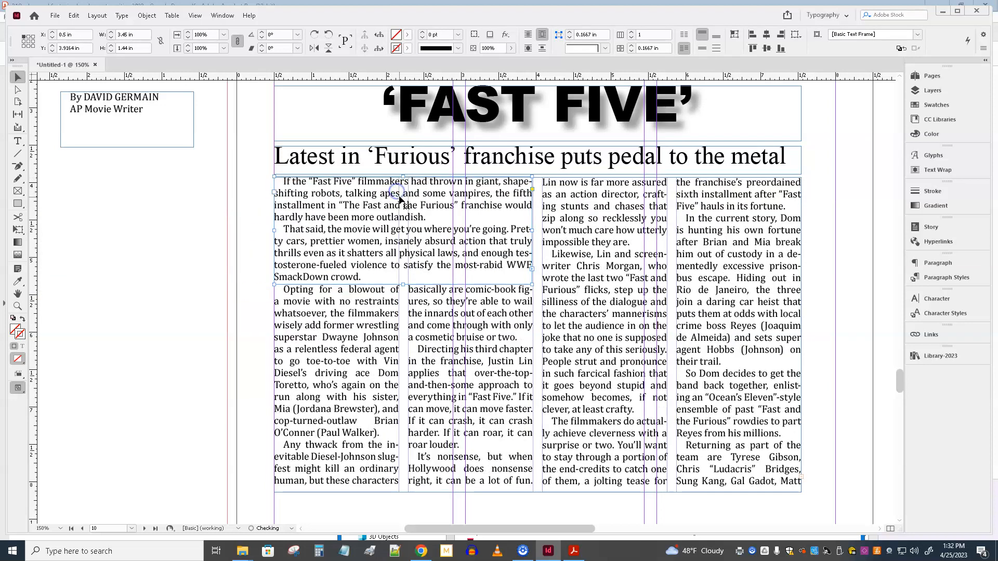
left_click_drag(403, 288, 409, 256)
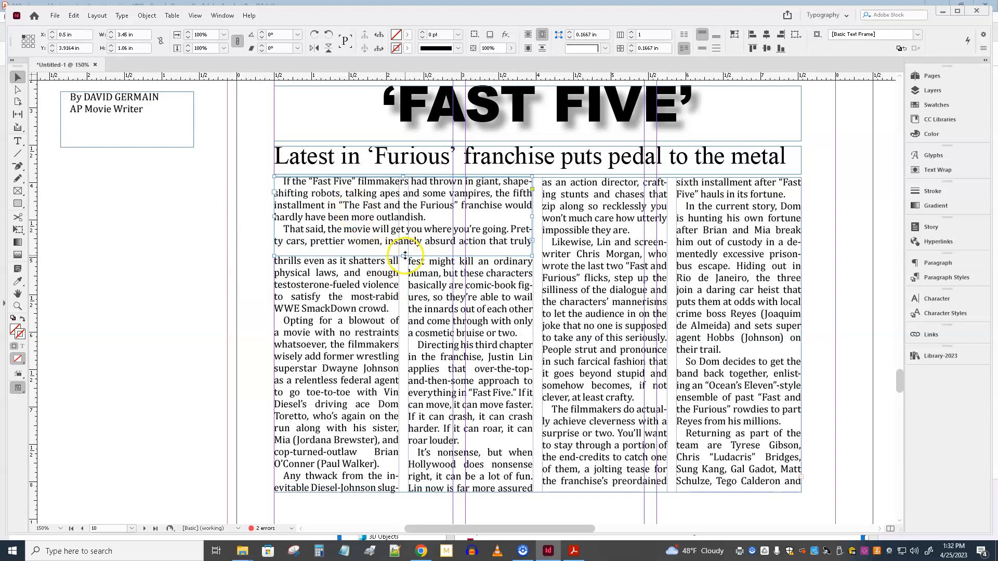
Step: Set the story's opening paragraph to 14 pt with Auto leading
double_click(370, 199)
double_click(370, 199)
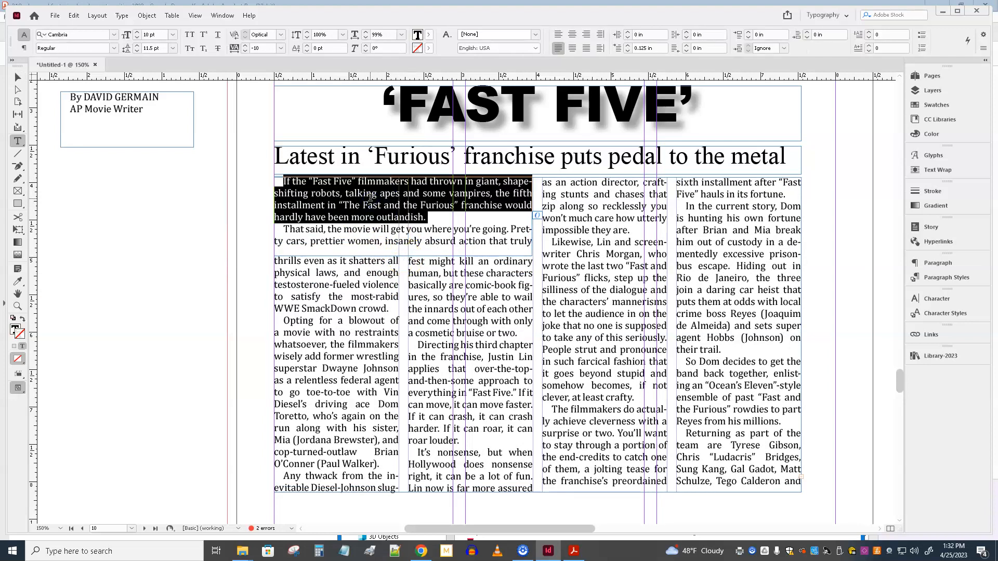
left_click(162, 50)
left_click(172, 49)
left_click(160, 59)
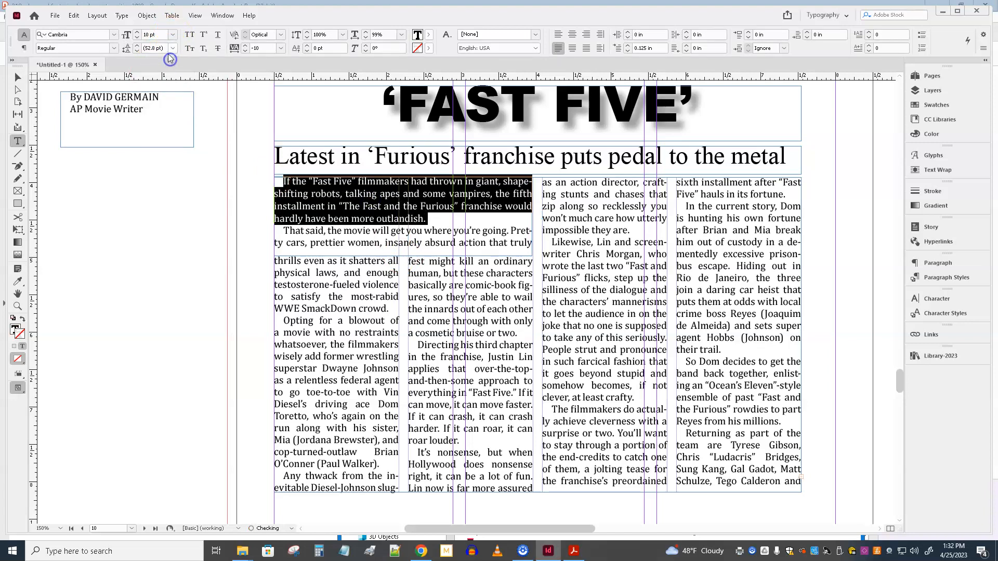
left_click(137, 32)
left_click(137, 32)
left_click(137, 32)
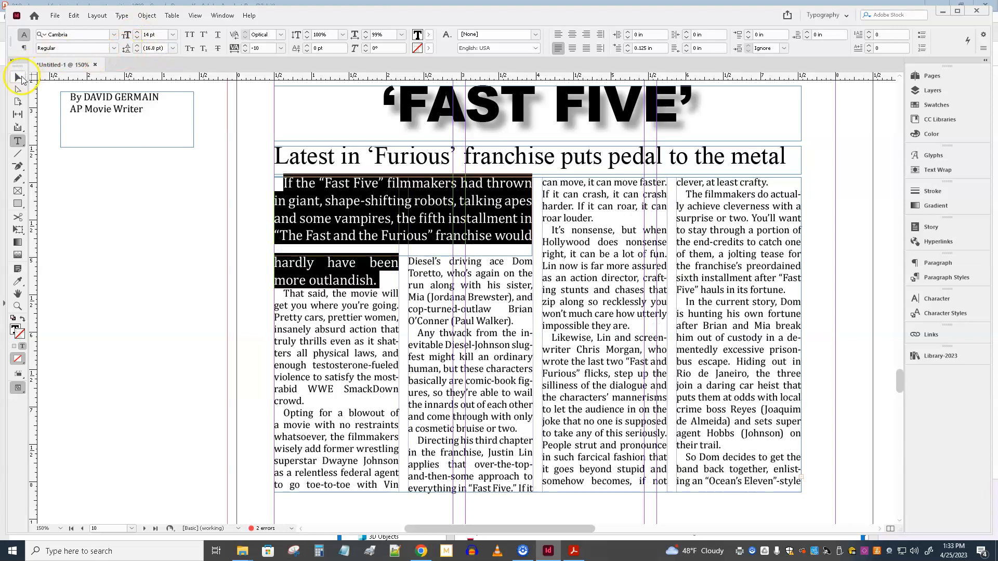
Step: Lengthen the opening-text frame downward to about 1.21 in so the whole first paragraph fits
left_click(18, 78)
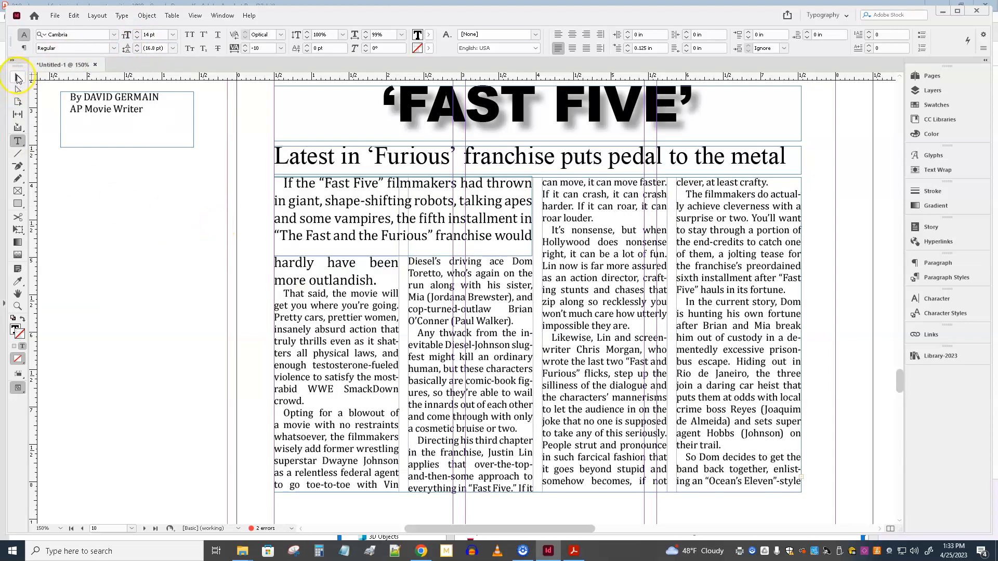
left_click(404, 267)
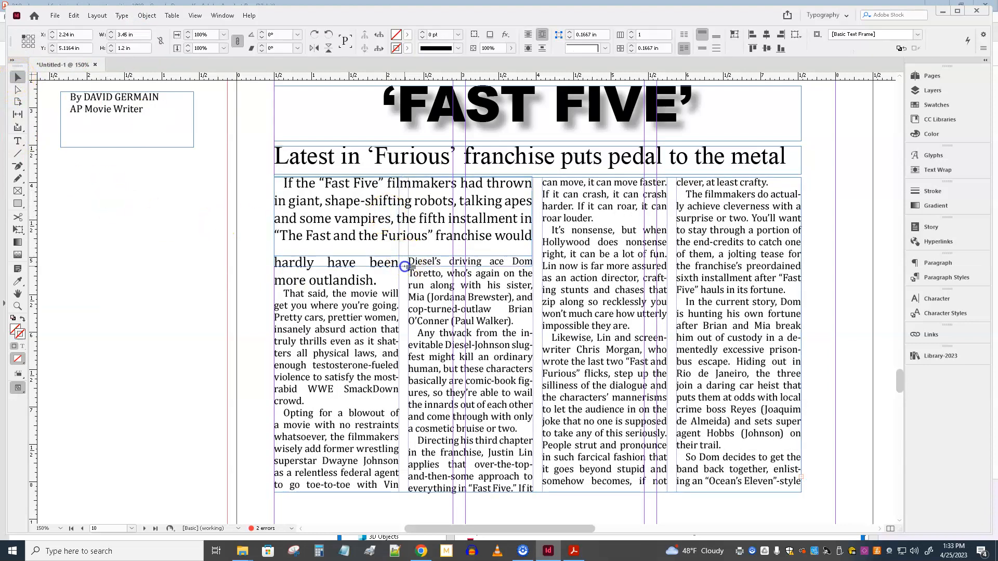
left_click_drag(404, 267, 403, 267)
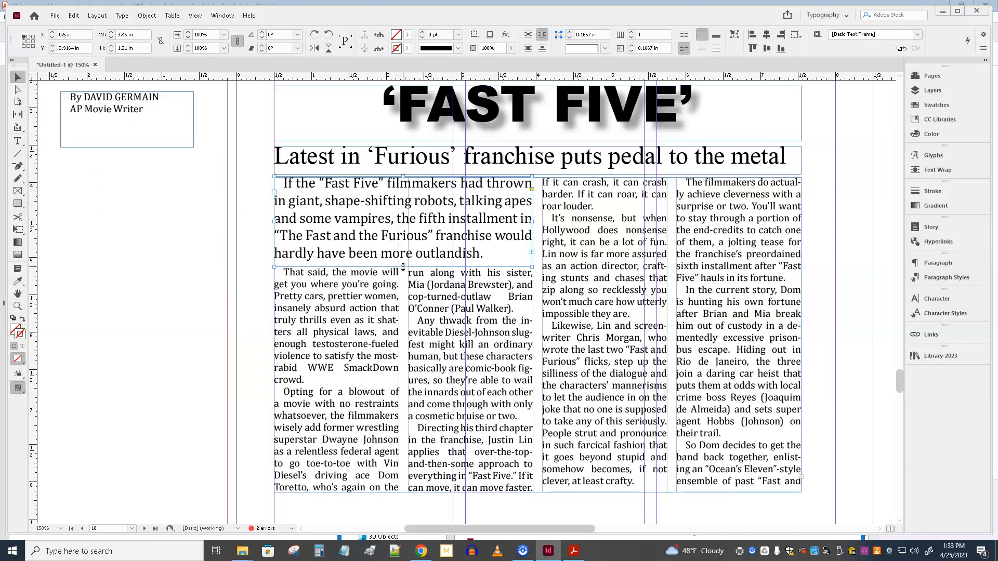
left_click(404, 267)
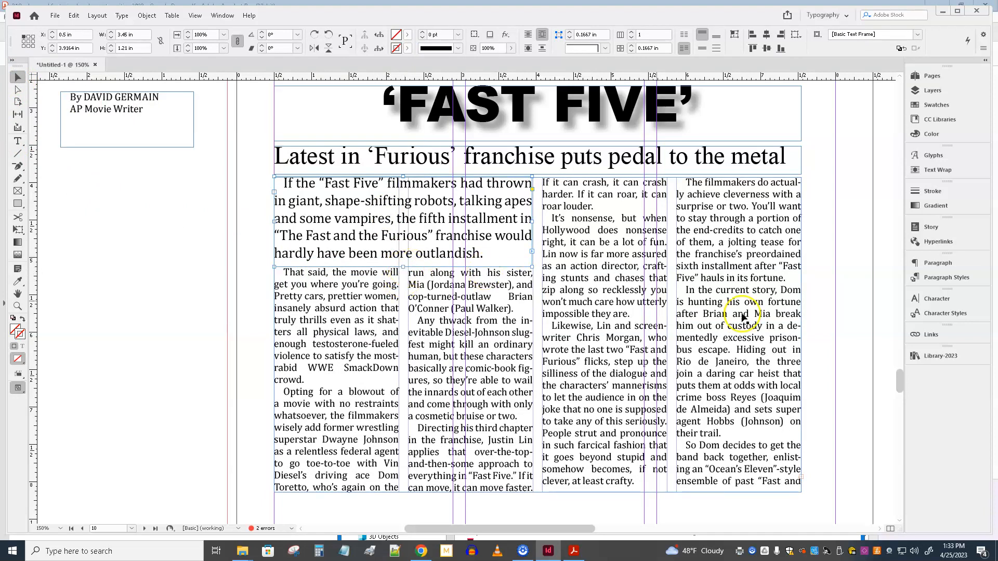
Step: Set the opening-text frame's bottom text wrap offset to 0.0625 in and check the layout in preview mode
left_click(939, 171)
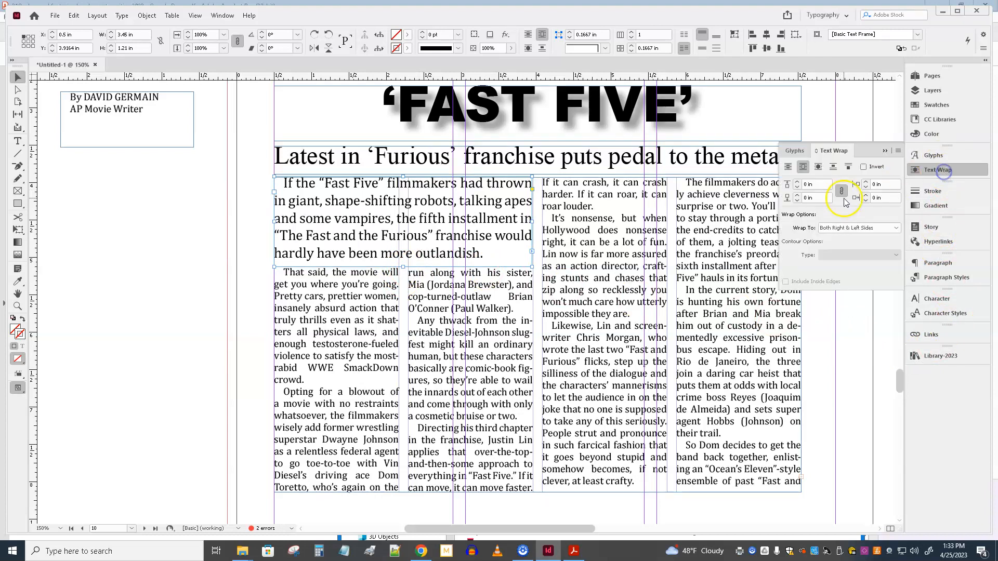
left_click(798, 198)
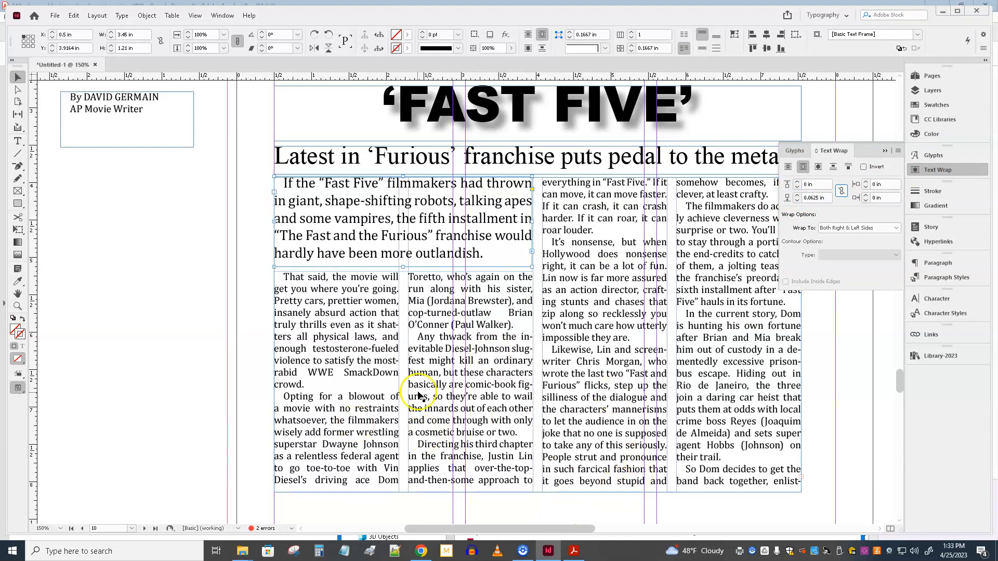
left_click(209, 258)
key("w")
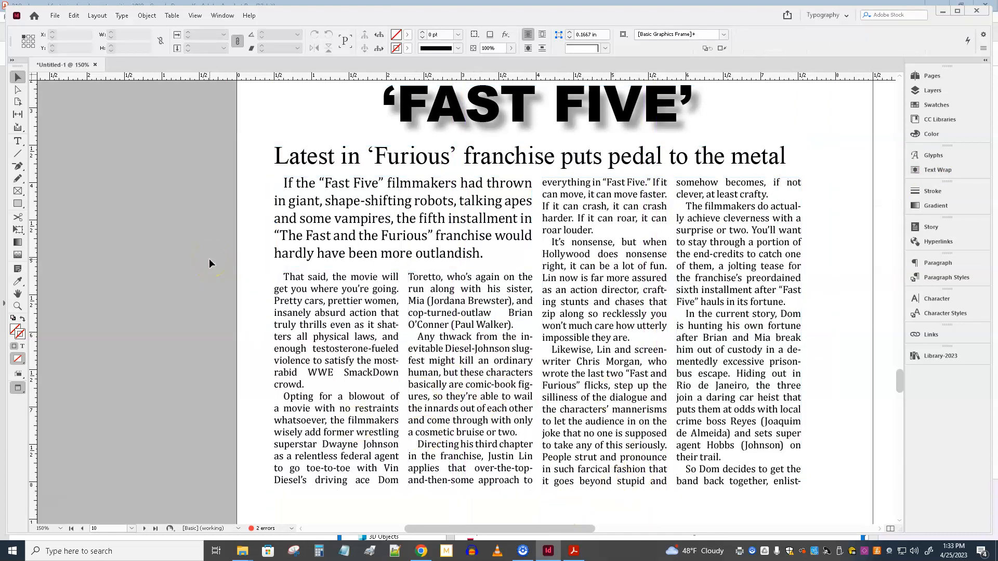
key("w")
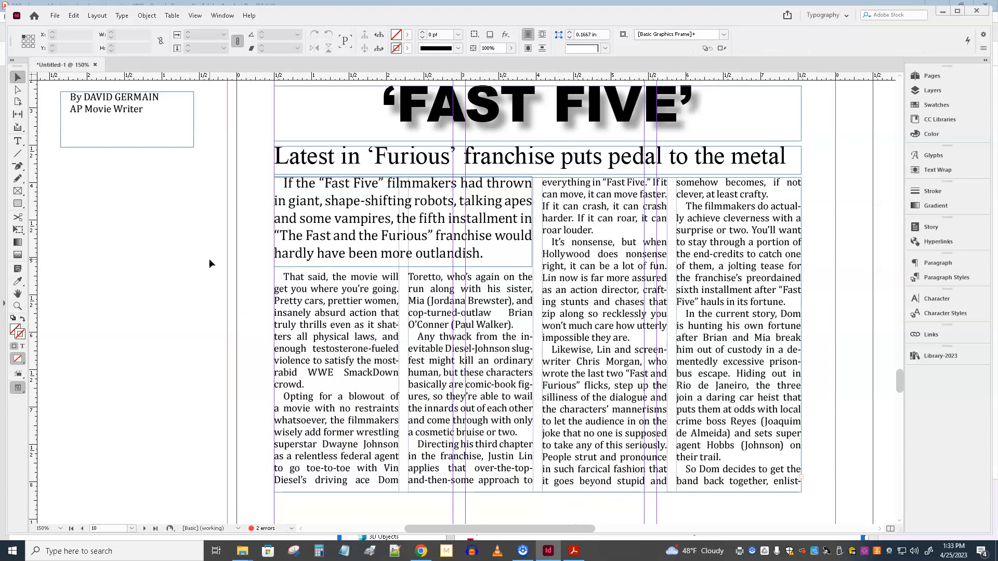
Step: Give the opening paragraph a one-character drop cap three lines deep with its left edge aligned
double_click(290, 193)
left_click(335, 230)
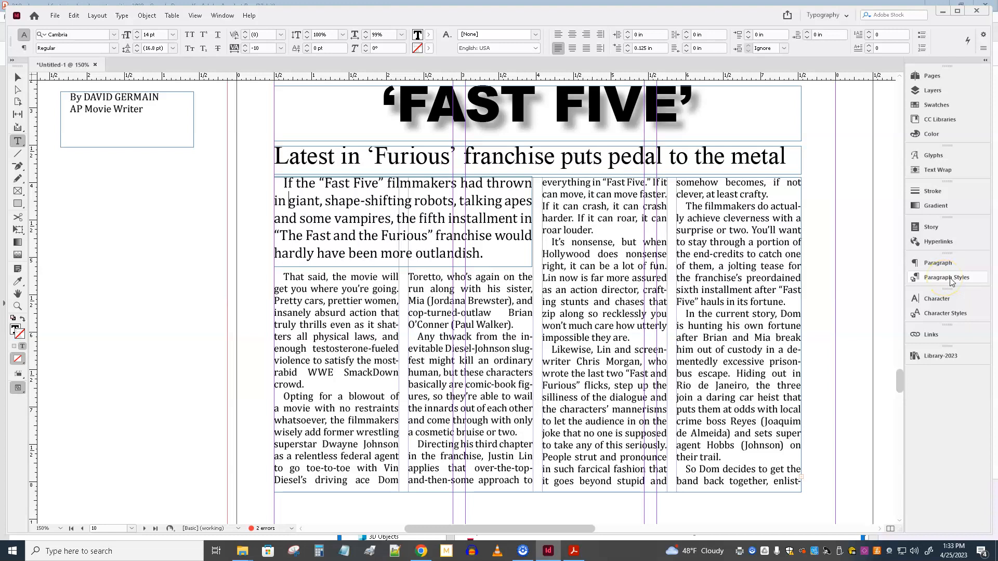
left_click(939, 264)
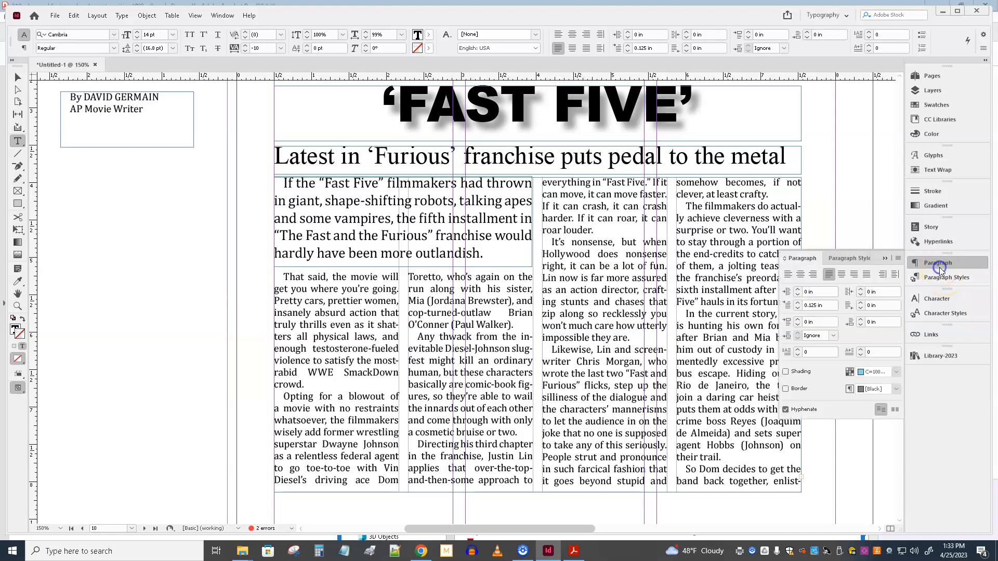
left_click(897, 259)
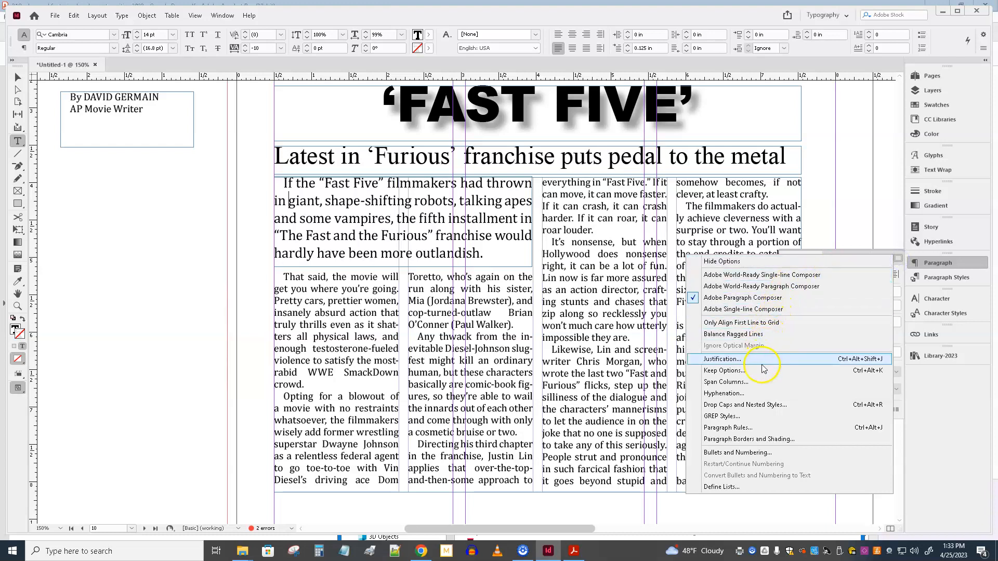
left_click(760, 405)
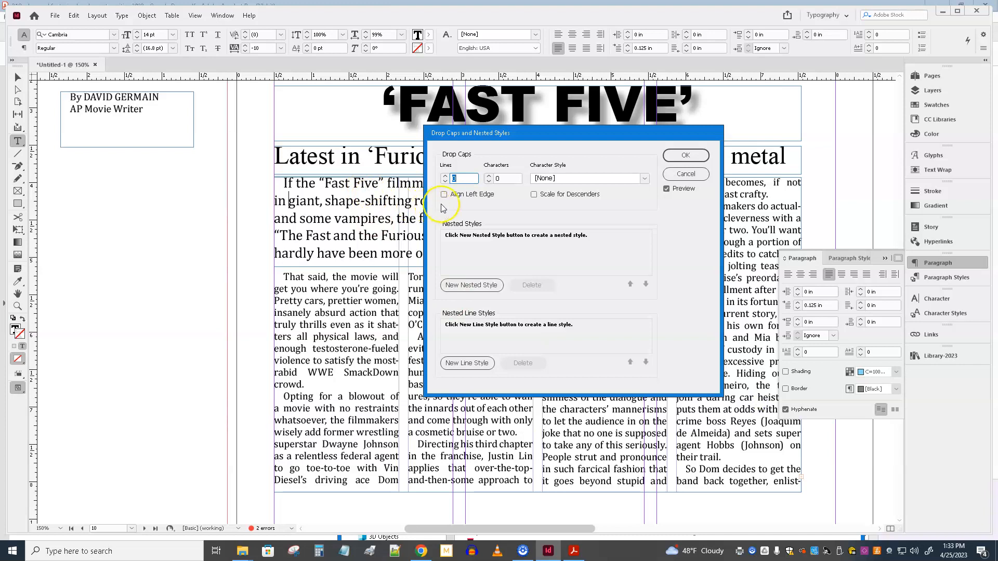
left_click(446, 177)
left_click(446, 177)
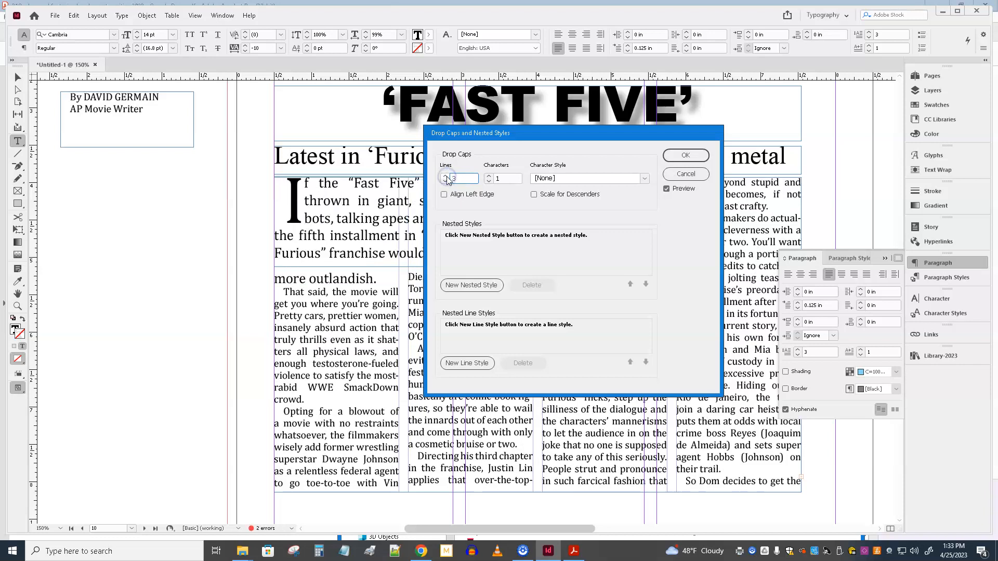
left_click(444, 196)
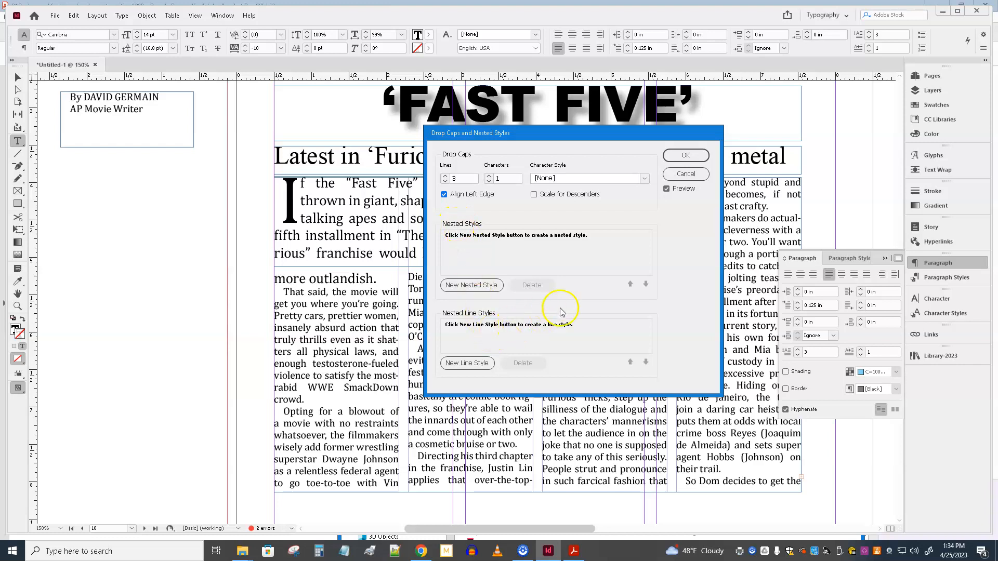
left_click(685, 157)
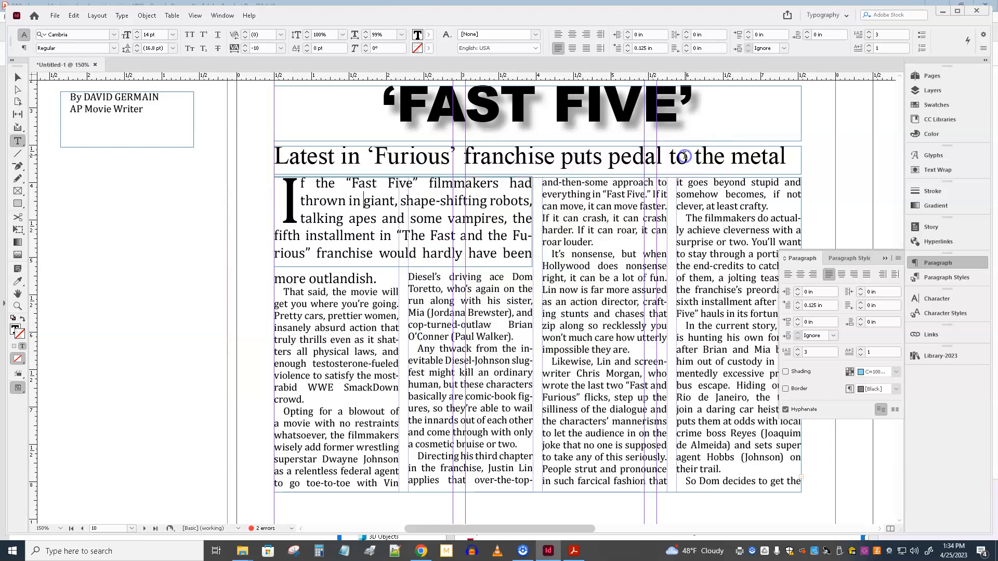
Step: Set the opening paragraph's first-line indent to 0 in
left_click(662, 49)
type("0")
key("Return")
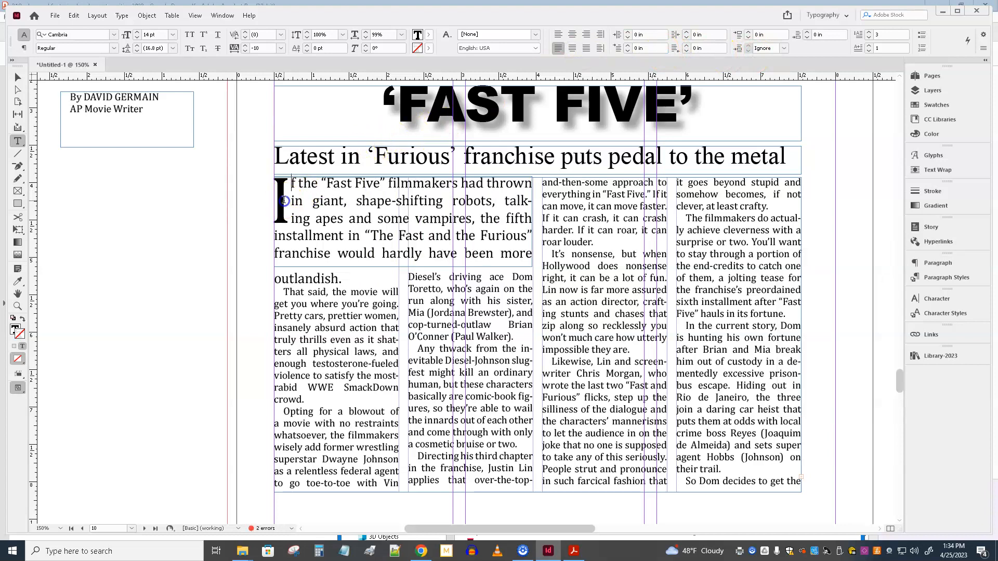
Step: Format the drop cap "I" in Arial Black
left_click_drag(283, 200, 273, 201)
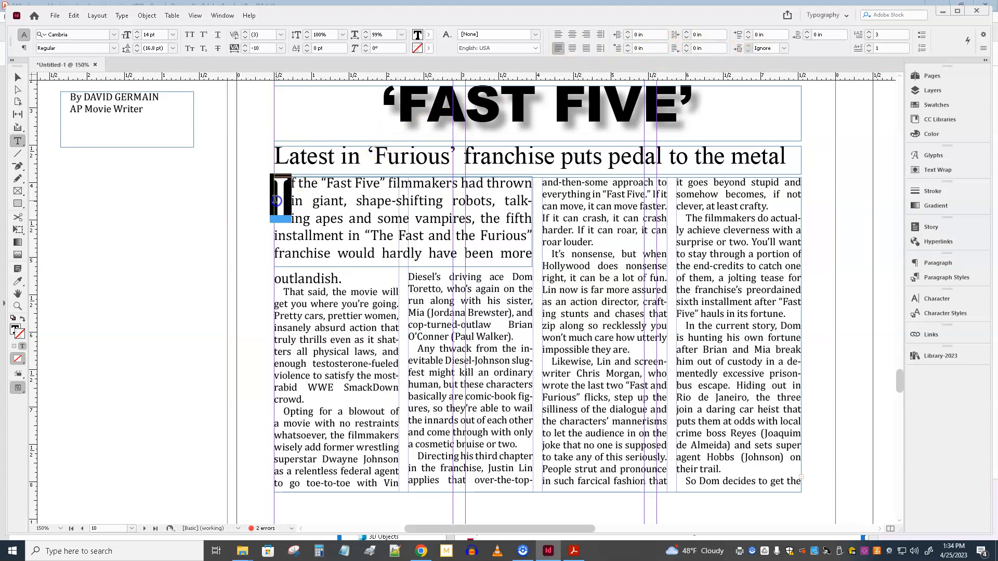
left_click(113, 36)
left_click(85, 83)
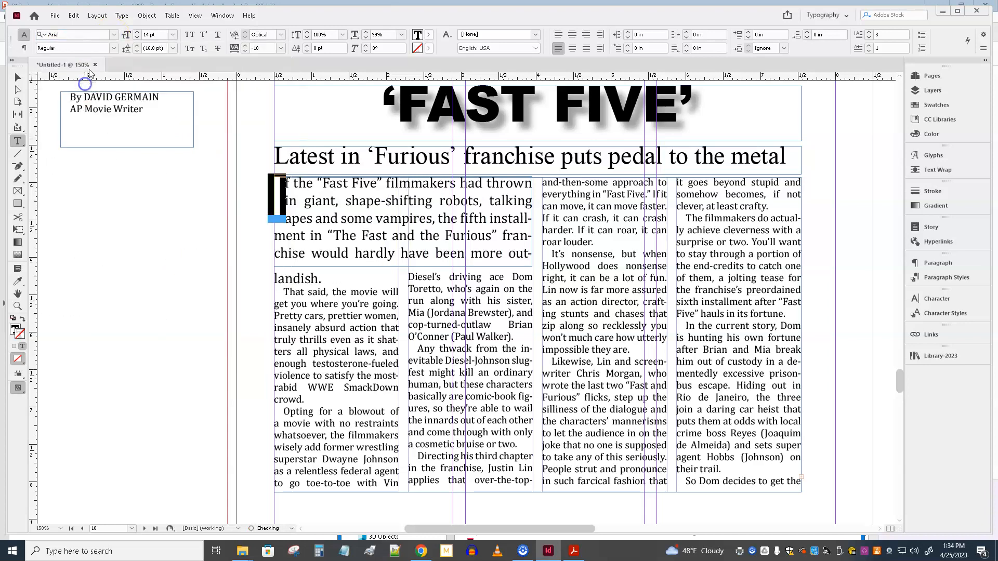
left_click(111, 49)
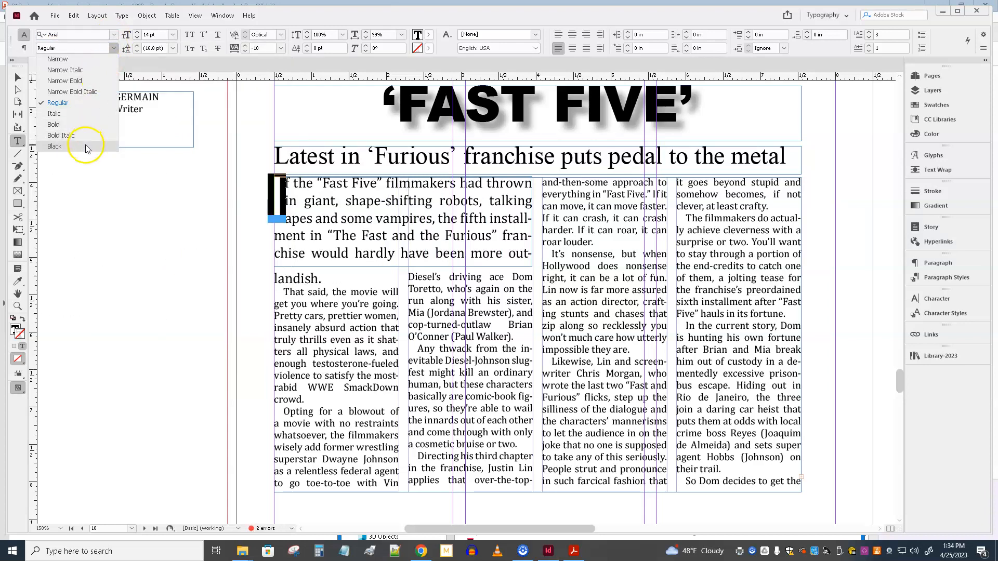
left_click(84, 144)
left_click(17, 77)
left_click(85, 228)
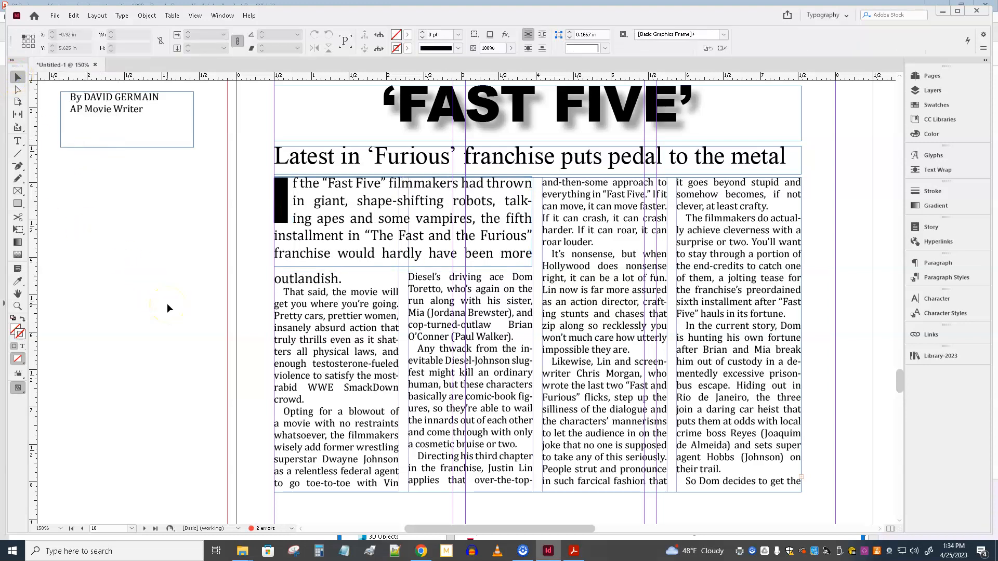
Step: Set both lines of the byline on the pasteboard to 12 pt with Auto leading and center them
left_click(155, 114)
double_click(149, 113)
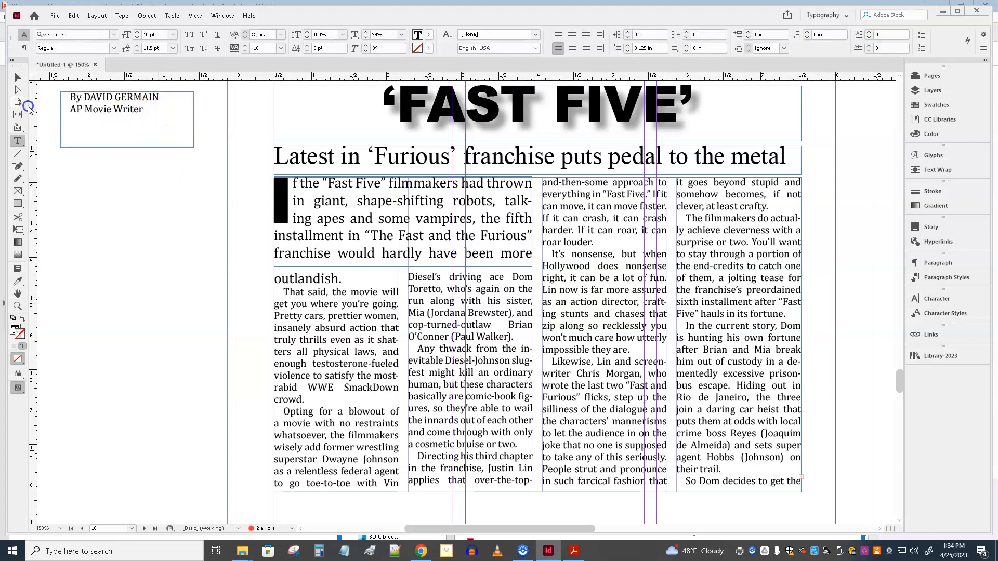
key("ctrl+a")
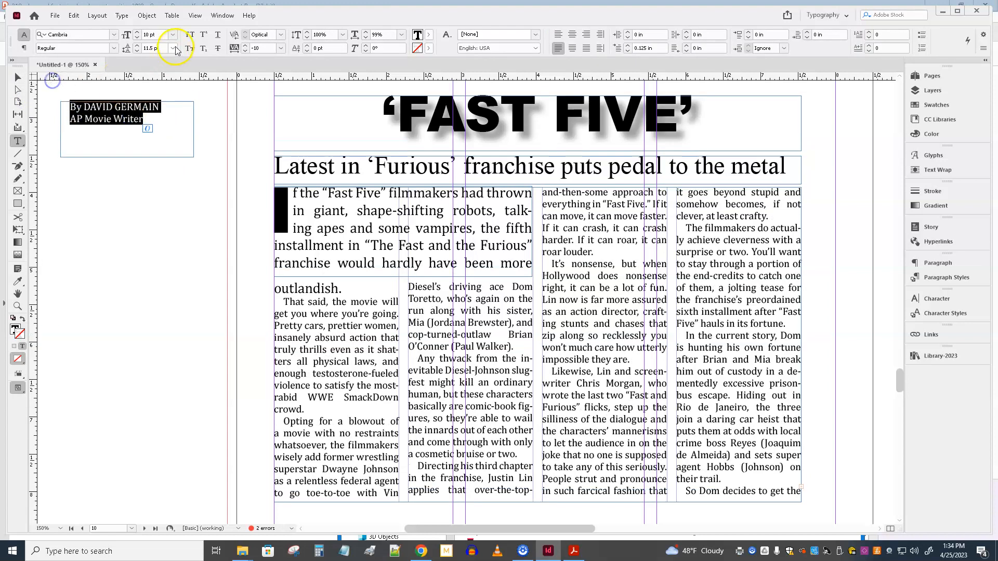
left_click(137, 32)
left_click(137, 32)
left_click(172, 48)
left_click(156, 60)
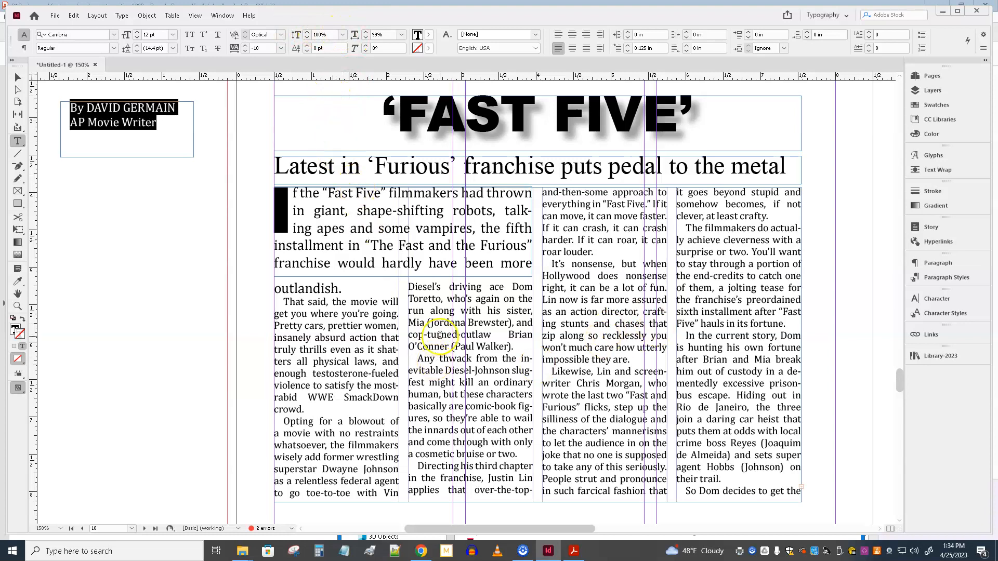
key("BackSpace")
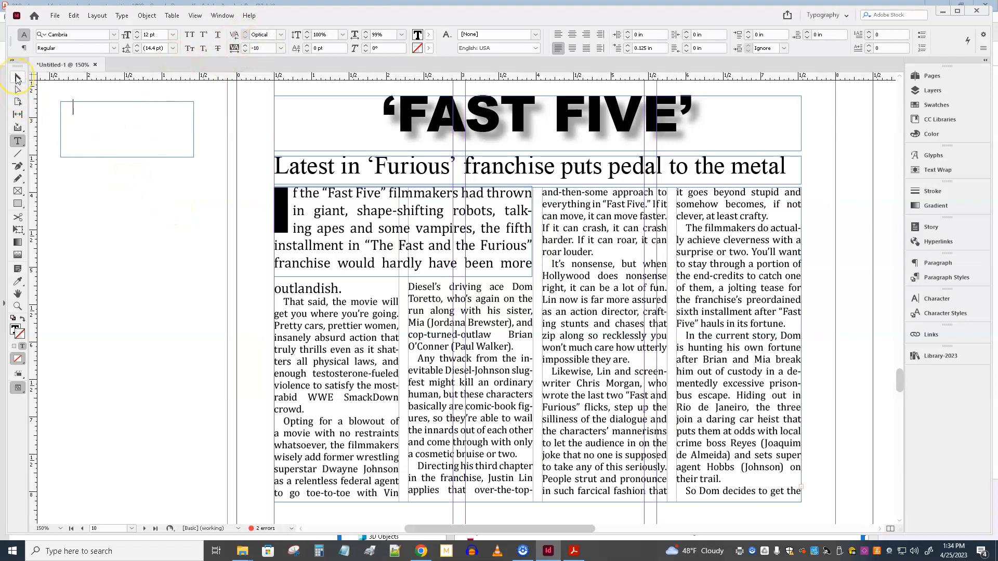
key("ctrl+z")
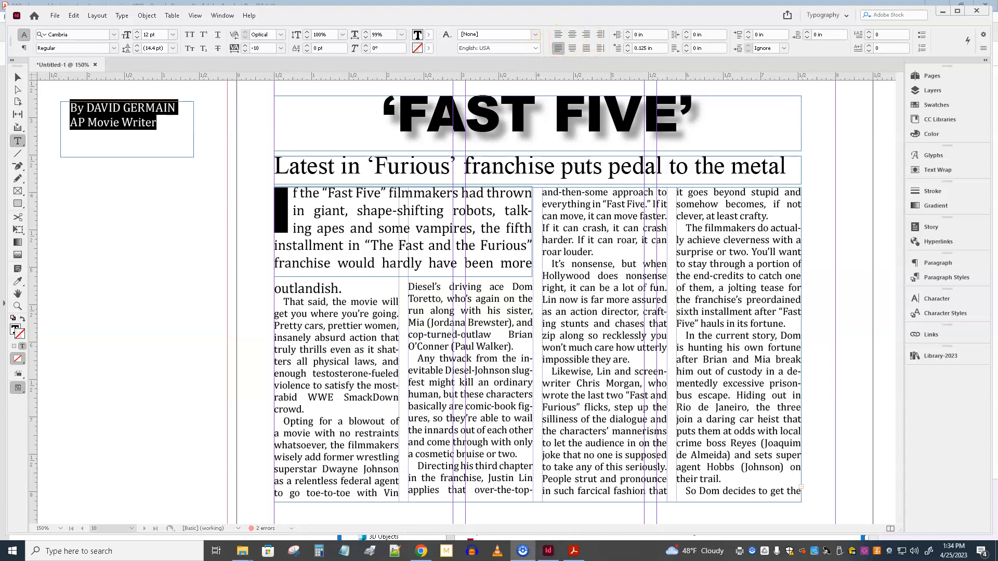
left_click(571, 35)
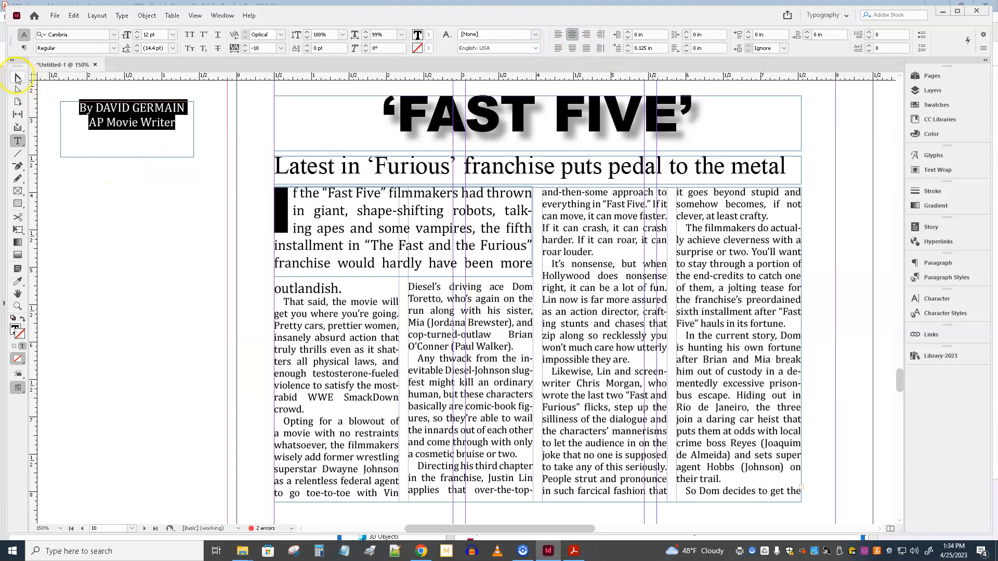
Step: Shrink the byline frame around its text to about 1.59 by 0.37 in
left_click(18, 78)
double_click(128, 156)
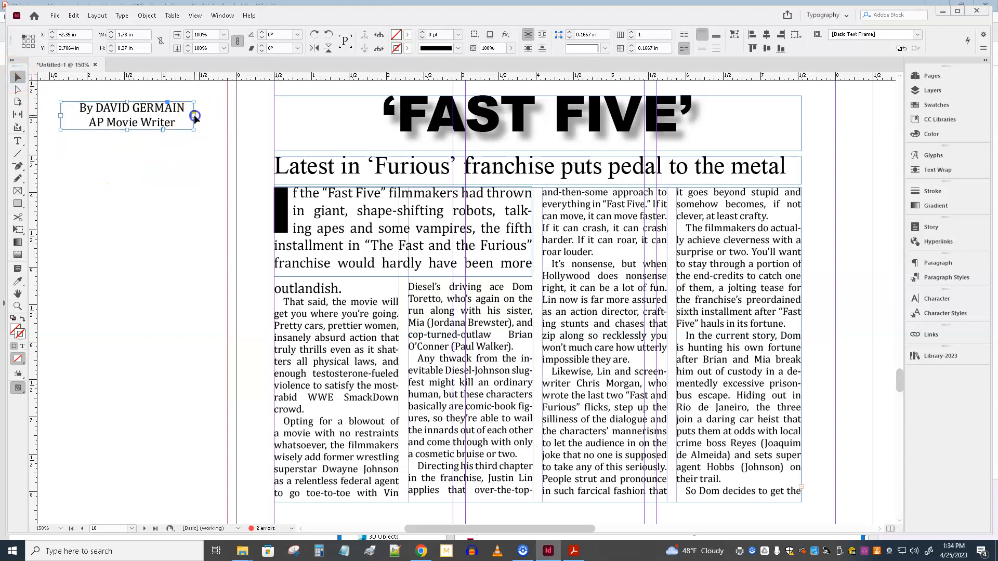
double_click(194, 115)
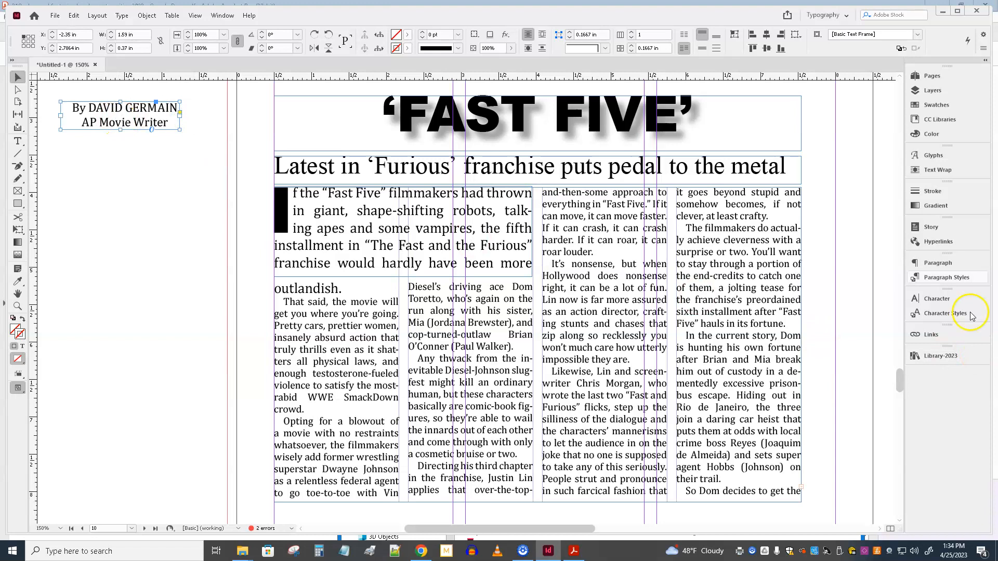
Step: Wrap text around the byline frame's bounding box with linked offsets of 0.125 in on all sides
left_click(940, 172)
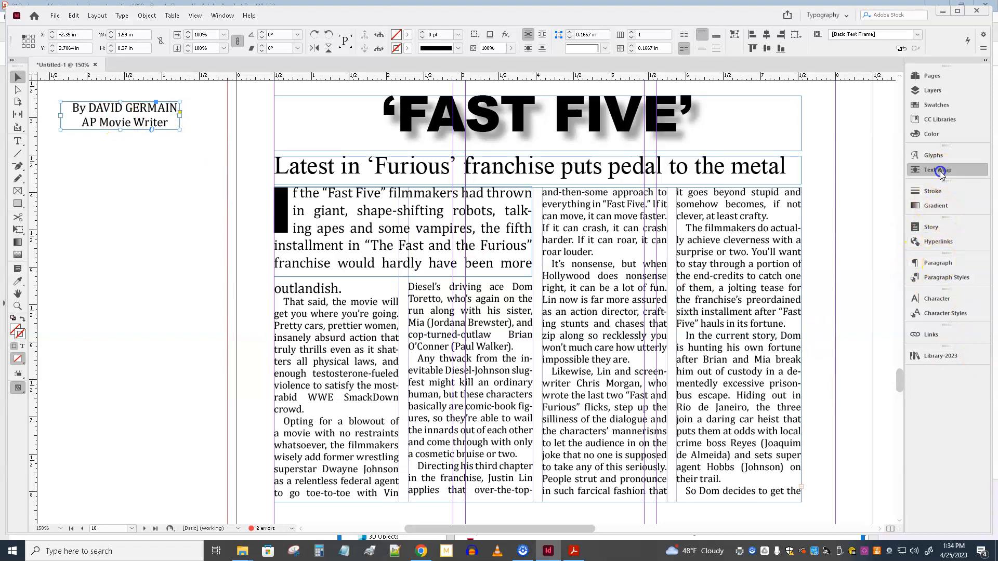
left_click(802, 167)
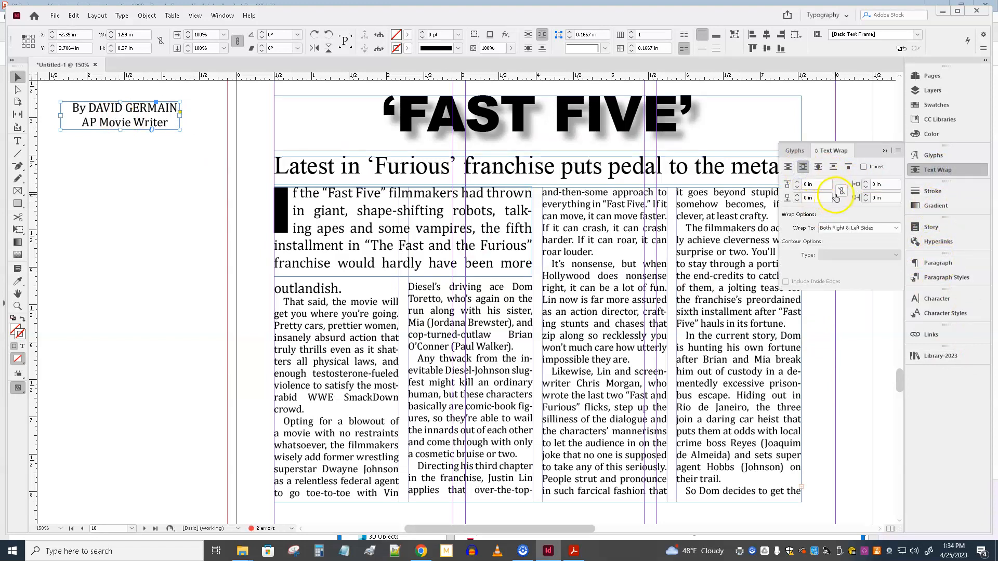
left_click(841, 195)
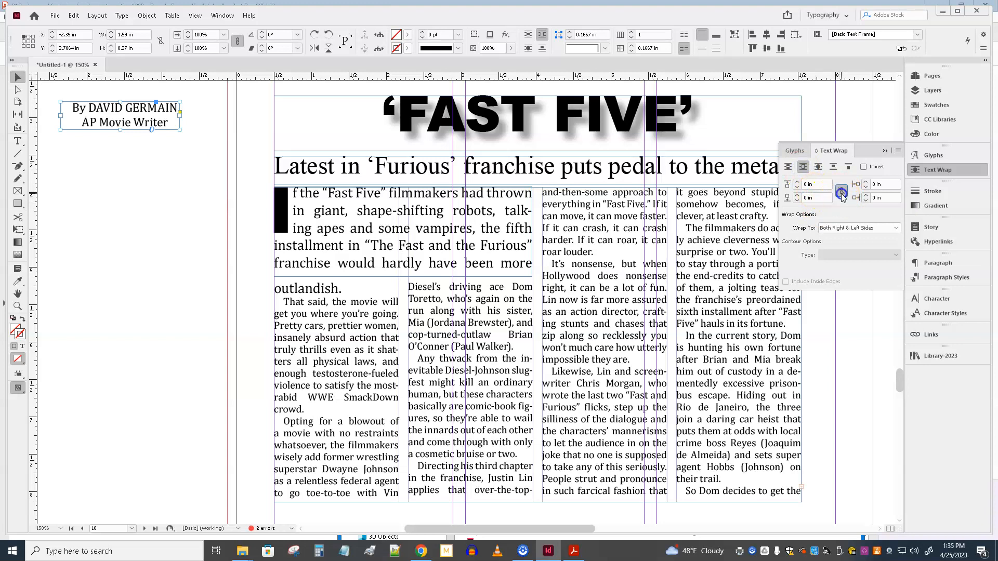
left_click(807, 185)
type("p9")
key("Return")
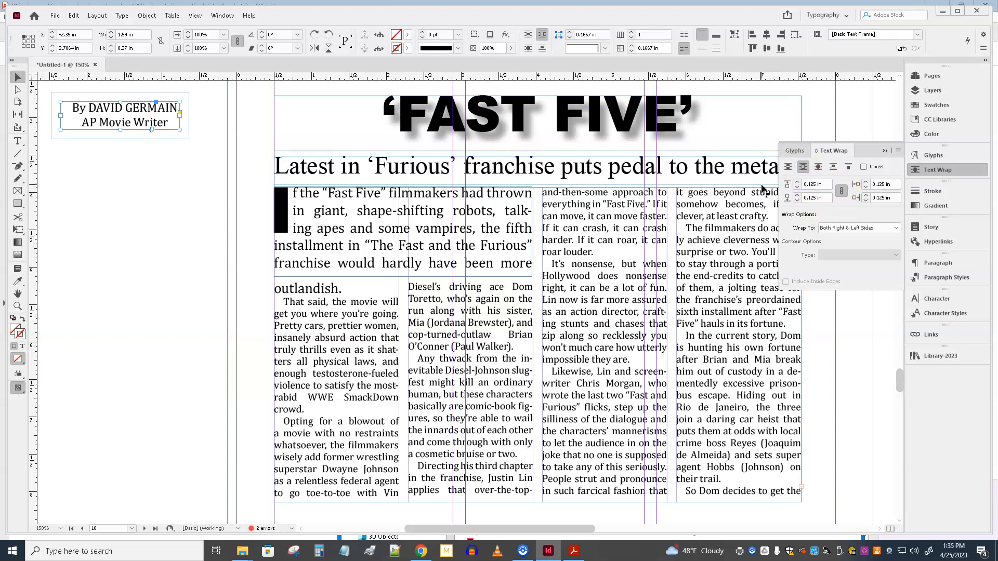
Step: Move the byline from the pasteboard into the story body, straddling the first two columns at about X 1.46 in, Y 6.48 in
left_click_drag(125, 110, 405, 387)
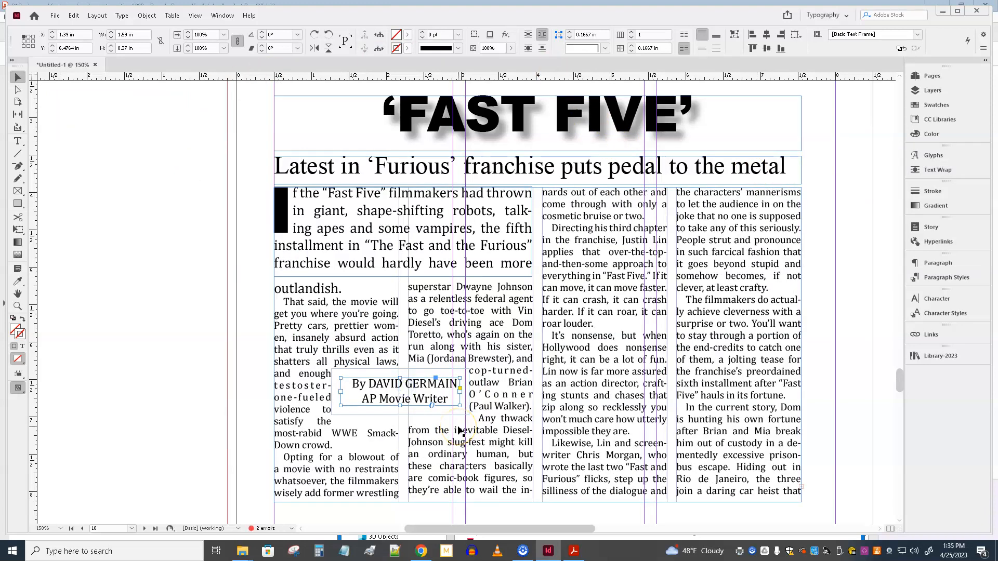
key("Right")
key("Right")
key("Right")
key("Right")
key("Right")
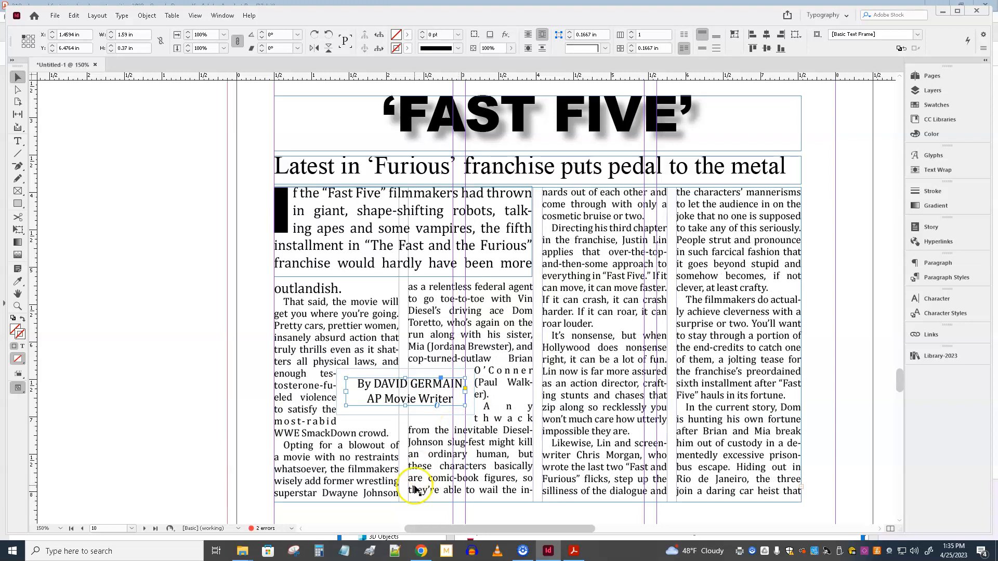
Step: Extend the two-column lead frame down to hold the line "outlandish." and adjust its position and upper edge just below the subhead
left_click(351, 271)
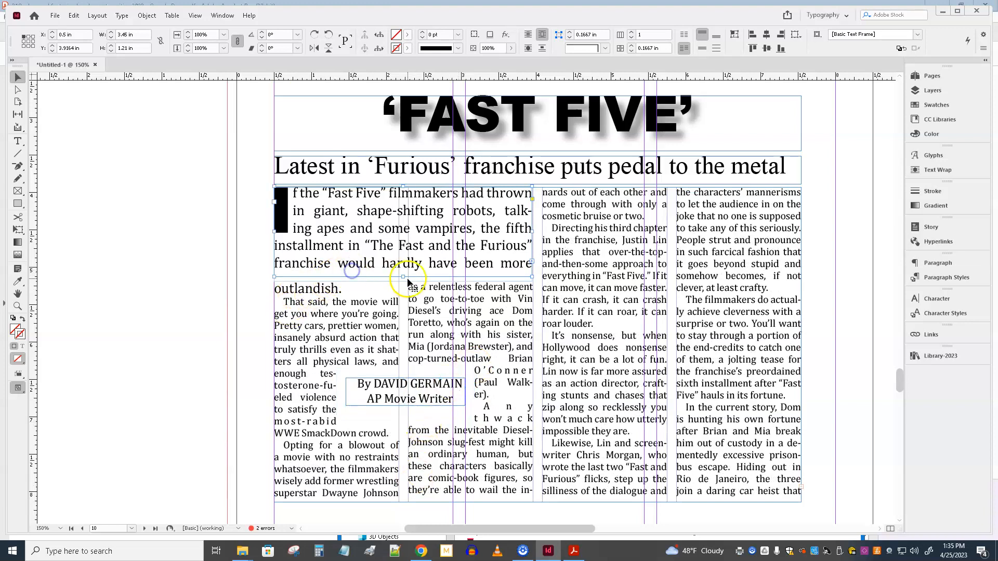
left_click(404, 285)
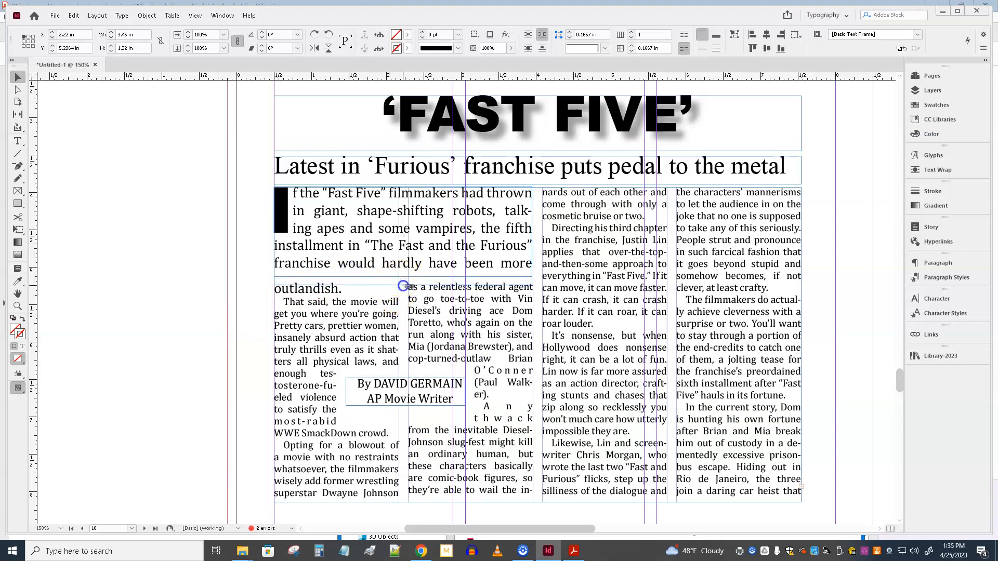
left_click_drag(403, 277, 402, 288)
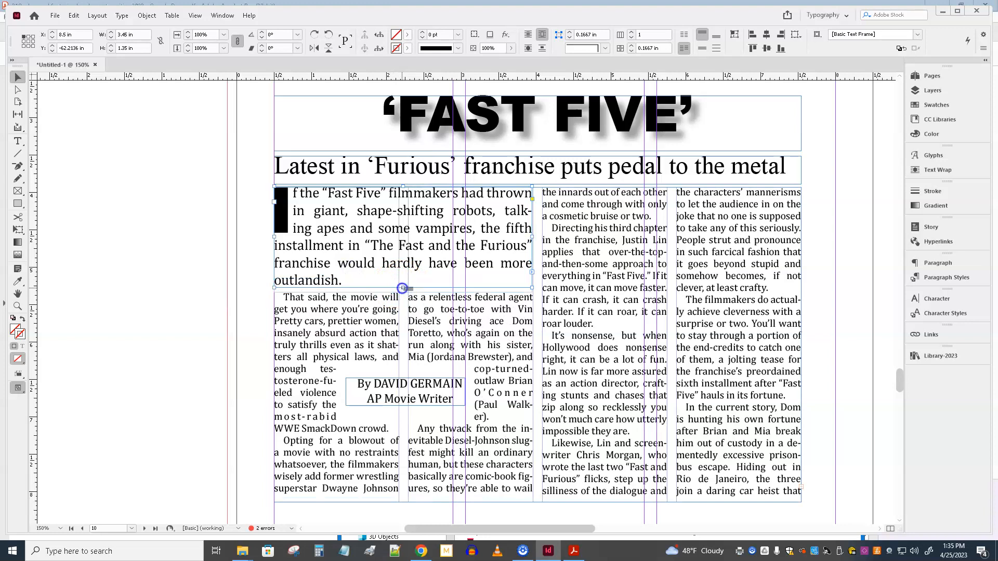
key("Down")
key("Down")
key("Down")
left_click(383, 207)
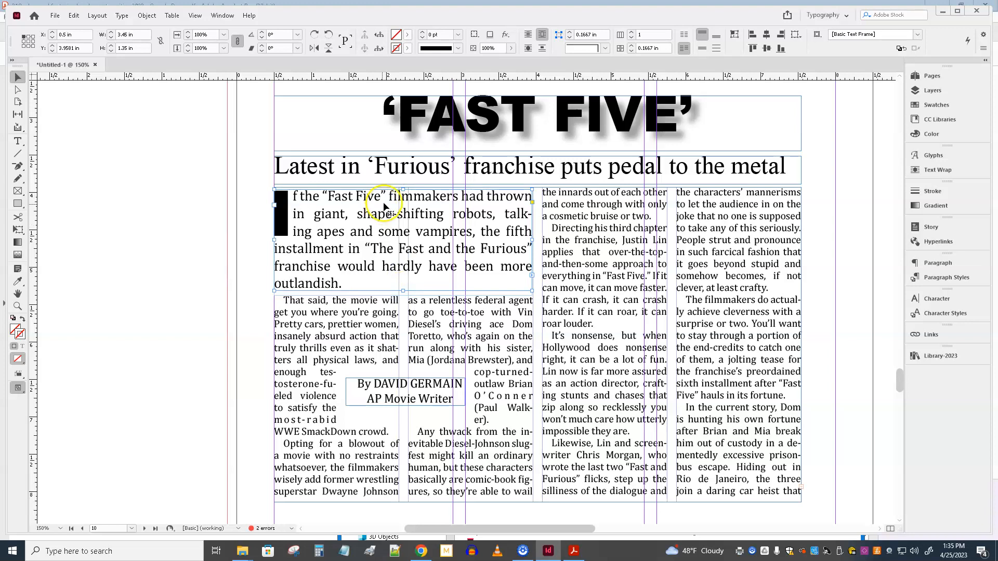
left_click_drag(403, 189, 401, 188)
left_click(190, 313)
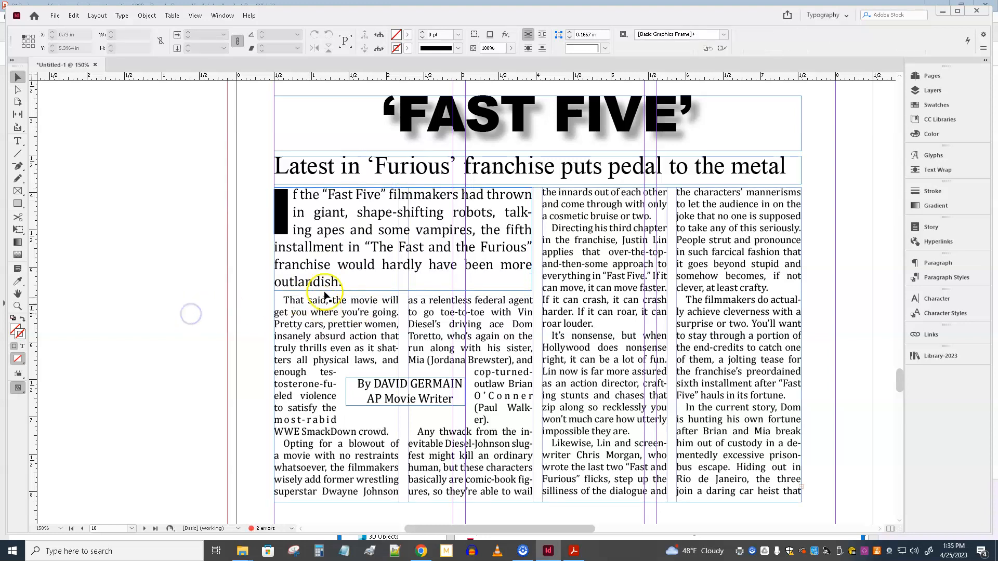
Step: Adjust the lead frame's lower edge to a height of about 1.41 in, ending just below "outlandish."
left_click(415, 285)
left_click(405, 299)
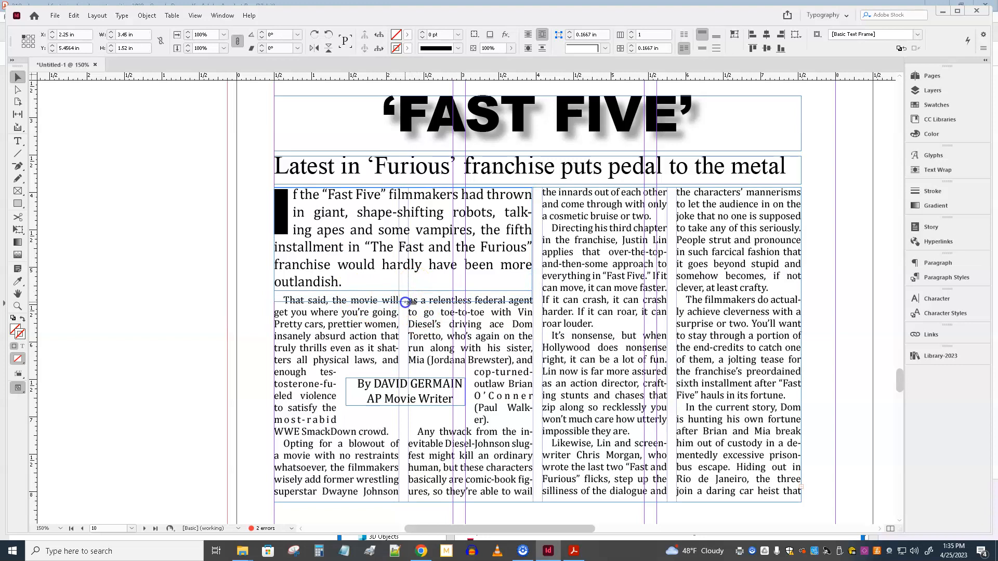
left_click_drag(404, 302, 402, 304)
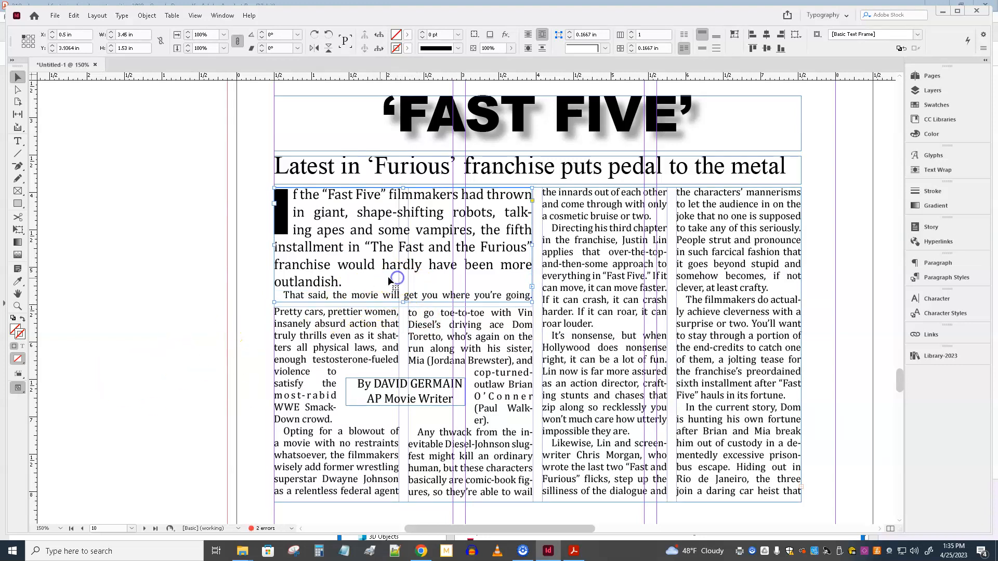
double_click(343, 282)
key("Return")
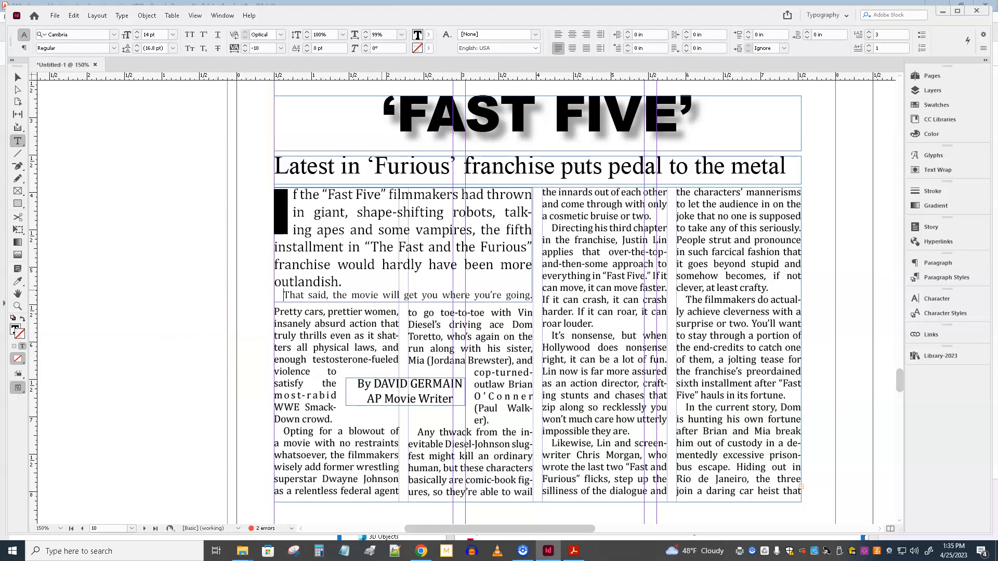
left_click(18, 78)
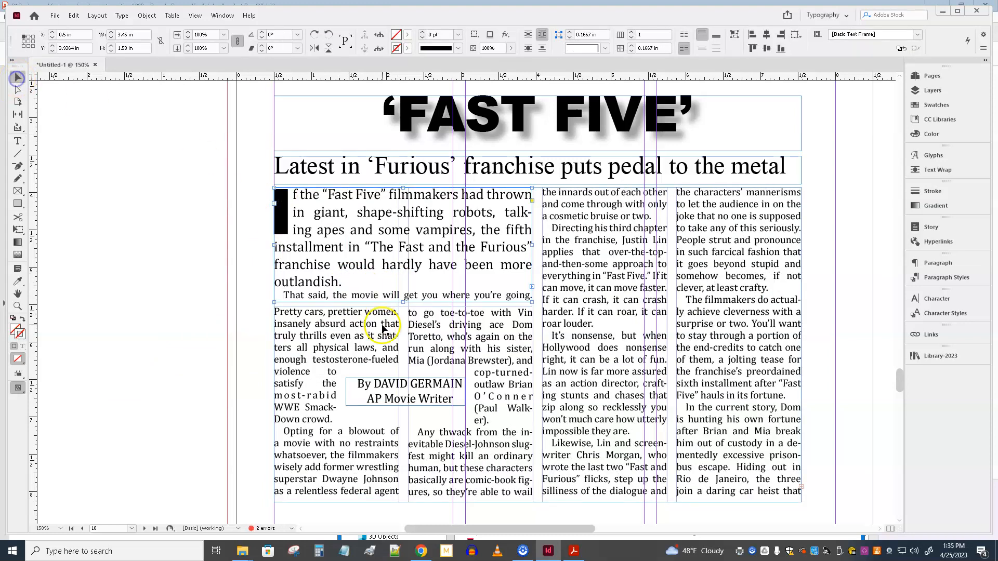
left_click_drag(404, 301, 403, 293)
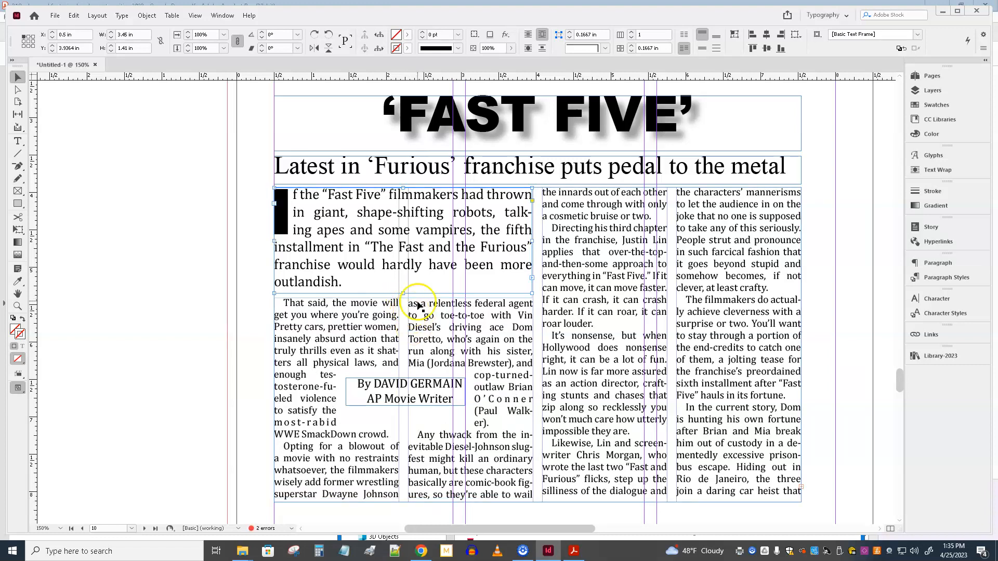
double_click(281, 302)
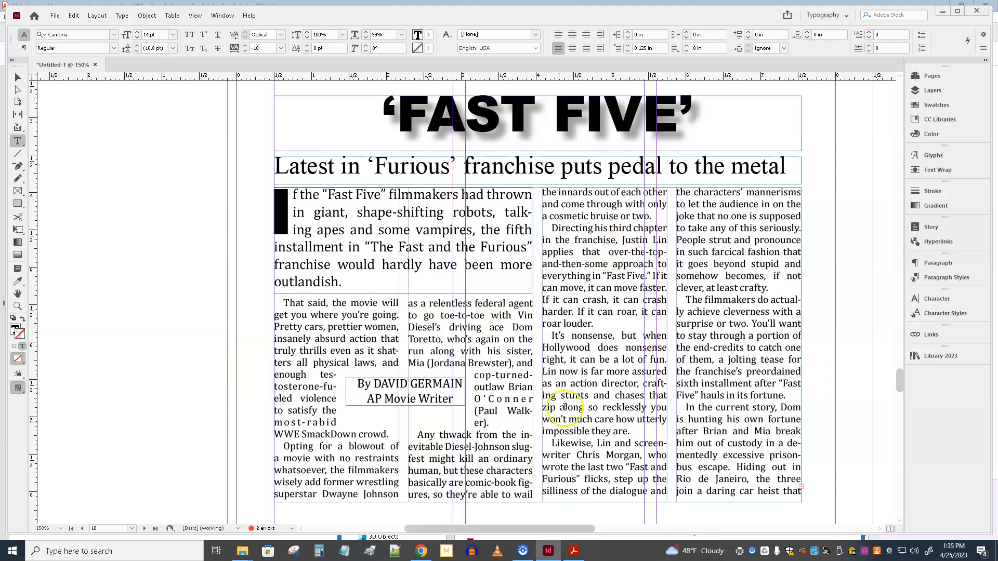
Step: Draw a rectangular graphic frame about 3.46 by 2.3 in below the third and fourth columns of the story
scroll(618, 416, "down", 3)
scroll(631, 494, "down", 2)
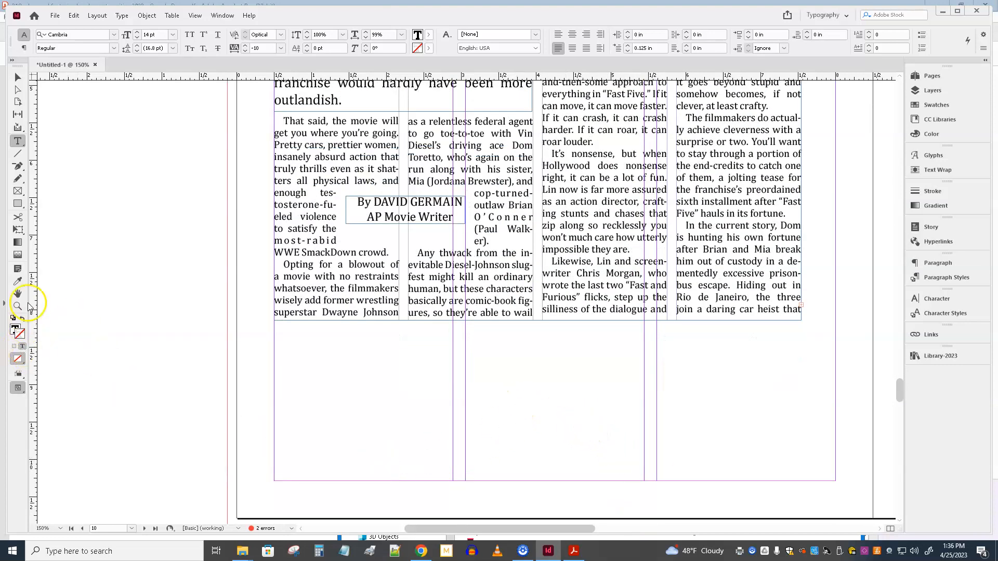
left_click(17, 190)
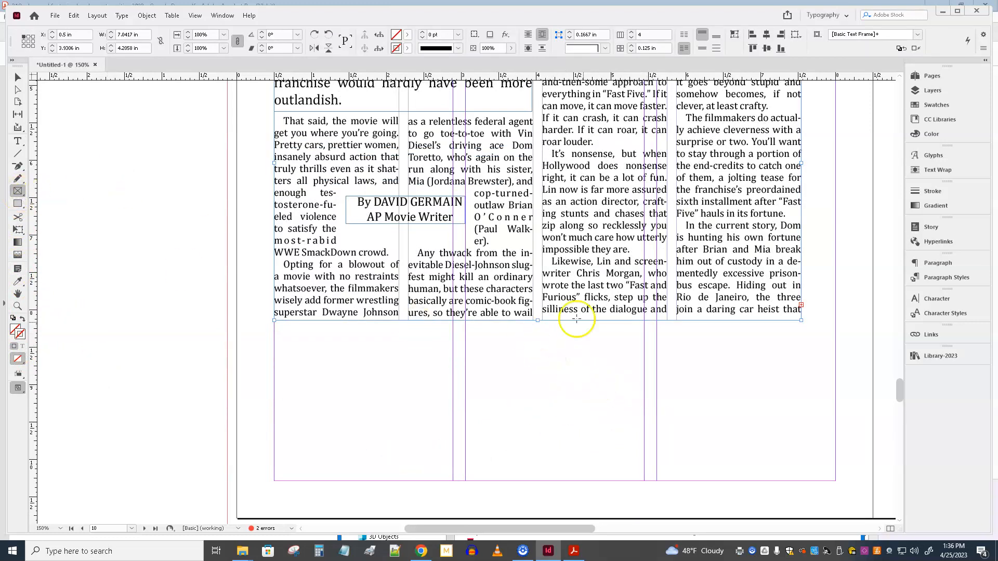
left_click_drag(543, 331, 804, 502)
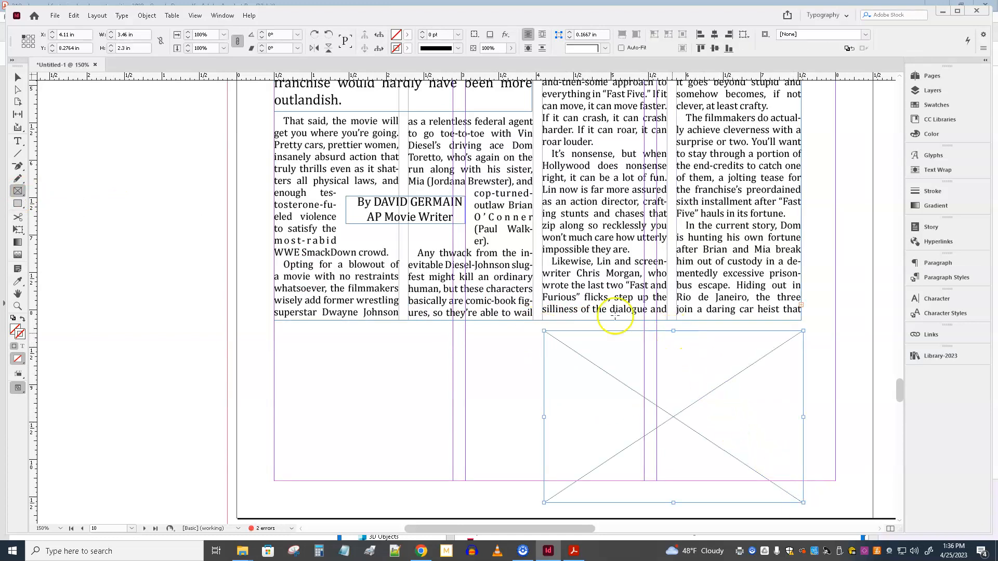
left_click(14, 78)
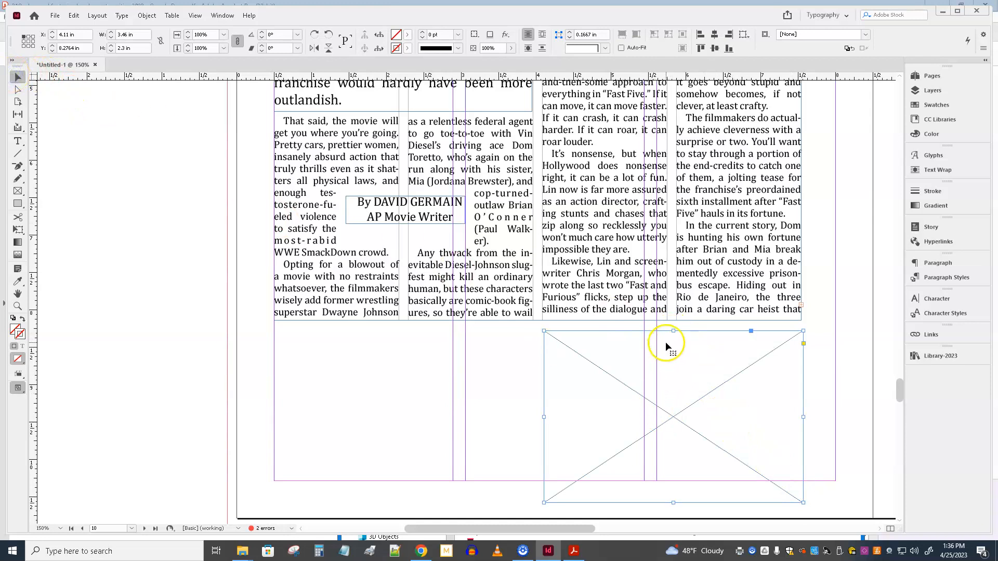
Step: Stretch the graphic frame up to the story's lower edge and down past the page, to about 3.05 in high
left_click_drag(673, 331, 673, 312)
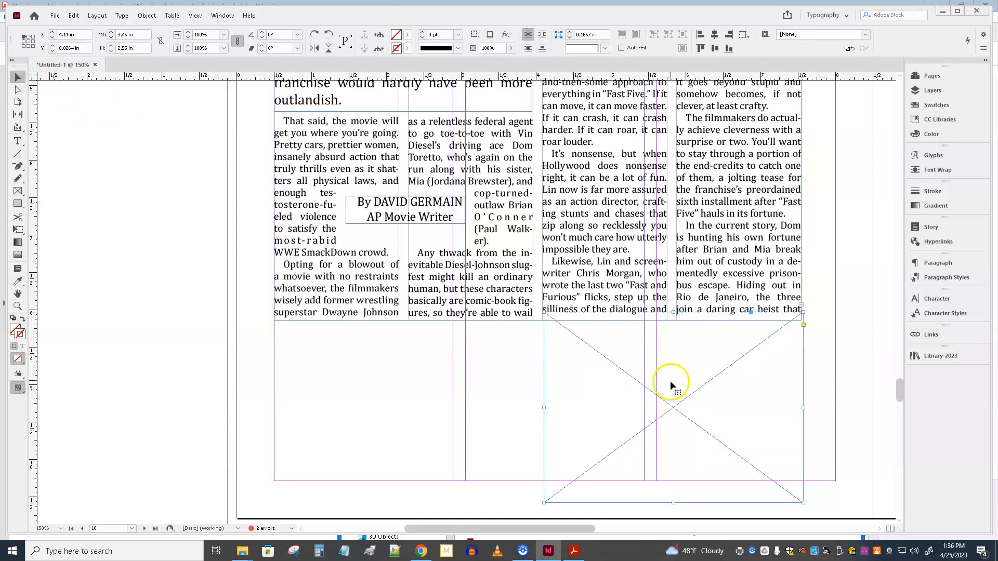
scroll(700, 437, "down", 2)
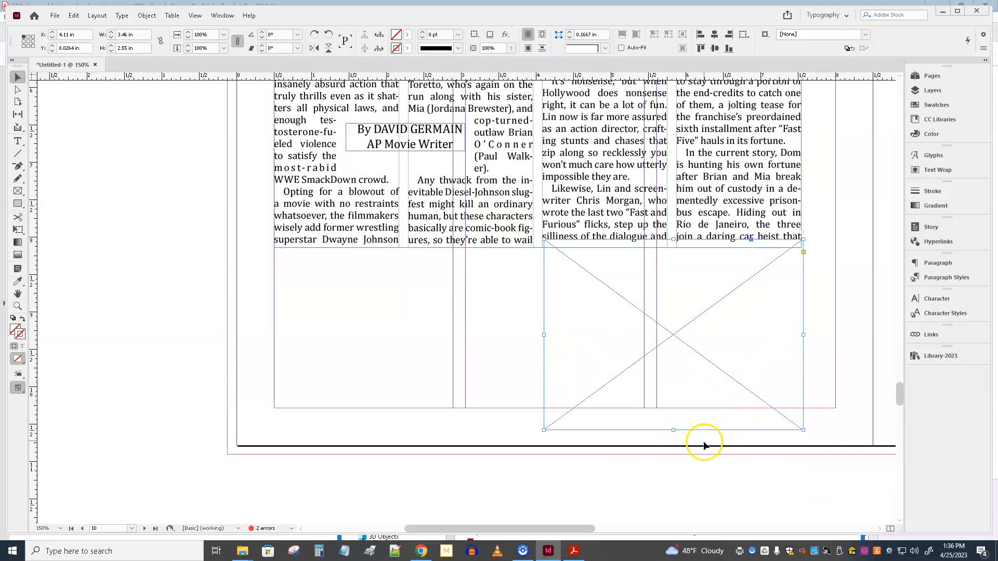
left_click_drag(673, 430, 673, 439)
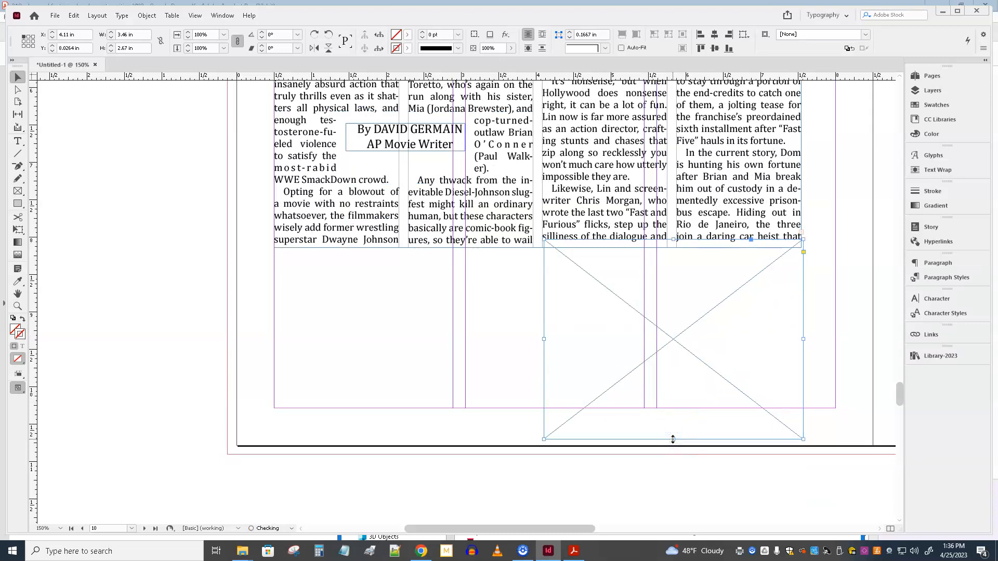
left_click_drag(674, 441, 673, 468)
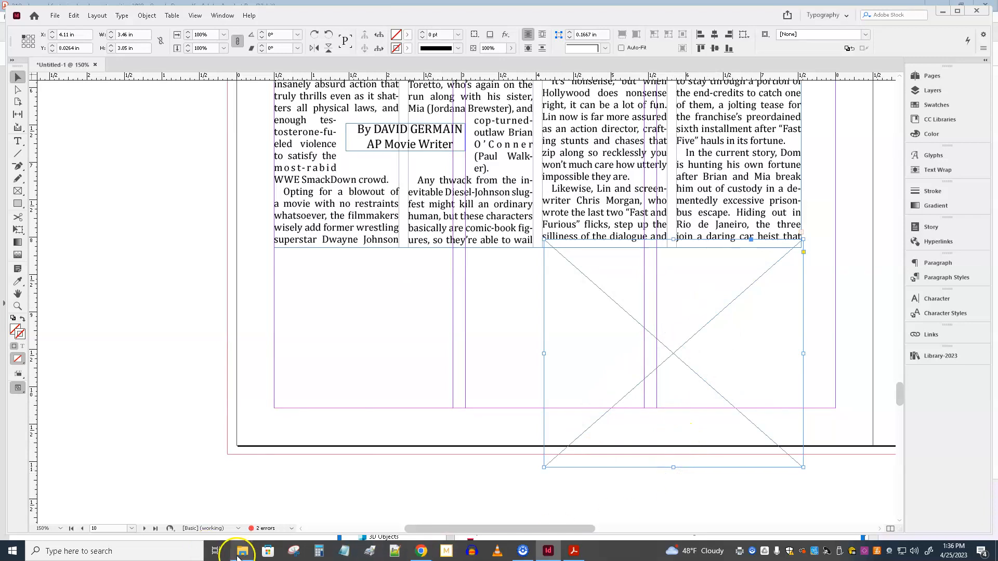
Step: Place diesel.jpg from the featurize-2019 folder in File Explorer into the empty graphic frame
mouse_move(245, 555)
left_click(283, 530)
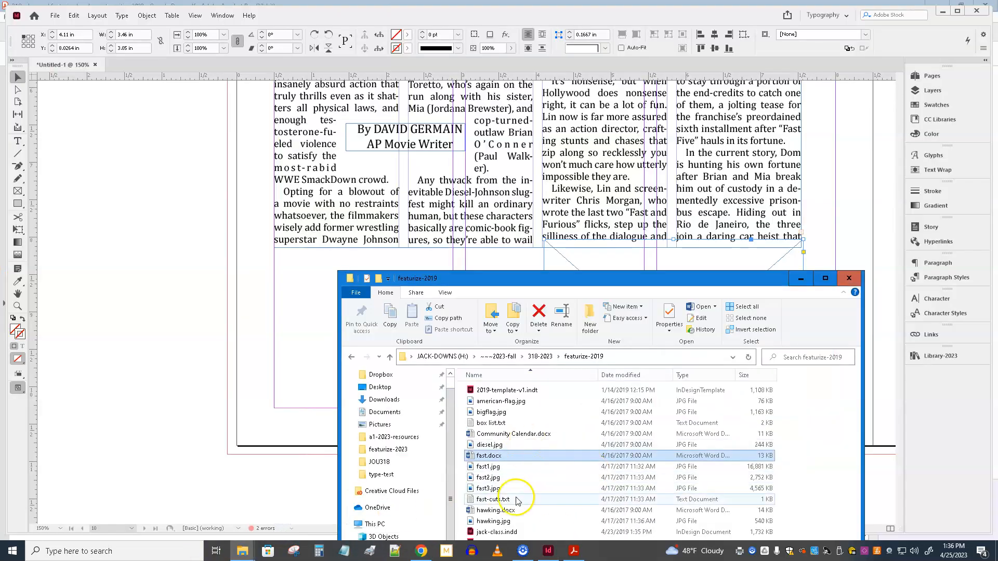
left_click_drag(643, 285, 391, 184)
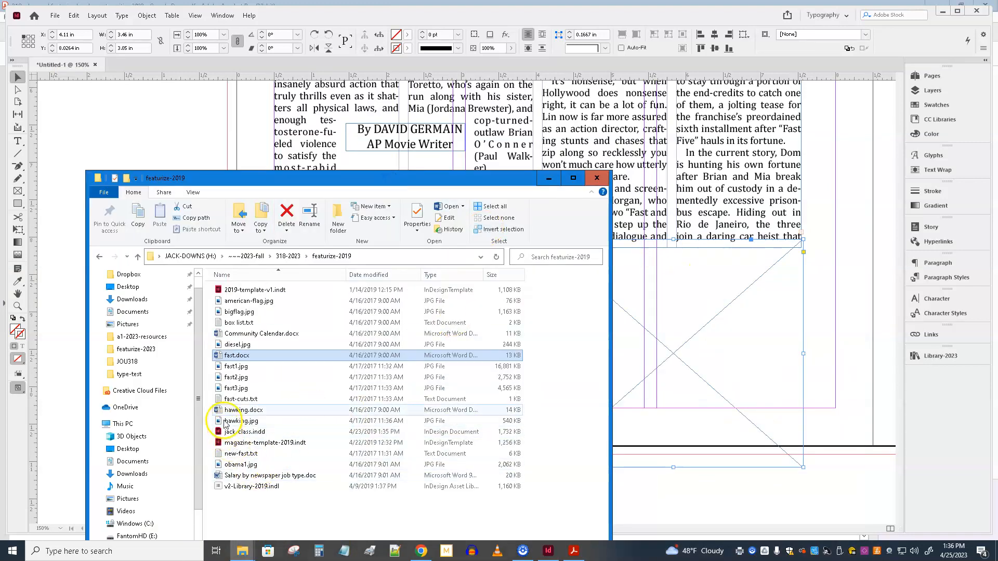
left_click(246, 346)
left_click_drag(246, 346, 727, 366)
left_click(548, 178)
left_click(607, 375)
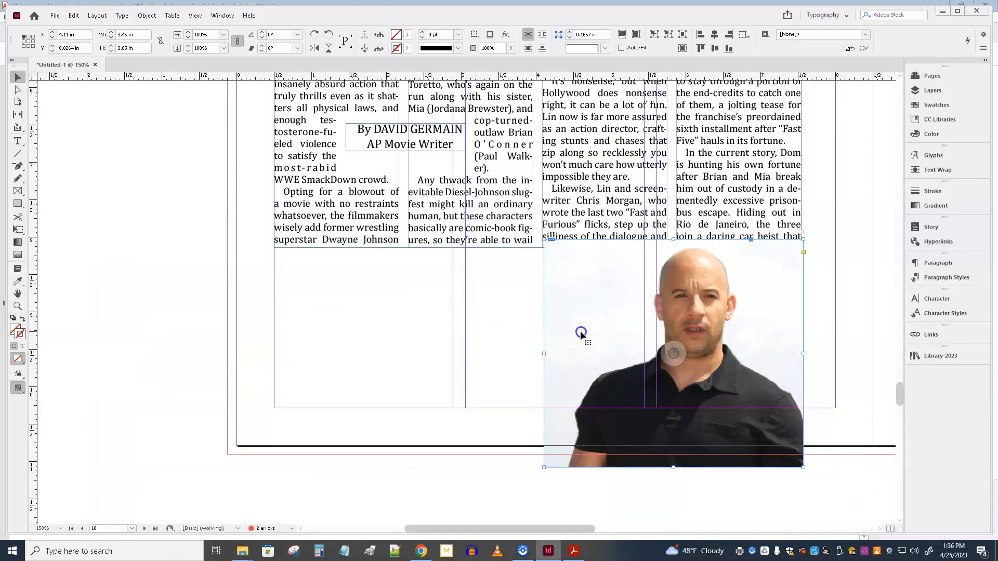
Step: Fit the photo proportionally in its frame and trim the frame to the image, about 2.76 in high
right_click(581, 334)
mouse_move(633, 357)
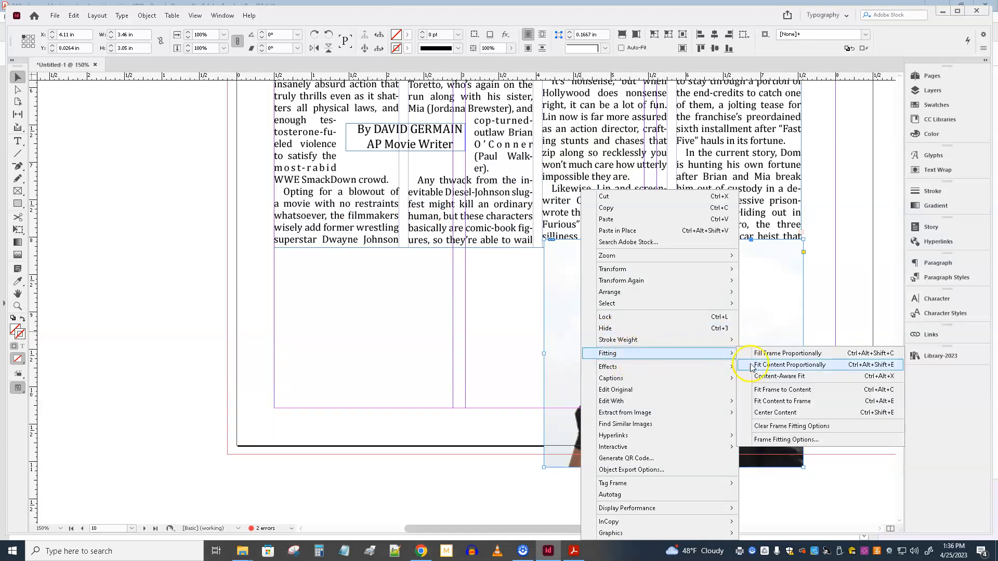
left_click(793, 367)
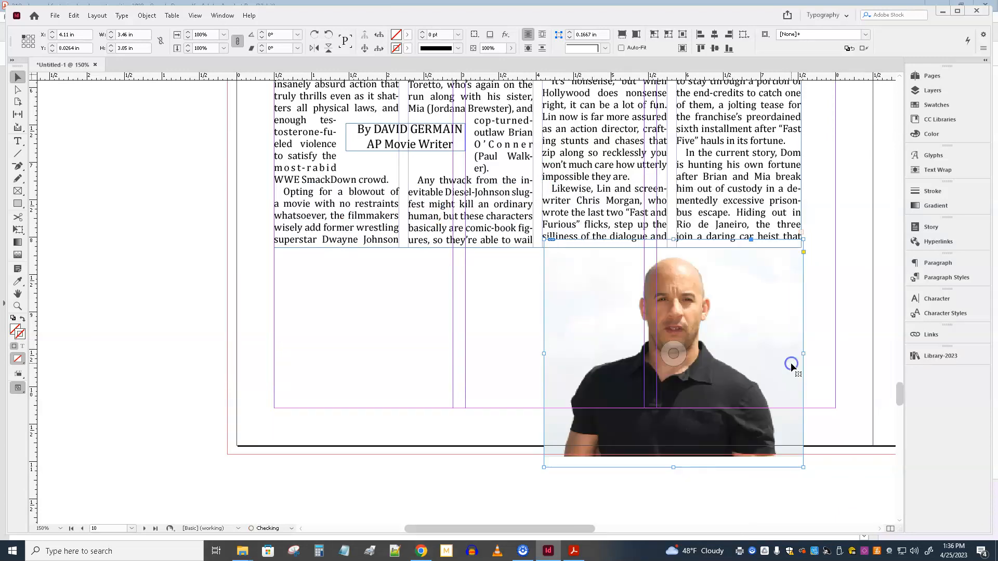
left_click_drag(673, 467, 672, 468)
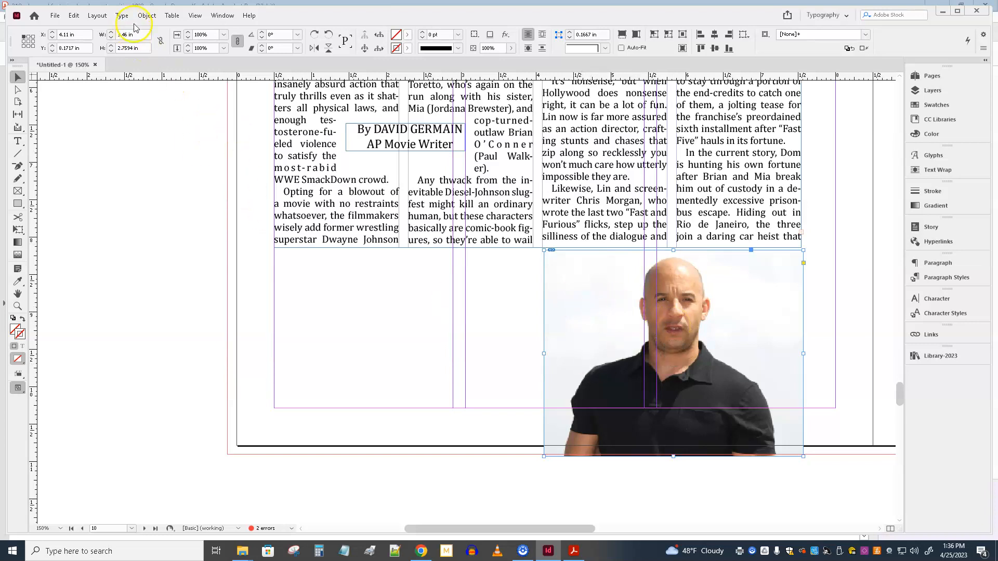
Step: Cut out the photo's background with a Detect Edges clipping path, using threshold 25 and tolerance 2
left_click(147, 15)
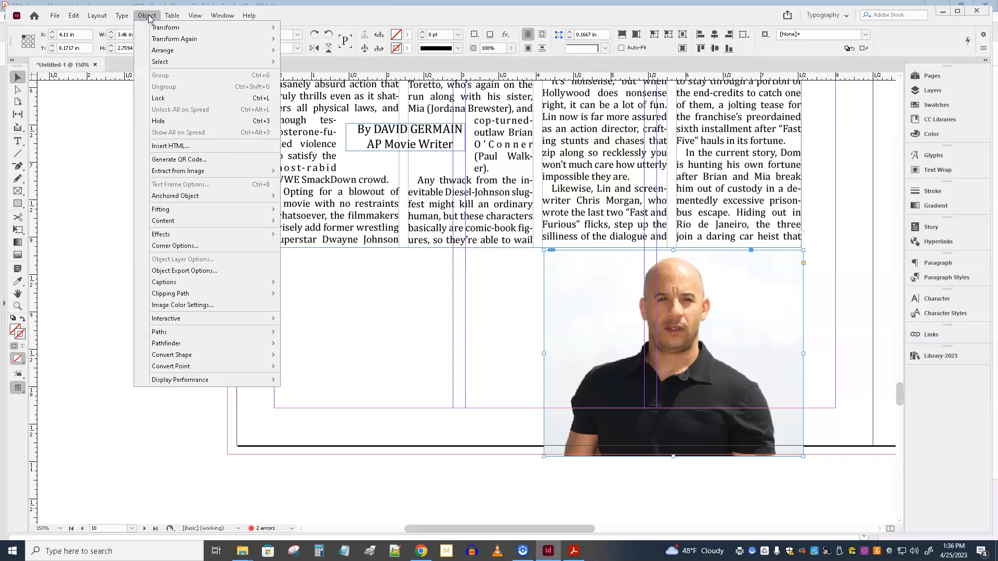
mouse_move(178, 294)
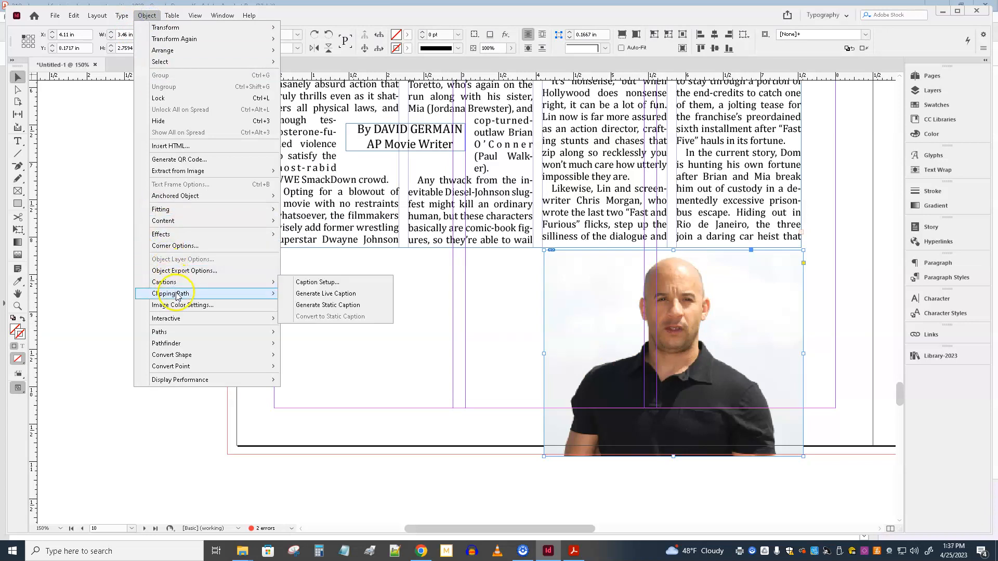
left_click(312, 294)
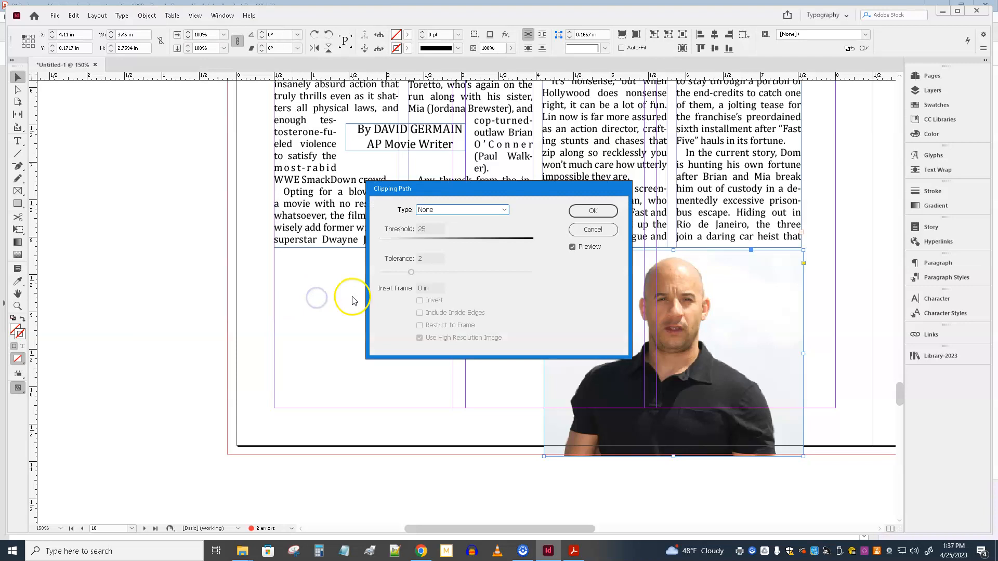
left_click(464, 210)
left_click(466, 231)
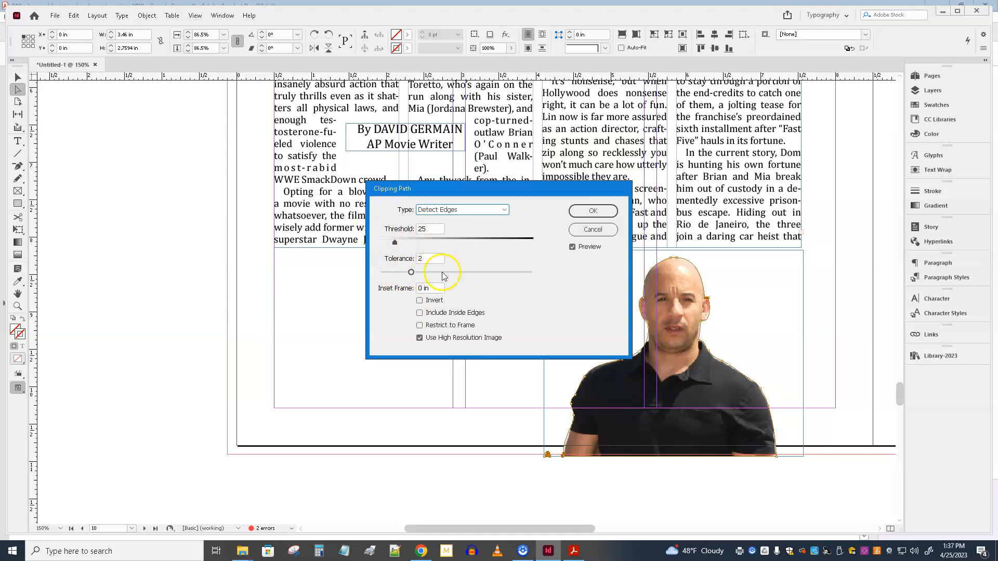
left_click(594, 211)
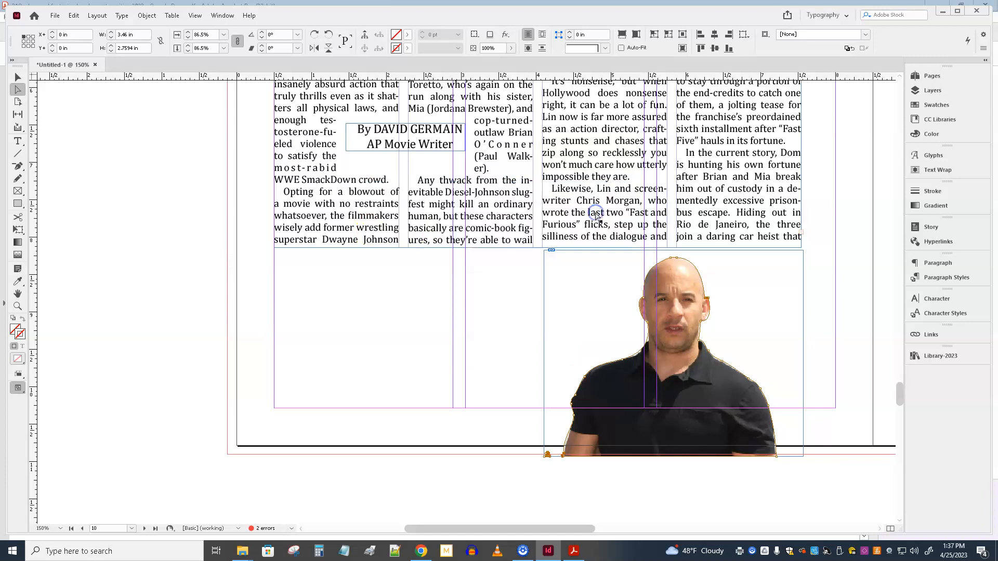
left_click(17, 77)
left_click(662, 425)
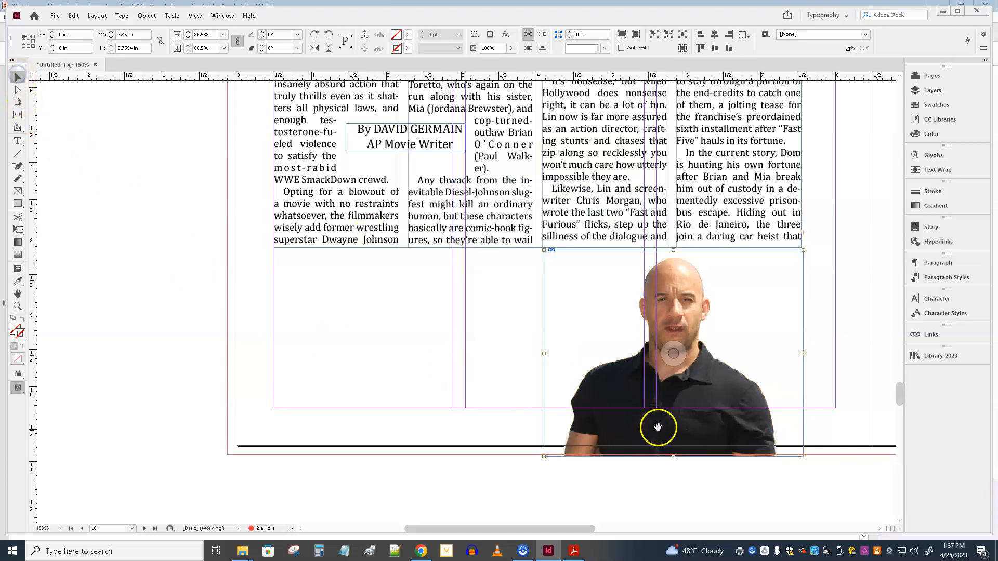
left_click_drag(667, 432, 668, 326)
key("ctrl+z")
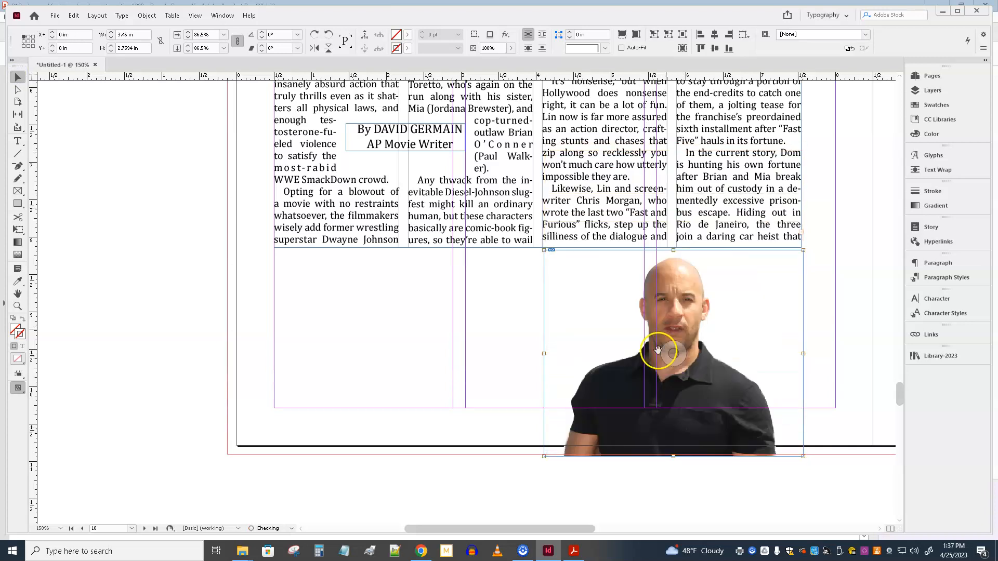
Step: Move the cutout photo up over the lower part of columns three and four, at about X 4.1 in, Y 6.74 in
left_click(476, 391)
left_click_drag(594, 314, 594, 204)
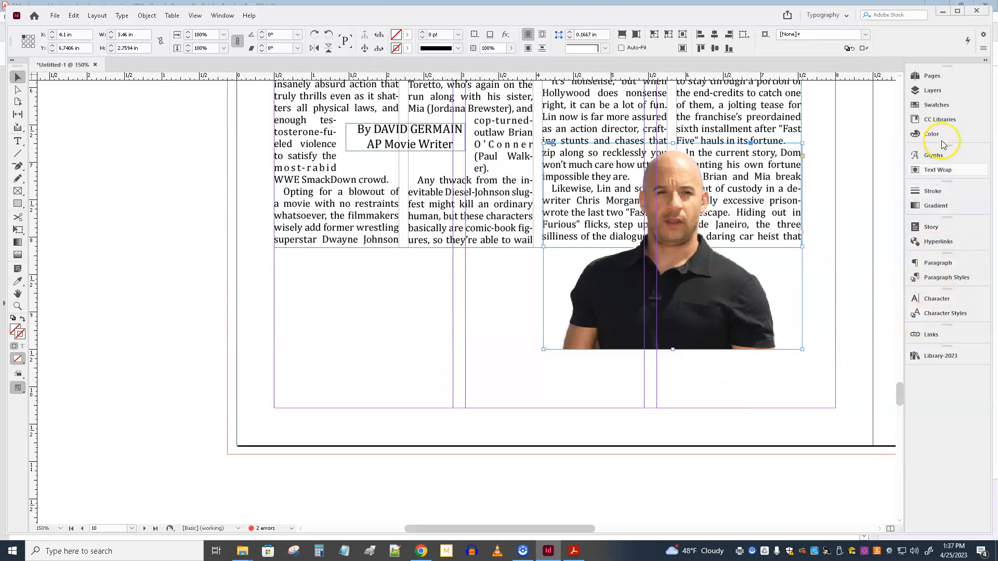
Step: Wrap the story text around the cutout photo's object shape and shift the image up about 0.49 in inside its frame
left_click(939, 172)
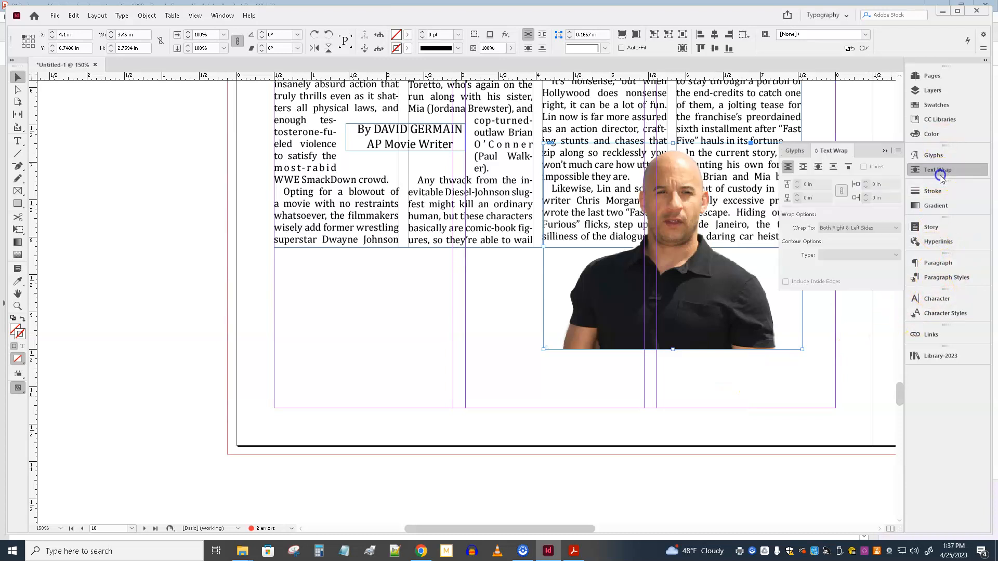
left_click(819, 167)
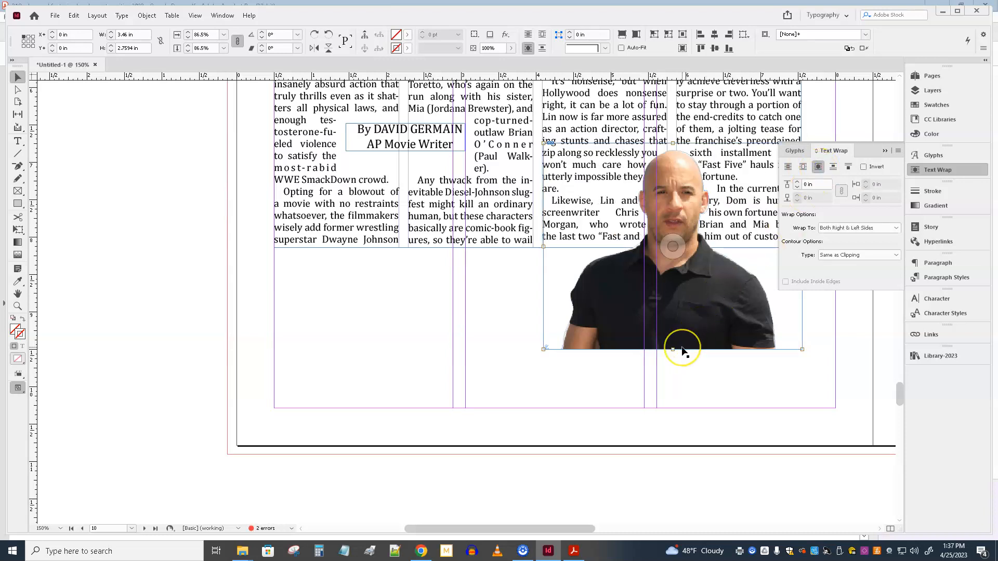
key("Up")
key("Up")
key("Up")
key("Up")
key("Up")
key("Up")
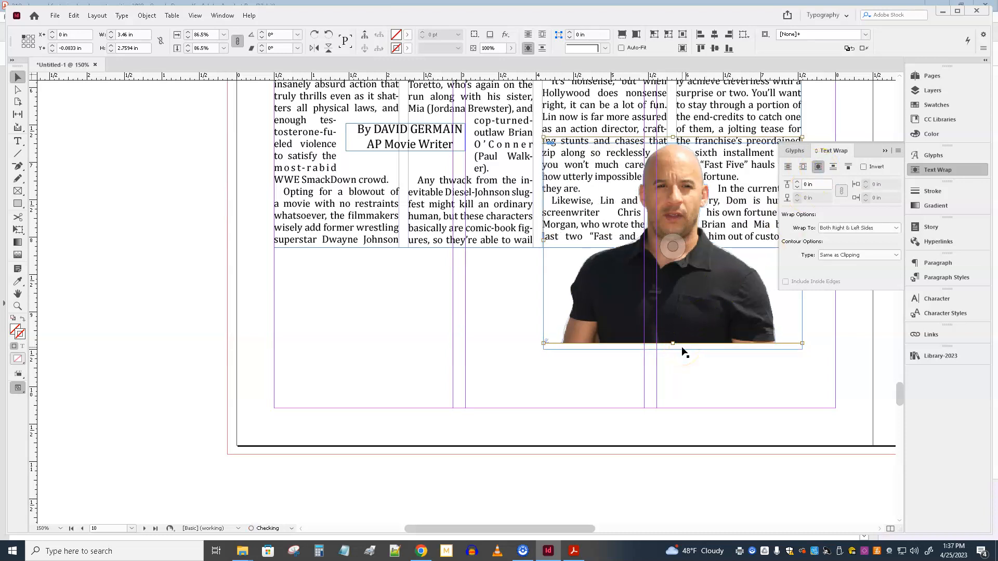
key("Up")
key("Up")
key("Up")
key("Up")
key("Up")
key("Up")
key("Up")
key("Up")
key("Up")
key("Up")
key("Up")
key("Up")
key("Up")
key("Up")
key("Up")
key("Up")
key("Up")
key("Up")
key("Up")
key("Up")
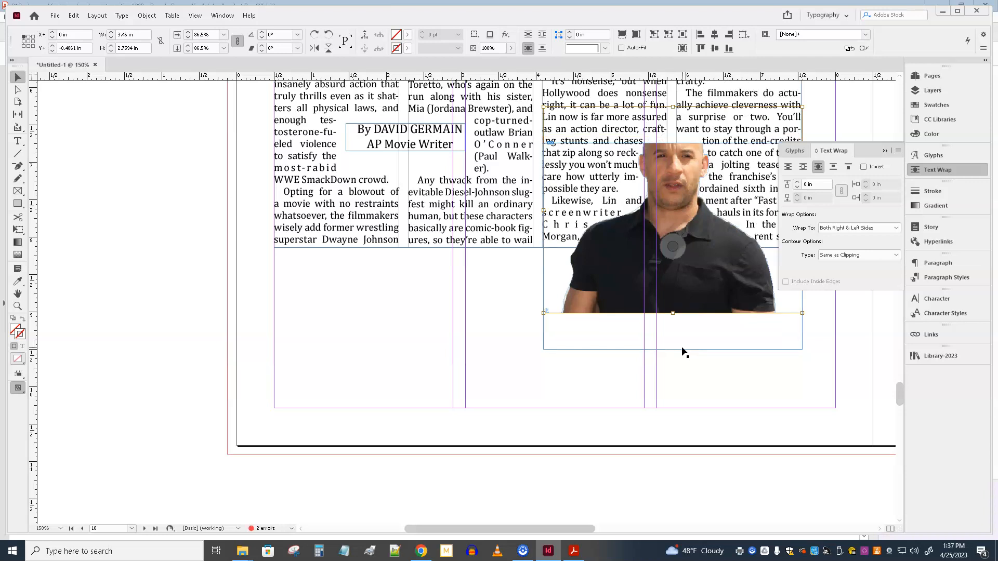
scroll(682, 347, "up", 3)
left_click(30, 46)
left_click(148, 16)
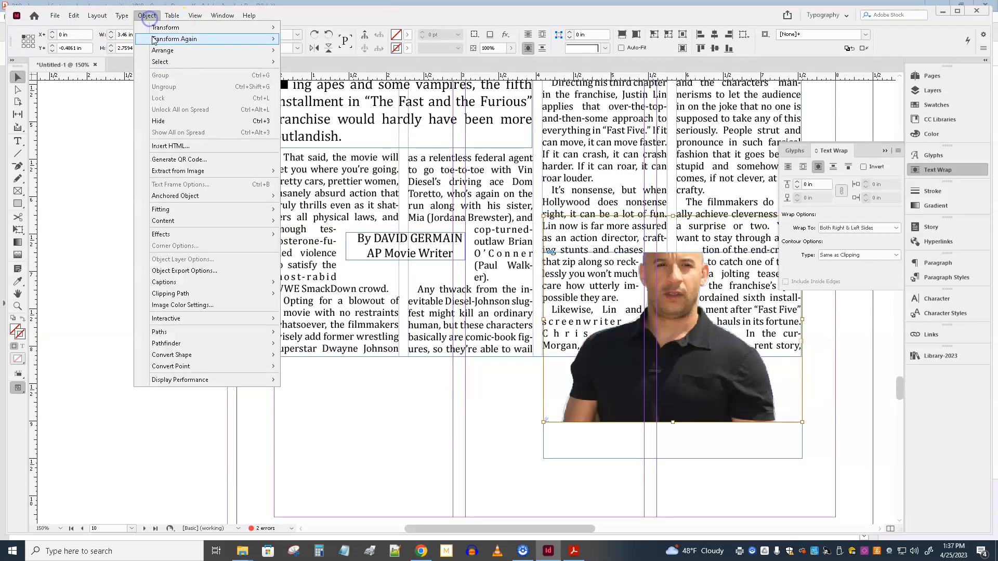
mouse_move(172, 51)
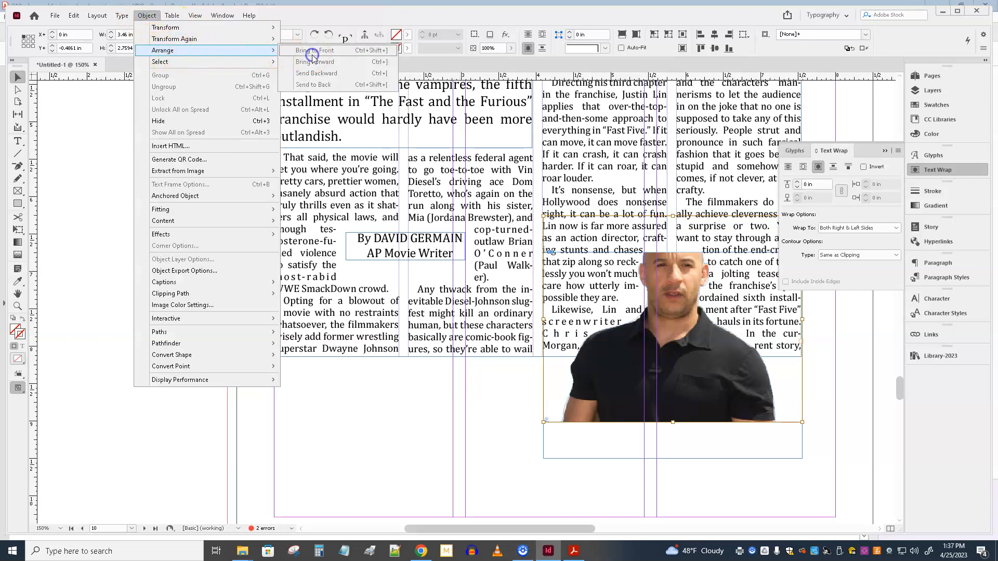
left_click(883, 152)
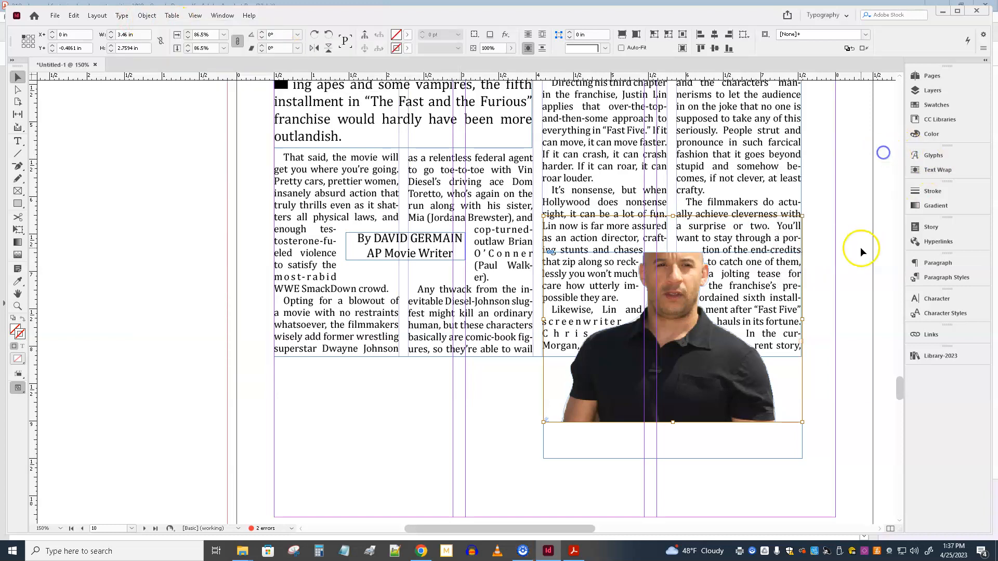
left_click(861, 251)
key("ctrl+minus")
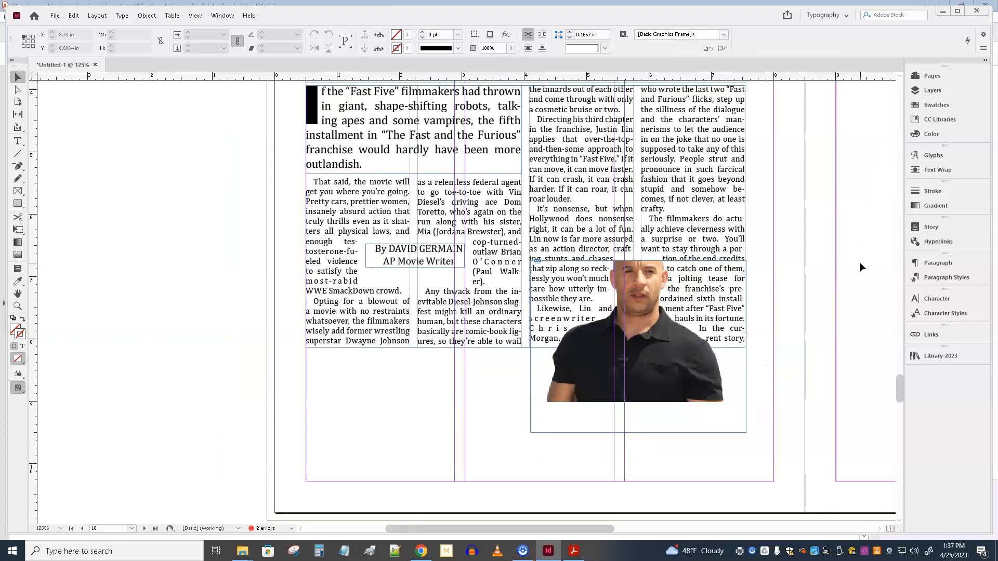
key("ctrl+minus")
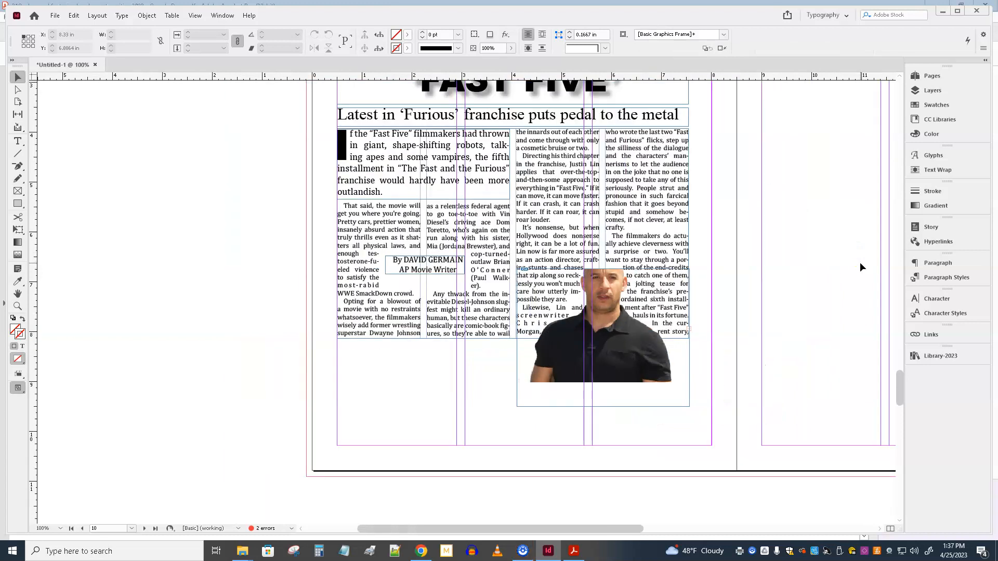
key("ctrl+minus")
key("ctrl+minus")
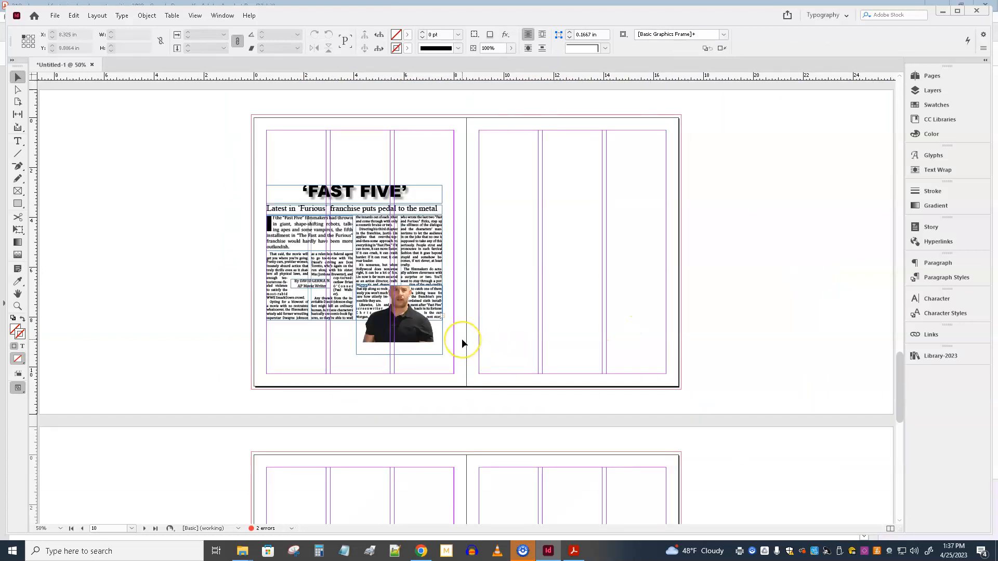
Step: Move the cutout photo's frame up over columns three and four to about Y 6.19 in
left_click(416, 341)
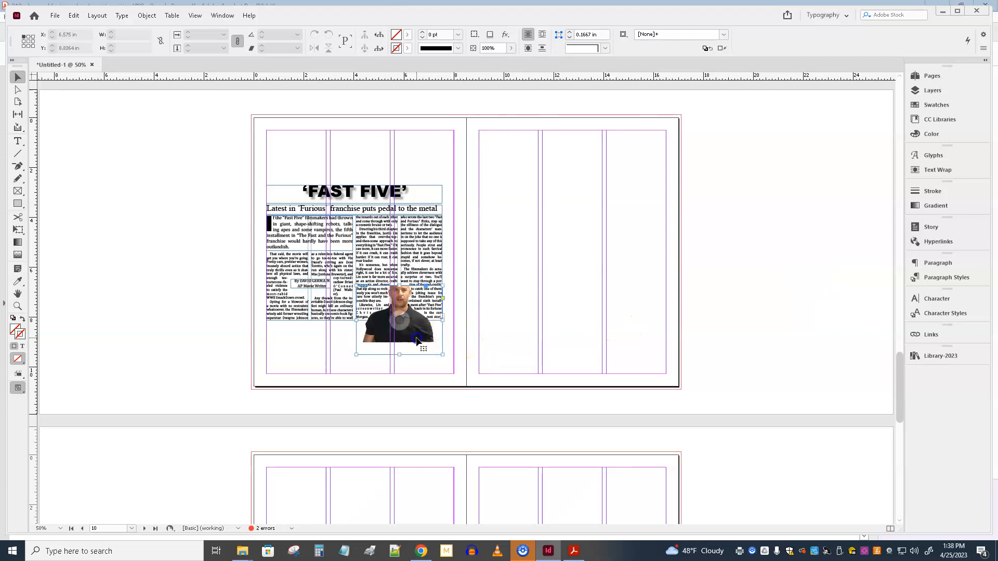
key("ctrl+equal")
key("ctrl+equal")
key("ctrl+equal")
left_click(466, 342)
key("Up")
key("Up")
key("Up")
key("Up")
key("Up")
key("Up")
key("Up")
key("Up")
key("Up")
key("Up")
key("Up")
key("Up")
key("Up")
key("Up")
key("Up")
key("Up")
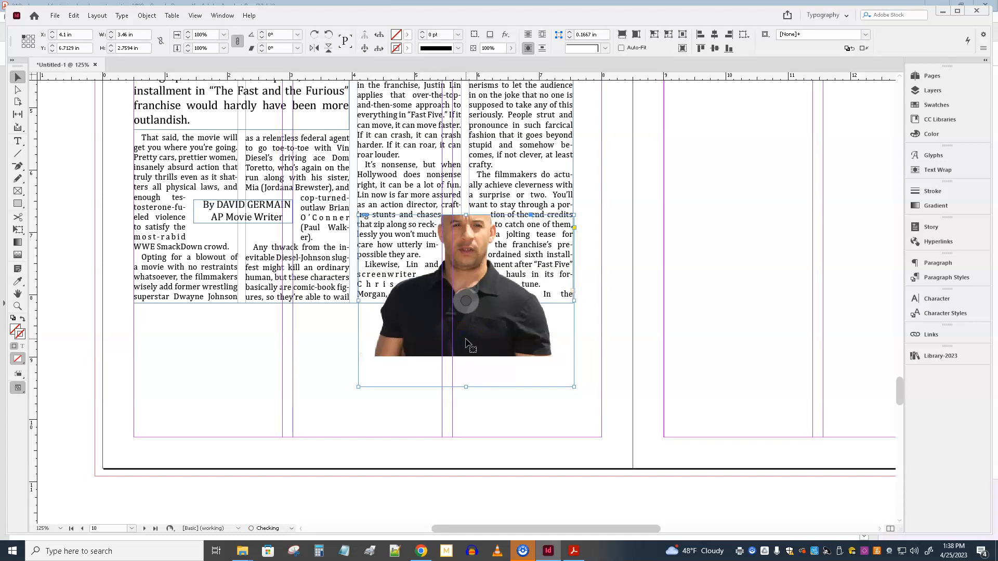
key("Up")
key("Up")
key("Up")
key("Up")
key("Up")
key("Up")
key("Up")
key("Up")
key("Up")
key("Up")
key("Up")
key("Up")
key("Up")
key("Up")
key("Up")
key("Up")
key("Up")
key("Up")
key("Up")
key("Up")
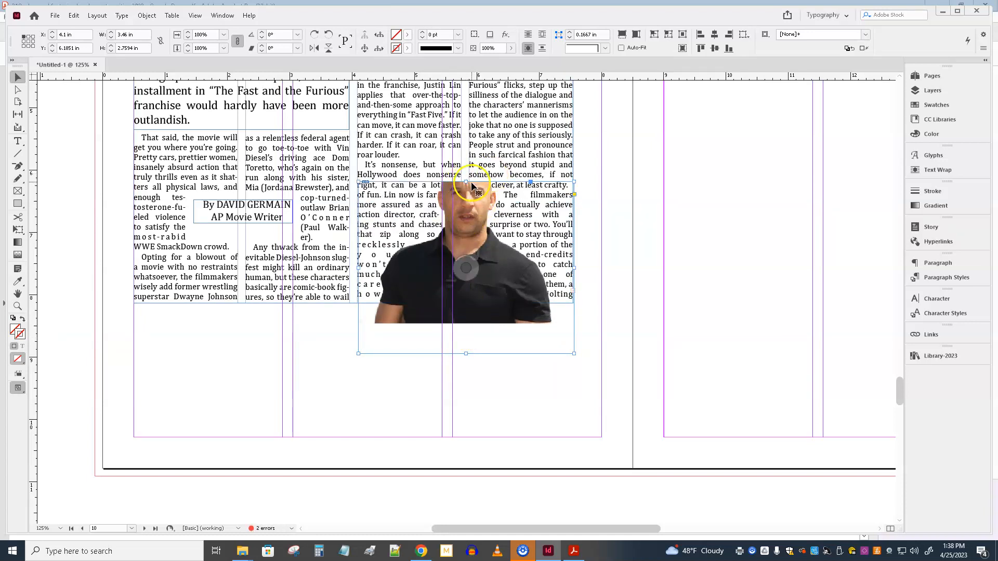
Step: Extend the photo frame's top edge to a height of about 3.26 in and move the frame up to about Y 5.41 in
left_click_drag(466, 182, 466, 151)
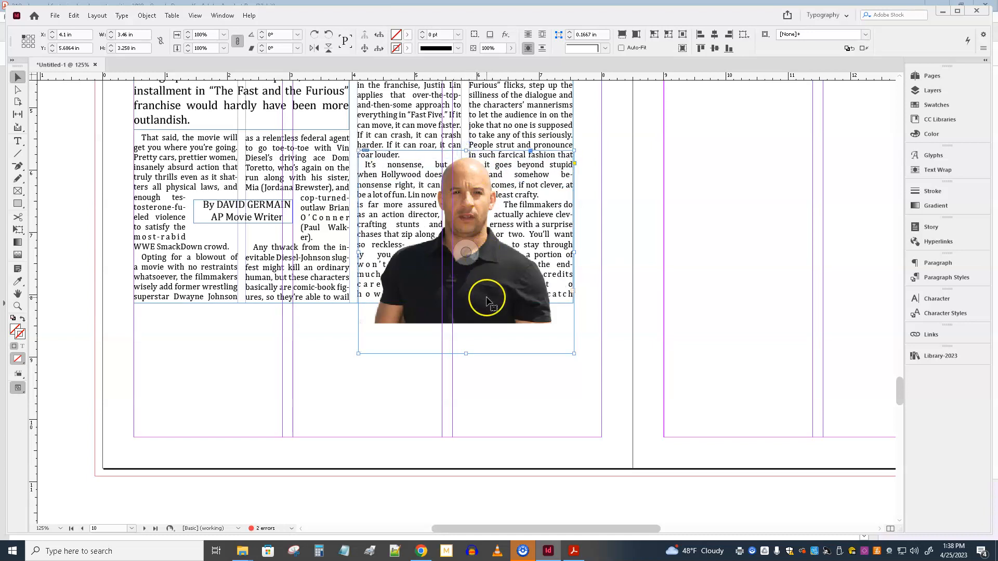
key("Up")
key("Up")
key("Up")
key("Up")
key("Up")
key("Up")
key("Up")
key("Up")
key("Up")
key("Up")
key("Up")
key("Up")
key("Up")
key("Up")
key("Up")
key("Up")
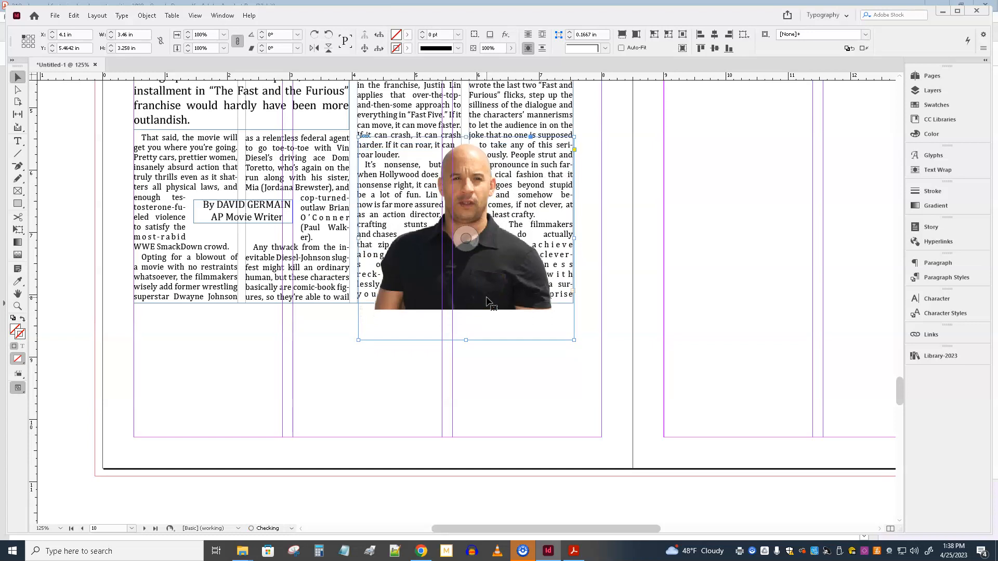
key("Up")
key("Up")
key("Up")
key("Up")
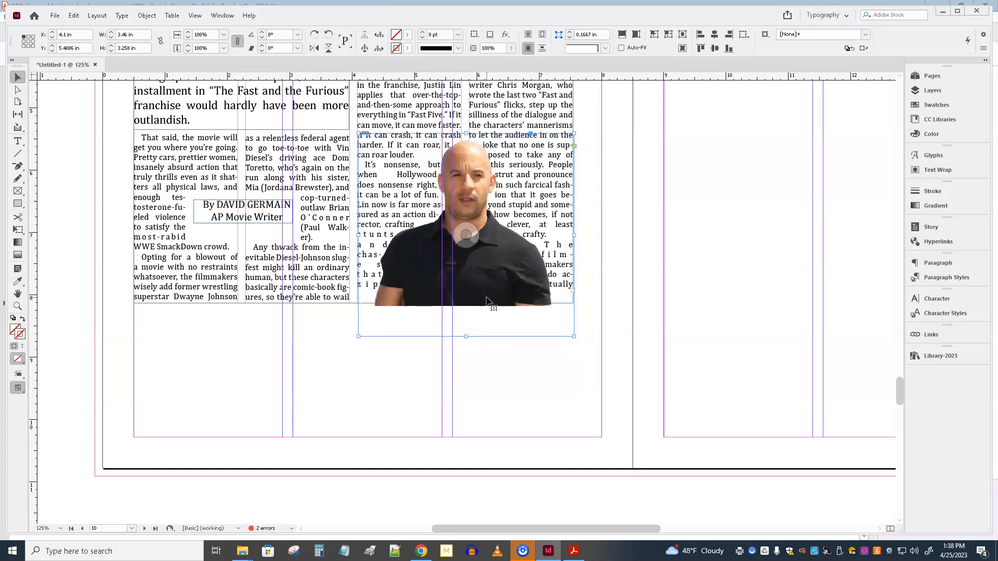
left_click(504, 309)
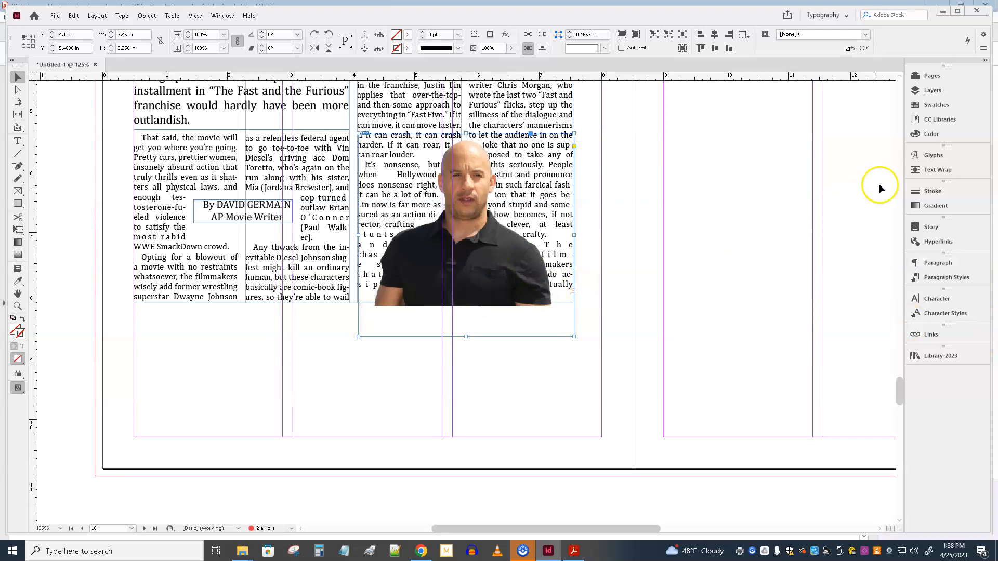
Step: Set the text wrap offset around the cutout photo to 0.1875 in
left_click(931, 173)
left_click(798, 184)
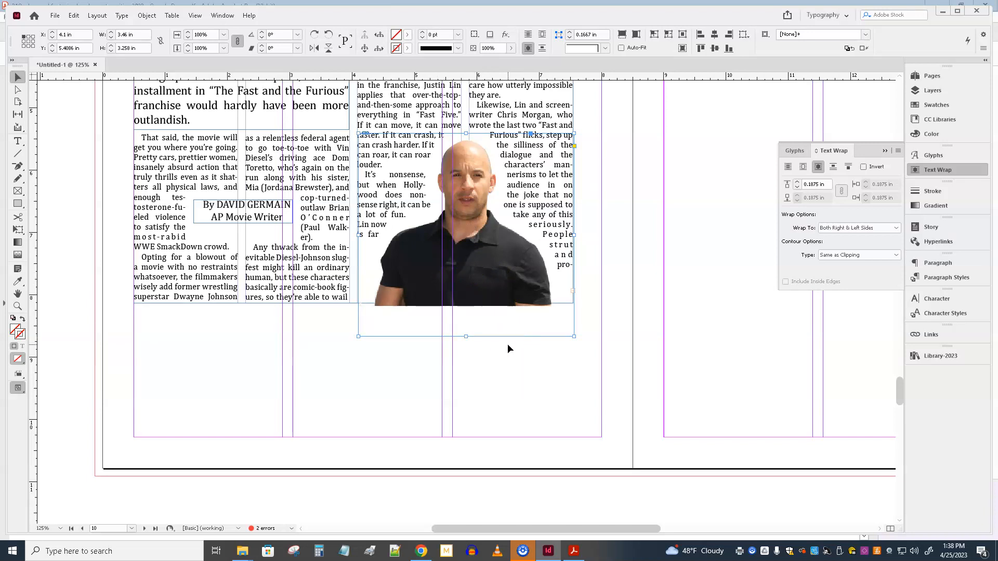
scroll(486, 320, "up", 4)
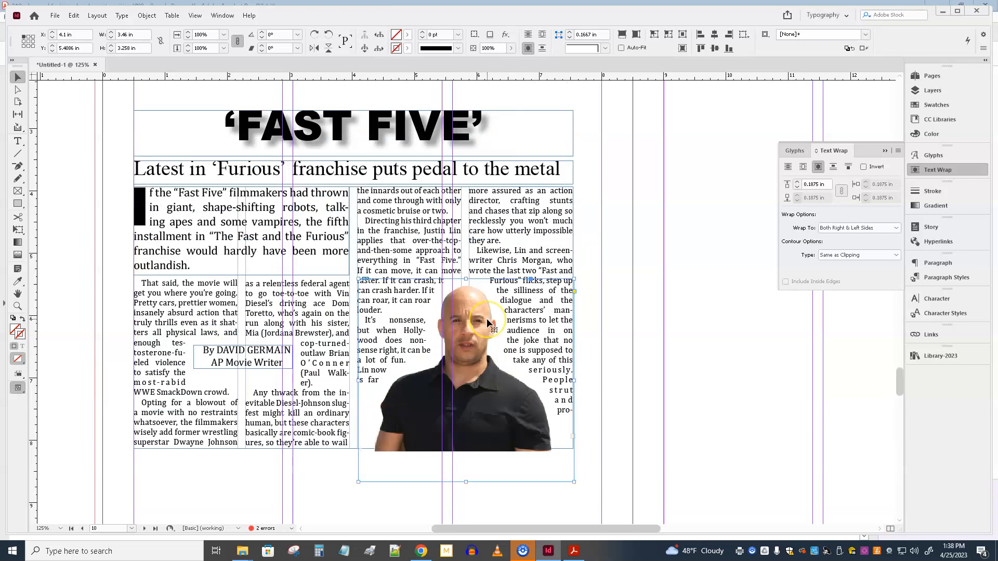
Step: Move the 'FAST FIVE' headline frame to the page's upper margin corner at X 0.5 in, Y 0.5 in and resize it to about 4.46 × 2.75 in
left_click(212, 359)
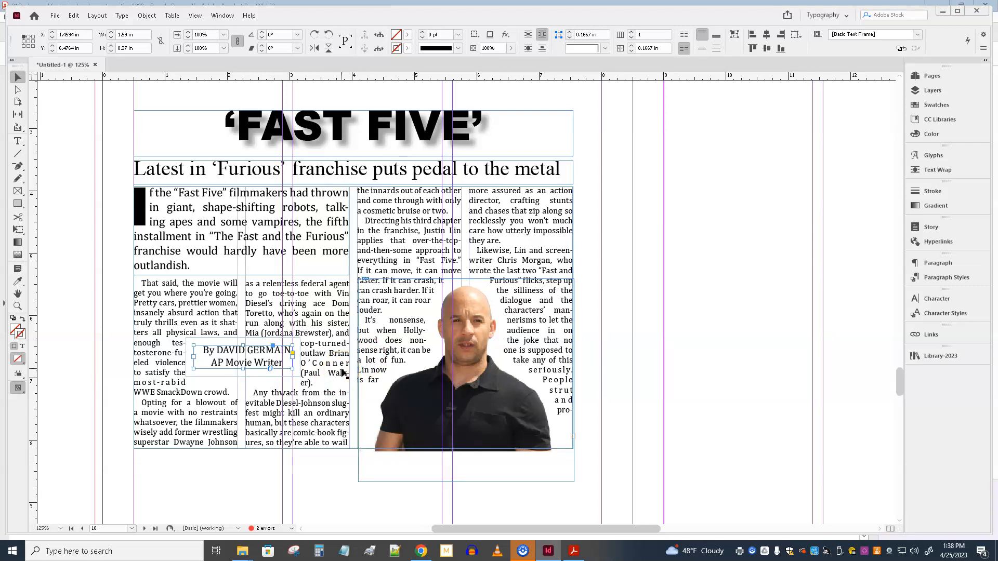
key("ctrl+minus")
key("ctrl+minus")
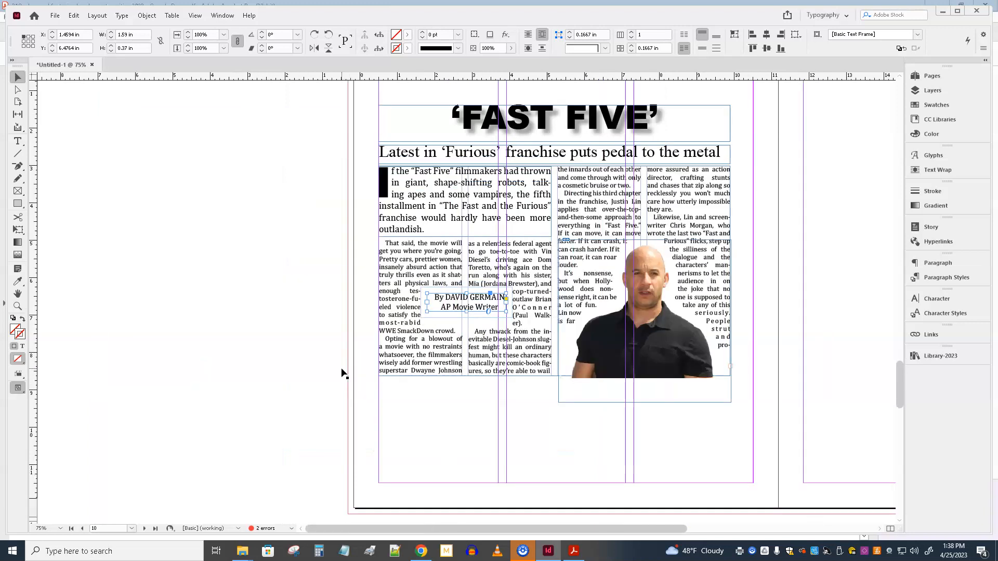
left_click_drag(827, 352, 682, 493)
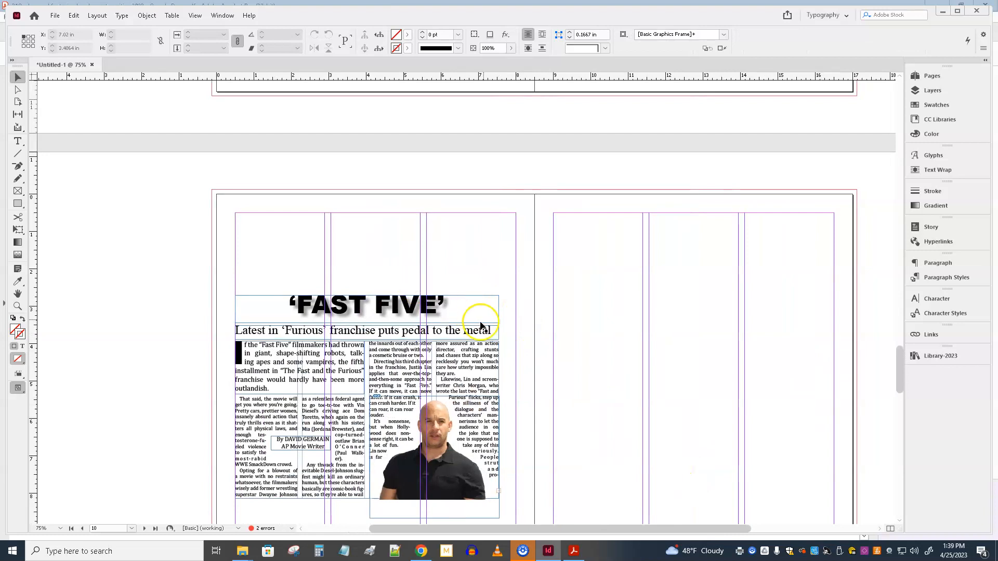
left_click_drag(329, 314, 296, 226)
left_click_drag(368, 241, 374, 315)
left_click_drag(499, 263, 402, 263)
Step: Left-align the 'FAST FIVE' headline within its frame
double_click(356, 245)
triple_click(357, 247)
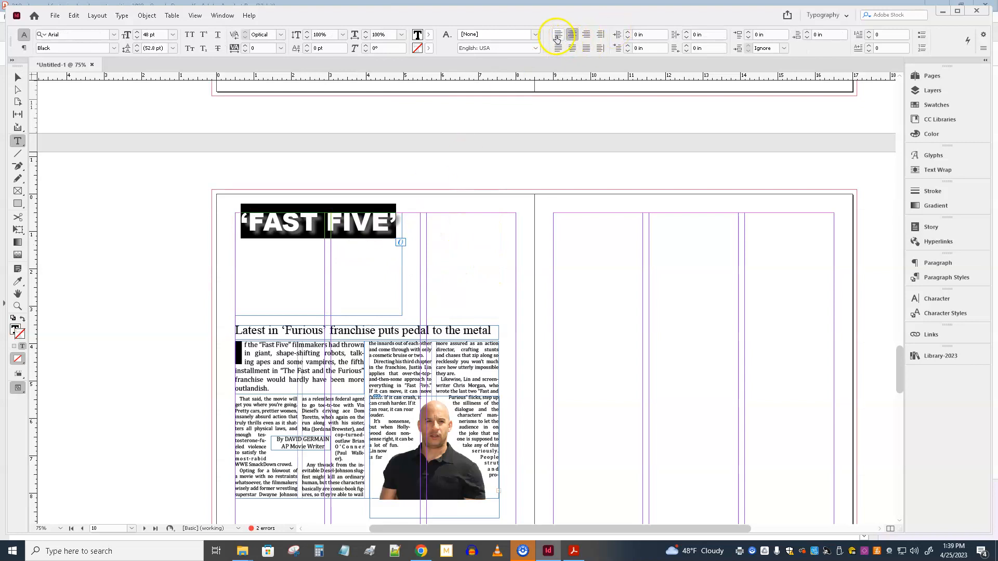
left_click(556, 37)
left_click(16, 82)
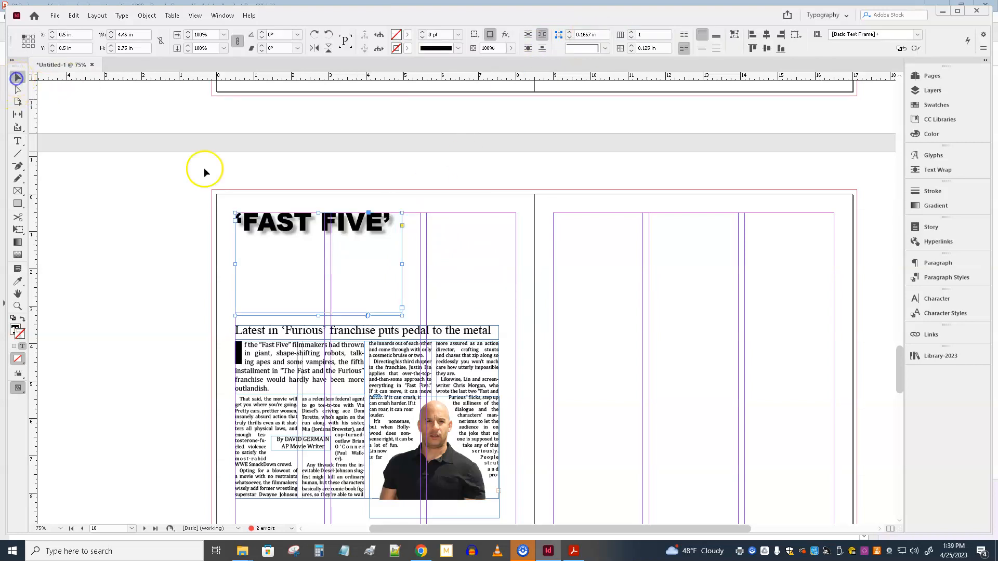
Step: Break the 'FAST FIVE' headline over two lines and scale the frame with its text to about 3.82 × 2.93 in
left_click_drag(404, 264, 319, 259)
left_click_drag(275, 315, 339, 294)
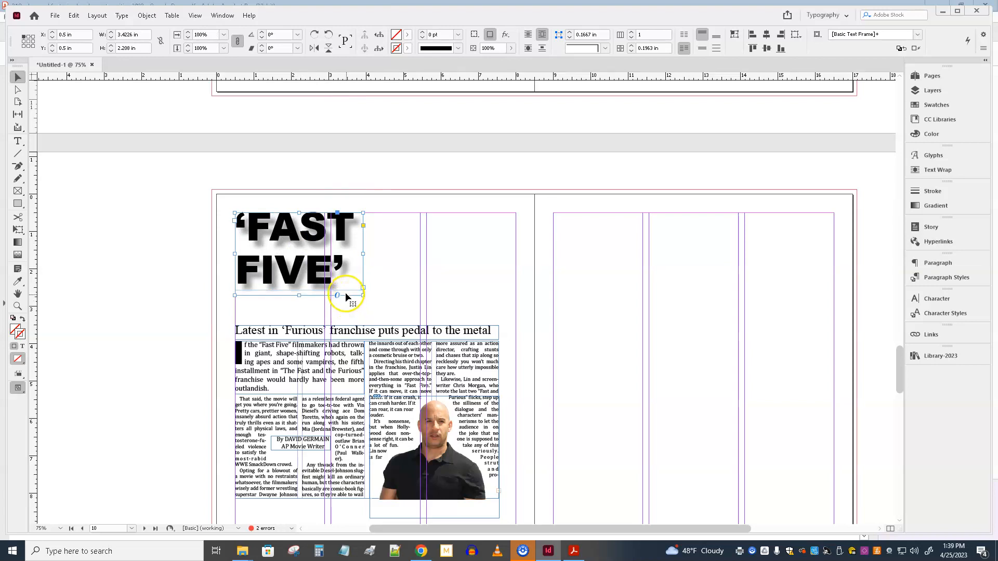
left_click_drag(299, 295, 300, 311)
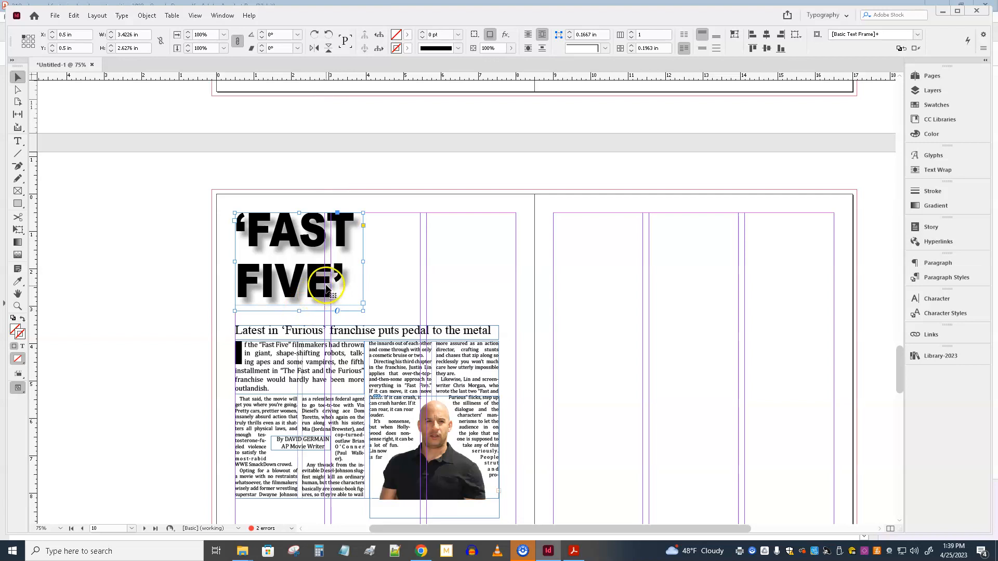
left_click_drag(363, 311, 376, 322)
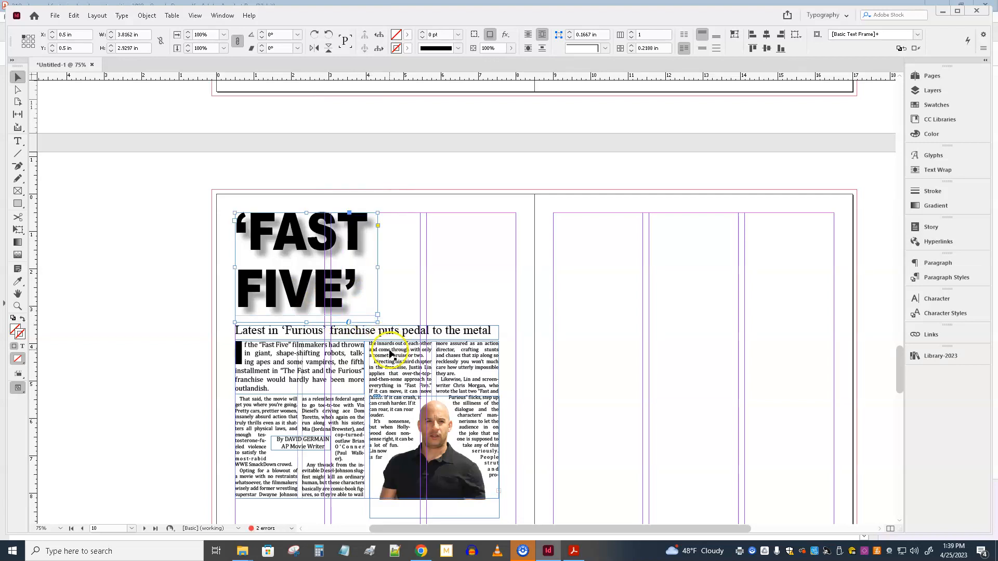
Step: Move the 'Latest in Furious franchise' subheadline off the page onto the pasteboard
left_click_drag(356, 338, 77, 357)
left_click_drag(182, 350, 139, 352)
left_click(311, 368)
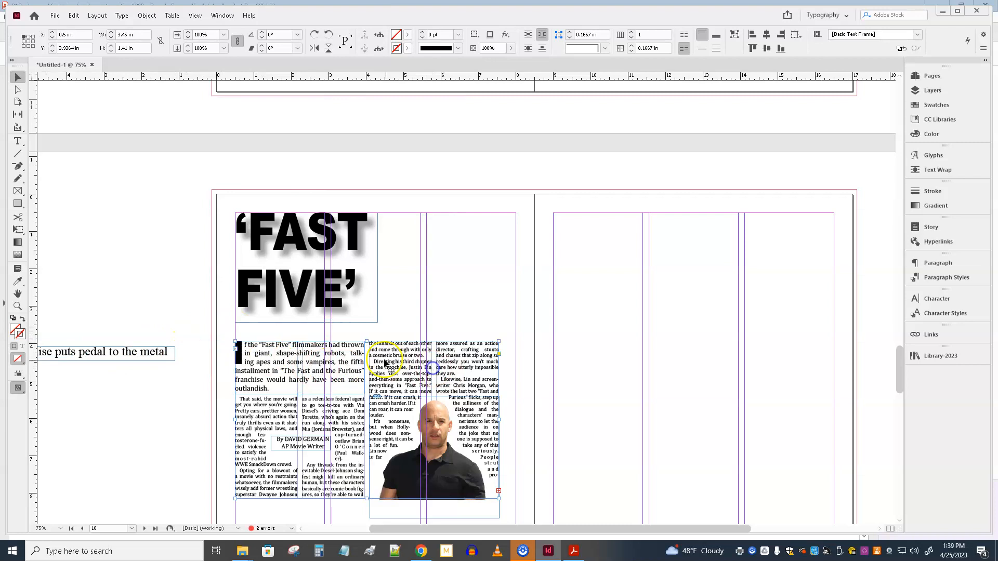
Step: Shorten the four-column body frame from its top edge to about 2.57 in high and move the byline onto the pasteboard
left_click(369, 341)
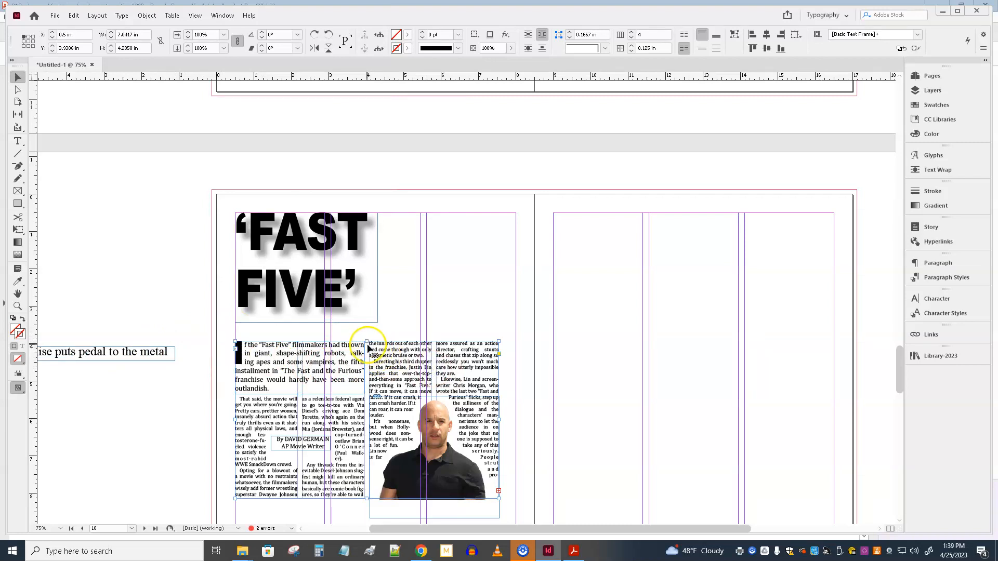
left_click_drag(369, 341, 370, 398)
left_click_drag(320, 444, 168, 431)
Step: Move the lead paragraph frame up to about Y 3.77 in and the body text frame up to about Y 5.33 in
left_click(347, 388)
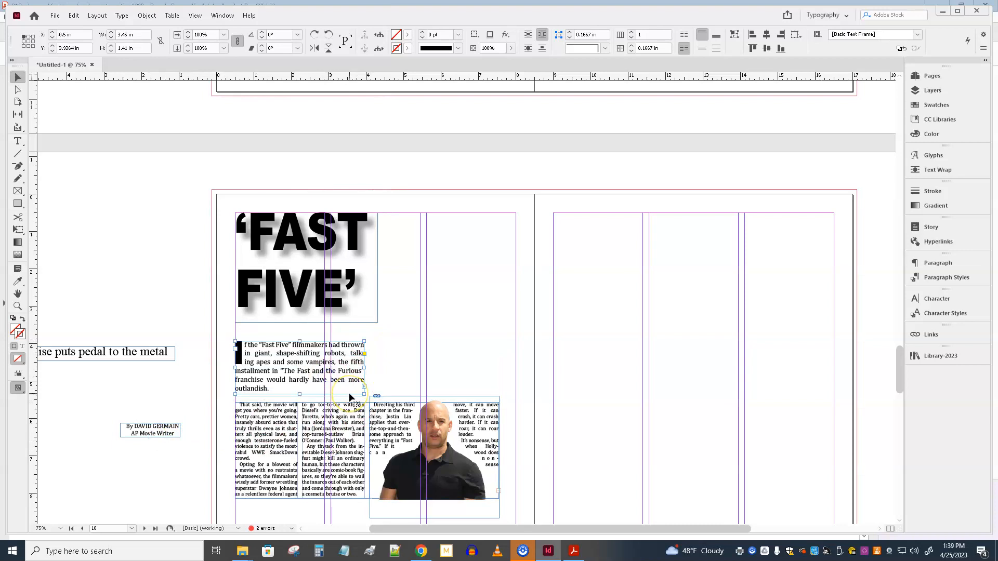
key("Up")
key("Up")
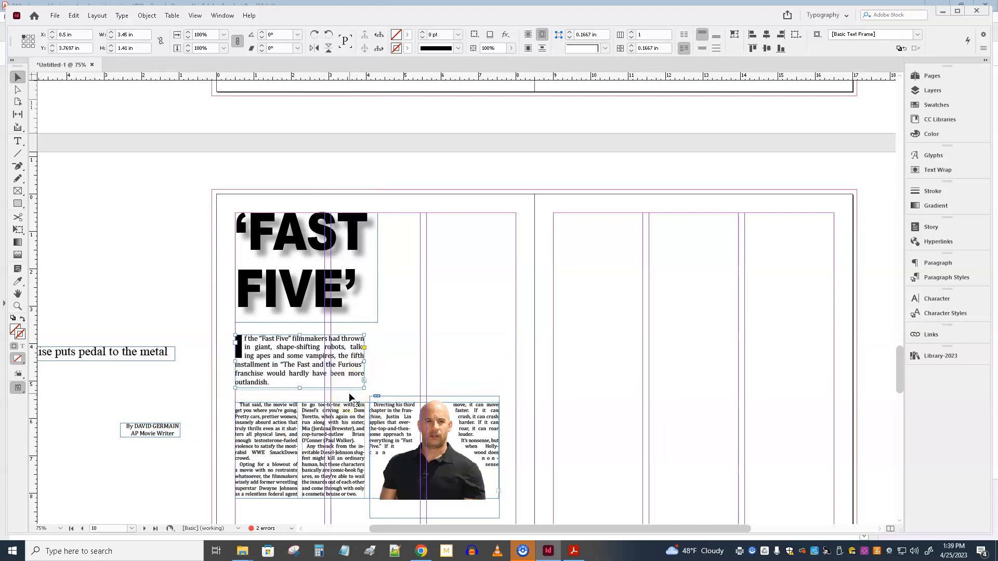
left_click(321, 422)
key("Up")
key("Up")
key("Up")
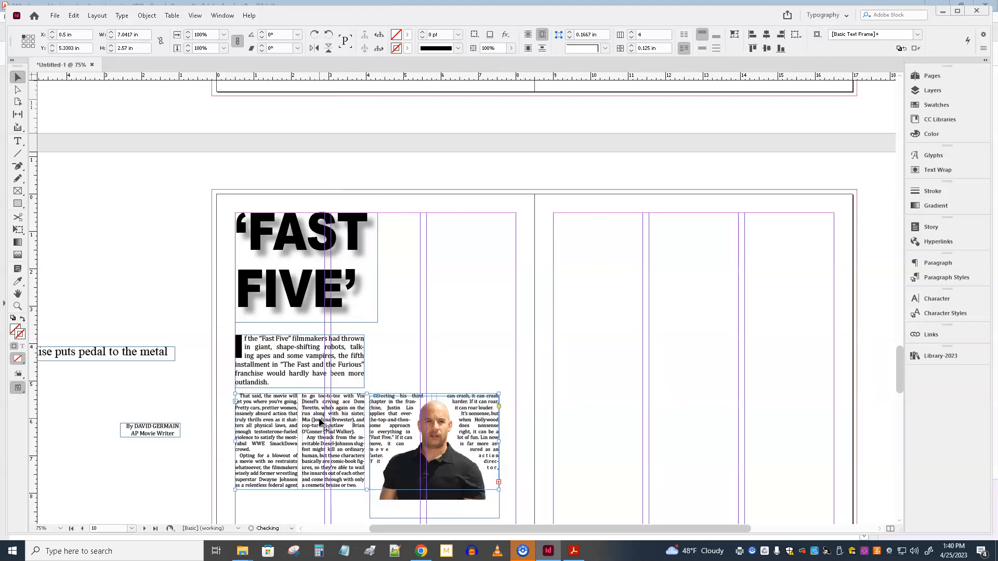
Step: Move the cutout photo off the body text onto the empty facing page
scroll(321, 422, "down", 5)
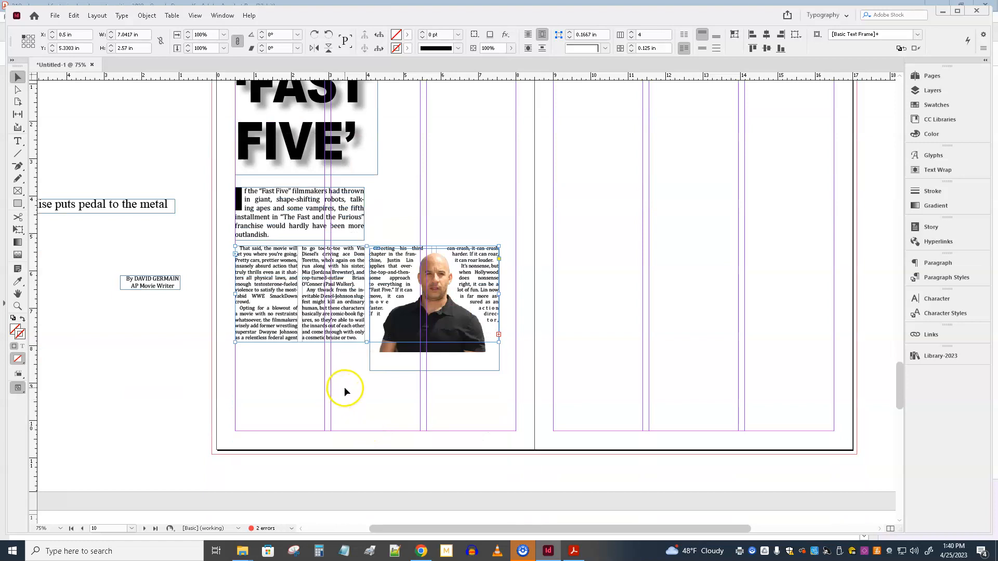
left_click(443, 357)
left_click_drag(443, 357, 717, 338)
Step: Set the body text frame to two columns and move it down to about Y 5.65 in
left_click(423, 325)
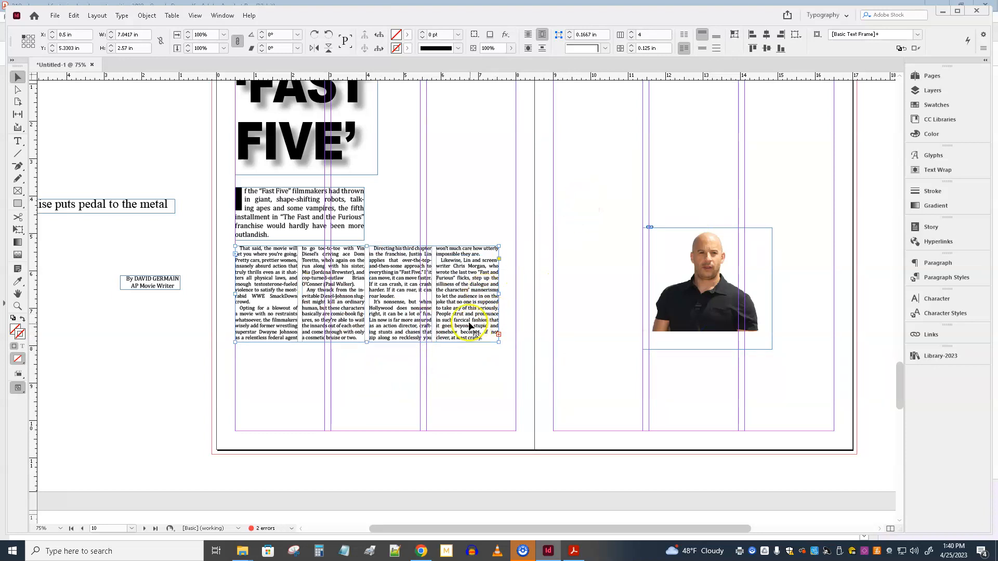
key("ctrl+b")
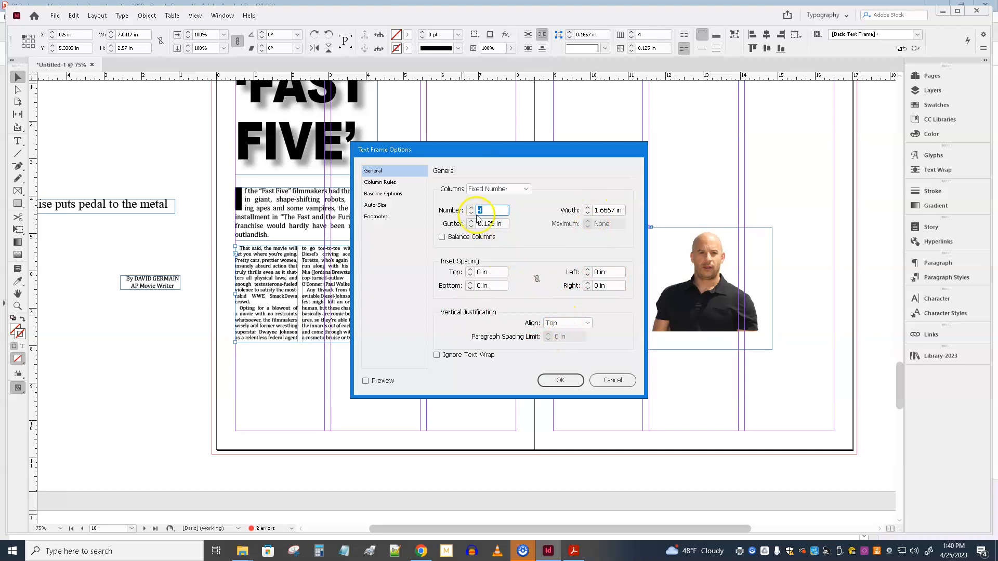
left_click(563, 379)
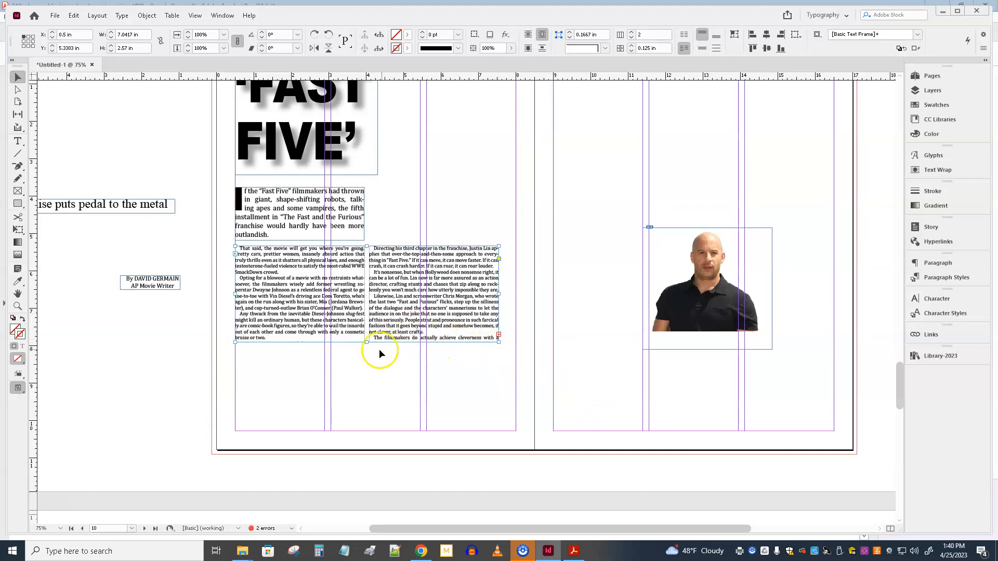
left_click(328, 307)
key("Down")
key("Down")
key("Down")
key("Down")
key("Down")
key("Down")
key("Down")
key("Down")
key("Down")
key("Down")
key("Down")
key("Down")
key("Down")
key("Down")
key("Down")
key("Down")
key("Down")
key("Down")
key("Down")
key("Down")
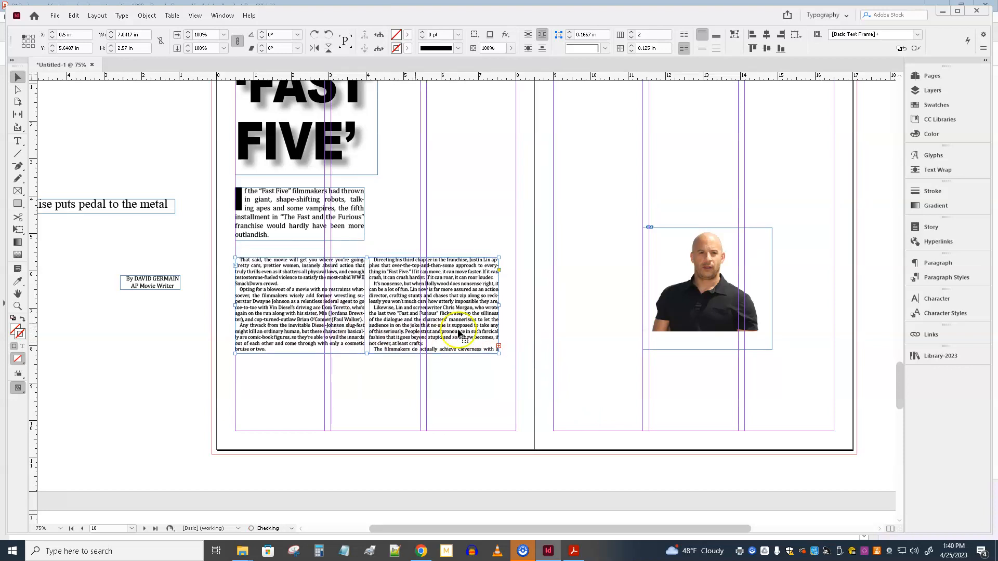
Step: Move the cutout photo over the foot of the two body columns at about Y 7.44 in and enlarge it to about 4.27 × 3.43 in
left_click(709, 313)
left_click_drag(709, 350, 357, 398)
left_click_drag(426, 415, 459, 442)
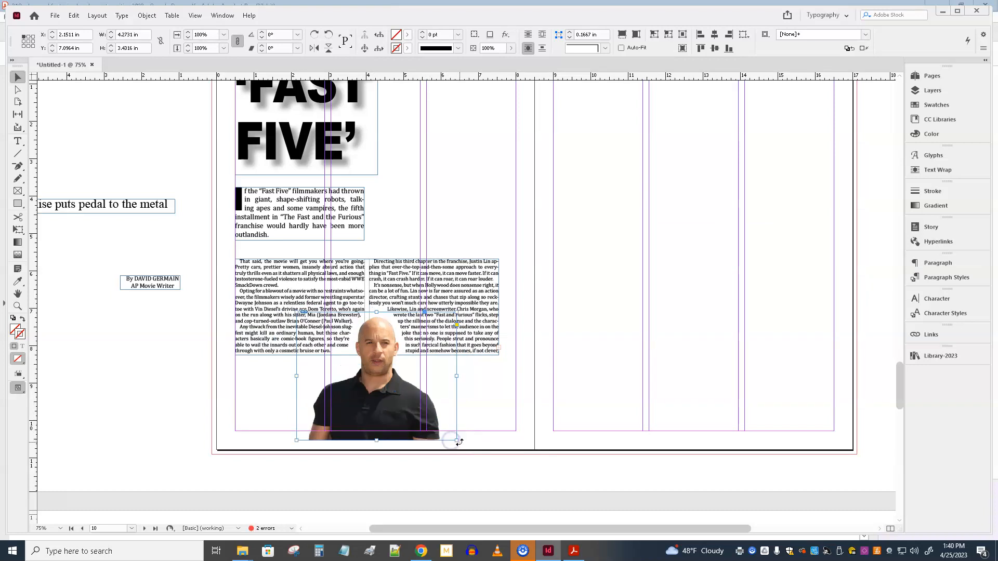
key("Down")
key("Down")
key("Down")
key("Down")
key("Down")
key("Down")
key("Down")
key("Down")
key("Down")
key("Down")
key("Down")
key("Down")
key("Down")
key("Down")
key("Down")
key("Down")
key("Down")
key("Down")
key("Down")
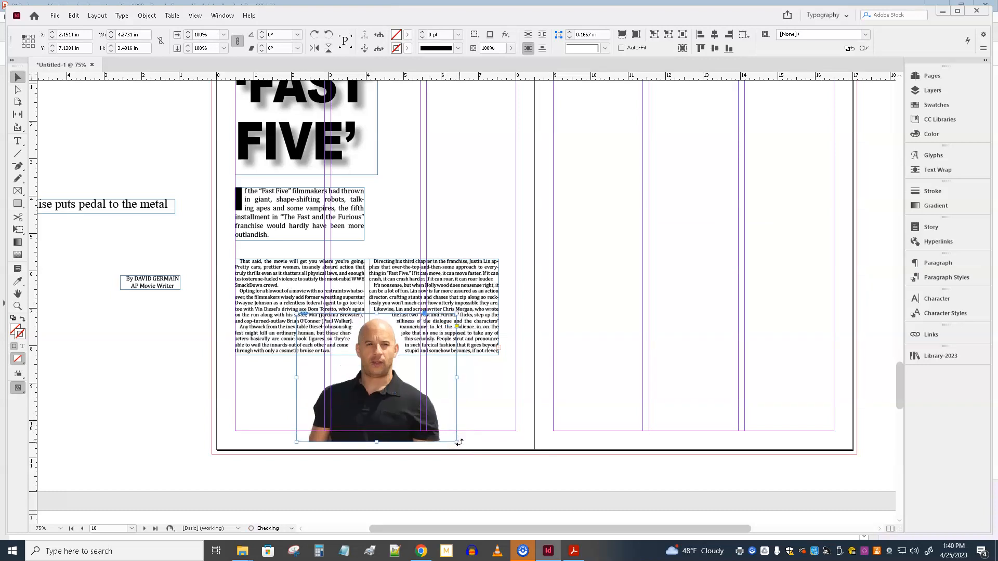
key("Down")
key("Down")
key("Down")
key("Down")
key("Down")
key("Down")
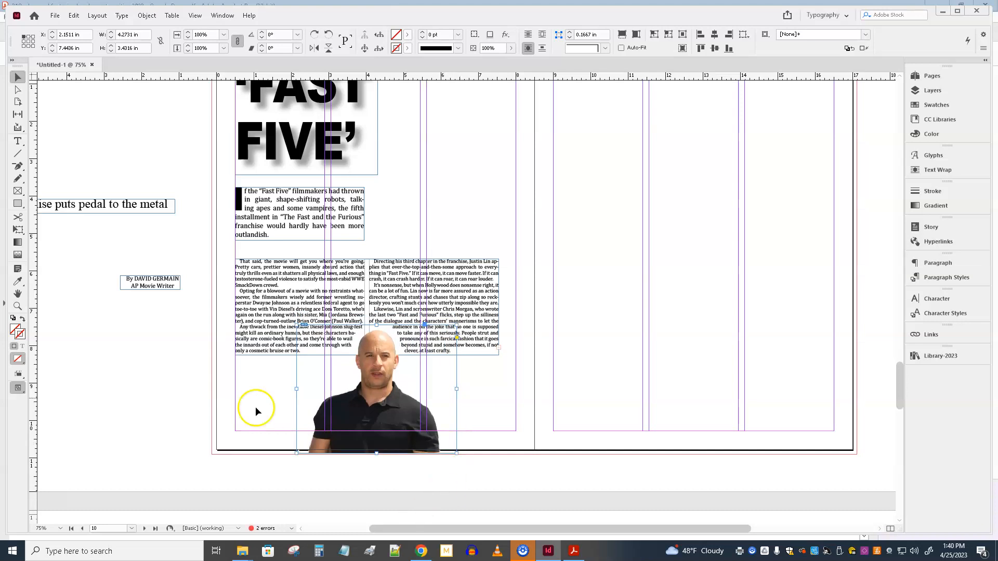
Step: Move the two-column body text frame down to about Y 6.22 in so its text wraps around the cutout's head
left_click(258, 290)
key("Down")
key("Down")
key("Down")
key("Down")
key("Down")
key("Down")
key("Down")
key("Down")
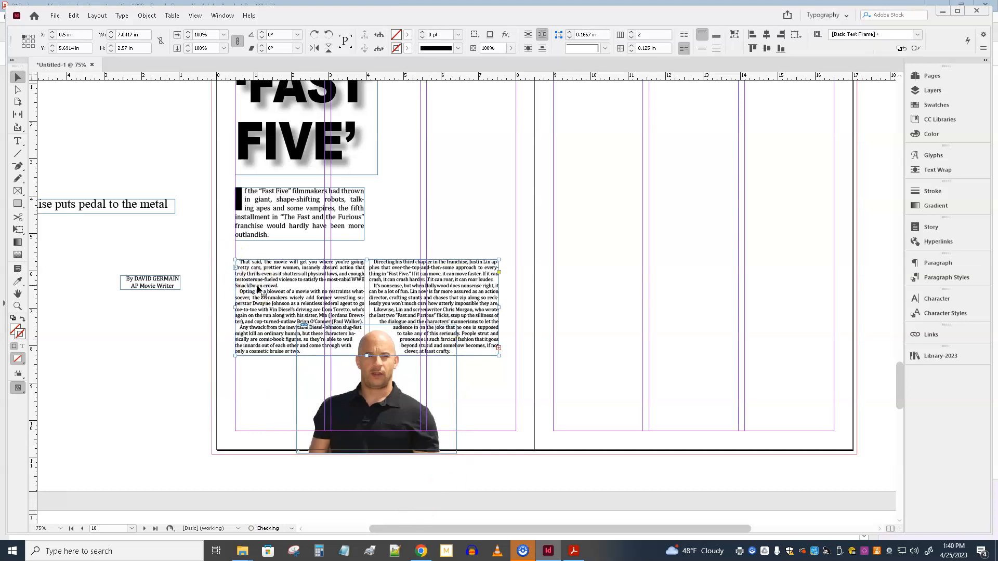
key("Down")
key("Down")
key("Down")
key("Down")
key("Down")
key("Down")
key("Down")
key("Down")
key("Down")
key("Down")
key("Down")
key("Down")
key("Down")
key("Down")
key("Down")
key("Down")
key("Down")
key("Down")
key("Down")
key("Down")
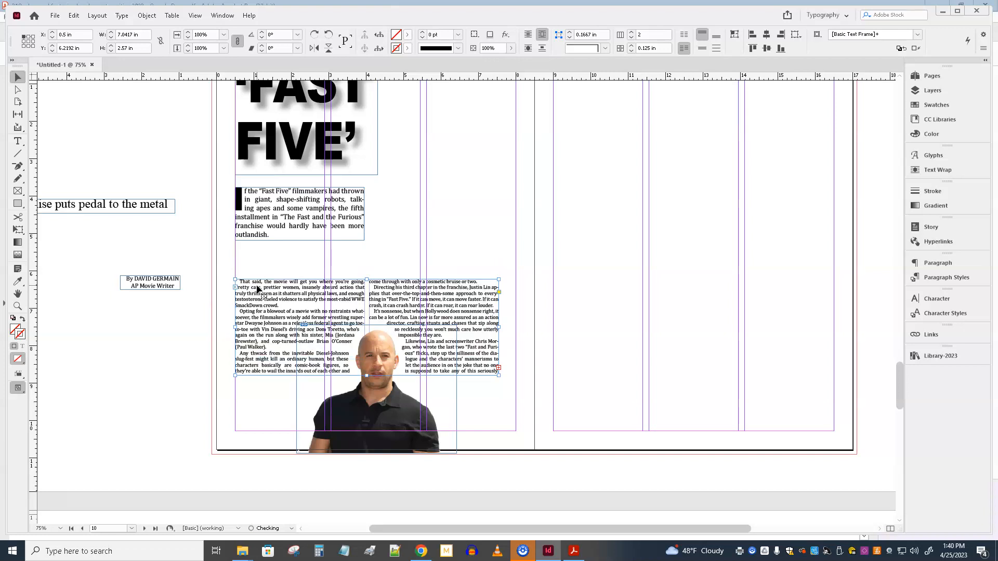
Step: Resize the body text frame to 7.5 in wide and about 2.99 in high, with its top edge at about Y 6.57 in
left_click_drag(499, 327, 516, 325)
key("Down")
key("Down")
key("Down")
key("Down")
key("Down")
key("Down")
key("Down")
key("Down")
key("Down")
key("Down")
key("Down")
key("Down")
key("Down")
key("Down")
key("Down")
key("Down")
key("Down")
key("Down")
key("Down")
key("Down")
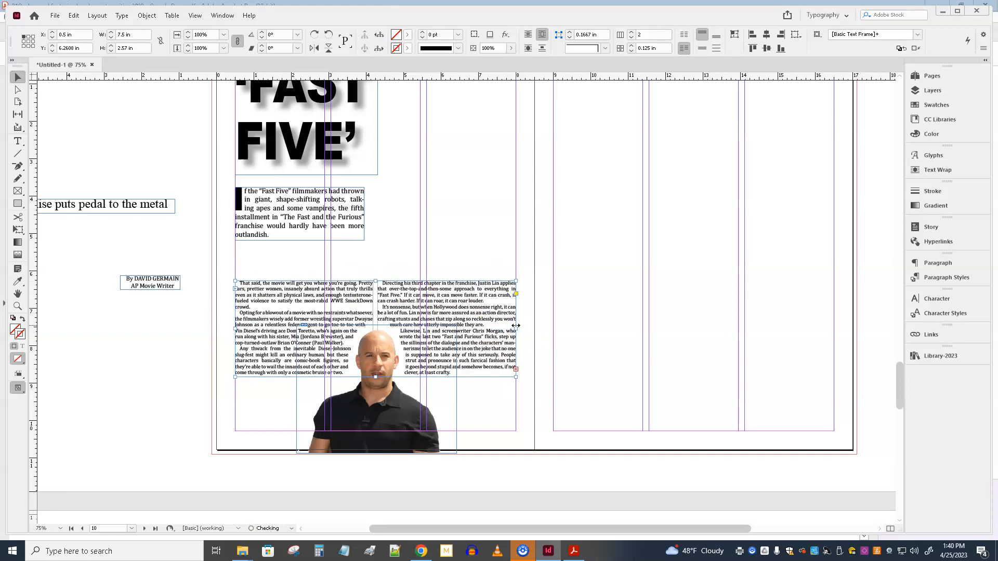
key("Down")
key("Down")
key("Down")
key("Down")
key("Down")
key("Down")
key("Down")
key("Down")
key("Down")
key("Down")
key("Down")
key("Down")
key("Down")
key("Down")
key("Down")
key("Down")
key("Down")
key("Down")
key("Down")
key("Down")
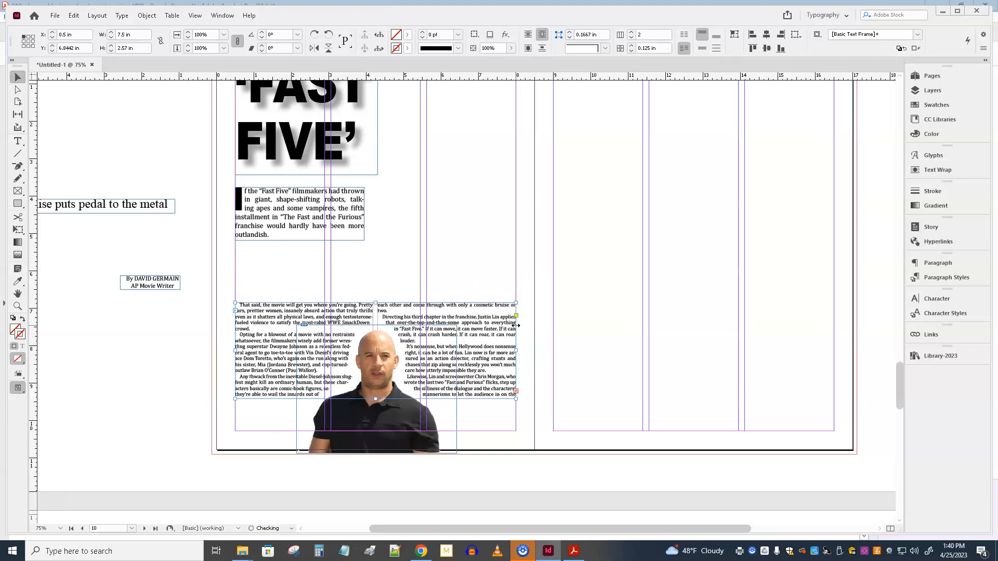
key("Down")
key("Down")
key("Down")
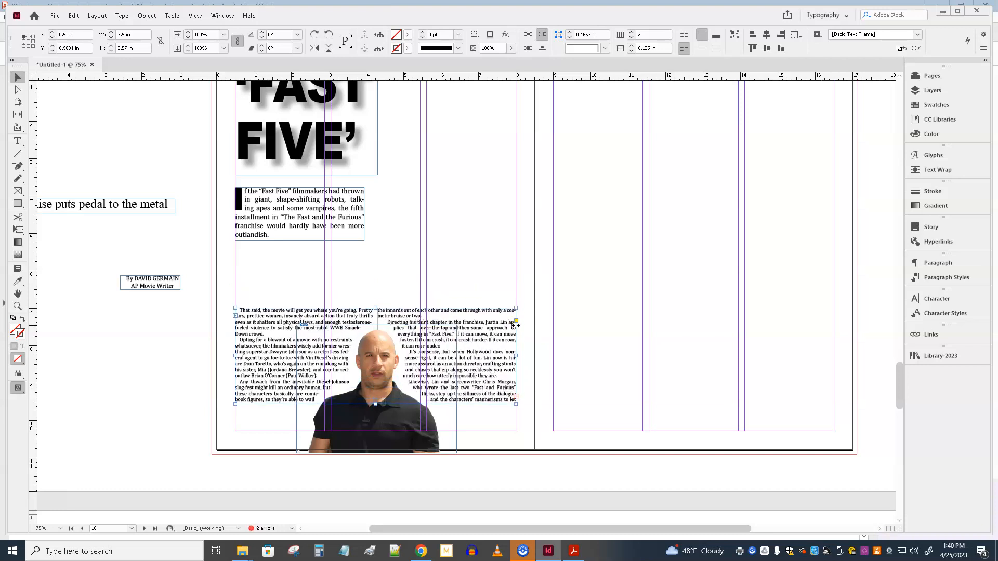
left_click_drag(377, 307, 377, 292)
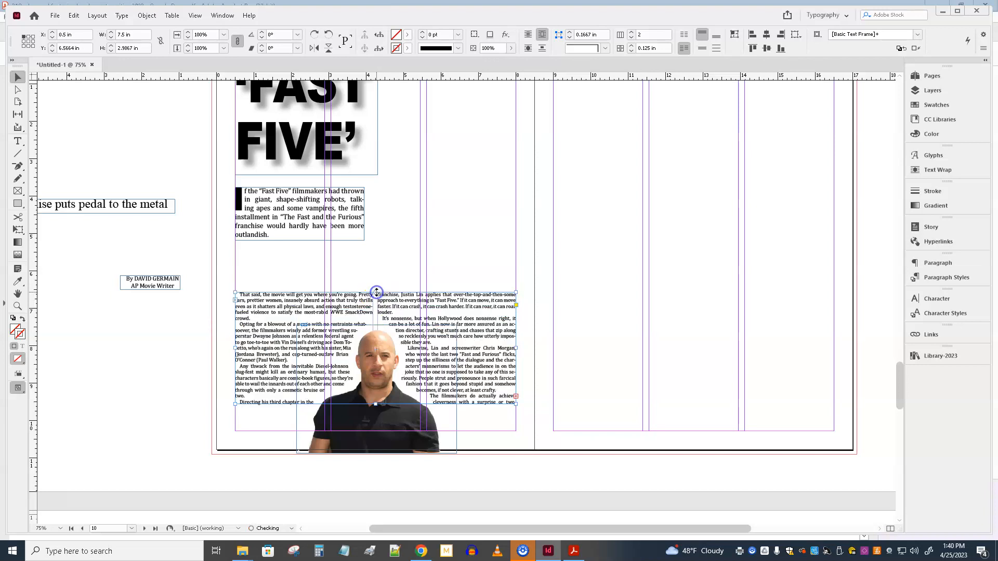
Step: Flow the overset body text into a new frame about 7.5 × 3.44 in on the facing page and set it to two columns
left_click(516, 398)
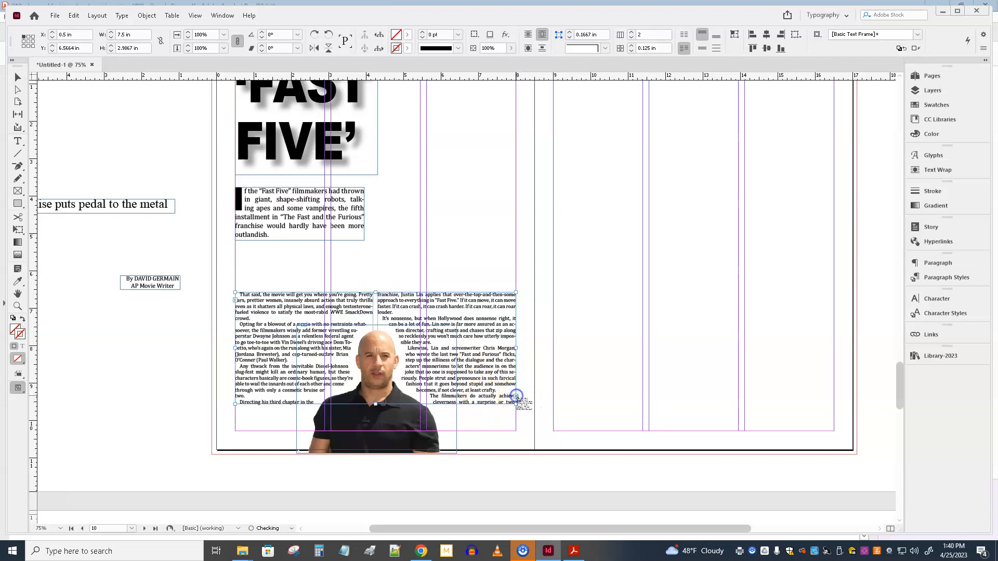
left_click_drag(553, 288, 833, 418)
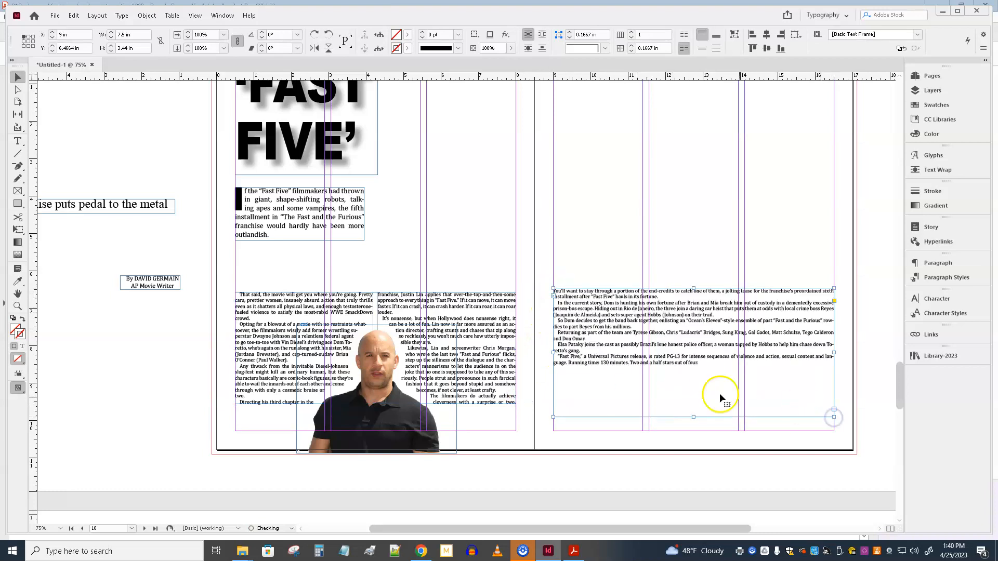
left_click(20, 78)
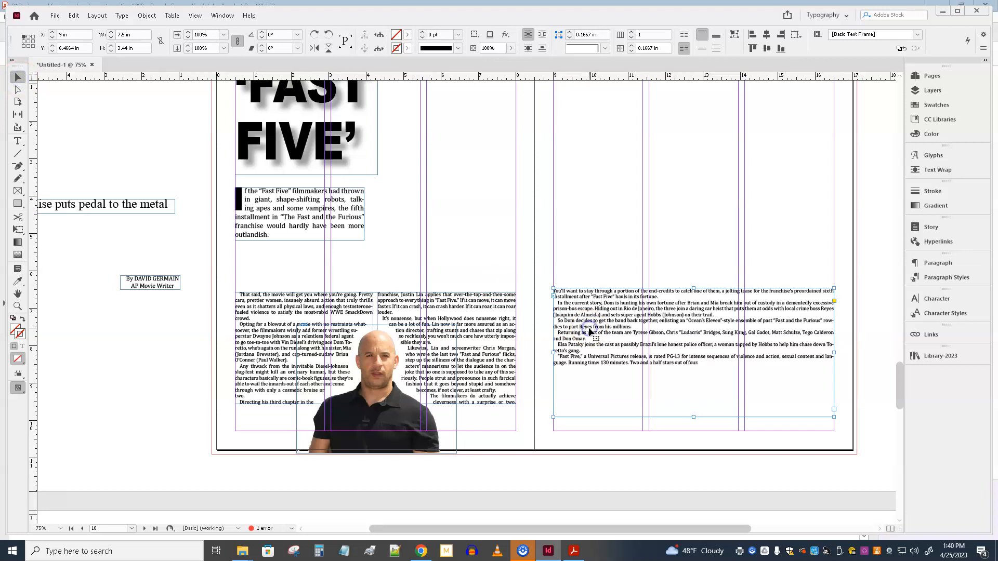
key("ctrl+b")
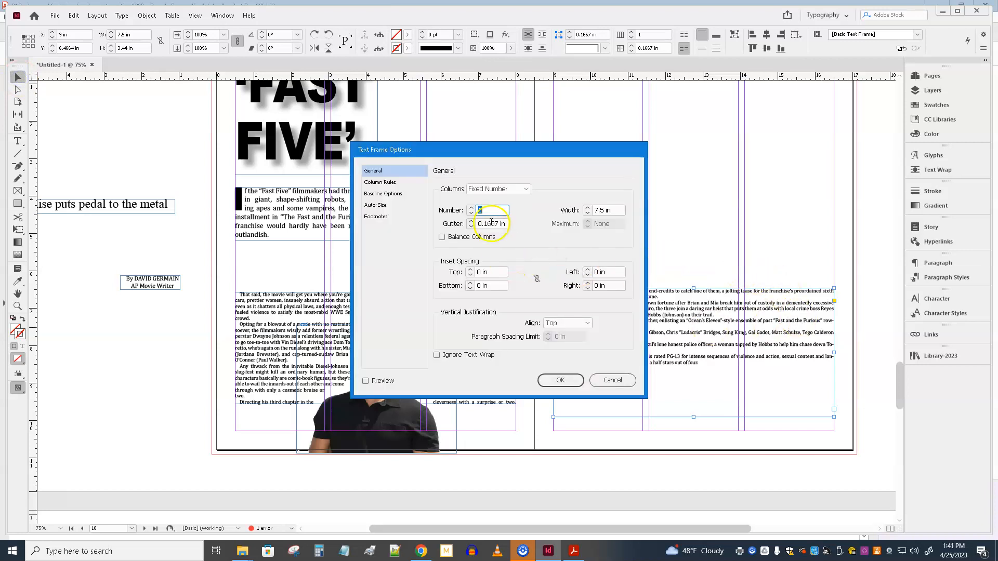
left_click(560, 379)
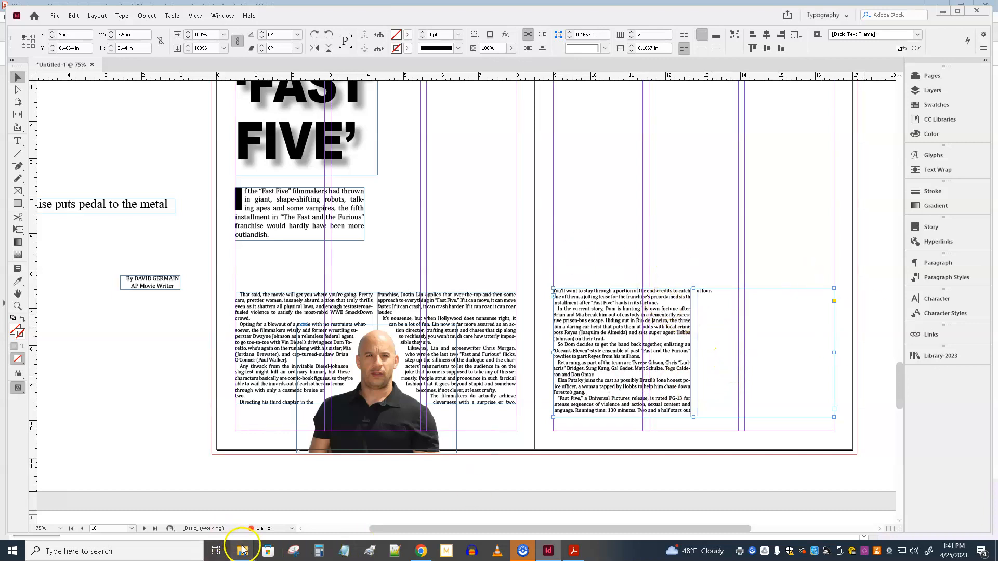
Step: Try placing fast1.jpg from the featurize-2019 folder on the facing page, and undo the placement
mouse_move(242, 550)
left_click(279, 522)
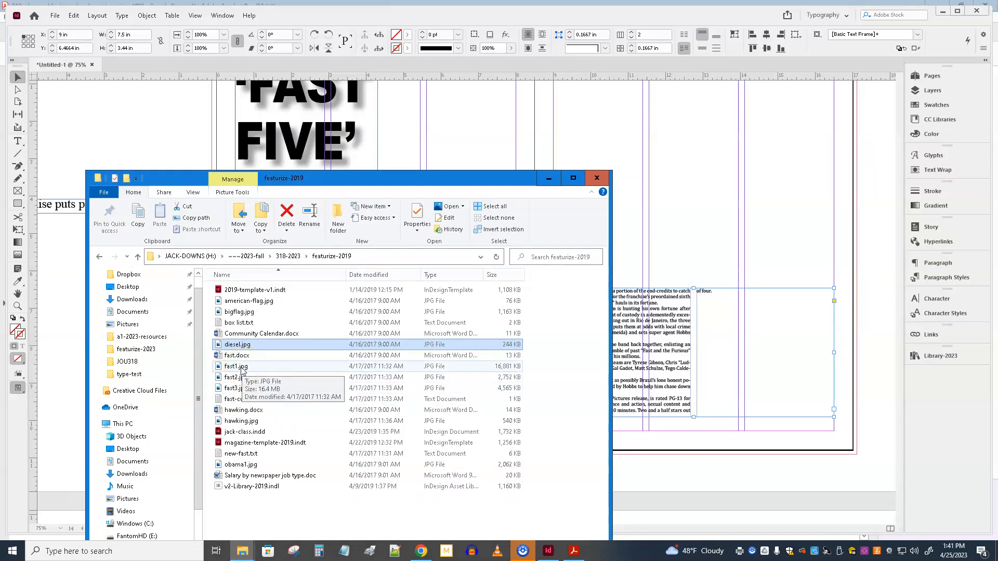
left_click_drag(306, 343, 546, 139)
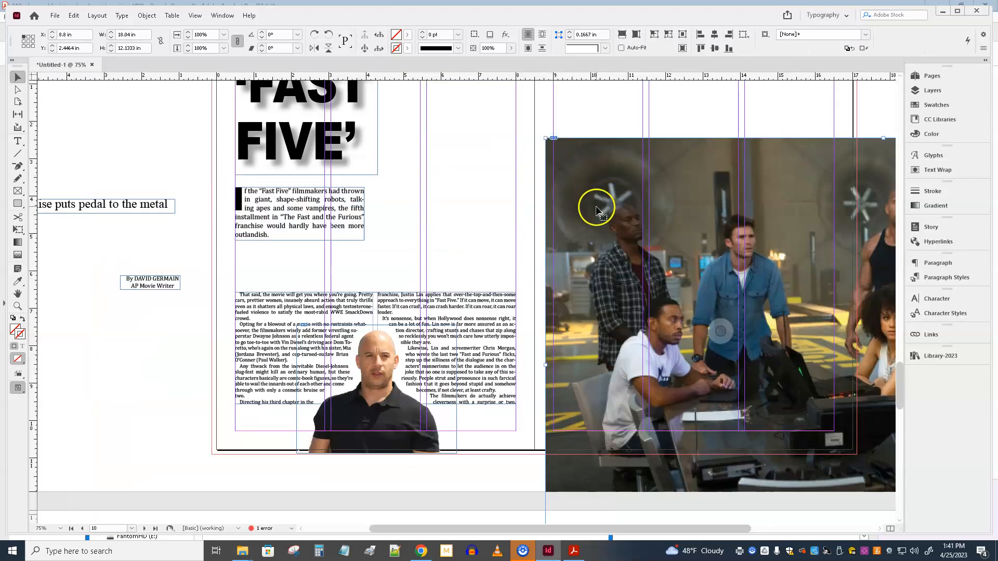
key("ctrl+z")
Step: Show the featurize-2019 folder as large thumbnails and place the photo of the man aiming a machine gun on the facing page
mouse_move(245, 552)
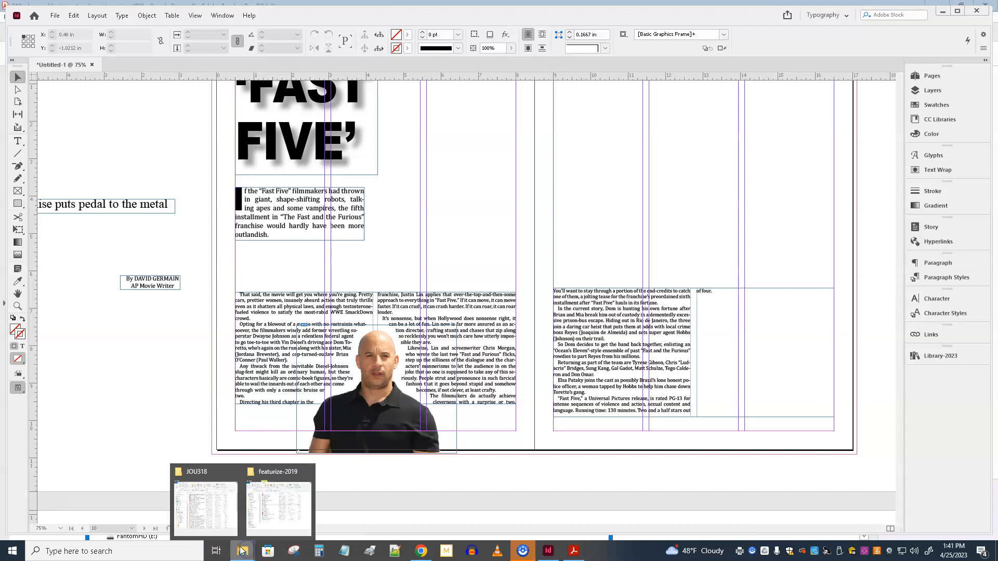
left_click(252, 525)
right_click(293, 382)
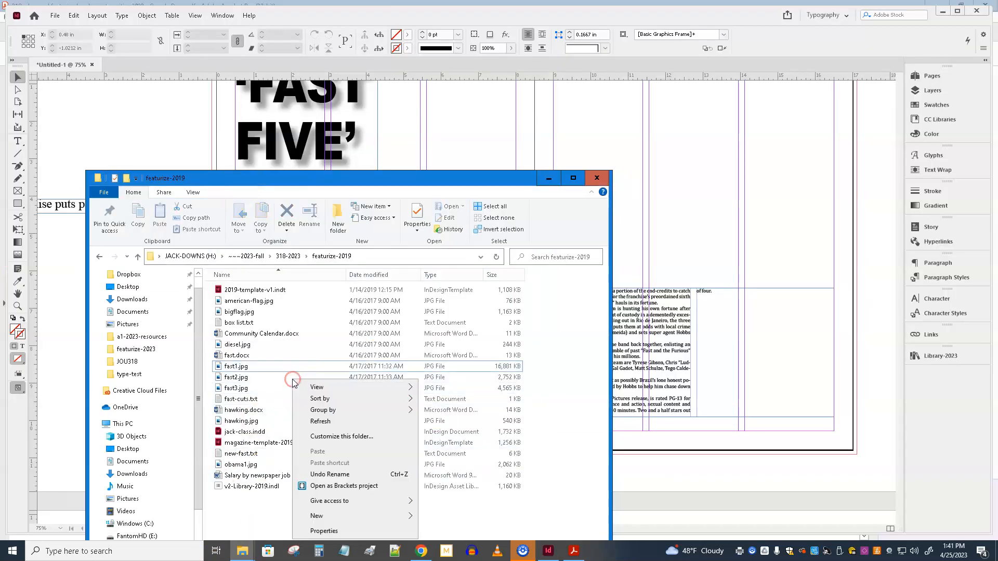
mouse_move(400, 387)
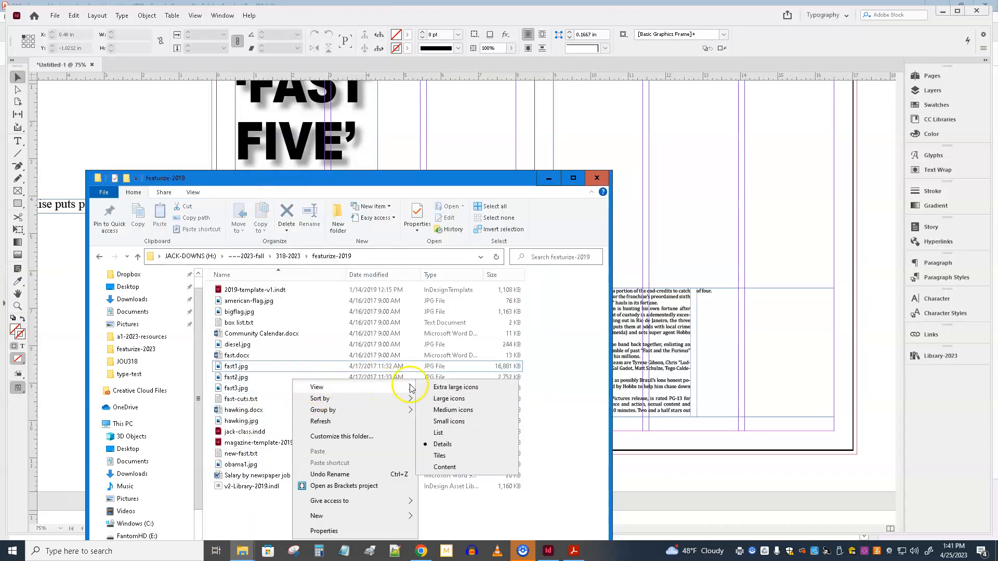
left_click(451, 390)
scroll(400, 374, "down", 8)
scroll(401, 373, "up", 3)
scroll(400, 373, "down", 3)
scroll(401, 373, "up", 3)
left_click(258, 464)
left_click_drag(259, 465, 567, 138)
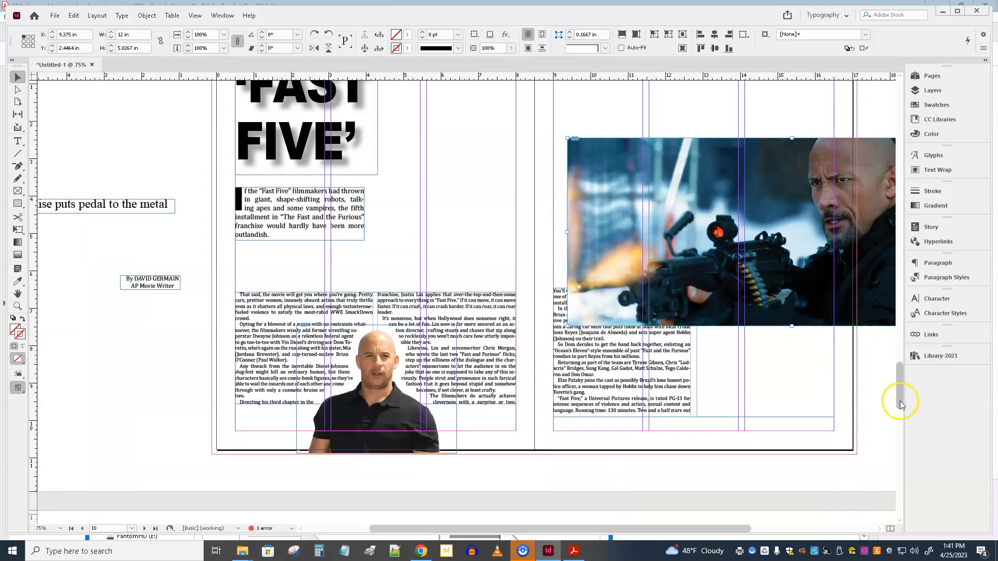
Step: Move the machine gun photo across both pages beside the headline, at about X 5.12 in and Y 0.52 in near the top margin
left_click_drag(901, 404, 903, 364)
scroll(885, 372, "down", 4)
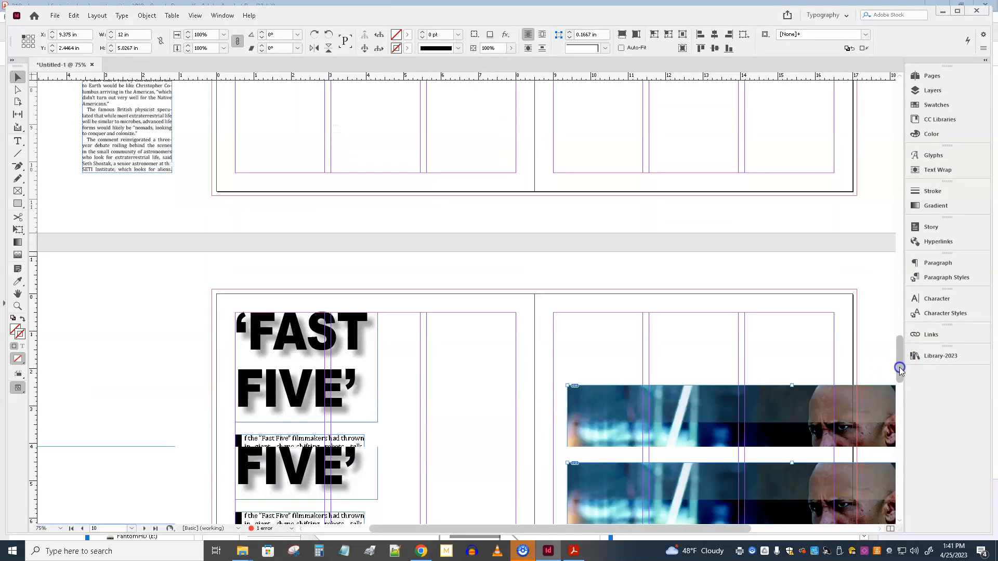
left_click_drag(650, 289, 647, 279)
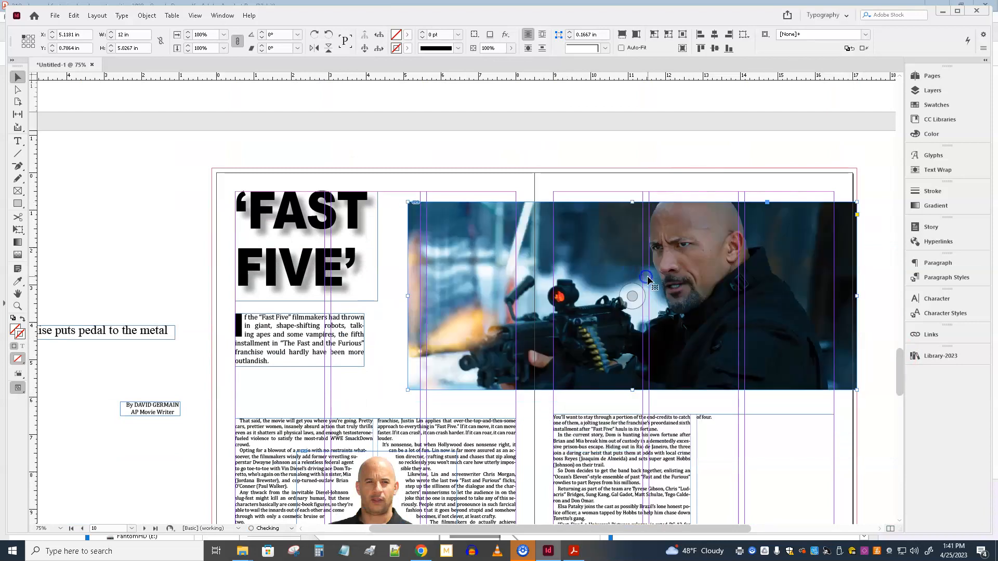
left_click(663, 307)
key("Up")
key("Up")
key("Up")
key("Up")
key("Up")
key("Up")
key("Up")
key("Up")
key("Up")
key("Up")
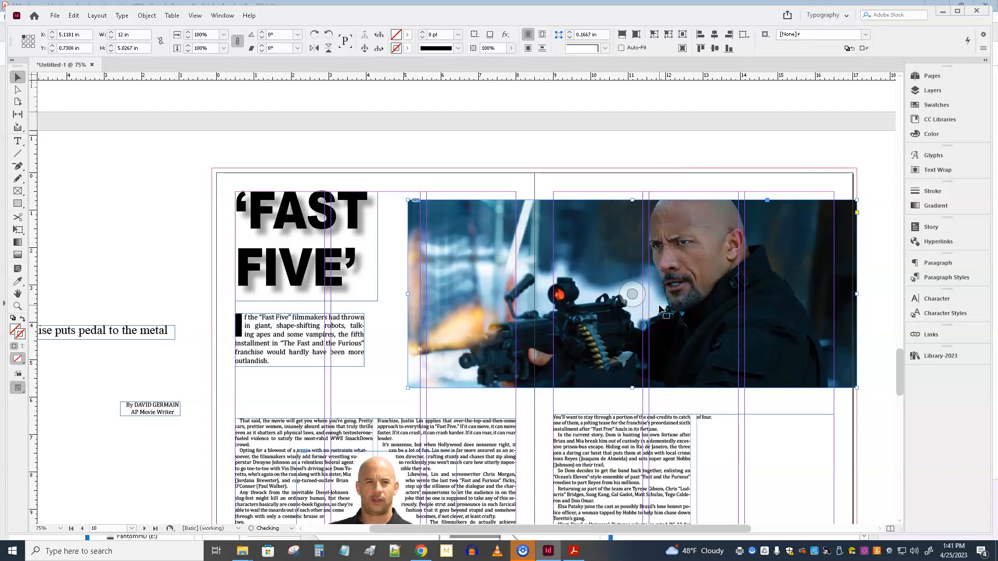
key("Up")
key("Up")
key("Up")
key("Up")
key("Up")
key("Up")
key("Up")
key("Up")
key("Up")
key("Up")
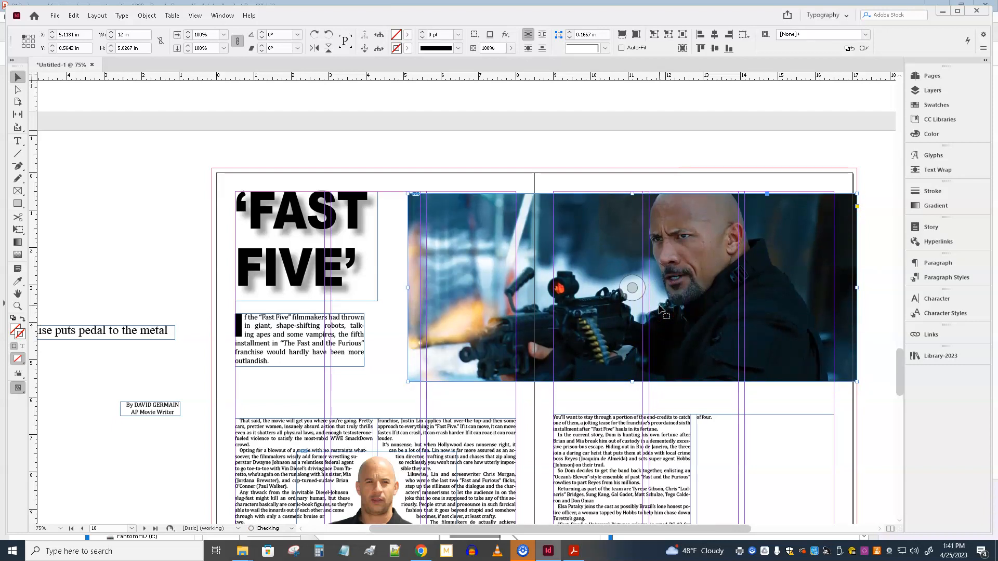
key("Down")
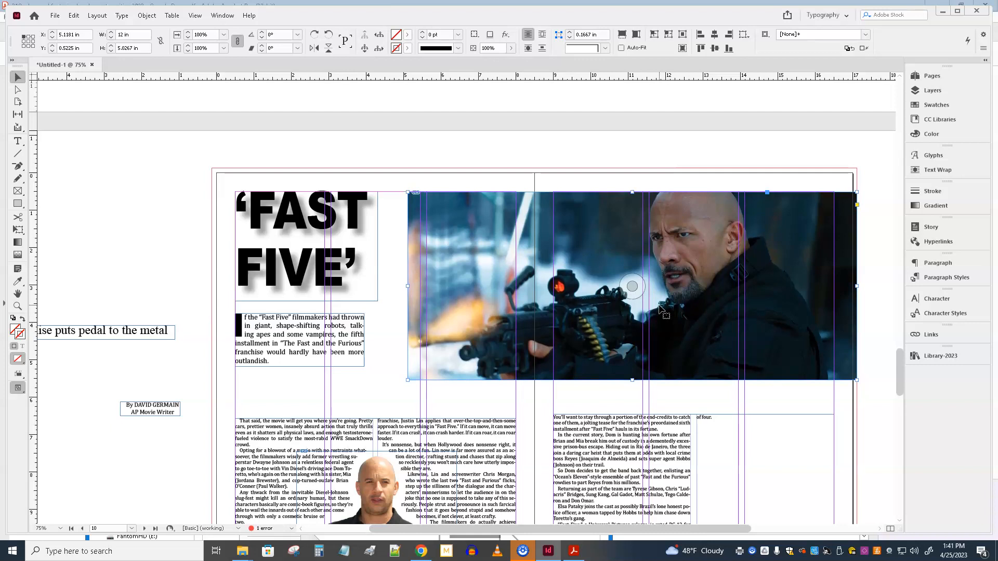
Step: Enlarge the machine gun photo proportionally toward the headline to about 12.56 × 5.26 in, keeping its outer top corner fixed
scroll(659, 309, "down", 3)
scroll(510, 312, "up", 2)
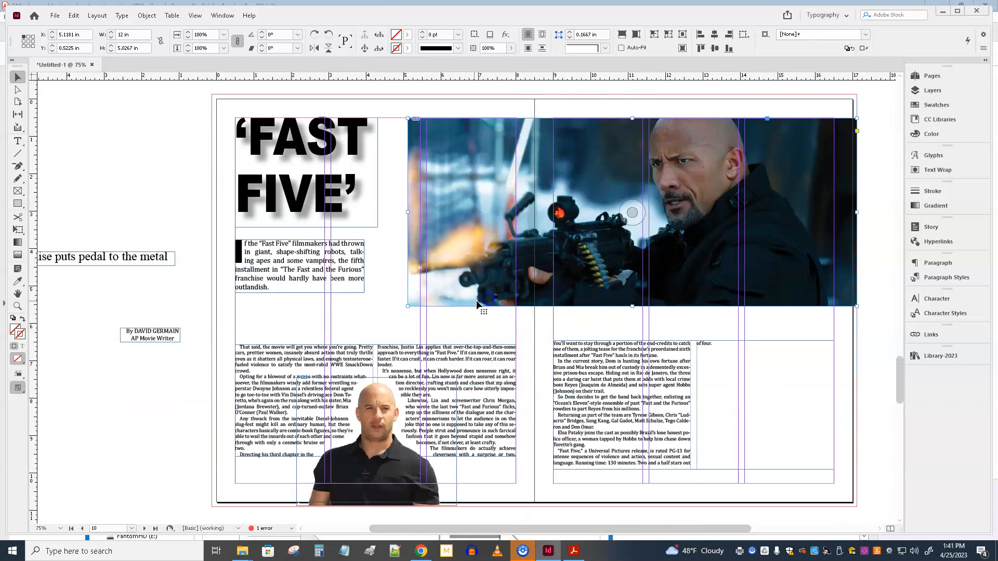
left_click_drag(408, 307, 406, 319)
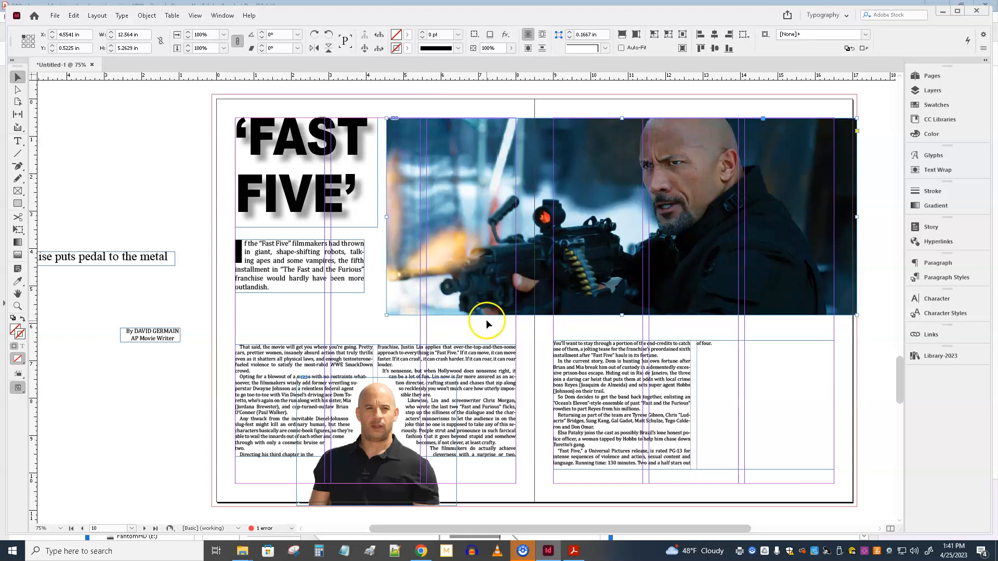
Step: Move the lead paragraph frame down to about Y 4.61 in, closer to the body text
left_click(322, 279)
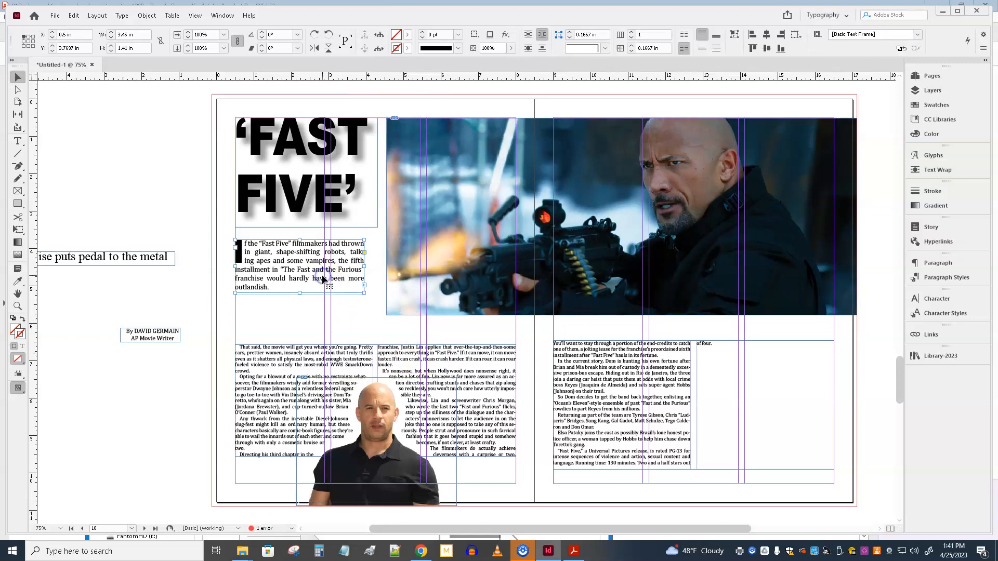
key("Down")
key("Down")
key("Down")
key("Down")
key("Down")
key("Down")
key("Down")
key("Down")
key("Down")
key("Down")
key("Down")
key("Down")
key("Down")
key("Down")
key("Down")
key("Down")
key("Down")
key("Down")
key("Down")
key("Down")
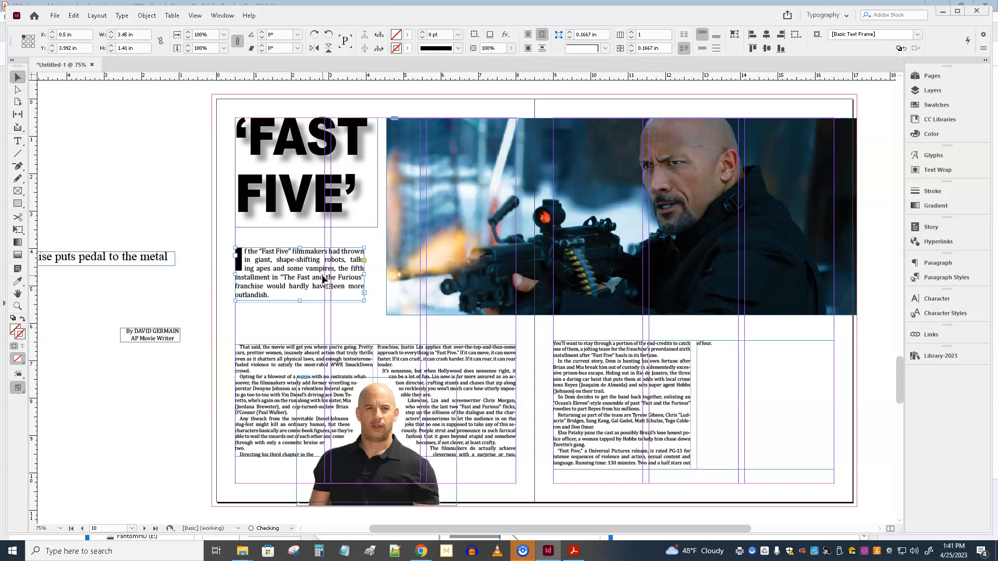
key("Down")
key("Down")
key("Down")
key("Down")
key("Down")
key("Down")
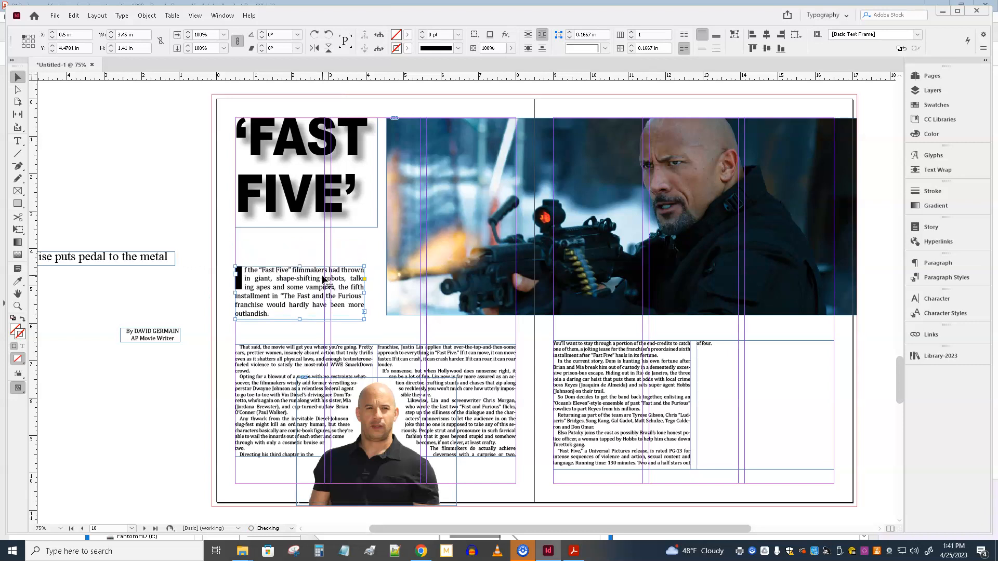
key("Down")
key("Down")
key("Down")
key("Down")
key("Down")
key("Down")
key("Down")
key("Down")
key("Down")
key("Down")
key("Down")
key("Down")
key("Down")
key("Down")
key("Down")
key("Down")
key("Down")
key("Down")
key("Down")
key("Down")
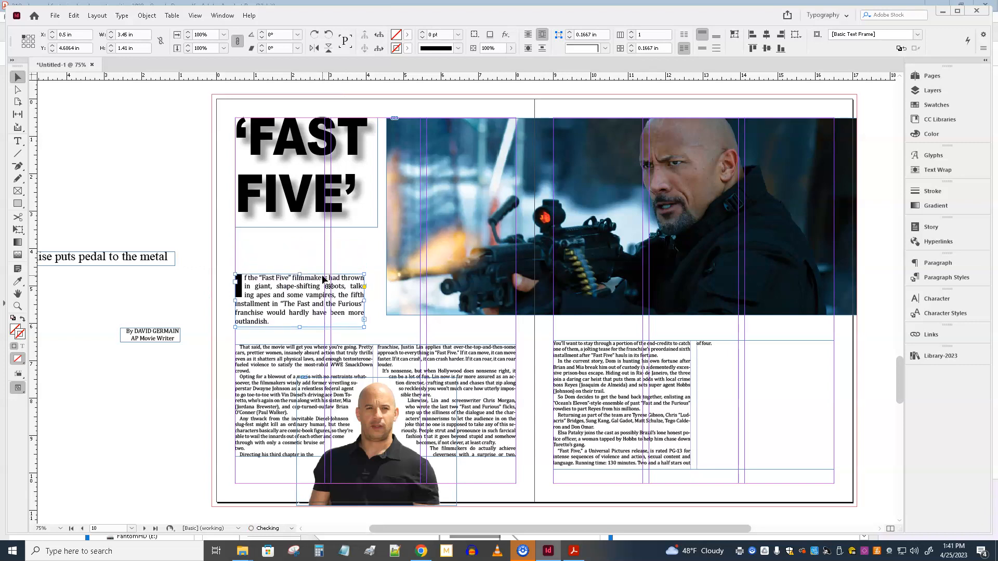
Step: Lower the lead paragraph frame to about Y 5.01 in and extend the headline frame downward to about 3.66 in tall
key("Down")
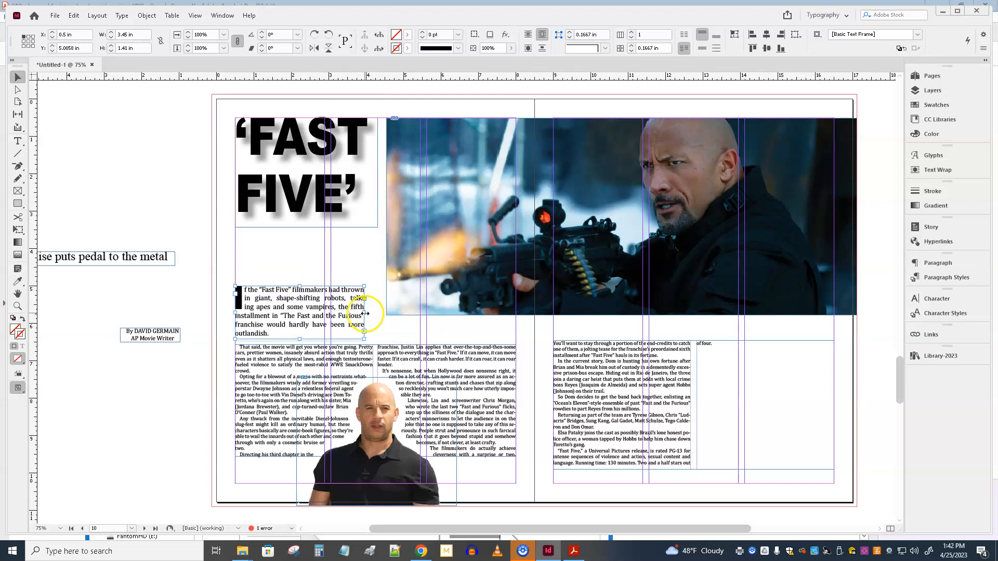
left_click(311, 215)
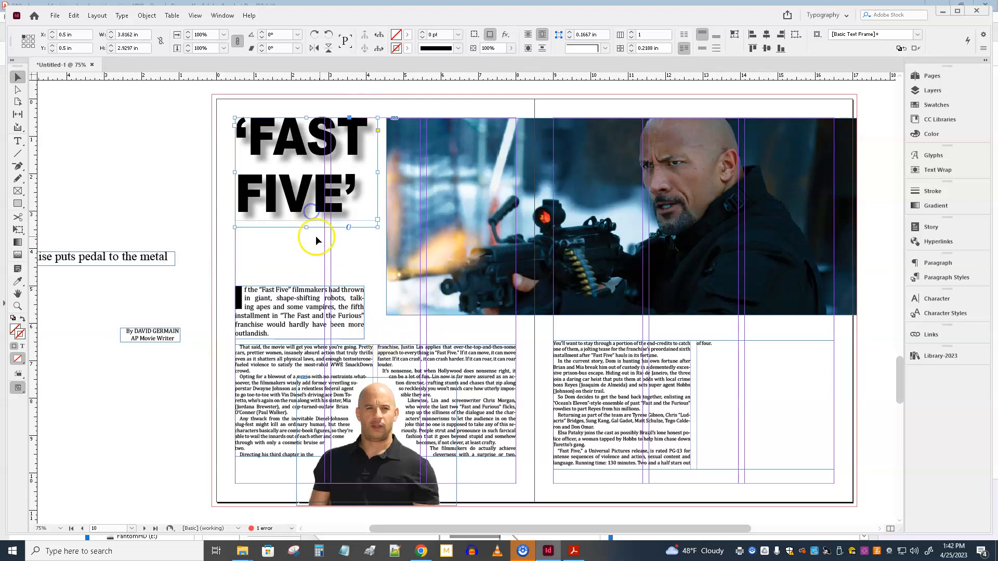
left_click_drag(306, 227, 305, 255)
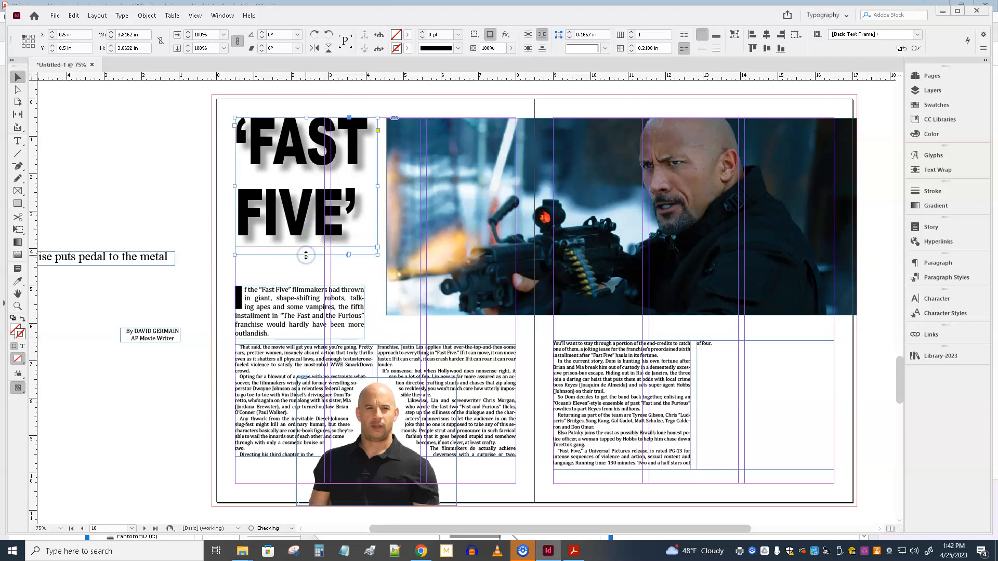
Step: Place a horizontal guide across the spread at the top of the body text and lower the facing page's text frame to about Y 6.62 in
left_click(484, 370)
left_click_drag(508, 79, 531, 347)
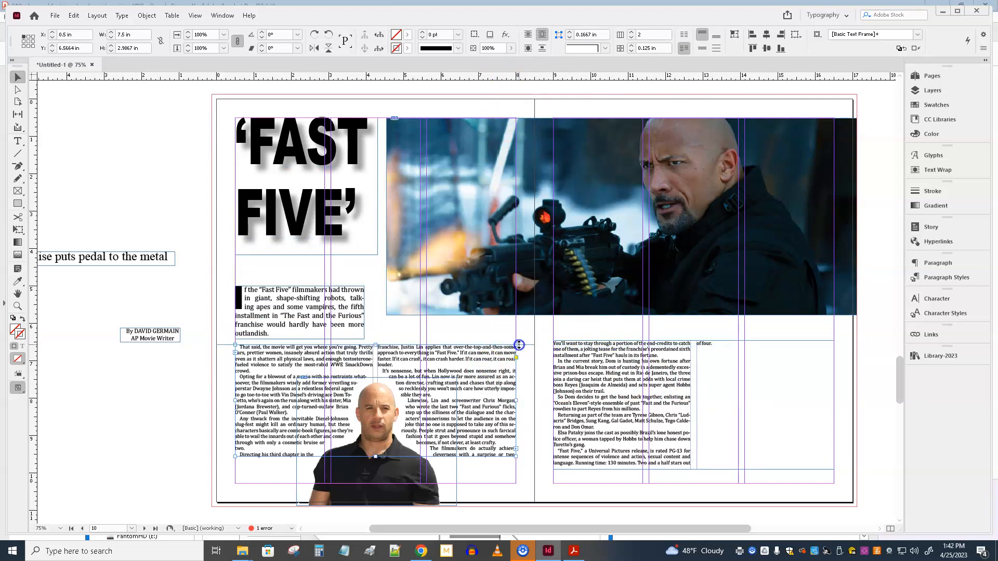
left_click_drag(520, 345, 521, 345)
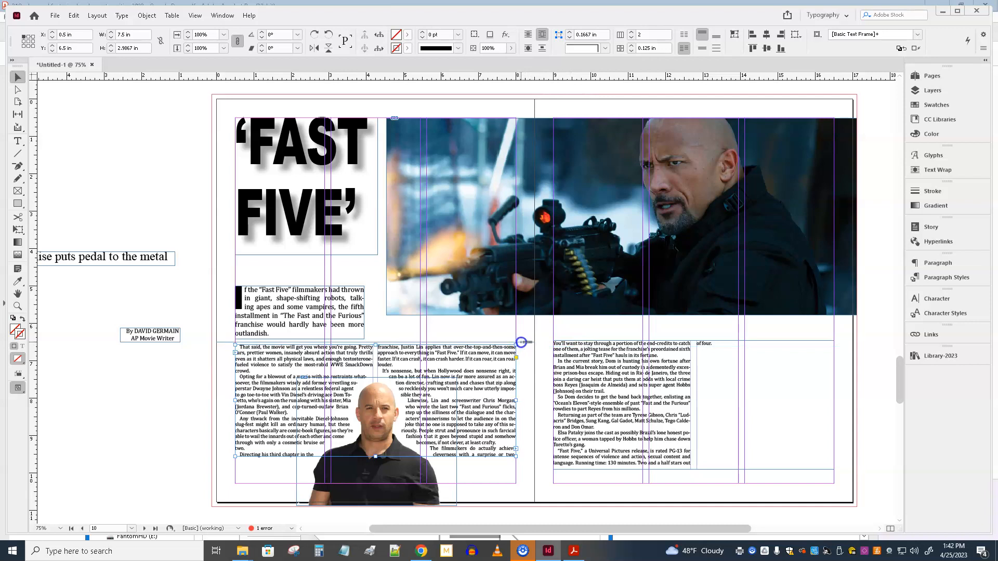
left_click_drag(569, 77, 540, 345)
left_click(597, 367)
key("shift+Down")
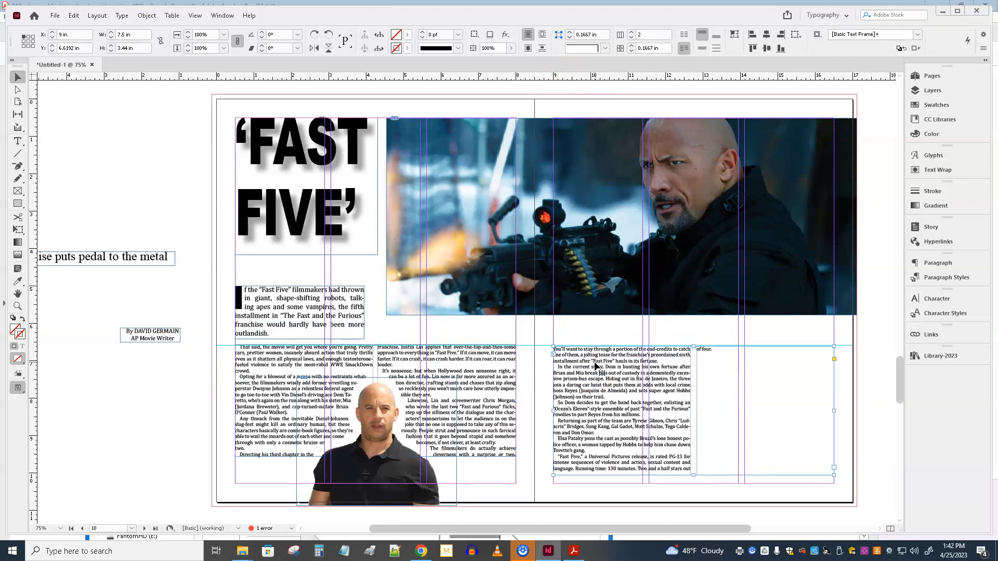
Step: Move the "Latest in 'Furious' franchise puts pedal to the metal" subheadline below the photo on the facing page and set it in Arial Black
left_click(100, 265)
left_click_drag(98, 259, 728, 329)
double_click(574, 331)
key("ctrl+a")
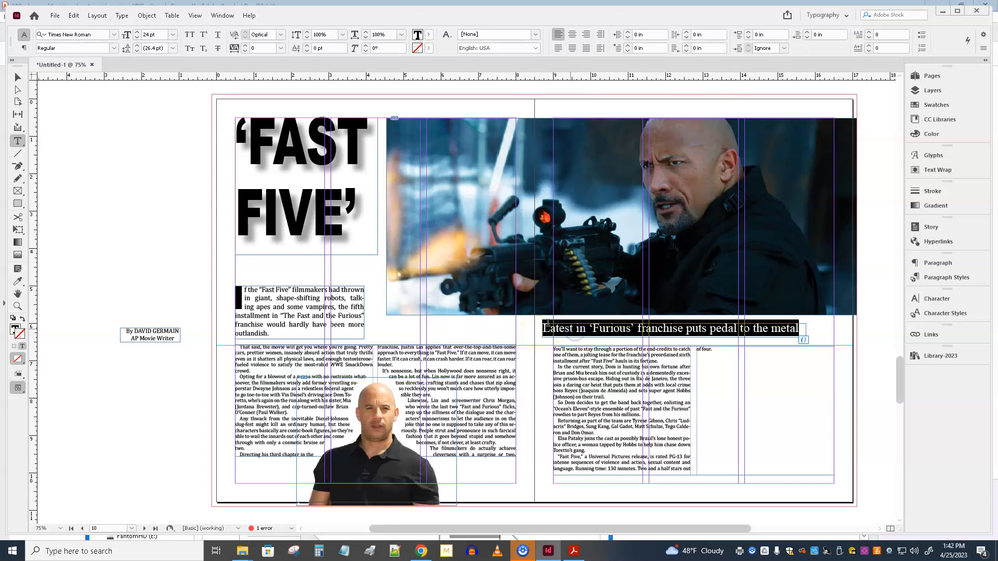
left_click(113, 49)
left_click(111, 33)
left_click(113, 34)
left_click(62, 85)
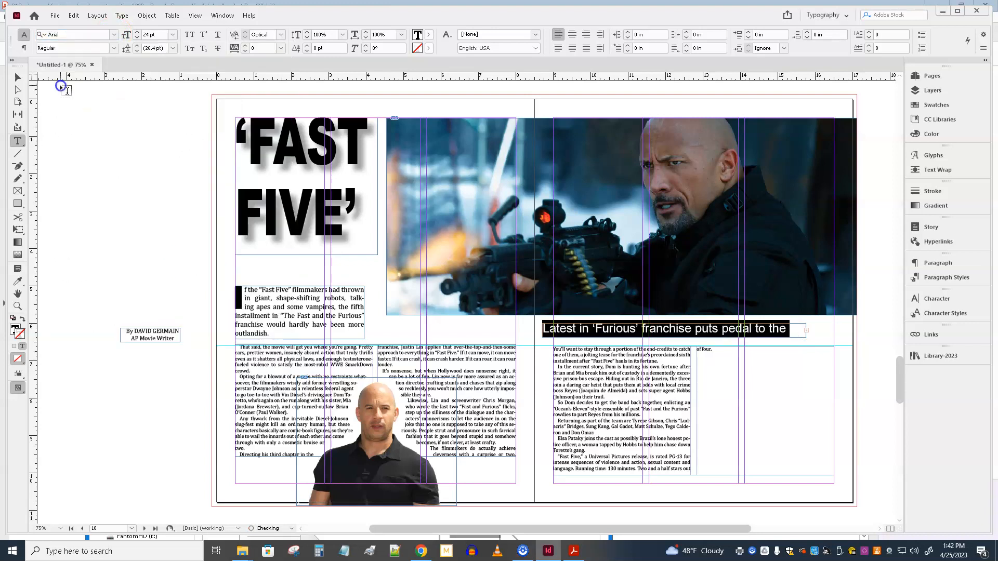
left_click(113, 48)
left_click(78, 147)
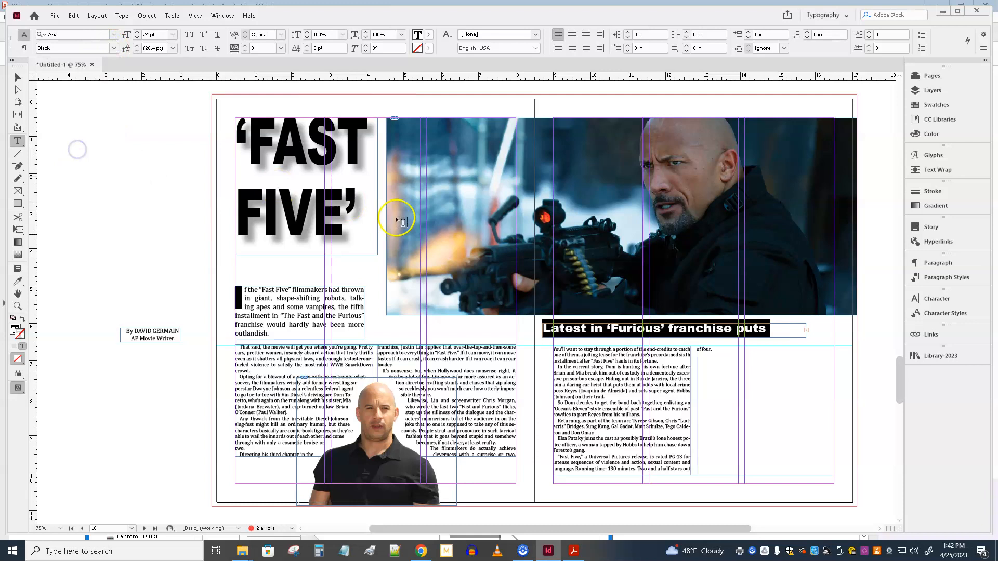
Step: Reshape the subheadline frame to about 2.92 × 1.8 in and position it between the facing page's columns at about X 11.39 in, Y 6.75 in
left_click(17, 77)
left_click_drag(542, 338, 654, 390)
left_click_drag(807, 357, 763, 358)
left_click_drag(695, 371, 698, 399)
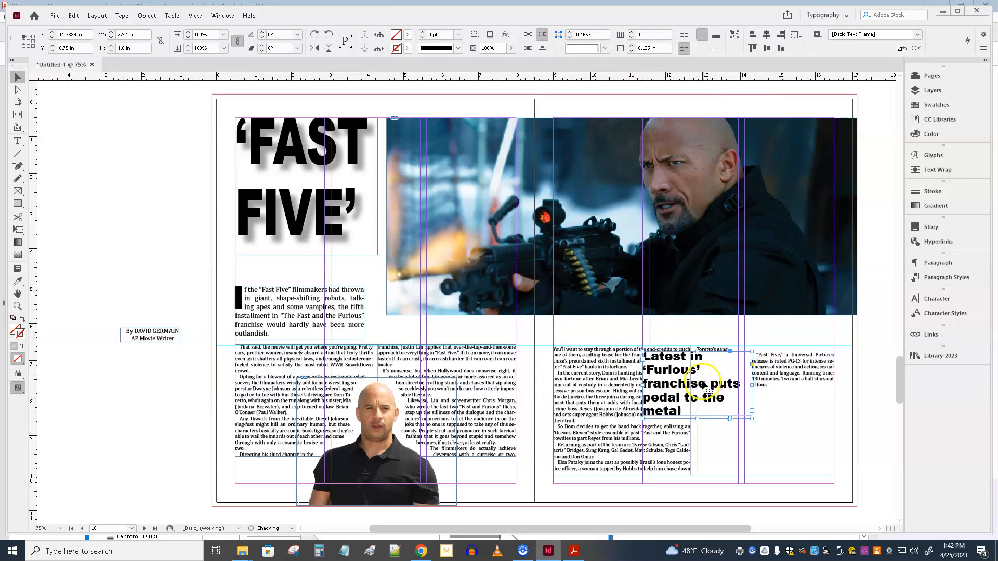
Step: Apply a bounding-box text wrap with 0.125 in offsets to the facing page's two-column body text frame
double_click(696, 383)
key("ctrl+a")
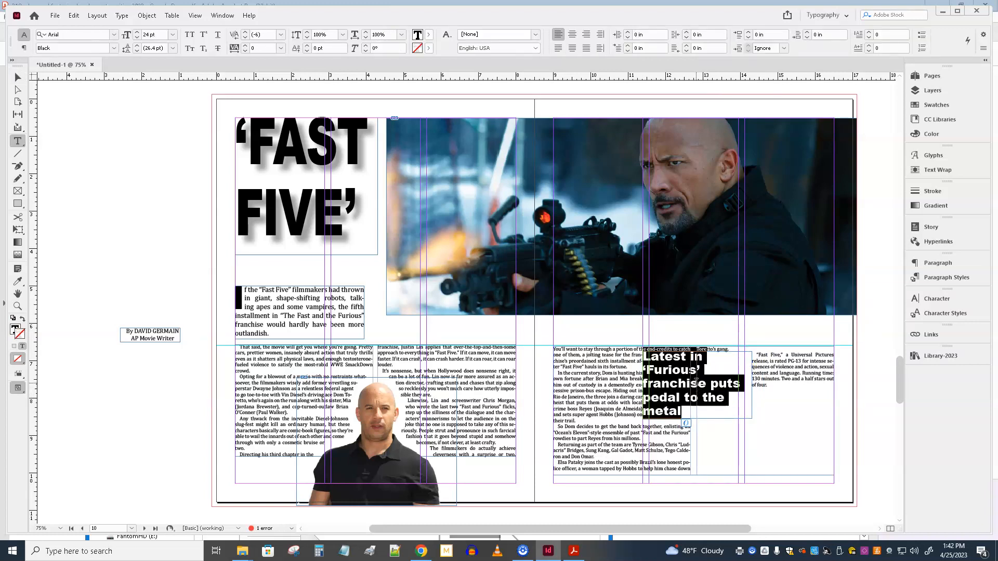
left_click(939, 169)
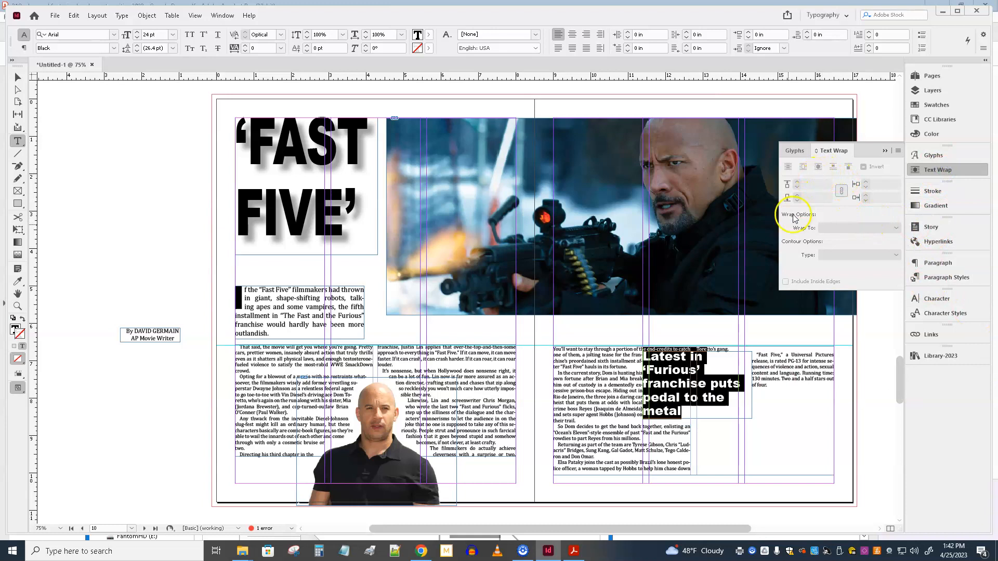
left_click(17, 73)
left_click(665, 347)
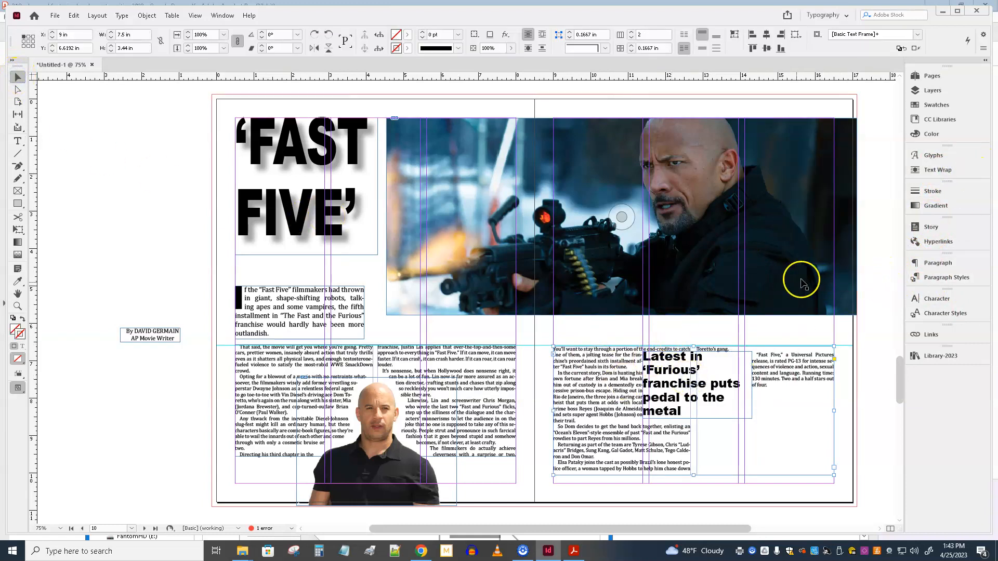
left_click(757, 337)
left_click(721, 361)
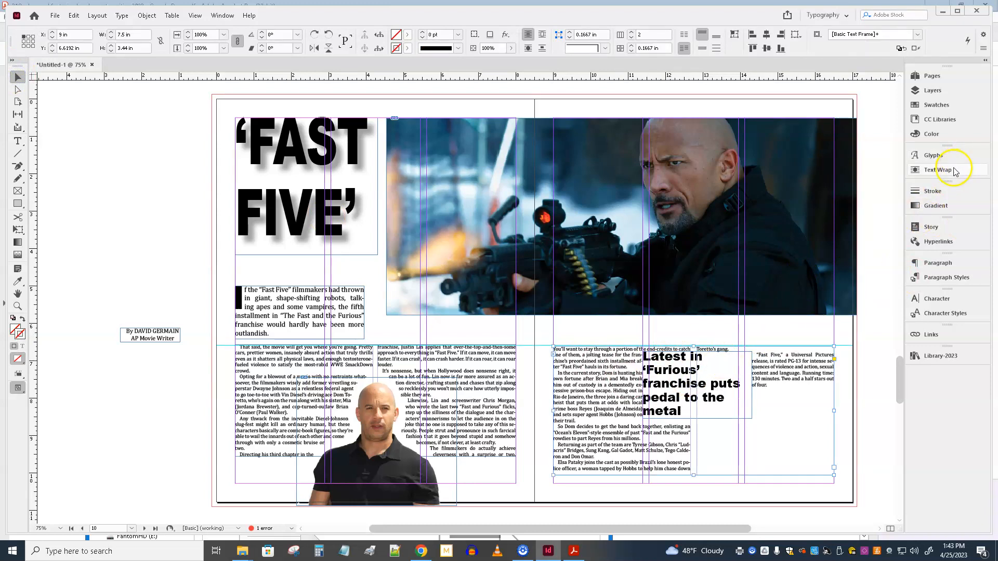
left_click(938, 169)
left_click(803, 167)
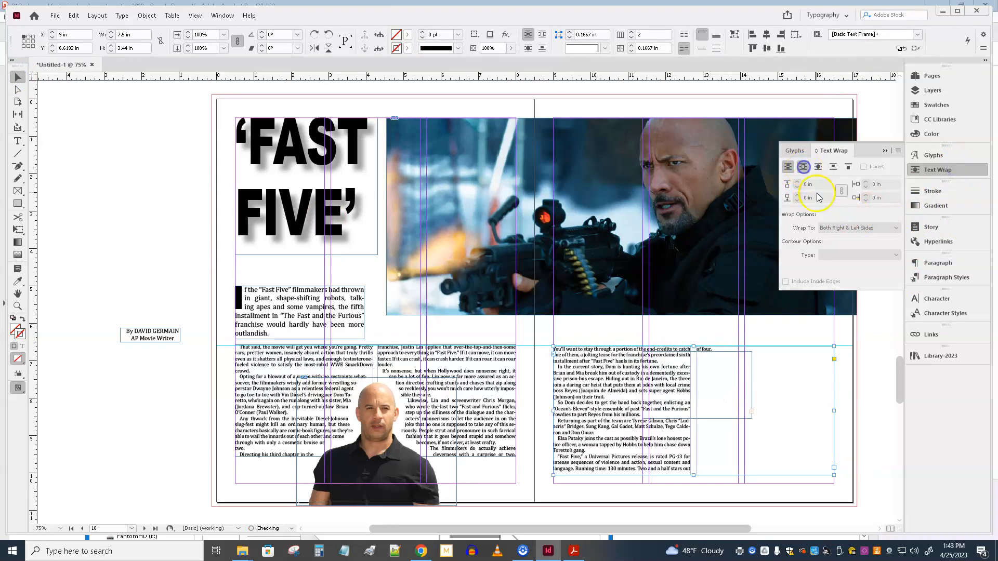
type("p9")
key("Return")
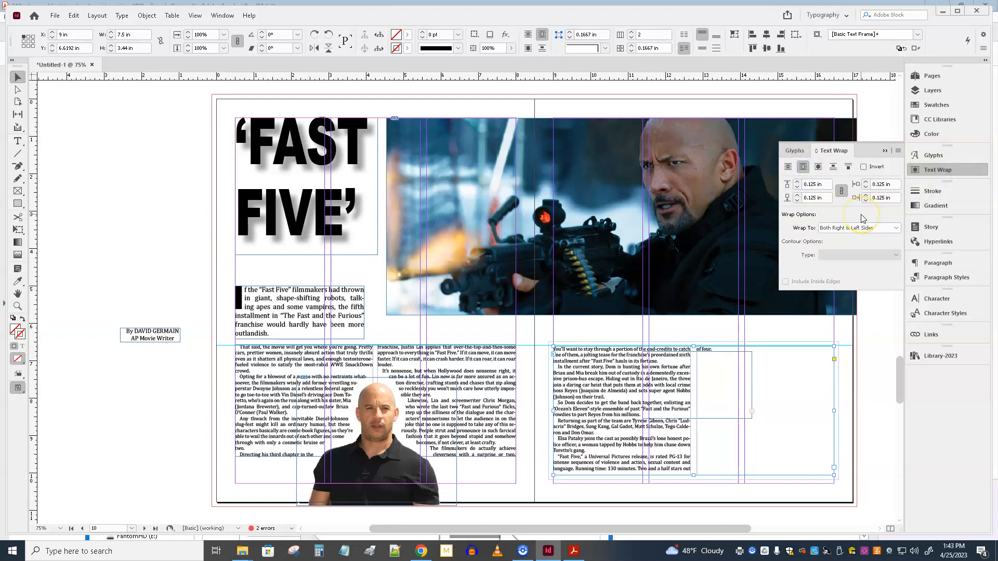
Step: Send the facing page's body text frame to the back, behind the subheadline
left_click(675, 315)
left_click(728, 360)
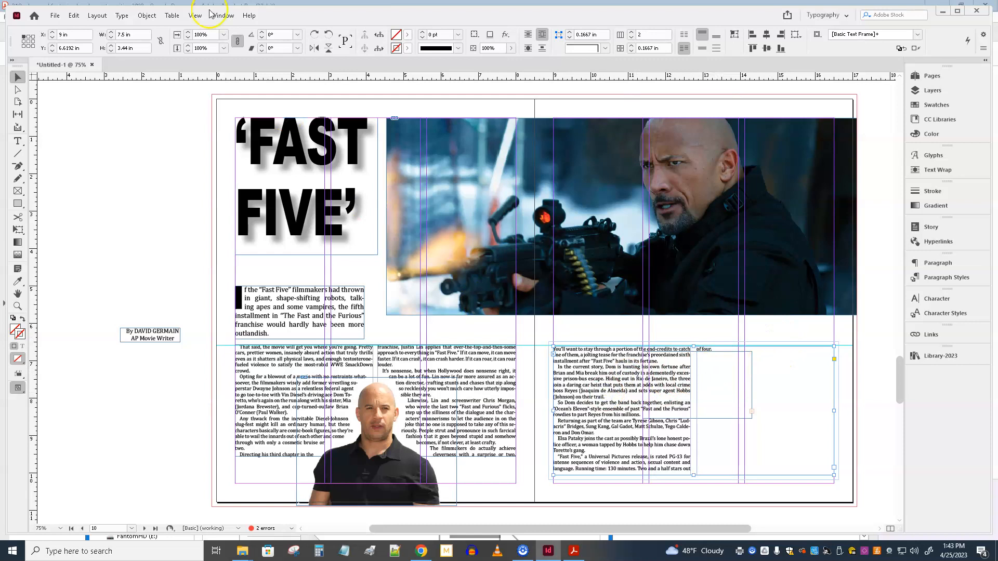
left_click(149, 20)
mouse_move(249, 51)
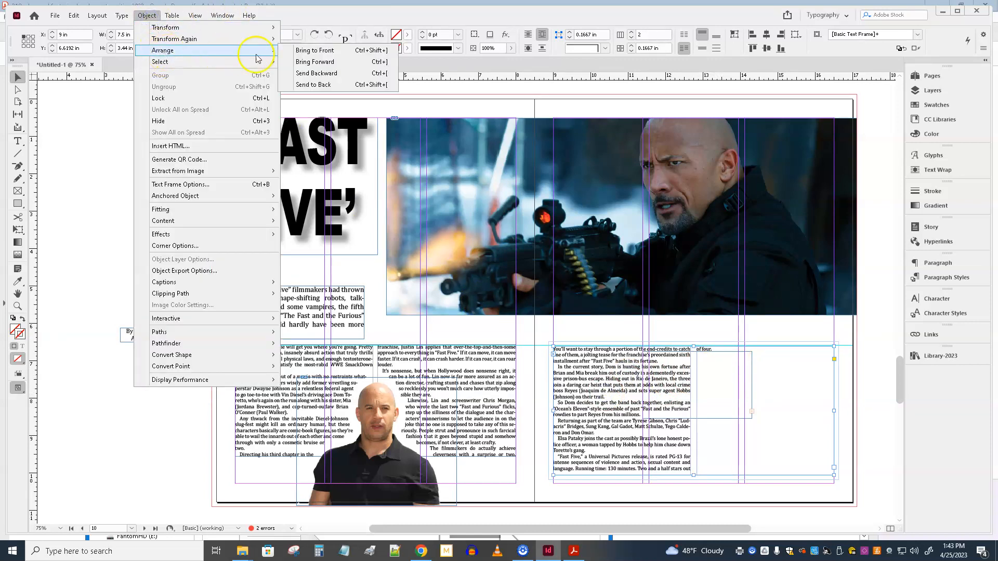
left_click(318, 85)
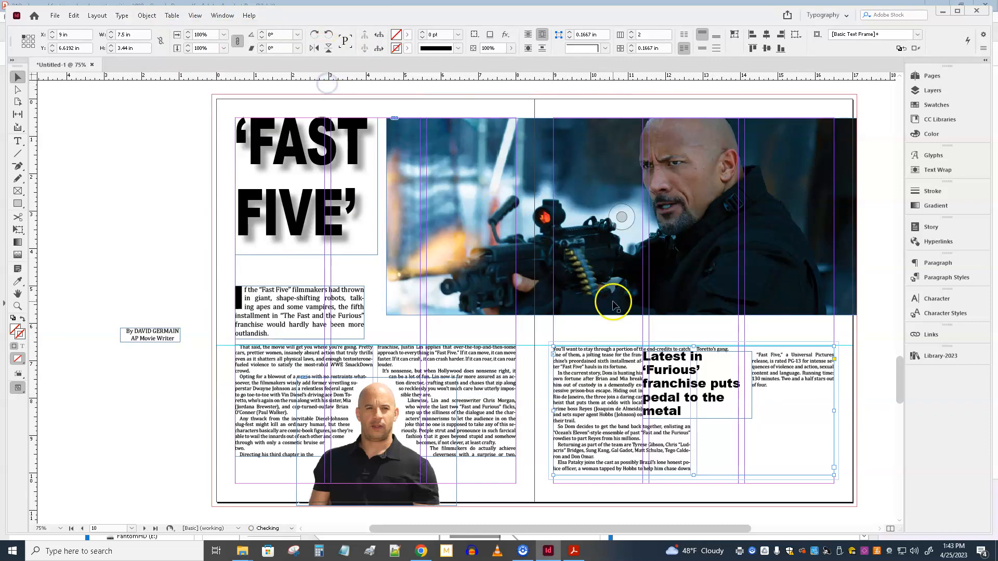
Step: Set all the subheadline text to 36 pt with Auto leading
left_click(661, 370)
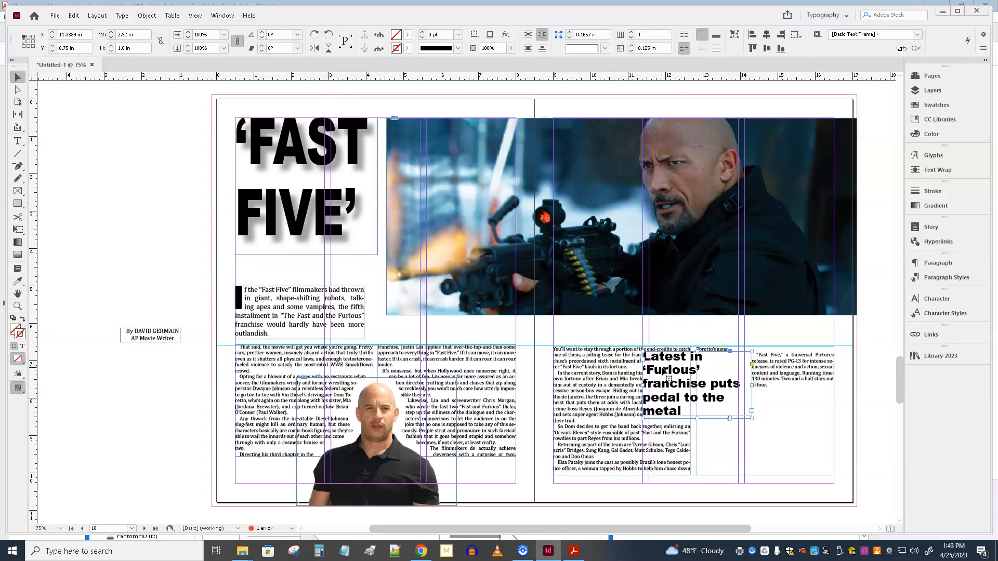
double_click(661, 369)
key("ctrl+a")
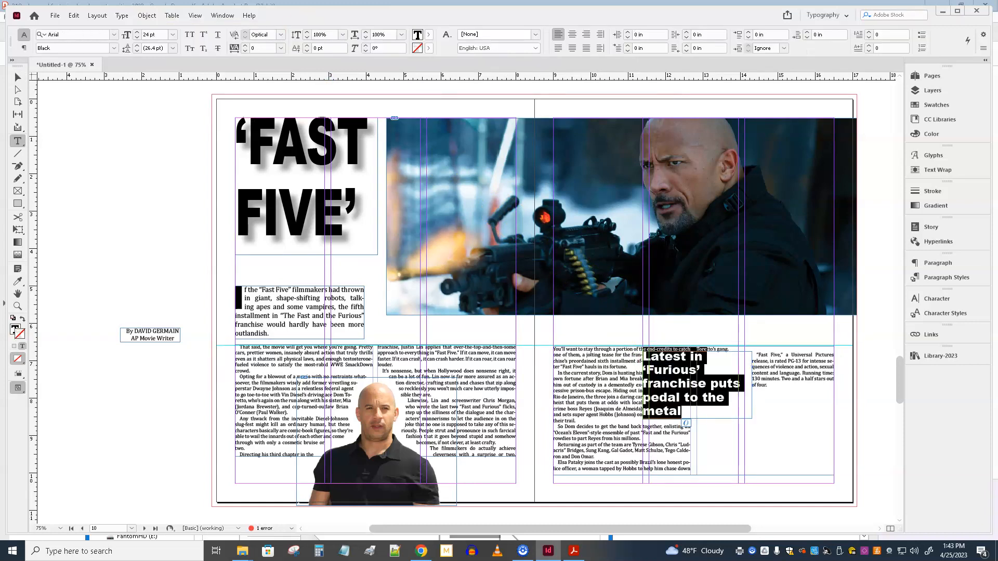
left_click(173, 34)
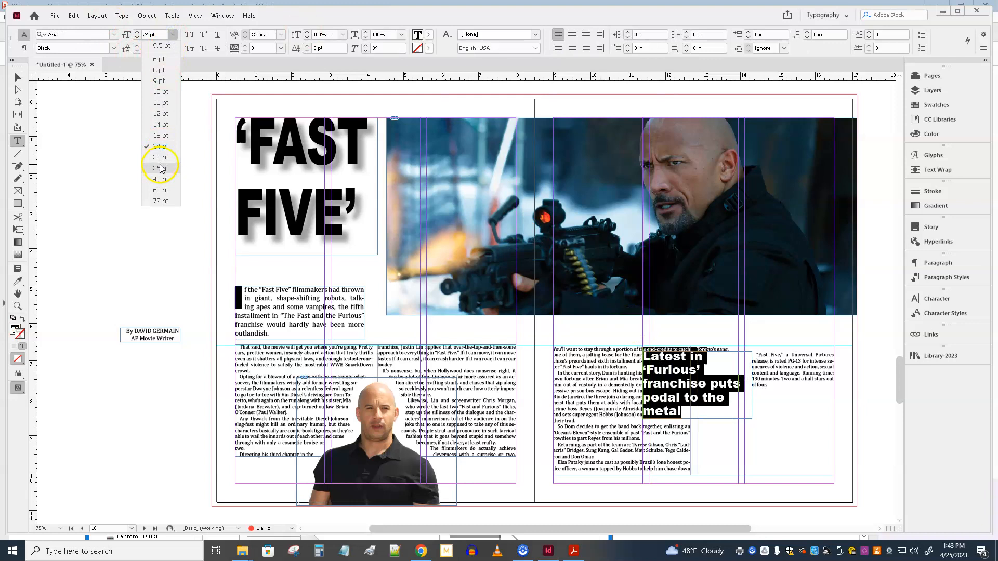
left_click(160, 168)
left_click(172, 48)
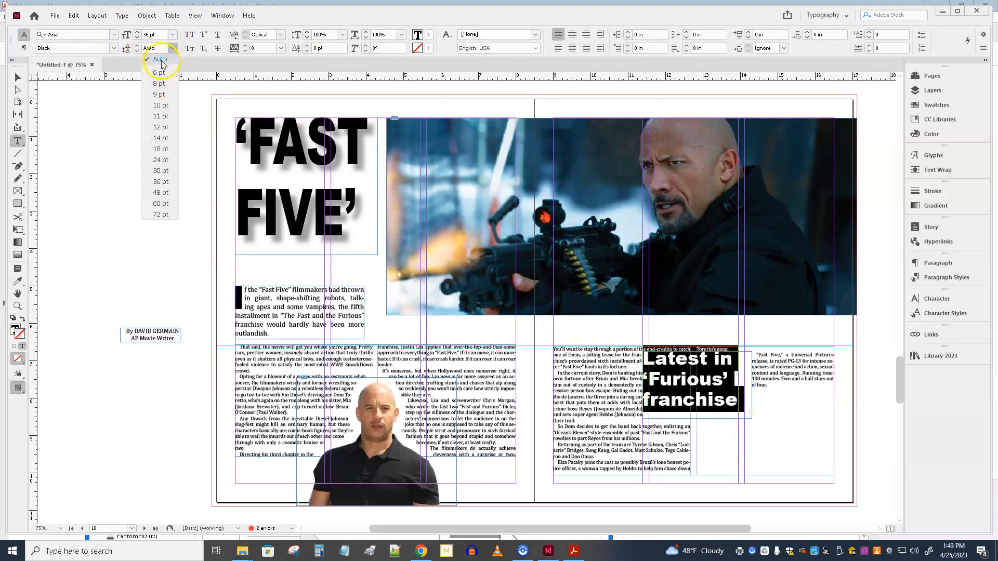
left_click(160, 60)
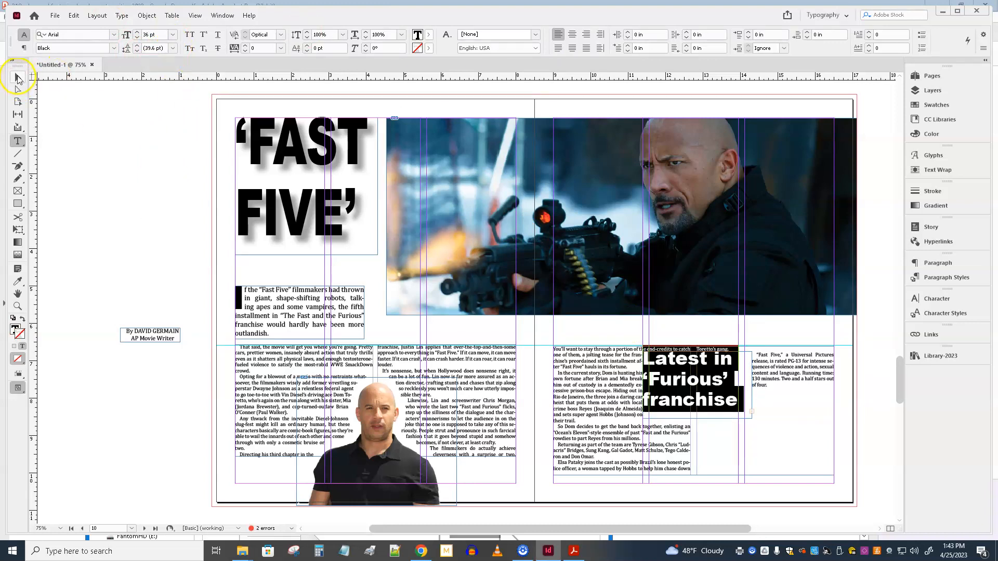
Step: Extend the subheadline frame upward past the guide to about Y 6.33 in and center its text
left_click(18, 78)
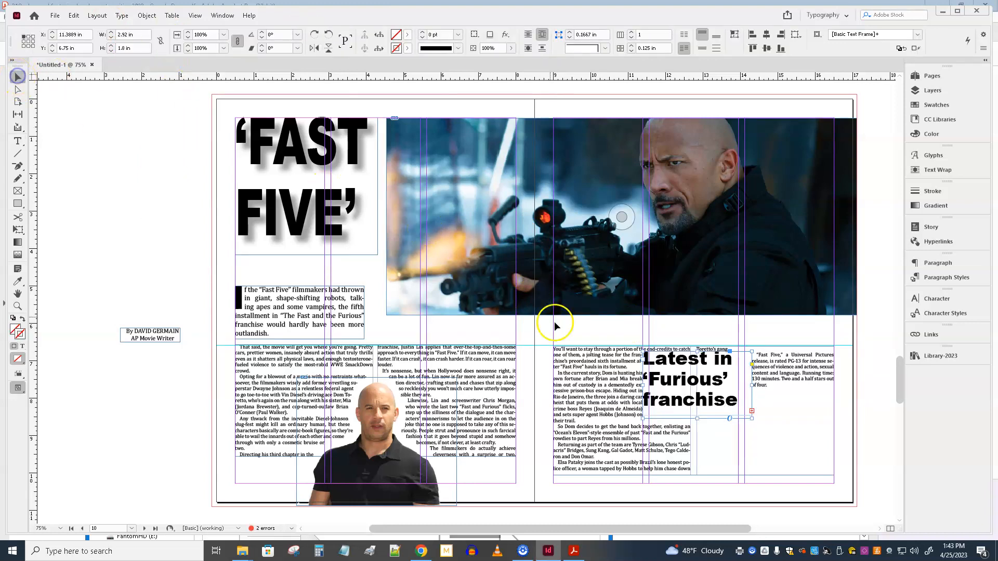
left_click_drag(698, 347, 699, 331)
double_click(696, 344)
key("ctrl+a")
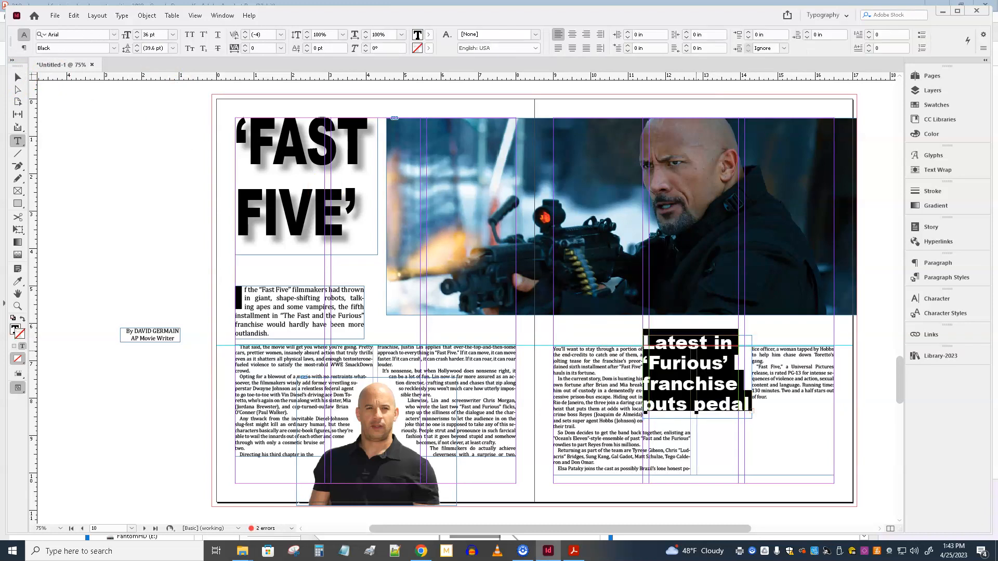
left_click(573, 36)
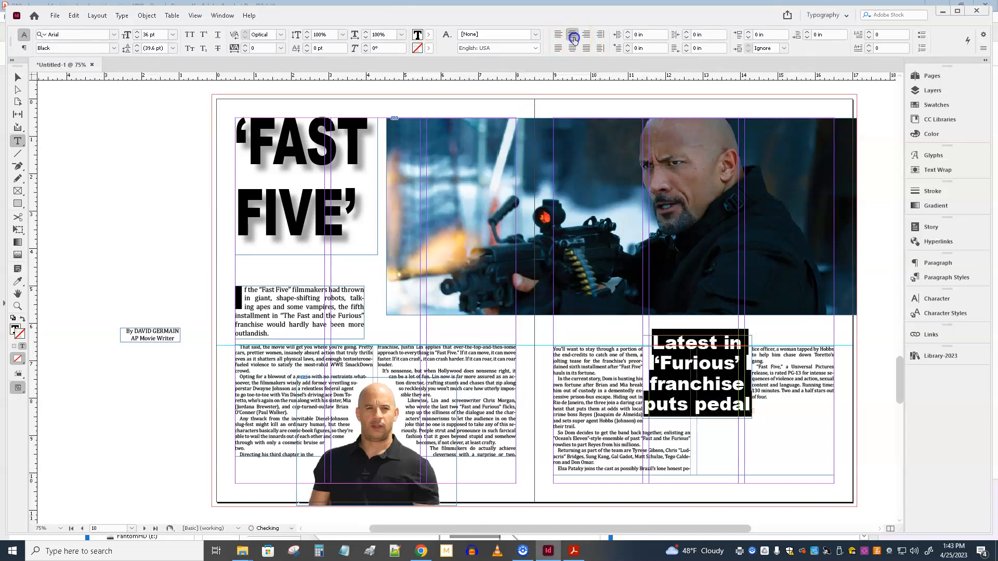
Step: Enlarge the subheadline frame downward and outward on both sides to about 3.64 × 2.76 in so the whole text fits
left_click(17, 78)
left_click(697, 411)
left_click_drag(697, 417, 696, 439)
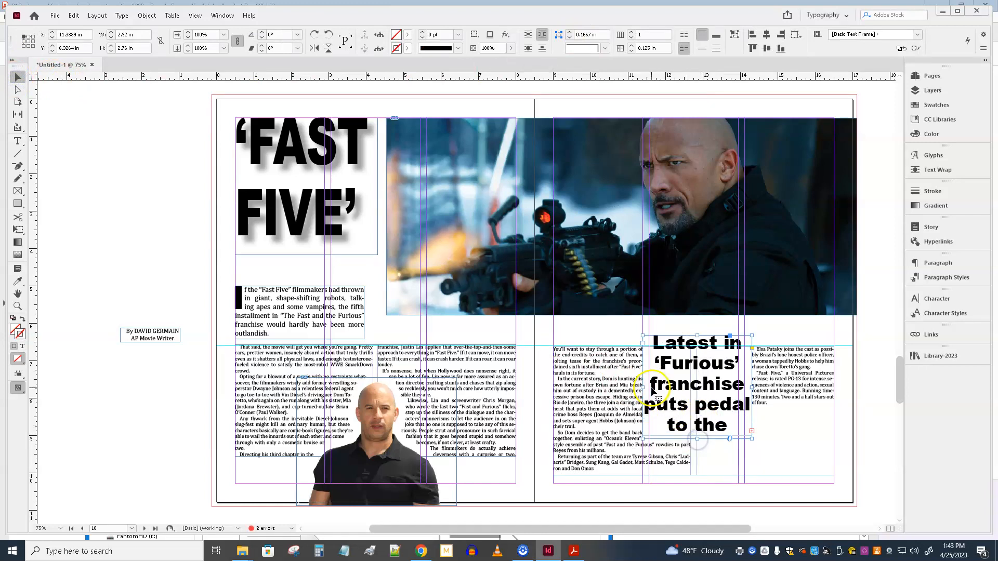
left_click_drag(643, 387, 624, 386)
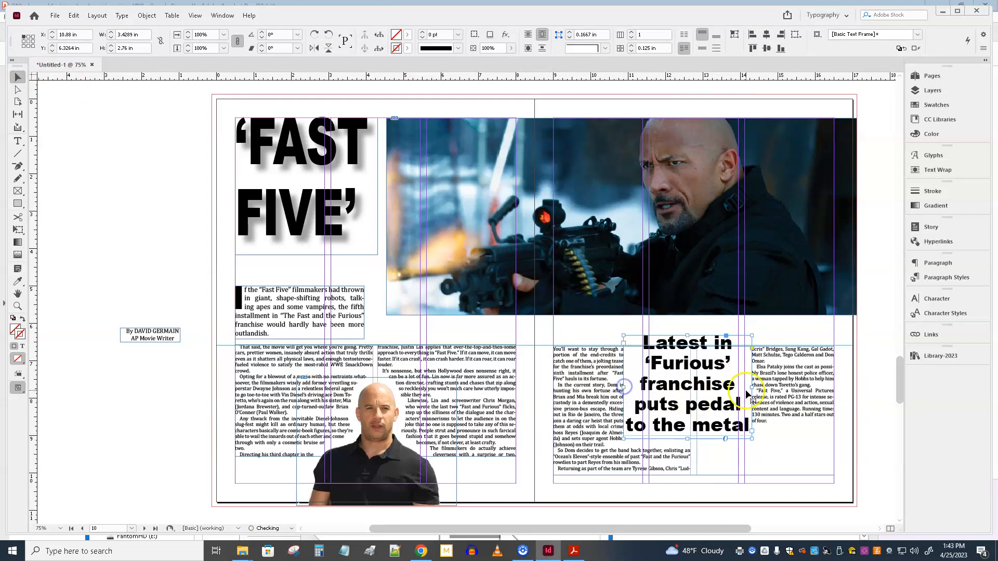
left_click_drag(752, 389, 760, 389)
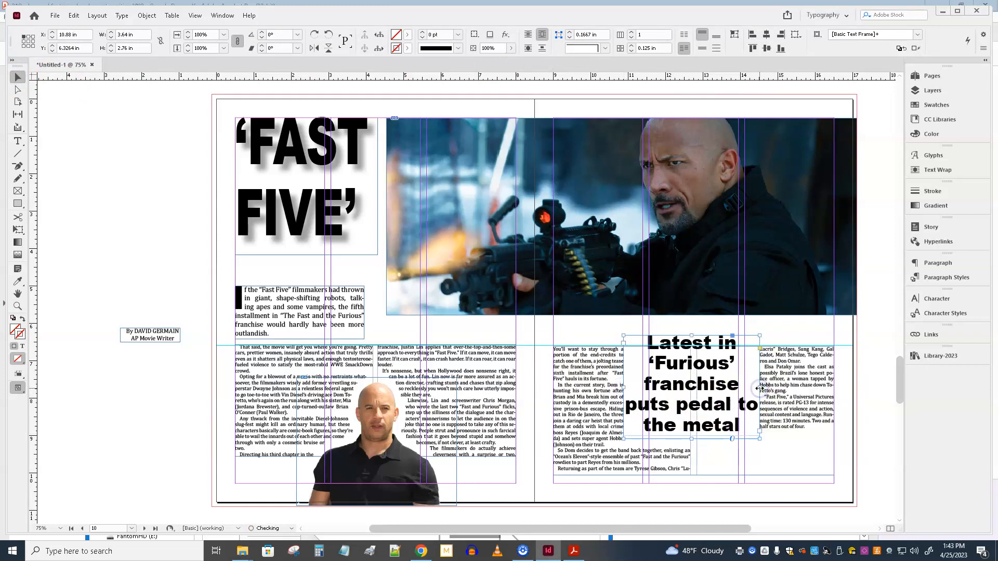
Step: Nudge the subheadline frame slightly up and toward the outer margin, to about X 10.92 in and Y 6.30 in
key("Up")
key("Up")
key("Right")
key("Right")
key("Right")
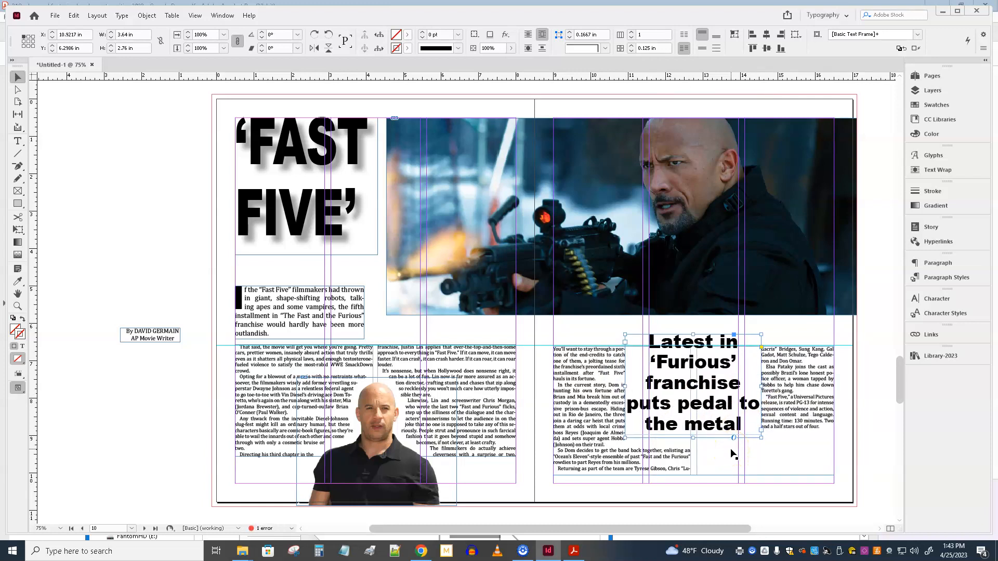
Step: Set the subheadline frame's text wrap offset to 0.125 in on all four sides
left_click(944, 171)
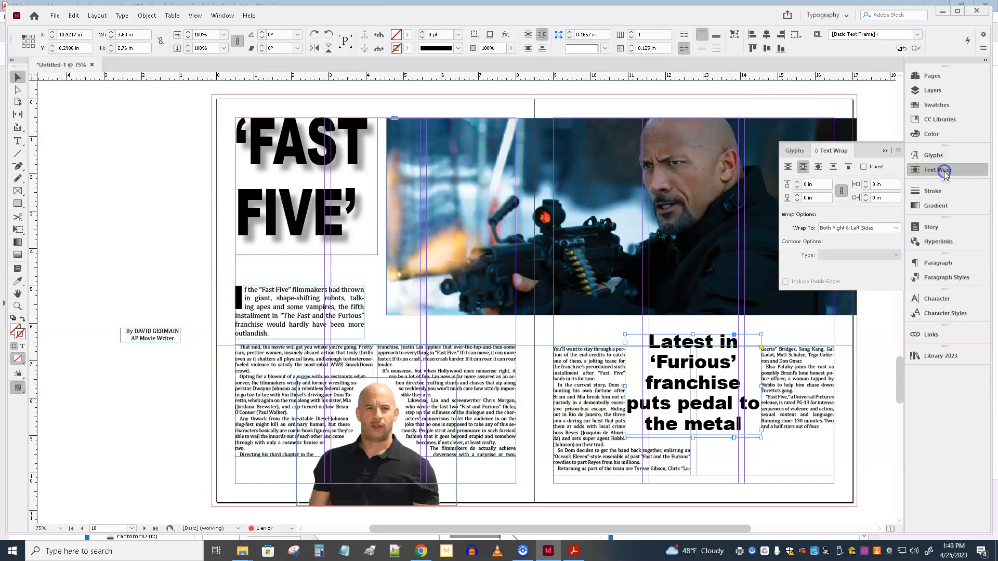
left_click_drag(815, 198, 752, 198)
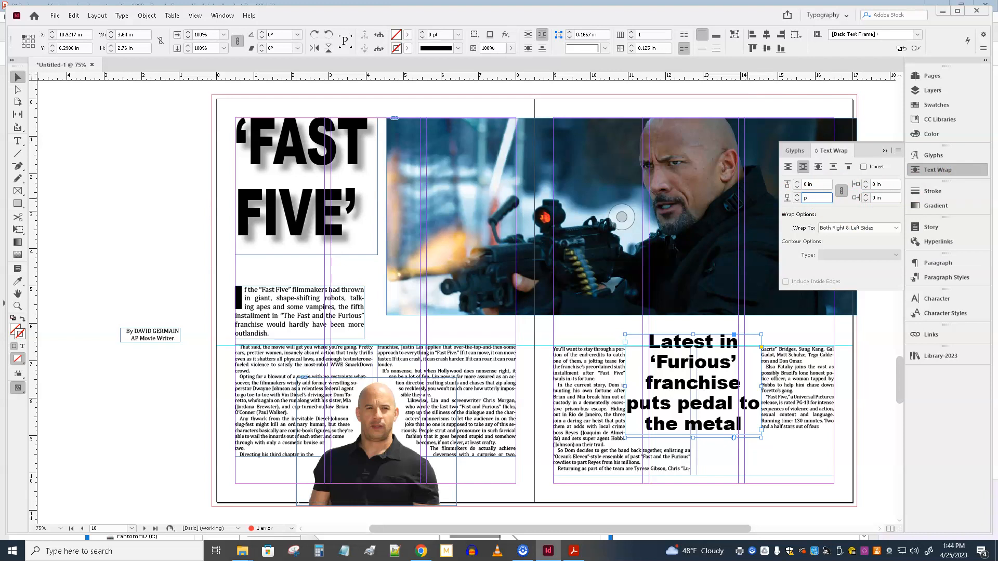
key("Return")
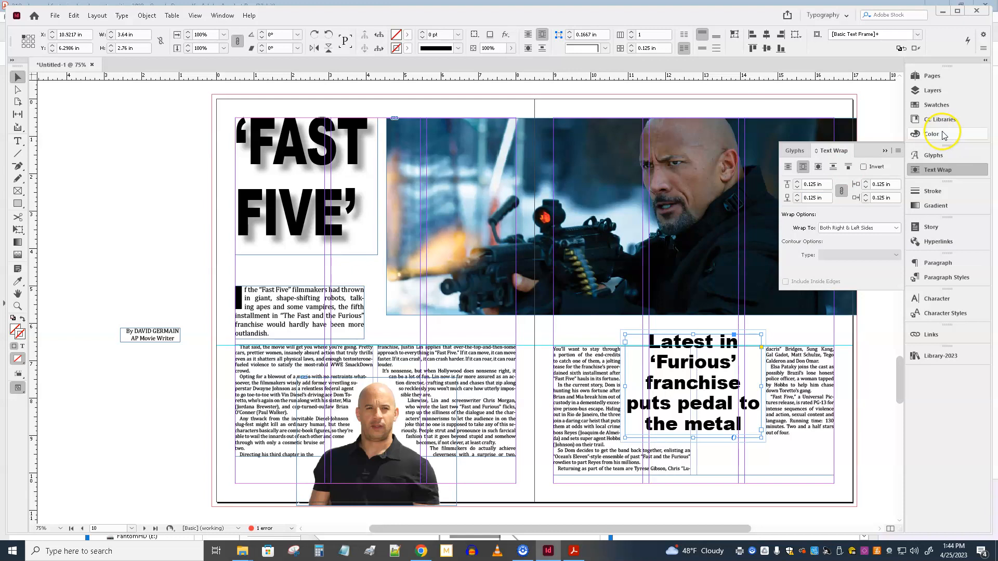
left_click(884, 151)
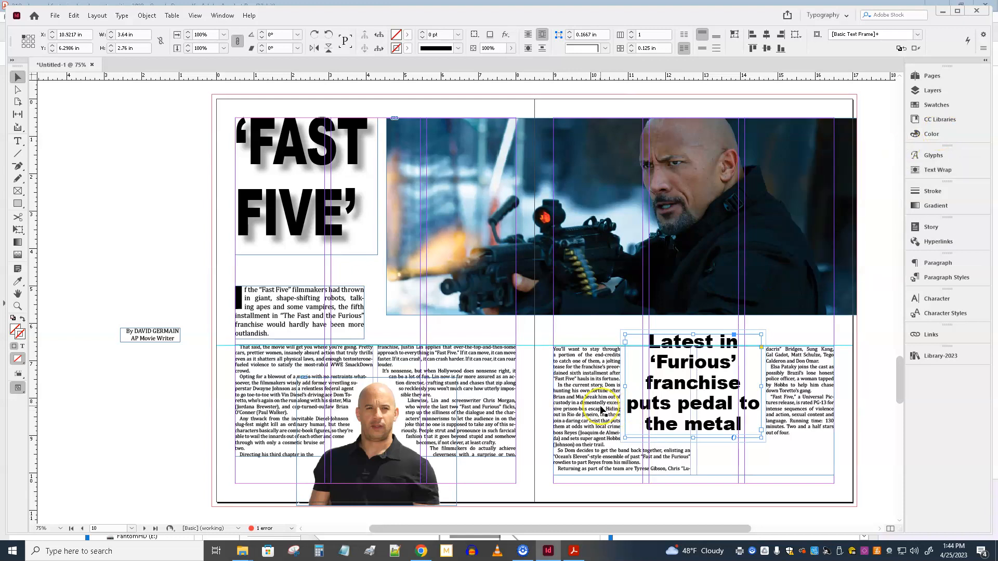
Step: Shorten the right-page body frame to about 3.07 in high and place the byline frame below it at X 10.375, Y 10 in, widened to 3.375 in
left_click(699, 477)
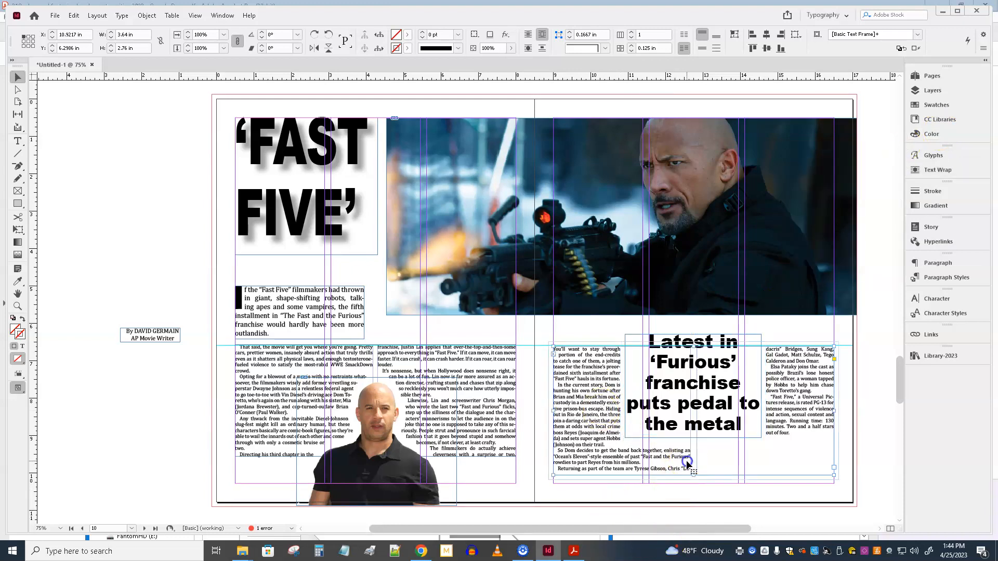
left_click_drag(693, 477, 694, 461)
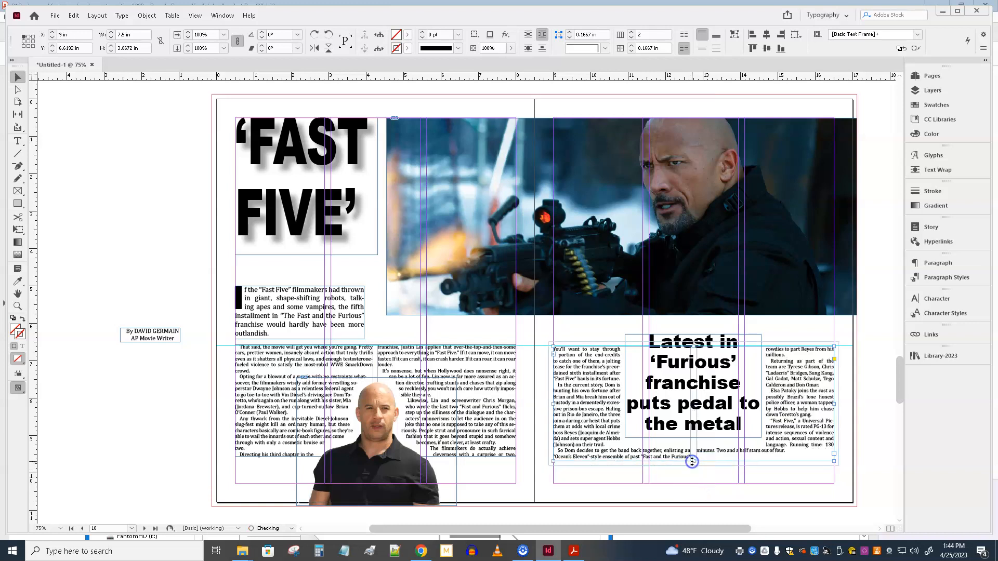
left_click_drag(137, 336, 618, 479)
left_click_drag(715, 479, 731, 480)
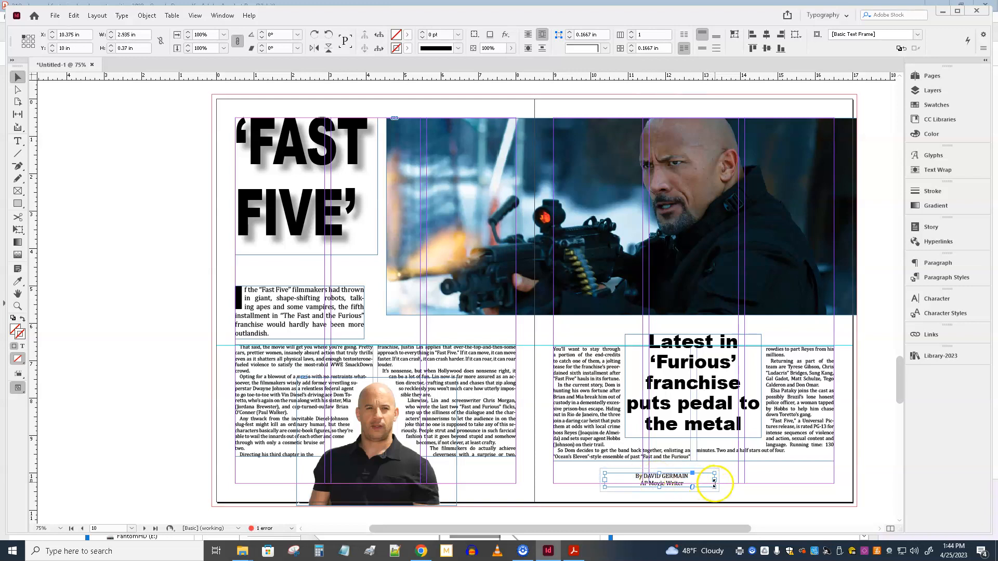
Step: Join the byline's two lines into one, with a double hyphen between the writer's name and "AP Movie Writer"
double_click(711, 474)
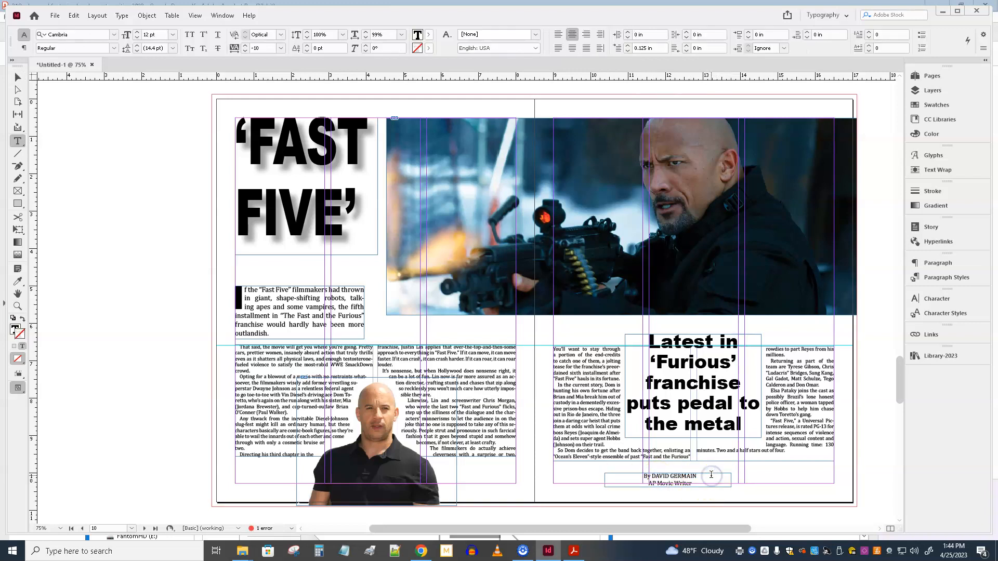
key("ctrl+=")
key("ctrl+=")
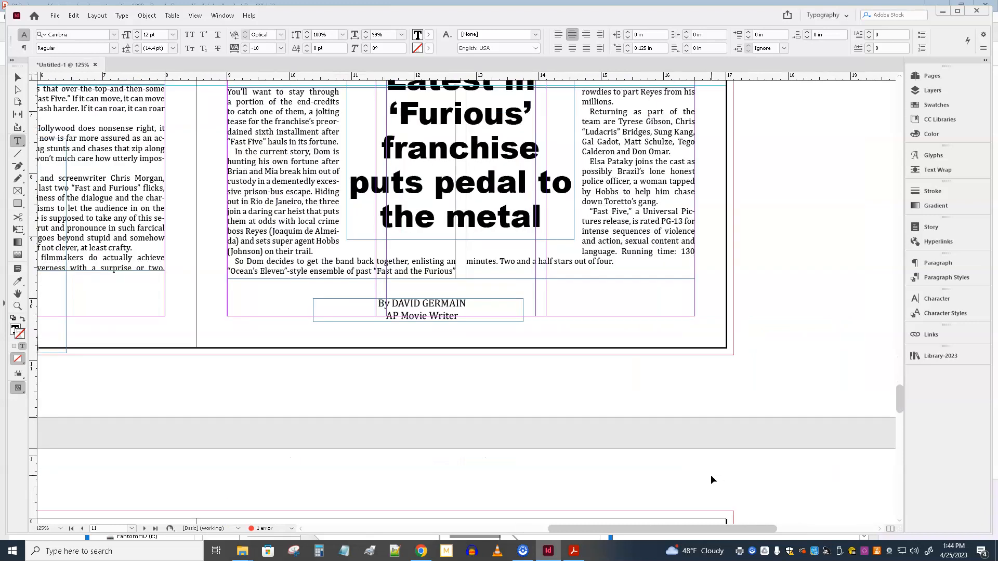
type("--")
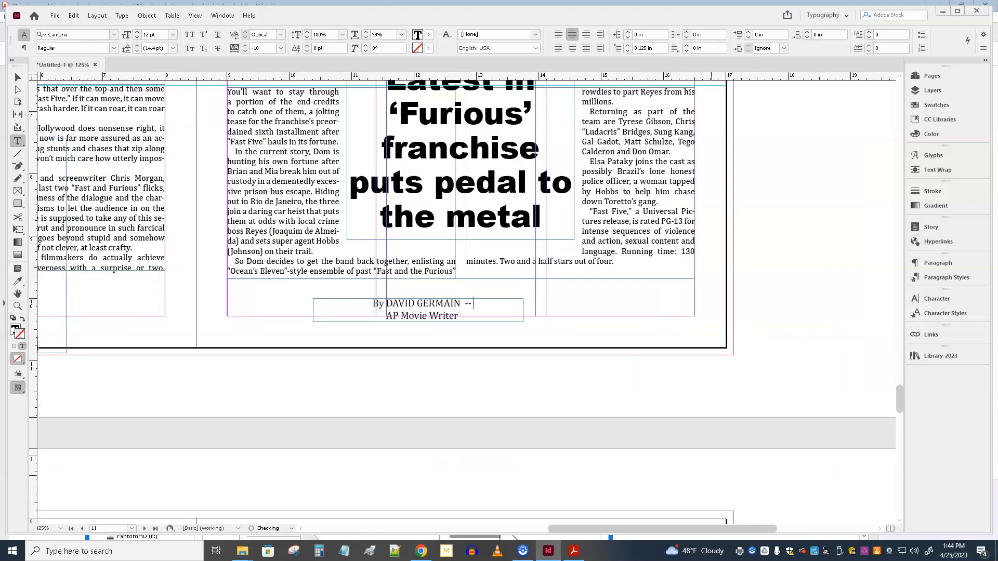
key("Delete")
key("Delete")
type("AP Movie Writer")
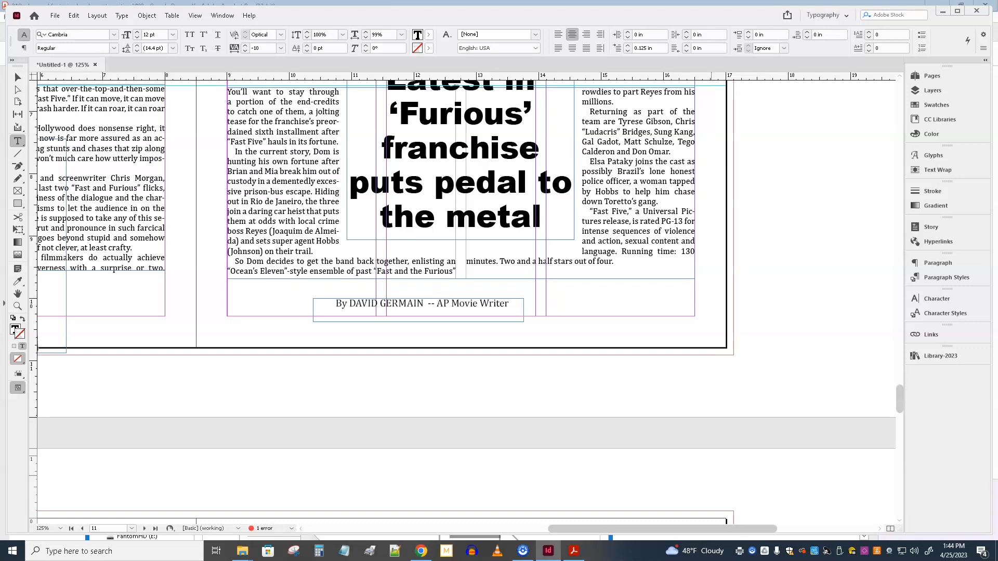
Step: Set the whole byline line in the Italic style of Cambria
triple_click(367, 306)
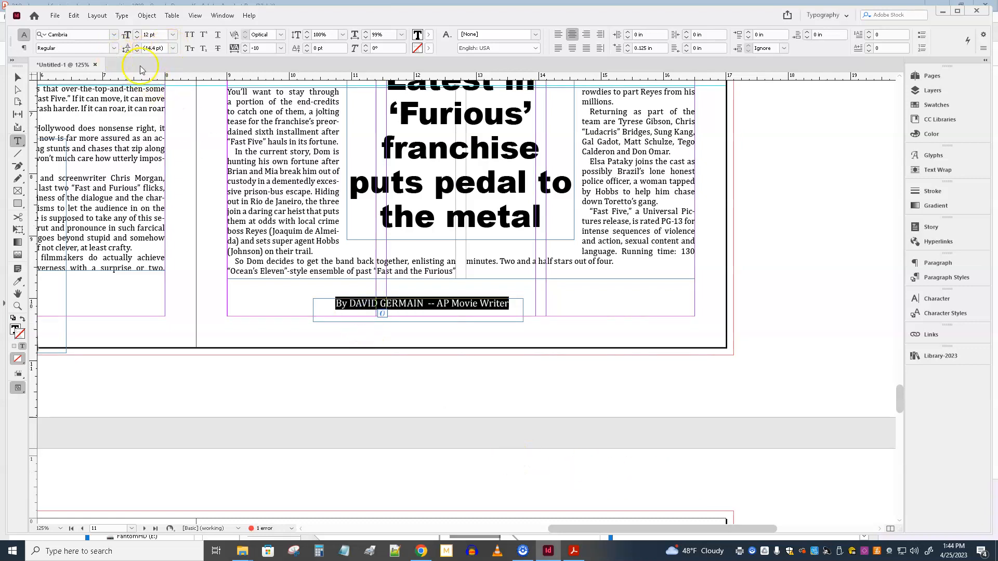
left_click(115, 48)
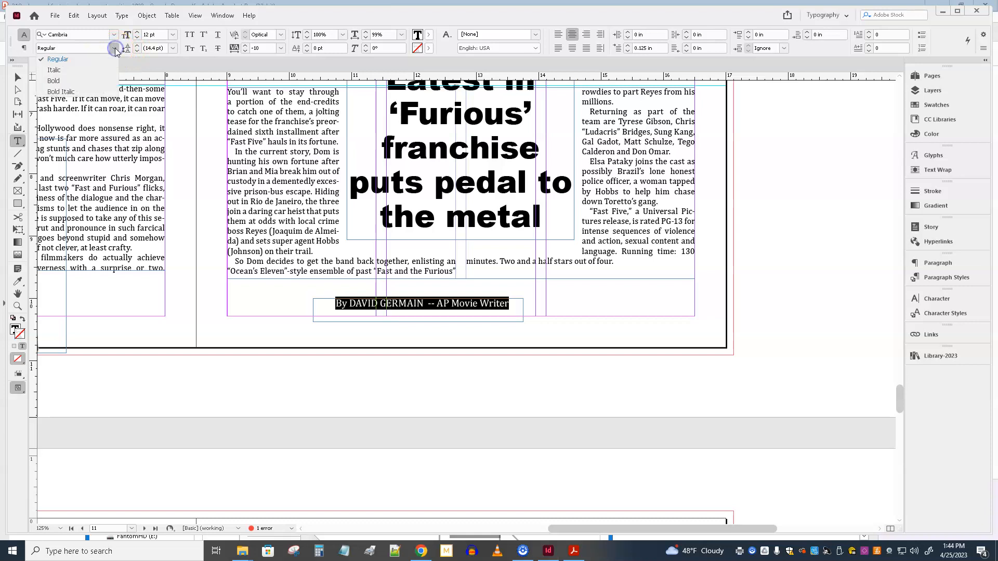
left_click(100, 68)
Step: Move the byline frame toward the outer margin, beneath the subheadline, to about X 11.06 in and Y 10.03 in
left_click(17, 79)
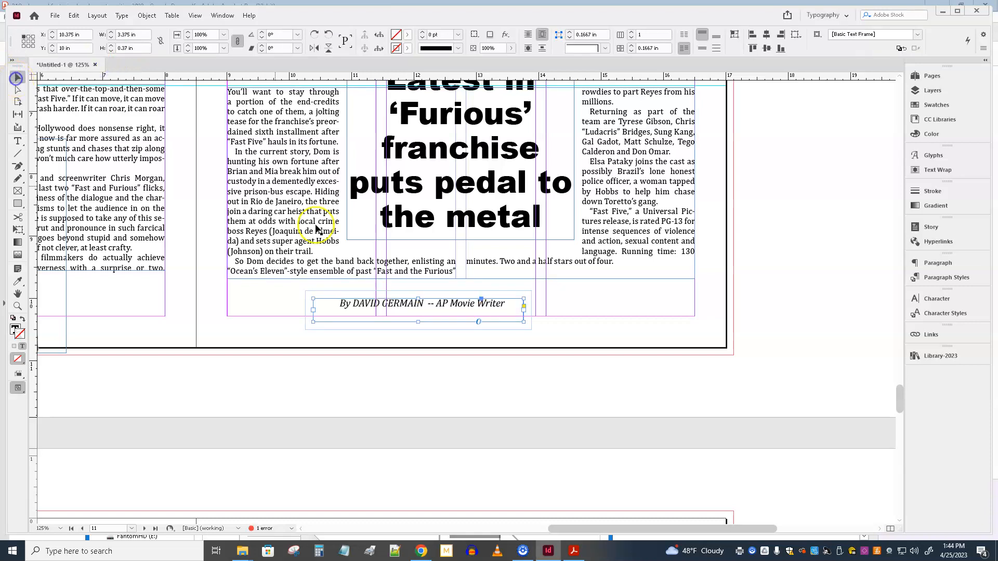
left_click_drag(395, 302, 429, 304)
key("Right")
key("Right")
key("Right")
key("Right")
key("Right")
key("Right")
key("Right")
key("Right")
key("Right")
key("Right")
key("Right")
key("Right")
key("Left")
key("Left")
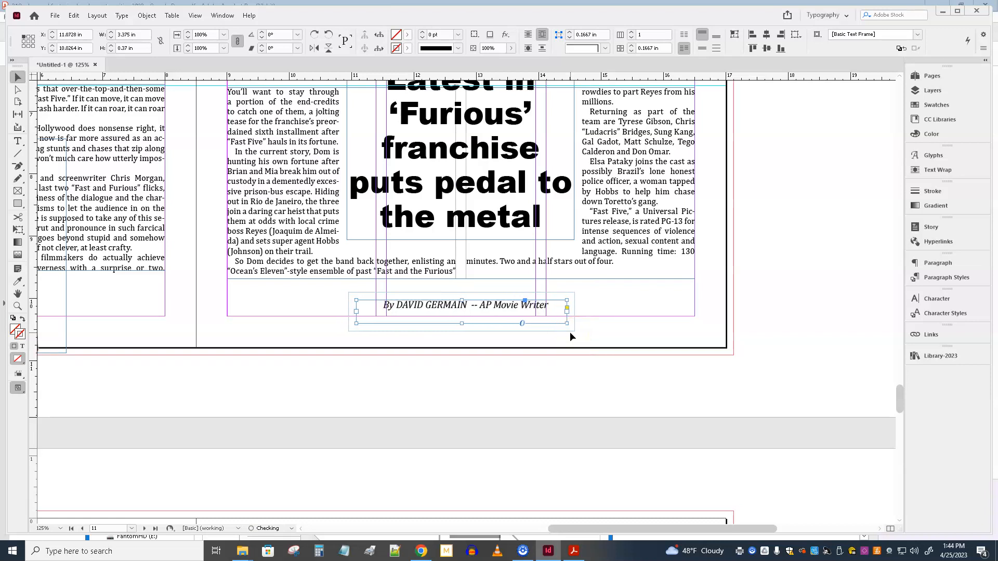
Step: Deselect everything and preview the whole "Fast Five" spread without guides and frame edges
key("ctrl+minus")
key("ctrl+minus")
key("ctrl+minus")
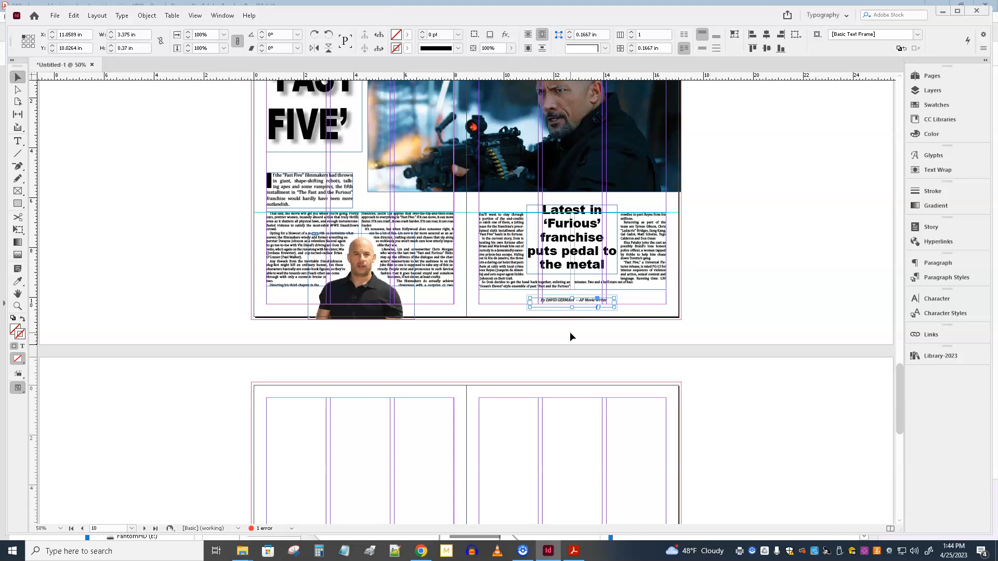
scroll(570, 336, "up", 3)
left_click(138, 257)
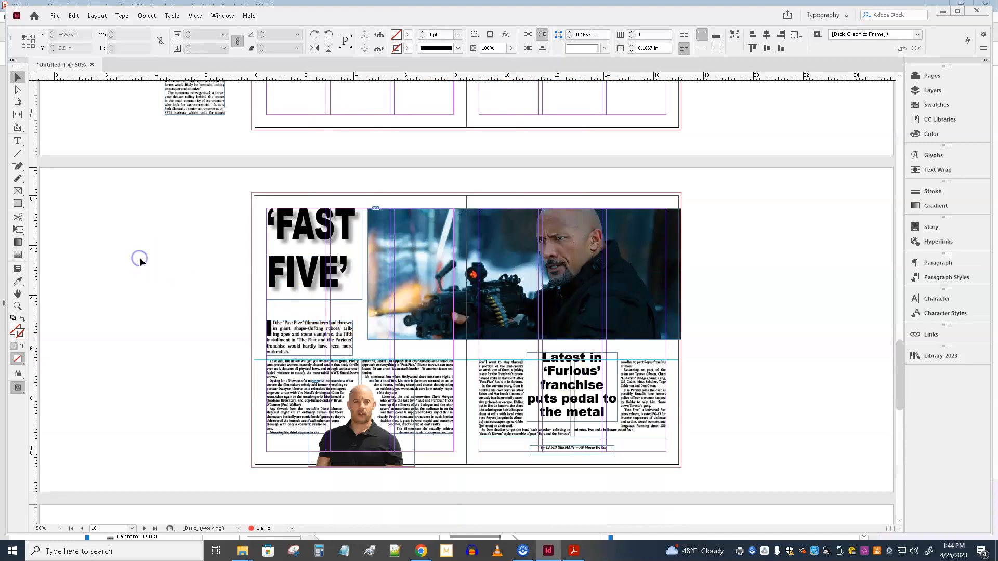
key("w")
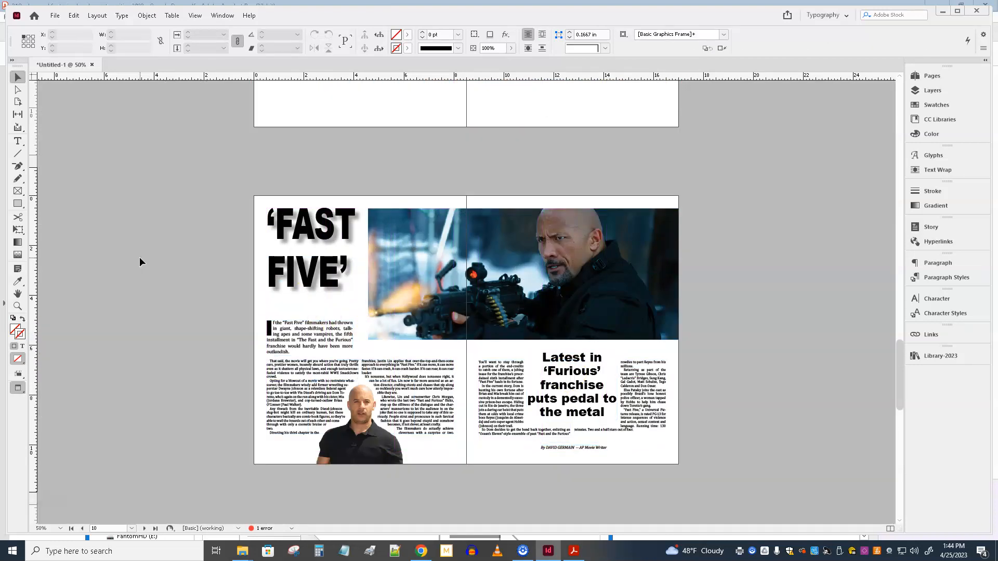